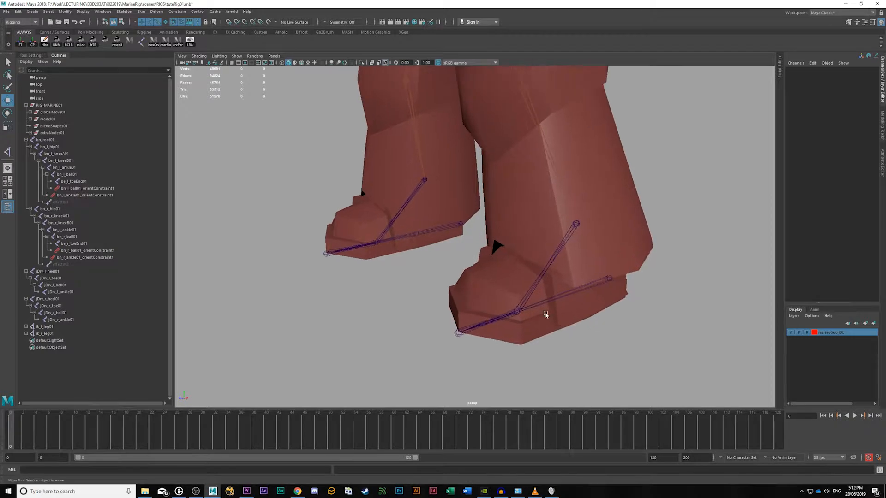
Step: Test-rotate the left foot's heel driver joint about X, and undo the rotation
{"action": "left_click", "coordinate": [523, 317]}
{"action": "key", "text": "e"}
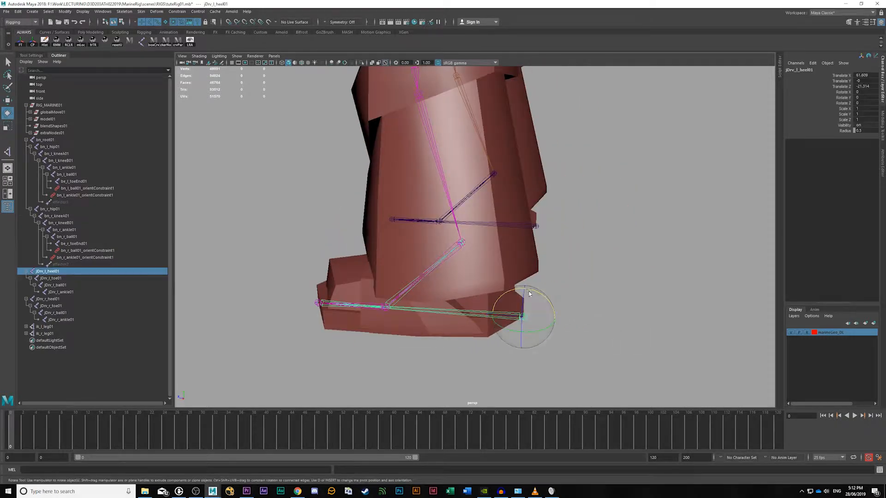
{"action": "key", "text": "ctrl+z"}
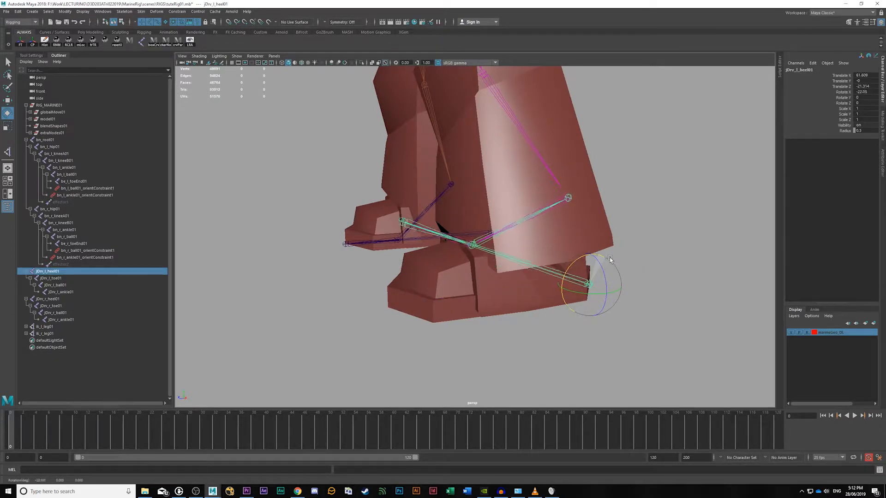
{"action": "key", "text": "ctrl+z"}
{"action": "left_click_drag", "start_coordinate": [630, 291], "coordinate": [579, 342], "text": "alt"}
{"action": "key", "text": "ctrl+z"}
Step: Examine the leg joints and the reverse-foot joints on both feet from the front, back and side
{"action": "left_click", "coordinate": [649, 350]}
{"action": "left_click_drag", "start_coordinate": [649, 350], "coordinate": [651, 334], "text": "alt"}
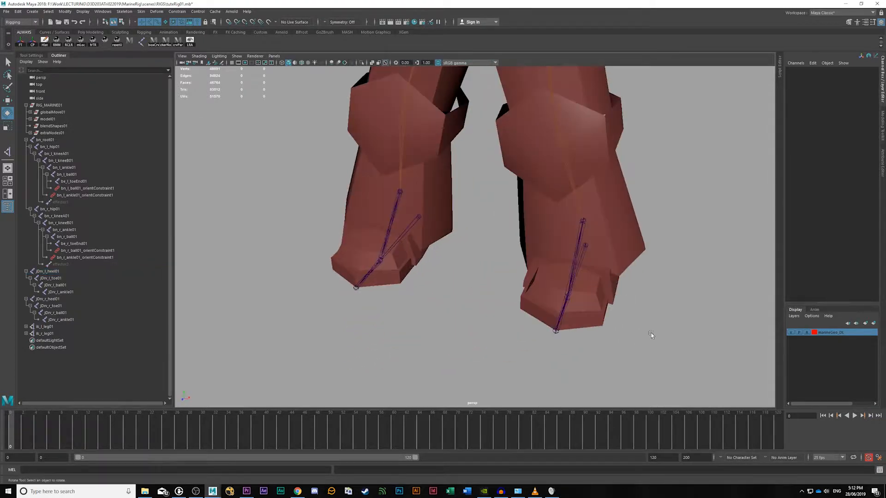
{"action": "middle_click_drag", "start_coordinate": [448, 209], "coordinate": [471, 285], "text": "alt"}
{"action": "middle_click_drag", "start_coordinate": [467, 153], "coordinate": [465, 309], "text": "alt"}
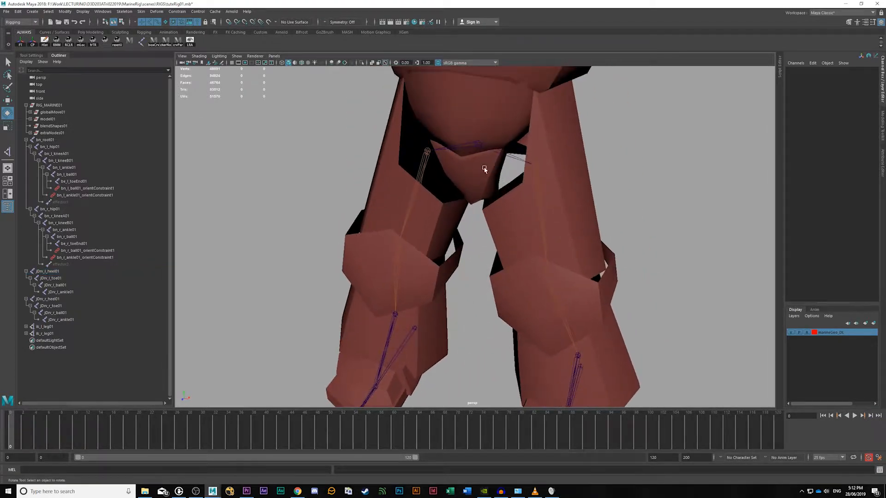
{"action": "right_click_drag", "start_coordinate": [648, 331], "coordinate": [584, 329], "text": "alt"}
{"action": "middle_click_drag", "start_coordinate": [583, 329], "coordinate": [582, 233], "text": "alt"}
{"action": "left_click_drag", "start_coordinate": [582, 233], "coordinate": [539, 234], "text": "alt"}
{"action": "left_click_drag", "start_coordinate": [541, 266], "coordinate": [477, 283], "text": "alt"}
{"action": "right_click_drag", "start_coordinate": [478, 283], "coordinate": [483, 309], "text": "alt"}
{"action": "left_click", "coordinate": [486, 309]}
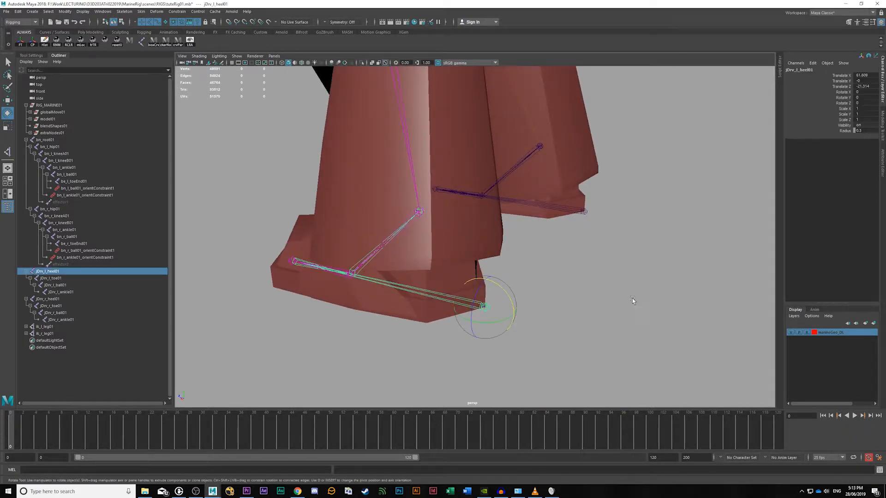
{"action": "left_click", "coordinate": [632, 298]}
{"action": "right_click_drag", "start_coordinate": [632, 298], "coordinate": [524, 279], "text": "alt"}
{"action": "left_click_drag", "start_coordinate": [524, 279], "coordinate": [602, 298], "text": "alt"}
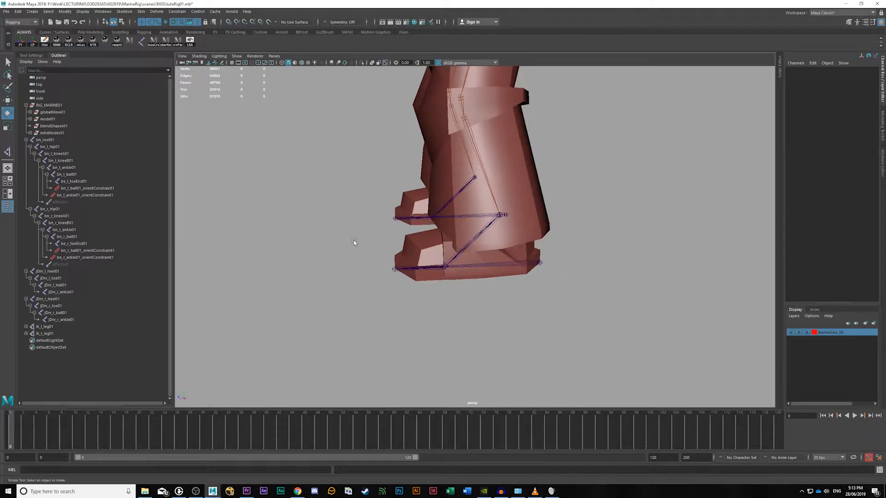
Step: Collapse the root and both heel joint hierarchies in the Outliner
{"action": "left_click", "coordinate": [27, 141]}
{"action": "left_click", "coordinate": [26, 146]}
{"action": "left_click", "coordinate": [27, 154]}
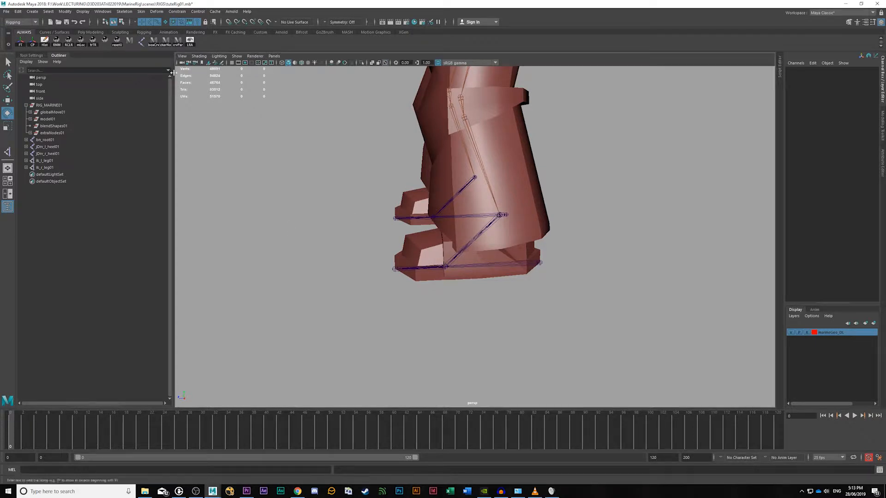
Step: Create a box curve control at the origin and scale it uniformly to about 28.8
{"action": "left_click_drag", "start_coordinate": [342, 209], "coordinate": [380, 218], "text": "alt"}
{"action": "right_click_drag", "start_coordinate": [381, 217], "coordinate": [420, 222], "text": "alt"}
{"action": "left_click_drag", "start_coordinate": [420, 221], "coordinate": [517, 334], "text": "alt"}
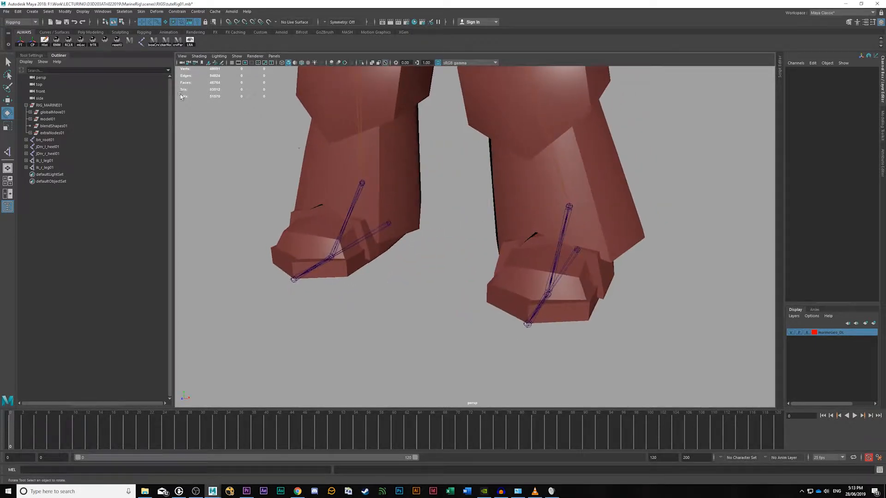
{"action": "left_click", "coordinate": [155, 45]}
{"action": "left_click_drag", "start_coordinate": [456, 229], "coordinate": [567, 269], "text": "alt"}
{"action": "key", "text": "r"}
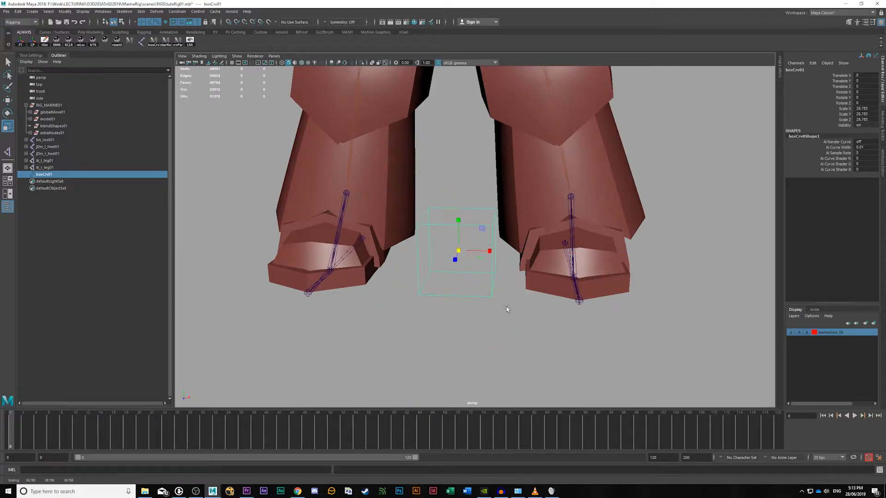
Step: Move the box curve control to the left foot and snap it onto the ankle joint
{"action": "key", "text": "w"}
{"action": "left_click", "coordinate": [471, 285]}
{"action": "left_click", "coordinate": [467, 293]}
{"action": "mouse_move", "coordinate": [508, 322]}
{"action": "left_mouse_down", "text": "alt"}
{"action": "mouse_move", "coordinate": [554, 305]}
{"action": "mouse_move", "coordinate": [507, 317]}
{"action": "left_mouse_up", "text": "alt"}
{"action": "key", "text": "v"}
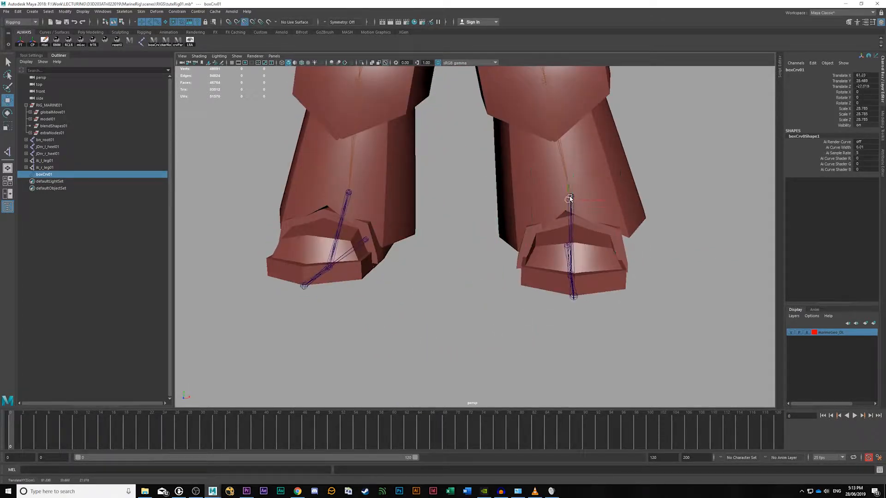
{"action": "left_click_drag", "start_coordinate": [570, 197], "coordinate": [606, 257], "text": "alt"}
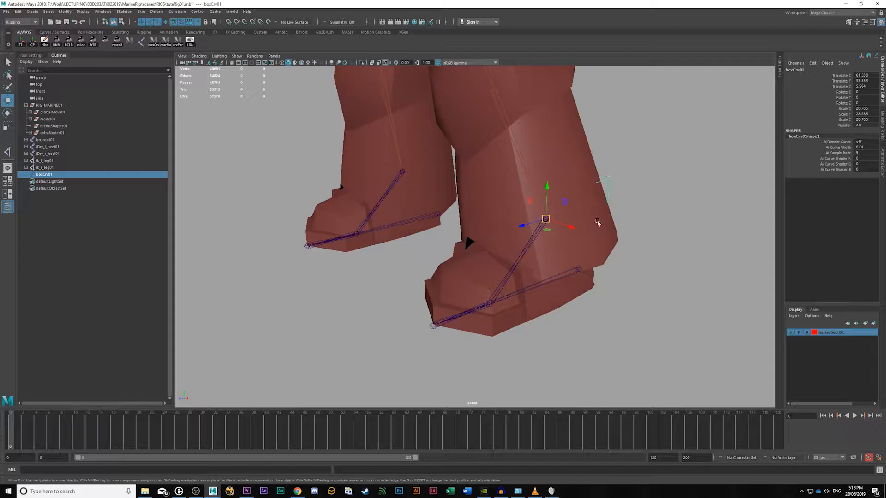
{"action": "left_click", "coordinate": [628, 172]}
{"action": "left_click", "coordinate": [607, 184]}
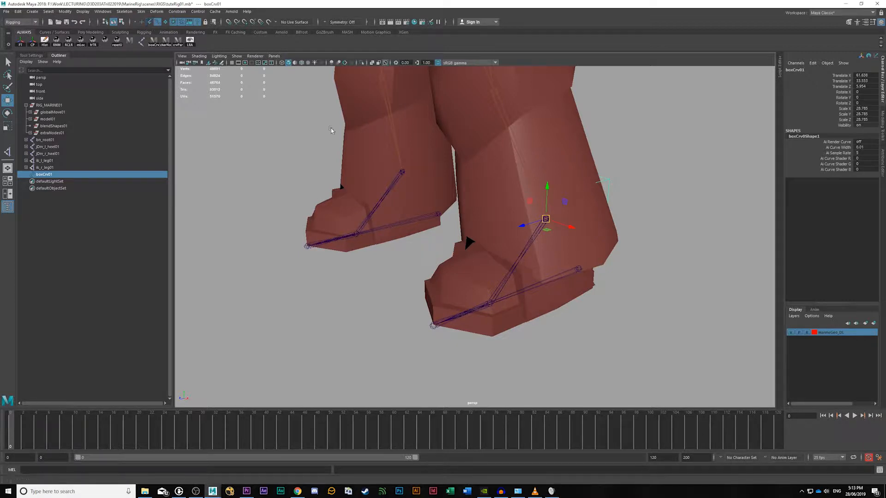
{"action": "left_click", "coordinate": [627, 189]}
{"action": "key", "text": "ctrl+z"}
{"action": "left_click", "coordinate": [628, 189]}
{"action": "key", "text": "ctrl+z"}
{"action": "left_click_drag", "start_coordinate": [652, 198], "coordinate": [561, 209], "text": "alt"}
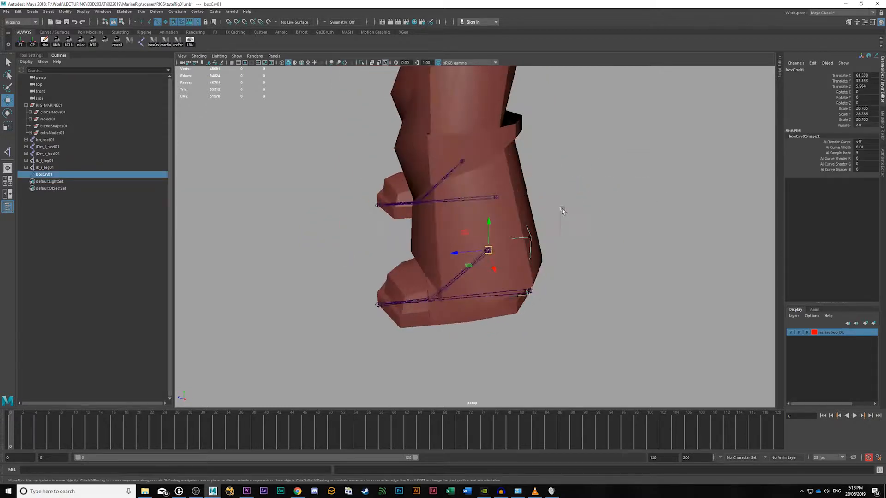
{"action": "left_click", "coordinate": [559, 239]}
{"action": "key", "text": "ctrl+z"}
Step: In wireframe, pull the box control's lower control vertices down and align them with the ground line using the side view
{"action": "left_click", "coordinate": [526, 235]}
{"action": "key", "text": "4"}
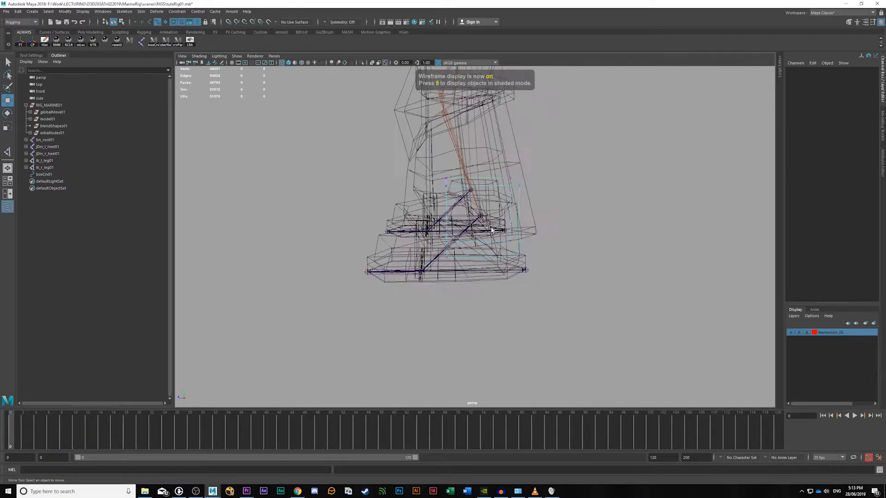
{"action": "left_click_drag", "start_coordinate": [492, 230], "coordinate": [599, 290]}
{"action": "left_click_drag", "start_coordinate": [475, 215], "coordinate": [482, 294]}
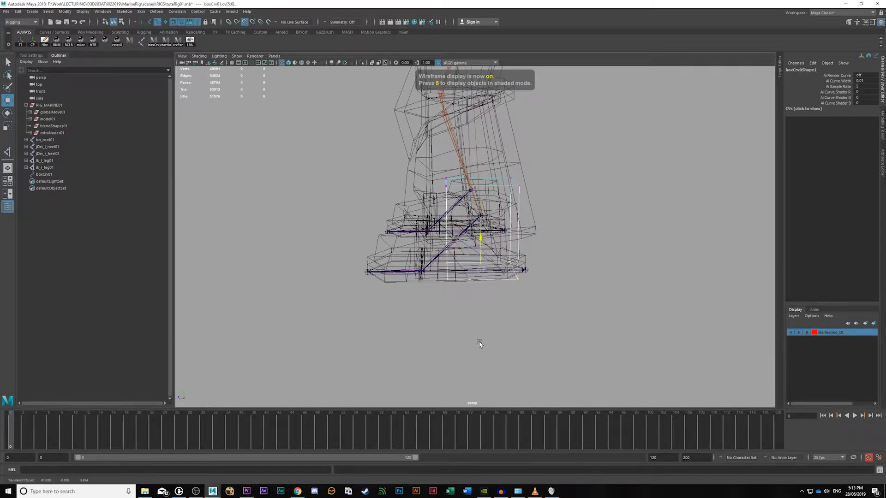
{"action": "key", "text": "space"}
{"action": "key", "text": "space"}
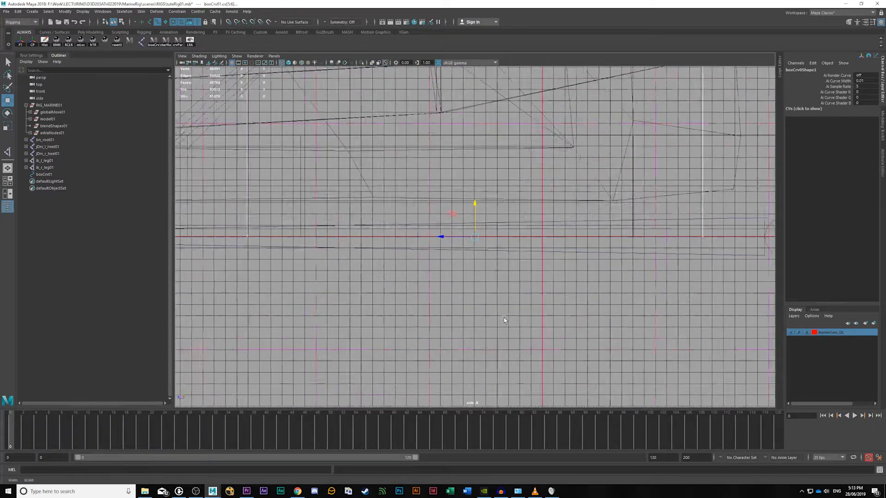
{"action": "right_click_drag", "start_coordinate": [504, 320], "coordinate": [387, 285], "text": "alt"}
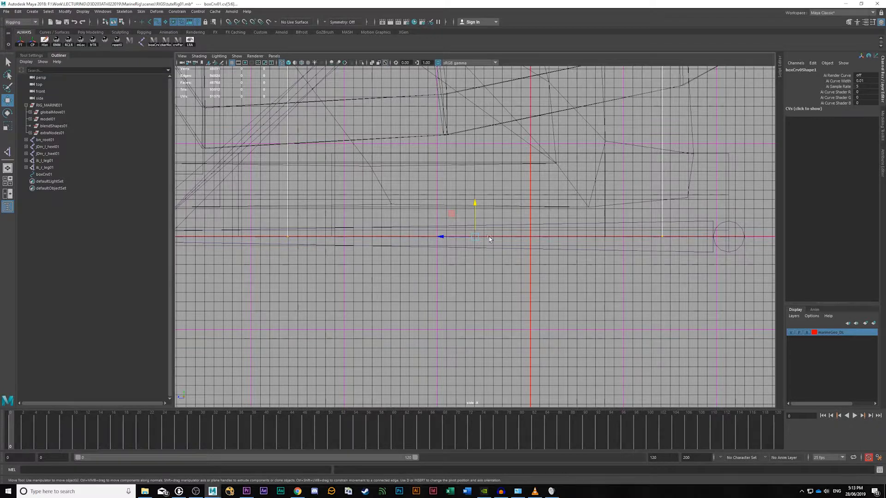
{"action": "key", "text": "space"}
{"action": "key", "text": "space"}
Step: Stretch the bottom of the box control forward toward the left toe
{"action": "left_click_drag", "start_coordinate": [655, 228], "coordinate": [492, 310], "text": "alt"}
{"action": "left_click_drag", "start_coordinate": [445, 277], "coordinate": [325, 286]}
{"action": "key", "text": "5"}
{"action": "mouse_move", "coordinate": [480, 307]}
{"action": "left_mouse_down", "text": "alt"}
{"action": "mouse_move", "coordinate": [559, 282]}
{"action": "mouse_move", "coordinate": [542, 274]}
{"action": "left_mouse_up", "text": "alt"}
{"action": "key", "text": "4"}
Step: Scale the box control's upper control vertices and lower them to around the left ankle
{"action": "left_click_drag", "start_coordinate": [480, 123], "coordinate": [715, 226]}
{"action": "key", "text": "r"}
{"action": "left_click_drag", "start_coordinate": [687, 185], "coordinate": [628, 190], "text": "alt"}
{"action": "key", "text": "w"}
{"action": "left_click_drag", "start_coordinate": [559, 152], "coordinate": [559, 196]}
{"action": "left_click_drag", "start_coordinate": [639, 259], "coordinate": [700, 263], "text": "alt"}
{"action": "key", "text": "r"}
{"action": "left_click_drag", "start_coordinate": [565, 212], "coordinate": [548, 224]}
{"action": "left_click_drag", "start_coordinate": [605, 204], "coordinate": [617, 207]}
{"action": "left_click_drag", "start_coordinate": [642, 252], "coordinate": [682, 217], "text": "alt"}
Step: Scale the box control's bottom vertices and then its top vertices sideways to fit around the left foot
{"action": "left_click_drag", "start_coordinate": [462, 226], "coordinate": [659, 314]}
{"action": "key", "text": "w"}
{"action": "key", "text": "r"}
{"action": "left_click_drag", "start_coordinate": [601, 282], "coordinate": [659, 281]}
{"action": "key", "text": "5"}
{"action": "mouse_move", "coordinate": [696, 304]}
{"action": "left_mouse_down", "text": "alt"}
{"action": "mouse_move", "coordinate": [617, 306]}
{"action": "mouse_move", "coordinate": [609, 320]}
{"action": "mouse_move", "coordinate": [654, 324]}
{"action": "left_mouse_up", "text": "alt"}
{"action": "left_click_drag", "start_coordinate": [465, 159], "coordinate": [679, 240]}
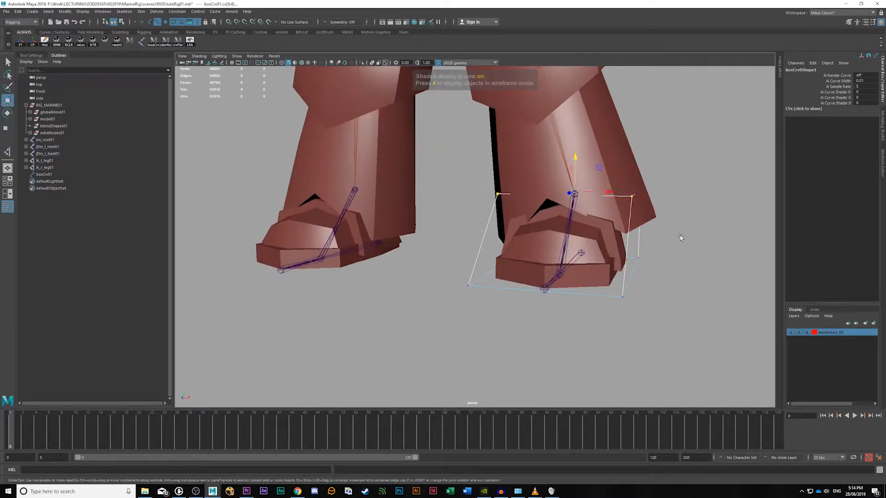
{"action": "left_click_drag", "start_coordinate": [605, 194], "coordinate": [601, 193]}
{"action": "left_click_drag", "start_coordinate": [664, 239], "coordinate": [585, 243], "text": "alt"}
Step: Move the box control's upper rear control vertices along Z toward the back of the left heel
{"action": "left_click_drag", "start_coordinate": [585, 243], "coordinate": [529, 273]}
{"action": "key", "text": "w"}
{"action": "middle_click_drag", "start_coordinate": [568, 342], "coordinate": [477, 286], "text": "alt"}
{"action": "right_click_drag", "start_coordinate": [478, 286], "coordinate": [539, 230], "text": "alt"}
{"action": "left_click_drag", "start_coordinate": [574, 114], "coordinate": [502, 138]}
{"action": "left_click_drag", "start_coordinate": [527, 285], "coordinate": [524, 265], "text": "alt"}
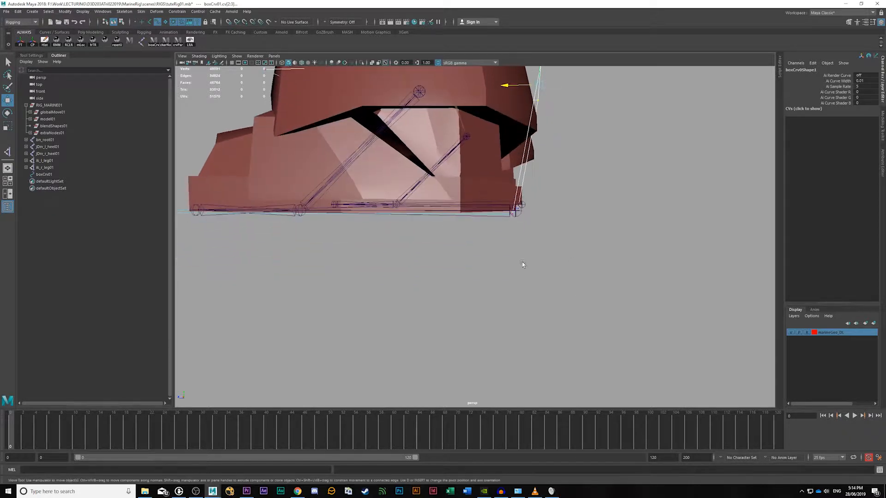
Step: Snap the box control's lower rear control vertices along Z to the left heel joint
{"action": "right_click_drag", "start_coordinate": [524, 265], "coordinate": [556, 244], "text": "alt"}
{"action": "left_click_drag", "start_coordinate": [578, 184], "coordinate": [520, 278]}
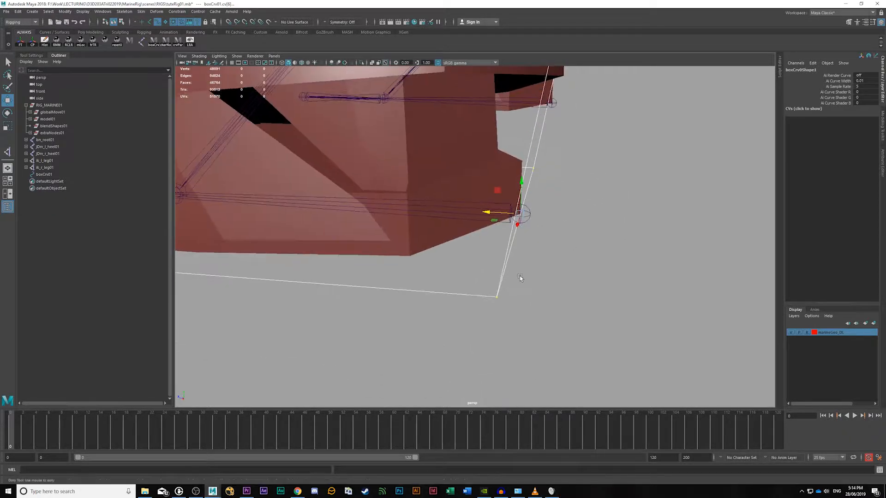
{"action": "right_click_drag", "start_coordinate": [520, 278], "coordinate": [575, 293], "text": "alt"}
{"action": "left_click_drag", "start_coordinate": [576, 294], "coordinate": [547, 294], "text": "alt"}
{"action": "right_click_drag", "start_coordinate": [547, 294], "coordinate": [554, 297], "text": "alt"}
{"action": "left_click_drag", "start_coordinate": [554, 296], "coordinate": [571, 254], "text": "alt"}
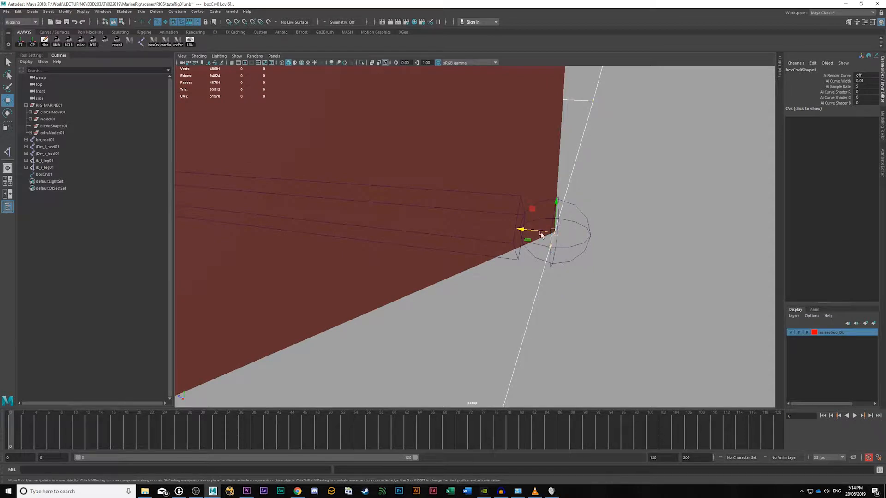
{"action": "left_click_drag", "start_coordinate": [499, 227], "coordinate": [645, 254]}
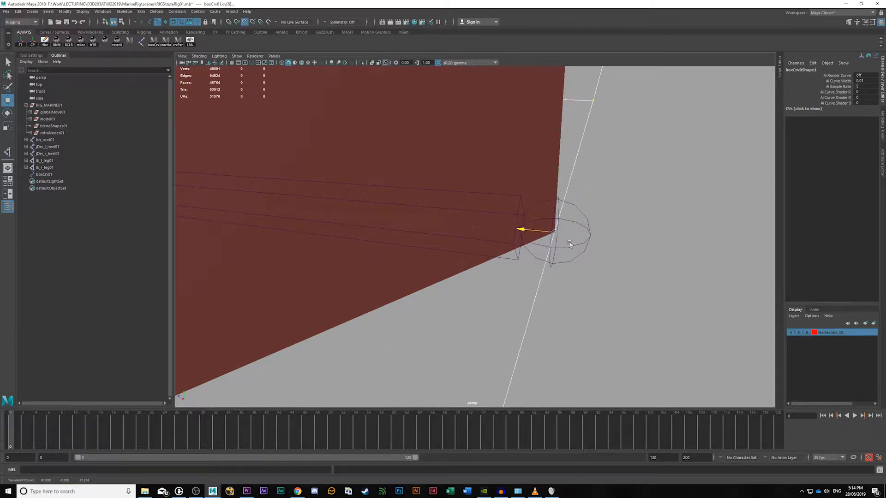
Step: Snap the box control's lower front control vertices along Z to the left toe end joint
{"action": "left_click_drag", "start_coordinate": [657, 282], "coordinate": [431, 220], "text": "alt"}
{"action": "middle_click_drag", "start_coordinate": [503, 374], "coordinate": [512, 318], "text": "alt"}
{"action": "right_click_drag", "start_coordinate": [512, 318], "coordinate": [545, 335], "text": "alt"}
{"action": "key", "text": "v"}
{"action": "left_click_drag", "start_coordinate": [464, 231], "coordinate": [528, 245]}
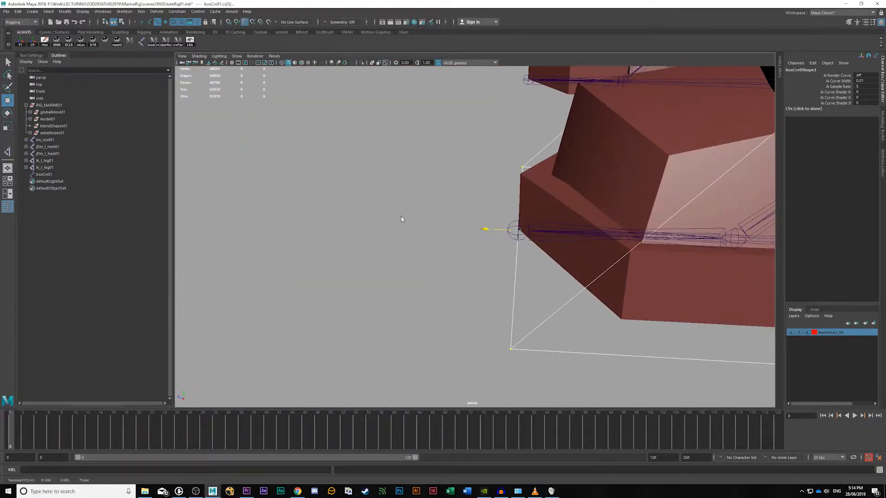
Step: Fine-tune the box control's shape around the left foot by nudging and slightly rescaling its control vertices
{"action": "right_click_drag", "start_coordinate": [511, 242], "coordinate": [477, 289], "text": "alt"}
{"action": "left_click", "coordinate": [577, 340]}
{"action": "left_click_drag", "start_coordinate": [577, 340], "coordinate": [569, 377], "text": "alt"}
{"action": "left_click_drag", "start_coordinate": [572, 230], "coordinate": [573, 232]}
{"action": "left_click_drag", "start_coordinate": [523, 218], "coordinate": [510, 218]}
{"action": "left_click_drag", "start_coordinate": [523, 235], "coordinate": [475, 256], "text": "alt"}
{"action": "left_click_drag", "start_coordinate": [316, 161], "coordinate": [620, 262]}
{"action": "key", "text": "r"}
{"action": "left_click_drag", "start_coordinate": [454, 235], "coordinate": [453, 237]}
{"action": "left_click", "coordinate": [372, 197]}
Step: Check the reshaped box control around the left foot and switch from component editing back to object mode
{"action": "left_click_drag", "start_coordinate": [373, 198], "coordinate": [534, 231], "text": "alt"}
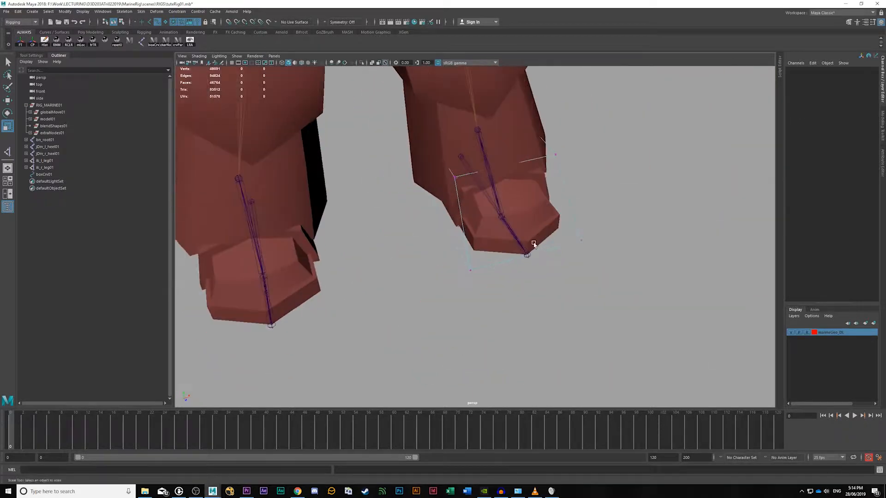
{"action": "middle_click_drag", "start_coordinate": [534, 231], "coordinate": [492, 275], "text": "alt"}
{"action": "right_click_drag", "start_coordinate": [400, 284], "coordinate": [570, 307], "text": "alt"}
{"action": "left_click_drag", "start_coordinate": [570, 307], "coordinate": [530, 280], "text": "alt"}
{"action": "middle_click_drag", "start_coordinate": [530, 280], "coordinate": [461, 220], "text": "alt"}
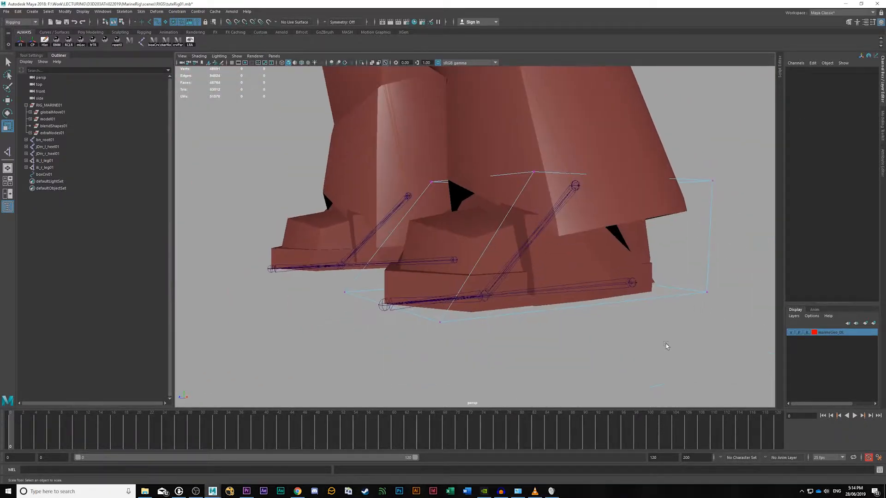
{"action": "key", "text": "F8"}
{"action": "key", "text": "F8"}
{"action": "key", "text": "F8"}
{"action": "left_click_drag", "start_coordinate": [697, 274], "coordinate": [731, 339], "text": "alt"}
{"action": "key", "text": "F8"}
{"action": "key", "text": "F8"}
Step: Save the rig scene
{"action": "left_click", "coordinate": [697, 200]}
{"action": "right_click_drag", "start_coordinate": [697, 200], "coordinate": [608, 231], "text": "alt"}
{"action": "left_click_drag", "start_coordinate": [607, 230], "coordinate": [638, 226], "text": "alt"}
{"action": "right_click_drag", "start_coordinate": [639, 226], "coordinate": [491, 224], "text": "alt"}
{"action": "left_click_drag", "start_coordinate": [492, 225], "coordinate": [620, 294], "text": "alt"}
{"action": "key", "text": "ctrl+s"}
Step: Examine how the box control fits around the left foot relative to the heel, ball and toe joints
{"action": "left_click", "coordinate": [569, 268]}
{"action": "left_click_drag", "start_coordinate": [571, 237], "coordinate": [546, 245], "text": "alt"}
{"action": "right_click_drag", "start_coordinate": [545, 244], "coordinate": [684, 284], "text": "alt"}
{"action": "left_click_drag", "start_coordinate": [682, 282], "coordinate": [627, 286], "text": "alt"}
{"action": "left_click_drag", "start_coordinate": [548, 225], "coordinate": [484, 336], "text": "alt"}
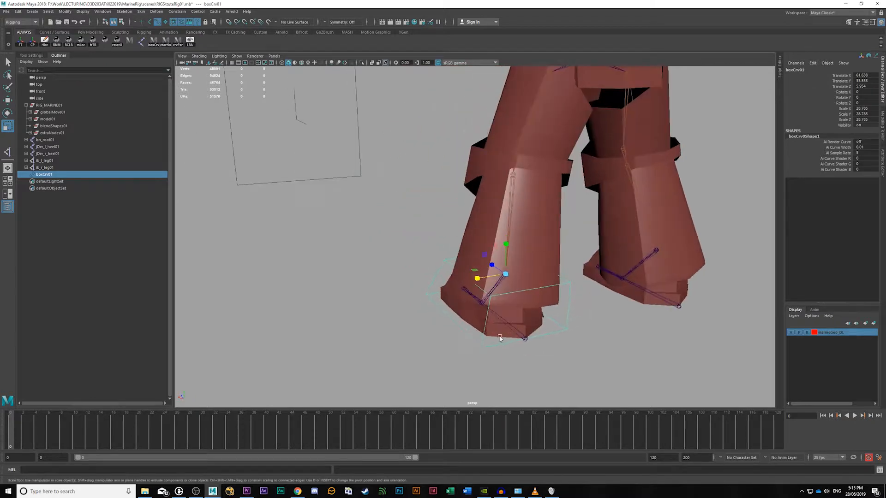
{"action": "left_click", "coordinate": [523, 343]}
{"action": "left_click", "coordinate": [524, 339]}
{"action": "left_click", "coordinate": [528, 346]}
{"action": "left_click_drag", "start_coordinate": [477, 345], "coordinate": [521, 349], "text": "alt"}
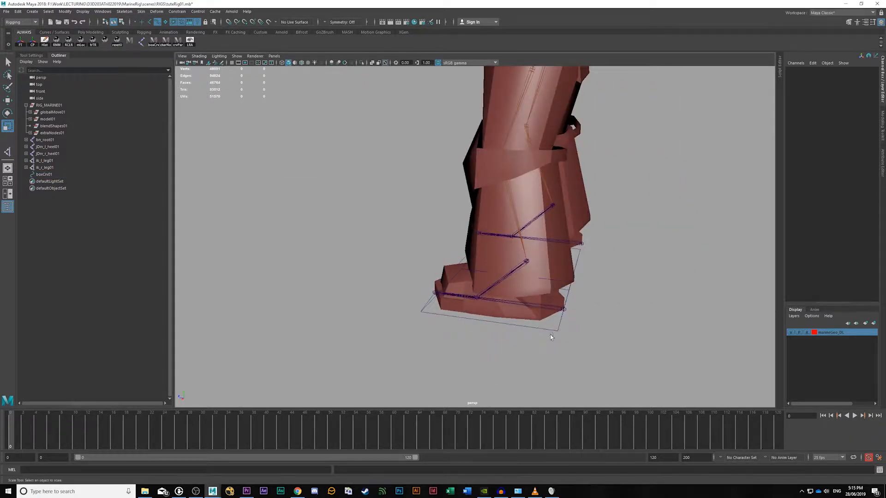
{"action": "scroll", "coordinate": [568, 316], "scroll_direction": "up", "scroll_amount": 3}
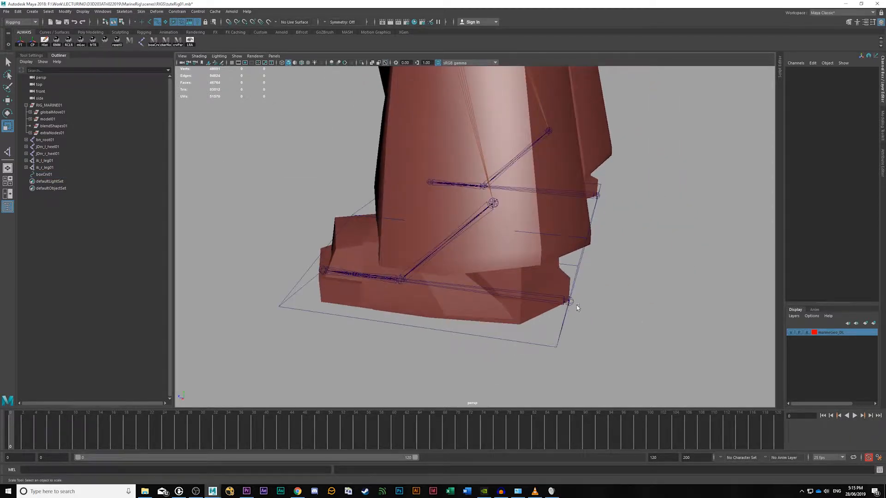
{"action": "left_click_drag", "start_coordinate": [401, 313], "coordinate": [381, 324], "text": "alt"}
{"action": "left_click_drag", "start_coordinate": [288, 339], "coordinate": [476, 286], "text": "alt"}
{"action": "scroll", "coordinate": [606, 346], "scroll_direction": "down", "scroll_amount": 3}
{"action": "left_click_drag", "start_coordinate": [600, 345], "coordinate": [554, 340], "text": "alt"}
{"action": "left_click", "coordinate": [610, 310]}
{"action": "left_click_drag", "start_coordinate": [639, 321], "coordinate": [627, 347], "text": "alt"}
{"action": "left_click", "coordinate": [628, 347]}
{"action": "left_click", "coordinate": [549, 341]}
{"action": "left_click_drag", "start_coordinate": [591, 381], "coordinate": [548, 344], "text": "alt"}
{"action": "left_click", "coordinate": [623, 345]}
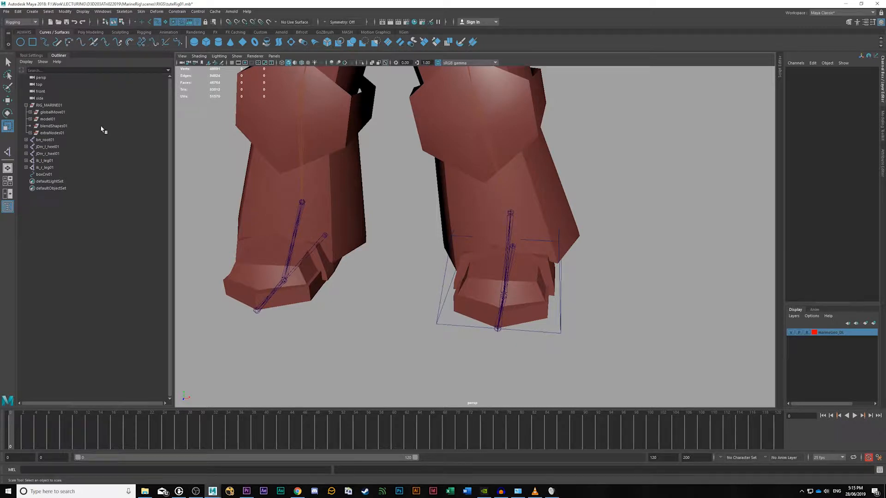
Step: Set the EP Curve Tool to degree 1 Linear and display the left foot in wireframe in the top view
{"action": "double_click", "coordinate": [46, 42]}
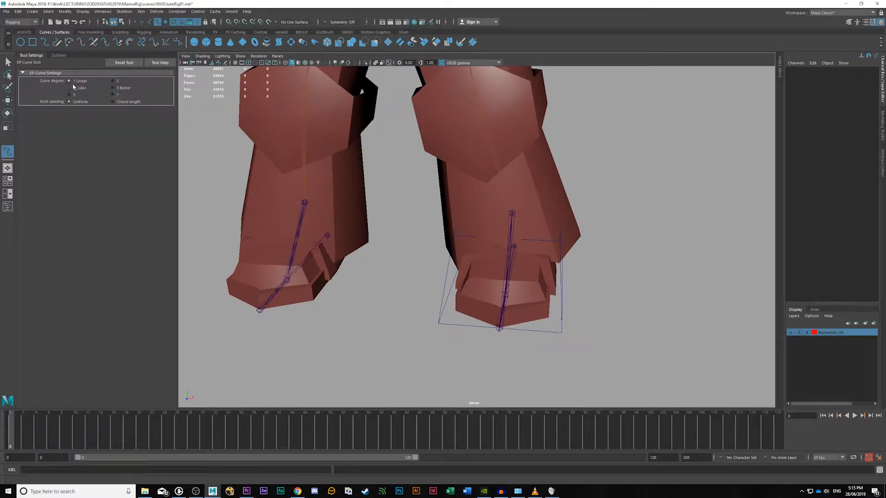
{"action": "left_click_drag", "start_coordinate": [554, 303], "coordinate": [526, 325], "text": "alt"}
{"action": "key", "text": "space"}
{"action": "key", "text": "space"}
{"action": "key", "text": "4"}
{"action": "right_click_drag", "start_coordinate": [539, 252], "coordinate": [508, 270], "text": "alt"}
{"action": "middle_click_drag", "start_coordinate": [507, 270], "coordinate": [413, 259], "text": "alt"}
{"action": "right_click_drag", "start_coordinate": [413, 259], "coordinate": [793, 352], "text": "alt"}
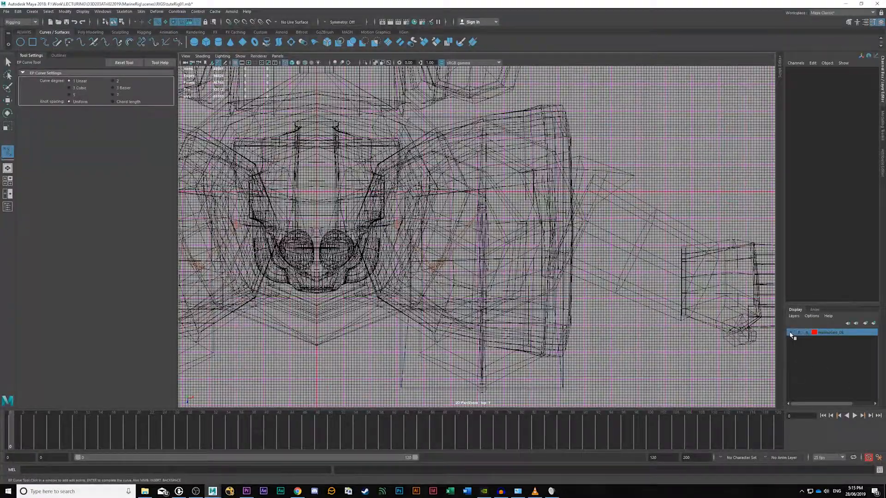
Step: Hide the character geometry display layer and return to the perspective view of the box control and joints
{"action": "left_click", "coordinate": [791, 337]}
{"action": "scroll", "coordinate": [557, 281], "scroll_direction": "up", "scroll_amount": 5}
{"action": "middle_click_drag", "start_coordinate": [582, 260], "coordinate": [583, 162], "text": "alt"}
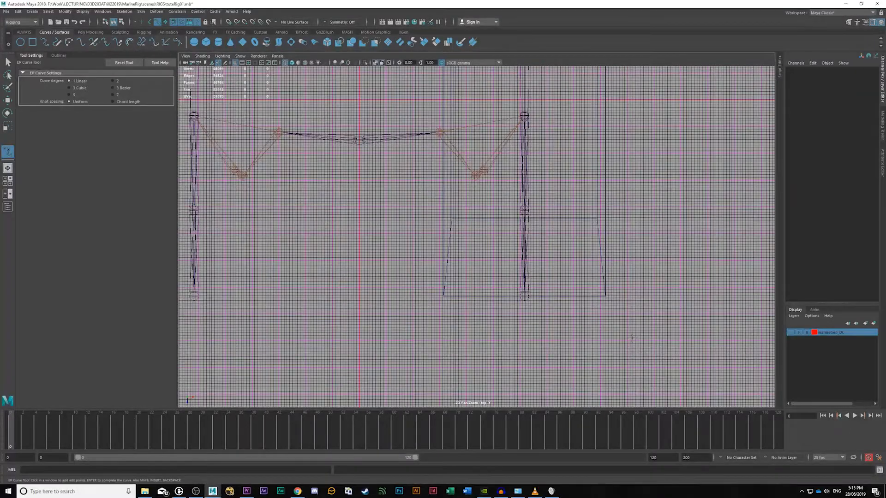
{"action": "key", "text": "space"}
{"action": "key", "text": "space"}
{"action": "left_click_drag", "start_coordinate": [596, 249], "coordinate": [724, 294], "text": "alt"}
{"action": "left_click", "coordinate": [791, 334]}
{"action": "left_click", "coordinate": [791, 333]}
Step: Draw a closed linear toe curve between the two front bottom corners of the box control, with a pointed-out tip ahead of the toe joint
{"action": "left_click_drag", "start_coordinate": [692, 323], "coordinate": [593, 272], "text": "alt"}
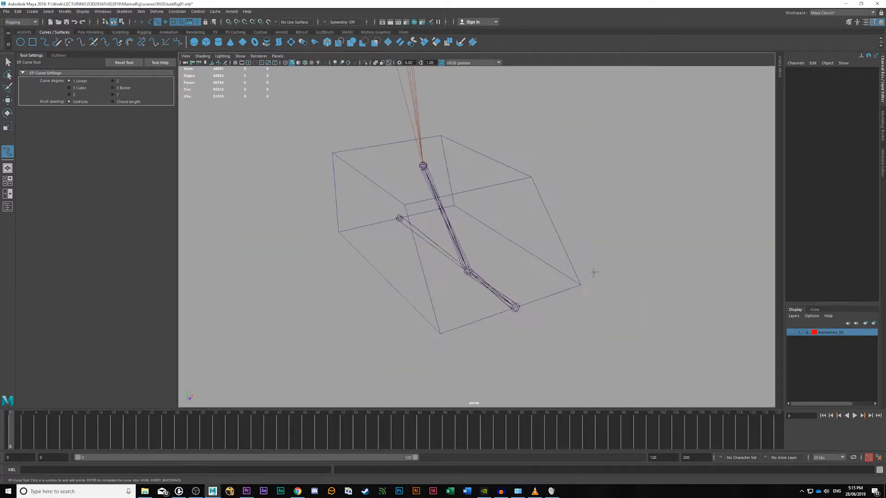
{"action": "left_click", "coordinate": [557, 236]}
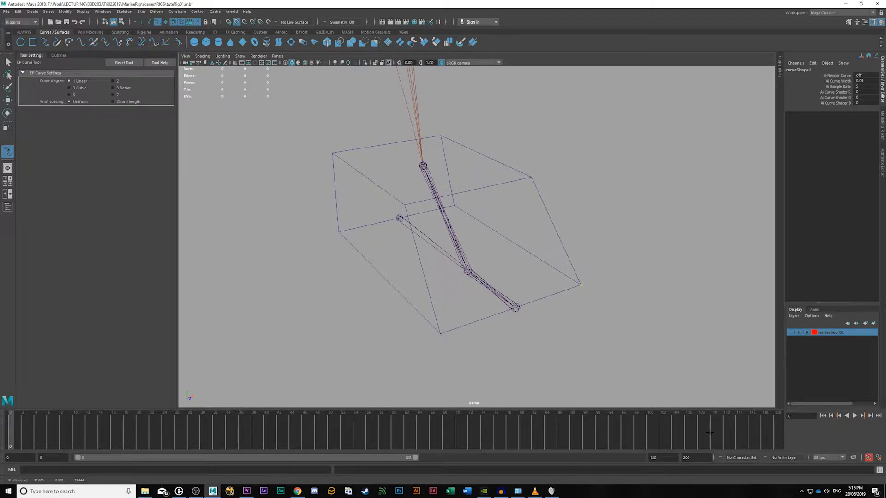
{"action": "left_click_drag", "start_coordinate": [655, 371], "coordinate": [489, 318], "text": "alt"}
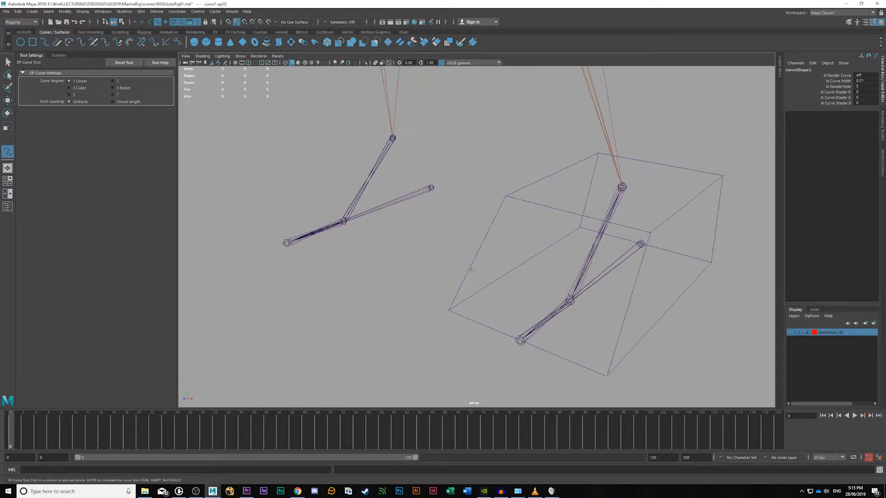
{"action": "left_click_drag", "start_coordinate": [437, 352], "coordinate": [491, 301], "text": "alt"}
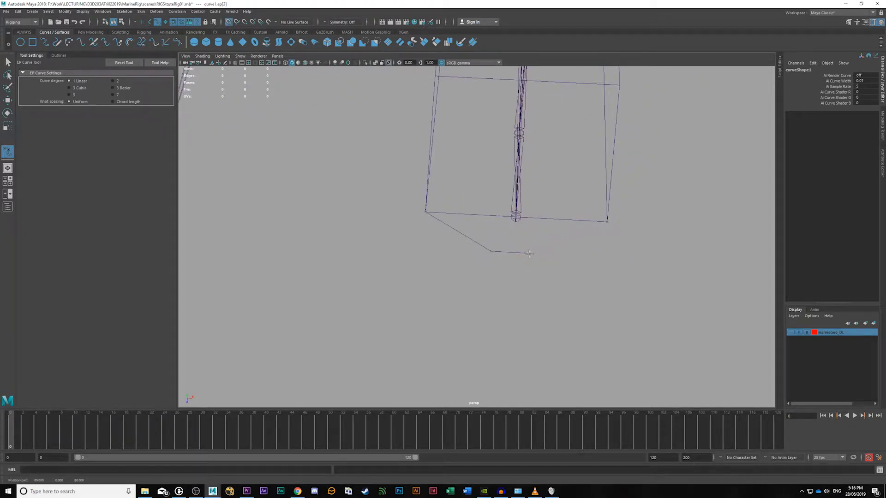
{"action": "mouse_move", "coordinate": [590, 256]}
{"action": "left_mouse_down", "text": "alt"}
{"action": "mouse_move", "coordinate": [568, 259]}
{"action": "mouse_move", "coordinate": [597, 241]}
{"action": "left_mouse_up", "text": "alt"}
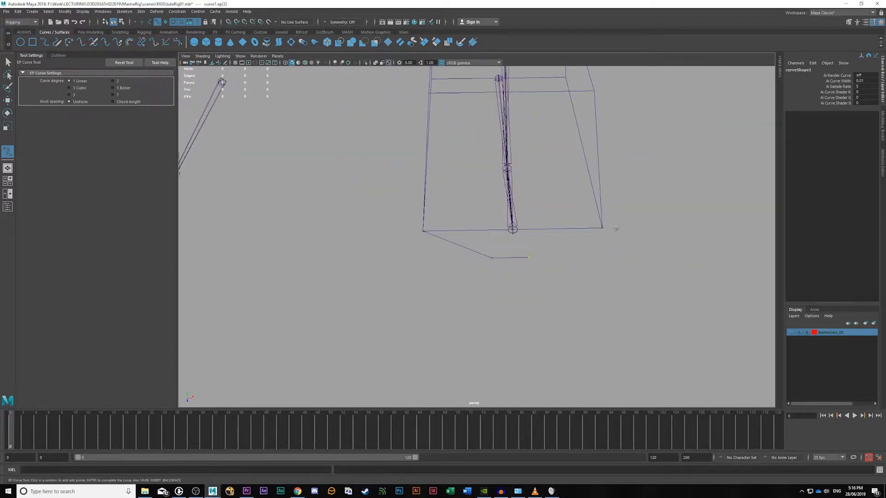
{"action": "left_click", "coordinate": [633, 272]}
{"action": "key", "text": "Return"}
{"action": "left_click", "coordinate": [633, 259]}
Step: Move the toe curve's outer front control vertex sideways to widen the flat tip, working in the top view
{"action": "left_click_drag", "start_coordinate": [630, 261], "coordinate": [606, 285], "text": "alt"}
{"action": "left_click", "coordinate": [527, 242]}
{"action": "right_click_drag", "start_coordinate": [527, 242], "coordinate": [461, 226]}
{"action": "key", "text": "w"}
{"action": "left_click_drag", "start_coordinate": [454, 222], "coordinate": [514, 230]}
{"action": "key", "text": "q"}
{"action": "left_click", "coordinate": [590, 273]}
{"action": "key", "text": "space"}
{"action": "key", "text": "space"}
{"action": "middle_click_drag", "start_coordinate": [529, 347], "coordinate": [490, 298], "text": "alt"}
{"action": "right_click_drag", "start_coordinate": [447, 372], "coordinate": [583, 322], "text": "alt"}
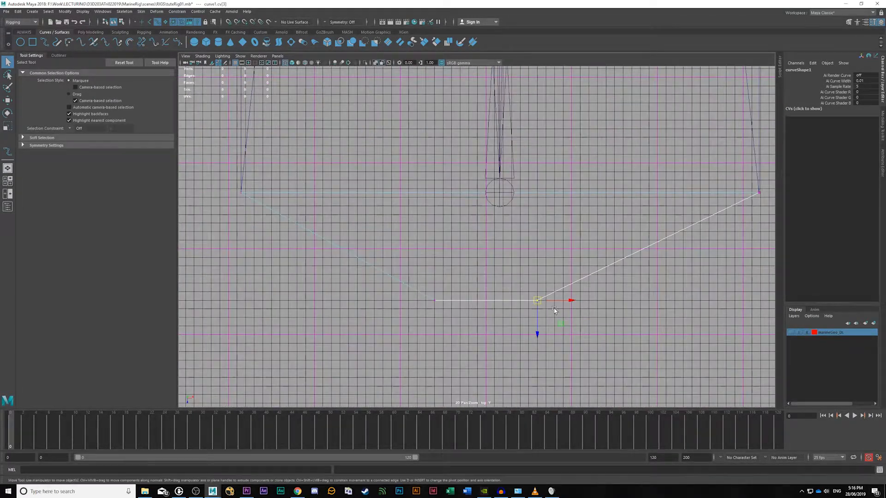
{"action": "key", "text": "w"}
{"action": "left_click_drag", "start_coordinate": [573, 301], "coordinate": [605, 308]}
Step: Centre the toe curve's two front control vertices on the toe joint
{"action": "left_click_drag", "start_coordinate": [359, 281], "coordinate": [581, 323]}
{"action": "left_click_drag", "start_coordinate": [418, 288], "coordinate": [464, 316]}
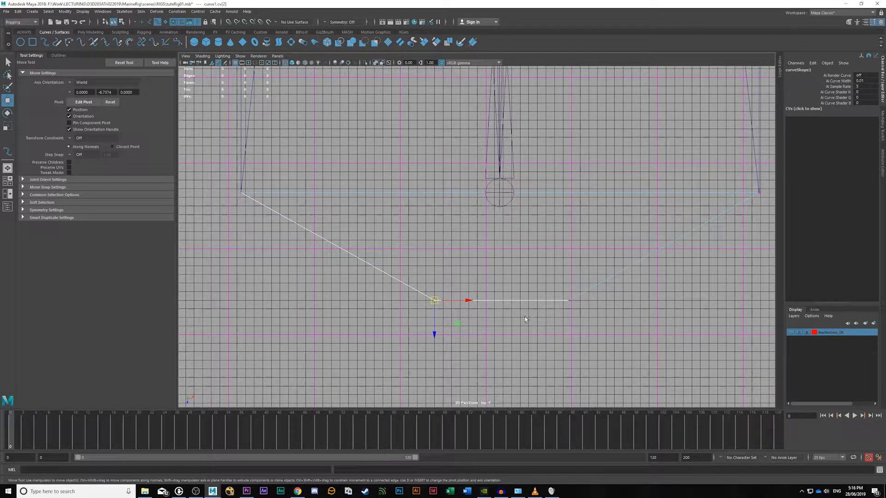
{"action": "left_click_drag", "start_coordinate": [368, 273], "coordinate": [588, 318]}
{"action": "left_click", "coordinate": [537, 301]}
{"action": "key", "text": "space"}
{"action": "key", "text": "space"}
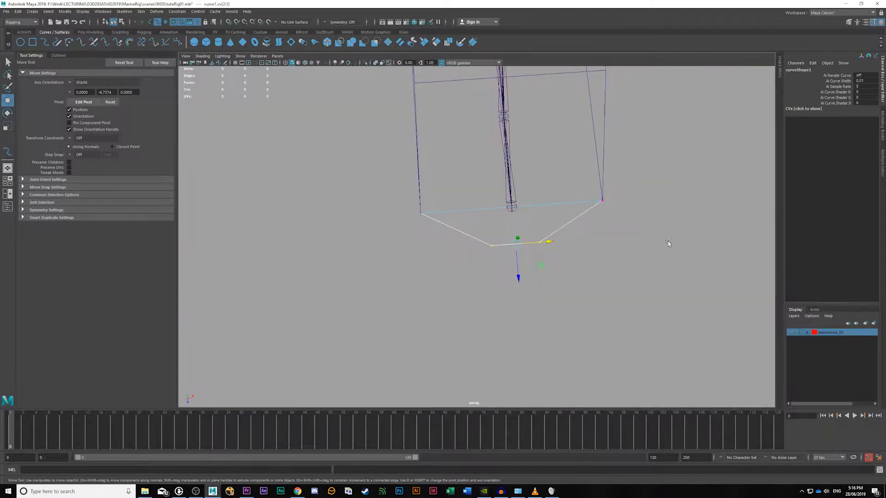
Step: Return the toe curve to object mode and examine how it sits against the box control and toe joint
{"action": "key", "text": "q"}
{"action": "left_click", "coordinate": [688, 258]}
{"action": "left_click_drag", "start_coordinate": [688, 258], "coordinate": [602, 246], "text": "alt"}
{"action": "key", "text": "e"}
{"action": "left_click_drag", "start_coordinate": [485, 278], "coordinate": [559, 319]}
{"action": "scroll", "coordinate": [590, 302], "scroll_direction": "down", "scroll_amount": 5}
{"action": "left_click", "coordinate": [591, 308]}
{"action": "middle_click_drag", "start_coordinate": [558, 319], "coordinate": [497, 320], "text": "alt"}
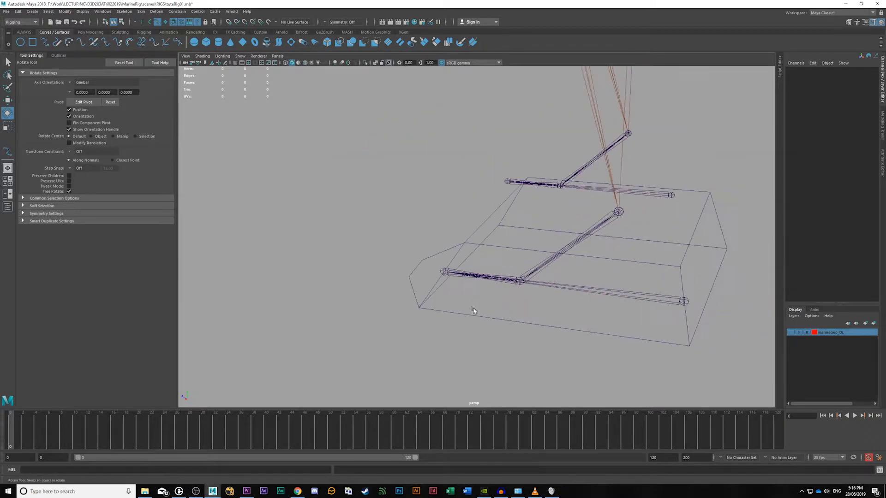
Step: Select the toe curve and snap its pivot to the left toe joint
{"action": "left_click_drag", "start_coordinate": [409, 267], "coordinate": [417, 273]}
{"action": "left_click_drag", "start_coordinate": [392, 276], "coordinate": [421, 199], "text": "alt"}
{"action": "left_click", "coordinate": [421, 200]}
{"action": "left_click", "coordinate": [507, 155]}
{"action": "left_click_drag", "start_coordinate": [426, 279], "coordinate": [477, 330]}
{"action": "left_click", "coordinate": [439, 291]}
{"action": "left_click_drag", "start_coordinate": [506, 275], "coordinate": [514, 318], "text": "alt"}
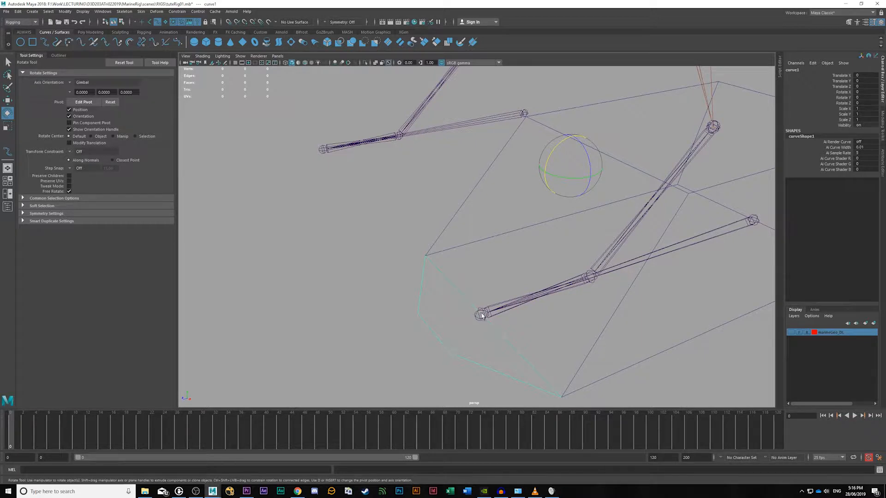
{"action": "key", "text": "d"}
{"action": "middle_click_drag", "start_coordinate": [507, 265], "coordinate": [460, 306]}
{"action": "key", "text": "d"}
Step: Test-rotate the toe curve in X about the toe joint and undo each rotation
{"action": "left_click_drag", "start_coordinate": [417, 336], "coordinate": [612, 376], "text": "alt"}
{"action": "left_click_drag", "start_coordinate": [606, 322], "coordinate": [593, 300]}
{"action": "left_click_drag", "start_coordinate": [562, 258], "coordinate": [564, 273]}
{"action": "key", "text": "ctrl+z"}
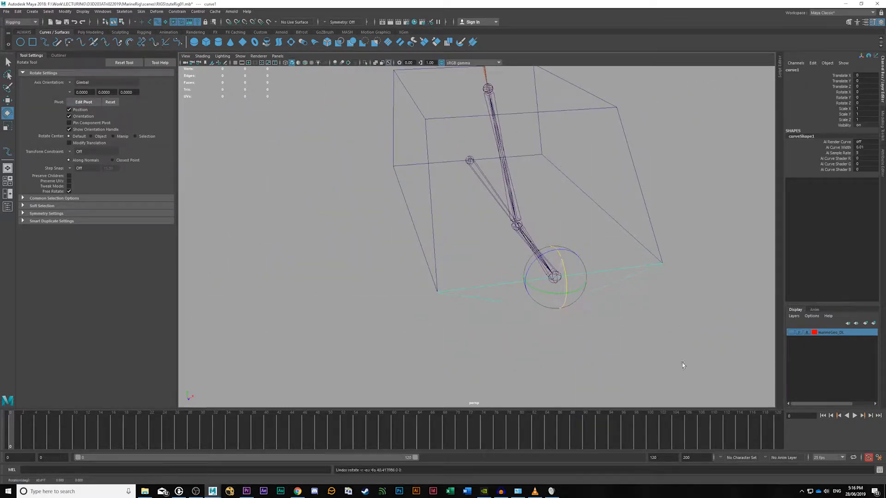
{"action": "left_click_drag", "start_coordinate": [683, 365], "coordinate": [584, 362], "text": "alt"}
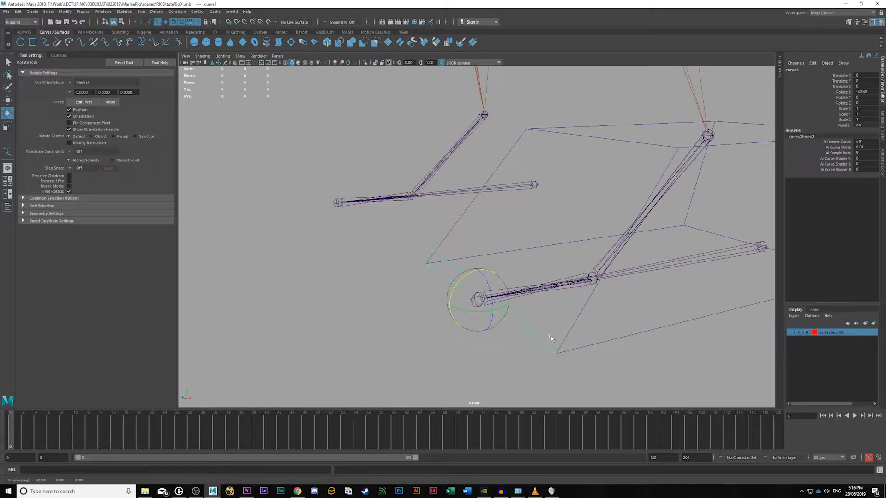
{"action": "key", "text": "ctrl+z"}
{"action": "left_click_drag", "start_coordinate": [552, 354], "coordinate": [494, 363], "text": "alt"}
{"action": "left_click", "coordinate": [537, 331]}
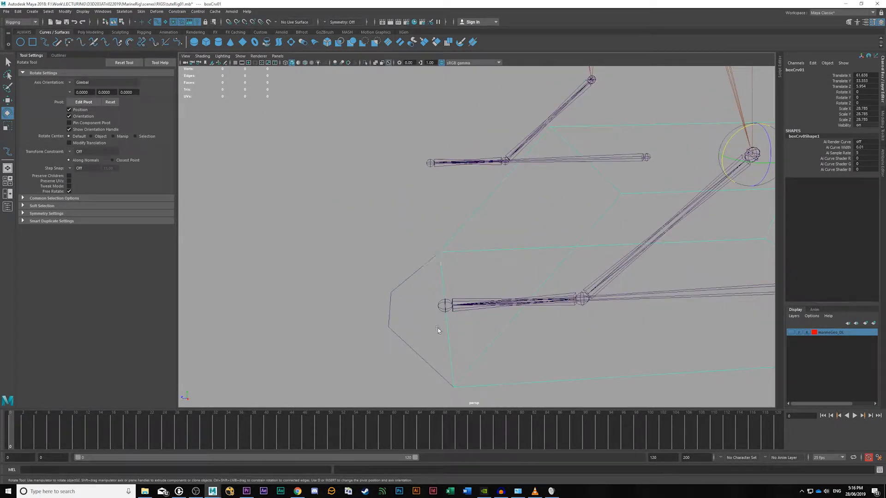
{"action": "left_click_drag", "start_coordinate": [405, 331], "coordinate": [396, 345]}
{"action": "left_click_drag", "start_coordinate": [416, 362], "coordinate": [437, 344], "text": "alt"}
{"action": "left_click_drag", "start_coordinate": [448, 262], "coordinate": [424, 252]}
{"action": "key", "text": "ctrl+z"}
{"action": "left_click_drag", "start_coordinate": [491, 327], "coordinate": [581, 377], "text": "alt"}
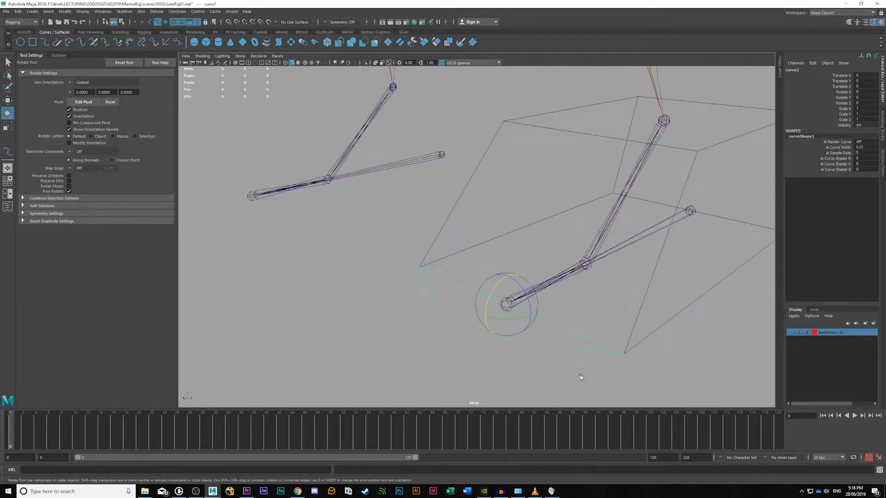
Step: Duplicate the toe curve and move the copy about 95 units back along Z to the heel end of the box
{"action": "left_click_drag", "start_coordinate": [358, 340], "coordinate": [534, 350], "text": "alt"}
{"action": "left_click", "coordinate": [534, 349]}
{"action": "right_click_drag", "start_coordinate": [525, 346], "coordinate": [404, 328], "text": "alt"}
{"action": "left_click_drag", "start_coordinate": [403, 328], "coordinate": [459, 354], "text": "alt"}
{"action": "left_click", "coordinate": [527, 338]}
{"action": "key", "text": "w"}
{"action": "key", "text": "ctrl+d"}
{"action": "left_click_drag", "start_coordinate": [382, 302], "coordinate": [633, 256]}
Step: Rotate the duplicated curve 180 degrees in Y so it points backward from the heel
{"action": "left_click_drag", "start_coordinate": [757, 320], "coordinate": [483, 301], "text": "alt"}
{"action": "key", "text": "e"}
{"action": "left_click", "coordinate": [702, 355]}
{"action": "left_click_drag", "start_coordinate": [702, 356], "coordinate": [577, 317], "text": "alt"}
{"action": "scroll", "coordinate": [589, 326], "scroll_direction": "up", "scroll_amount": 3}
{"action": "mouse_move", "coordinate": [583, 266]}
{"action": "left_mouse_down"}
{"action": "mouse_move", "coordinate": [572, 253]}
{"action": "mouse_move", "coordinate": [597, 267]}
{"action": "left_mouse_up"}
Step: Scale the heel curve's two outer control vertices to adjust the shape of its tip
{"action": "left_click", "coordinate": [633, 346]}
{"action": "left_click_drag", "start_coordinate": [633, 346], "coordinate": [616, 325], "text": "alt"}
{"action": "left_click", "coordinate": [603, 311]}
{"action": "right_click_drag", "start_coordinate": [603, 310], "coordinate": [589, 304]}
{"action": "left_click_drag", "start_coordinate": [647, 287], "coordinate": [651, 308], "text": "alt"}
{"action": "left_click_drag", "start_coordinate": [625, 254], "coordinate": [587, 329]}
{"action": "key", "text": "w"}
{"action": "key", "text": "r"}
{"action": "left_click_drag", "start_coordinate": [607, 288], "coordinate": [552, 308], "text": "alt"}
Step: Scale the toe curve's two front control vertices to adjust its tip, and return it to object mode
{"action": "key", "text": "w"}
{"action": "left_click_drag", "start_coordinate": [423, 328], "coordinate": [551, 334], "text": "alt"}
{"action": "middle_click_drag", "start_coordinate": [551, 334], "coordinate": [580, 322], "text": "alt"}
{"action": "left_click", "coordinate": [569, 318]}
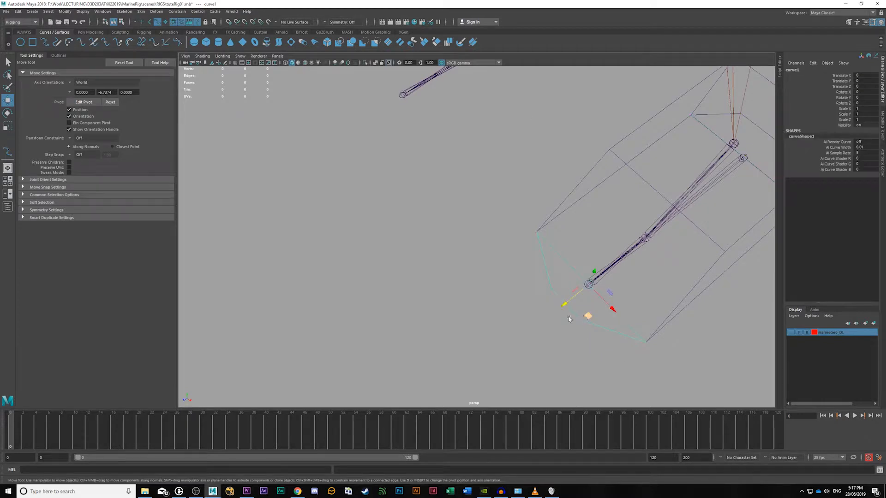
{"action": "left_click_drag", "start_coordinate": [521, 290], "coordinate": [565, 315]}
{"action": "left_click_drag", "start_coordinate": [539, 282], "coordinate": [584, 355]}
{"action": "key", "text": "ctrl+z"}
{"action": "left_click", "coordinate": [569, 345], "text": "shift"}
{"action": "key", "text": "r"}
{"action": "left_click_drag", "start_coordinate": [572, 350], "coordinate": [522, 345]}
{"action": "key", "text": "w"}
{"action": "key", "text": "q"}
{"action": "right_click_drag", "start_coordinate": [566, 344], "coordinate": [586, 325]}
{"action": "left_click", "coordinate": [515, 312]}
Step: Save the scene and check the toe and heel curves on the box control from the side
{"action": "scroll", "coordinate": [496, 325], "scroll_direction": "down", "scroll_amount": 3}
{"action": "left_click_drag", "start_coordinate": [495, 325], "coordinate": [558, 324], "text": "alt"}
{"action": "key", "text": "ctrl+s"}
{"action": "left_click_drag", "start_coordinate": [609, 359], "coordinate": [662, 307], "text": "alt"}
{"action": "middle_click_drag", "start_coordinate": [662, 308], "coordinate": [671, 315], "text": "alt"}
{"action": "left_click_drag", "start_coordinate": [268, 180], "coordinate": [208, 69], "text": "alt"}
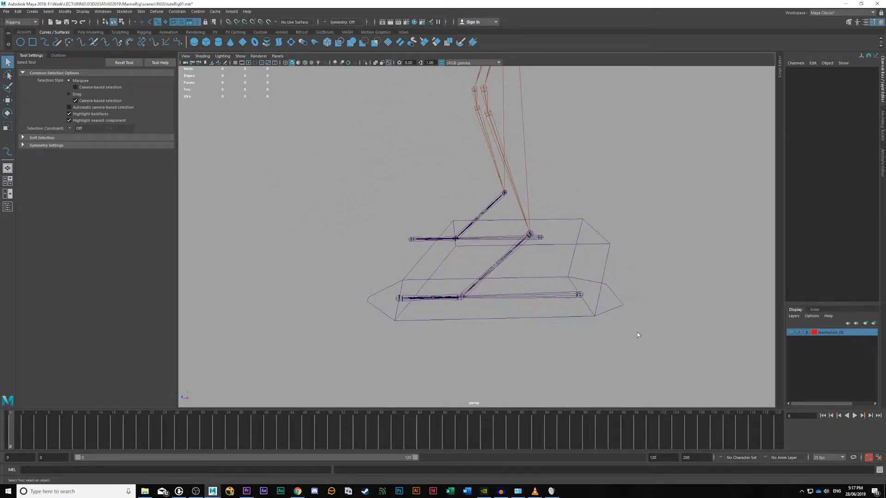
Step: Create a NURBS circle and snap it to the left foot's ball joint
{"action": "left_click", "coordinate": [618, 301]}
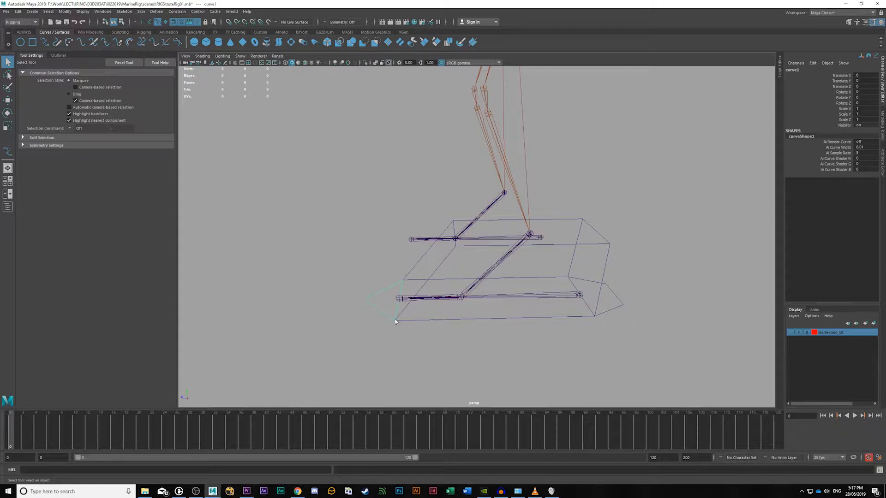
{"action": "left_click", "coordinate": [20, 42]}
{"action": "left_click_drag", "start_coordinate": [439, 278], "coordinate": [439, 302], "text": "alt"}
{"action": "key", "text": "w"}
{"action": "right_click_drag", "start_coordinate": [438, 302], "coordinate": [548, 314], "text": "alt"}
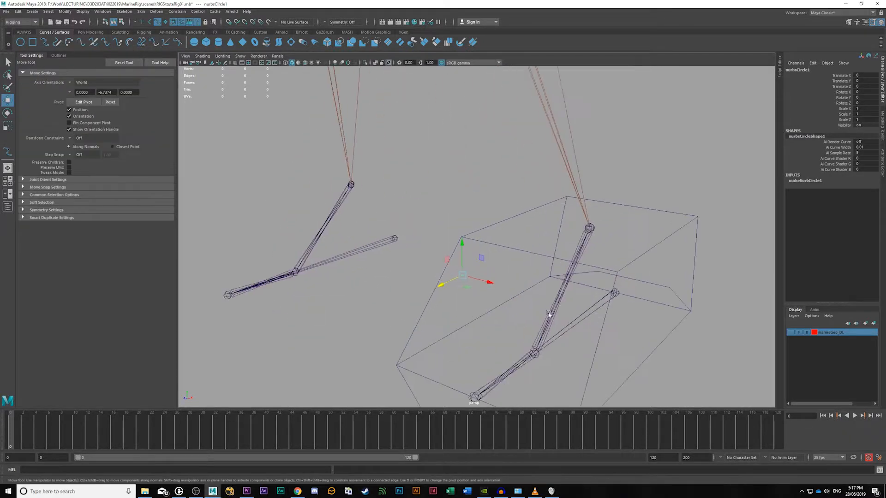
{"action": "middle_click_drag", "start_coordinate": [493, 311], "coordinate": [491, 289], "text": "alt"}
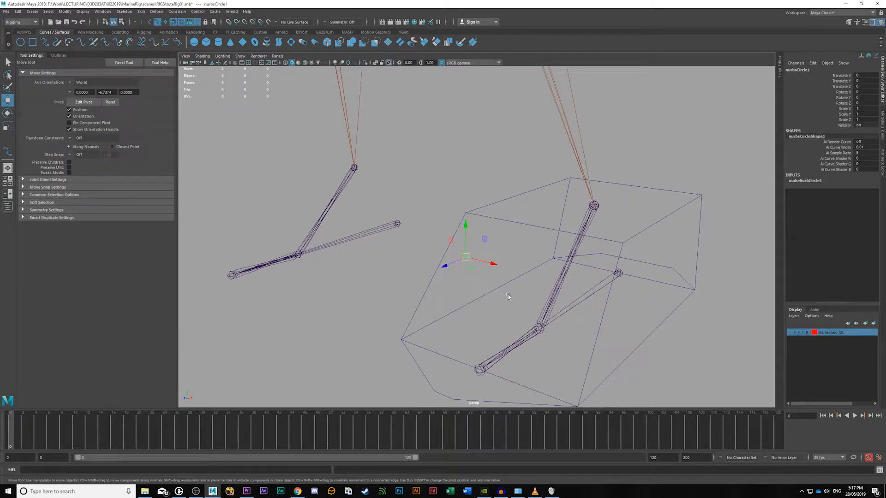
{"action": "middle_click_drag", "start_coordinate": [529, 348], "coordinate": [543, 329]}
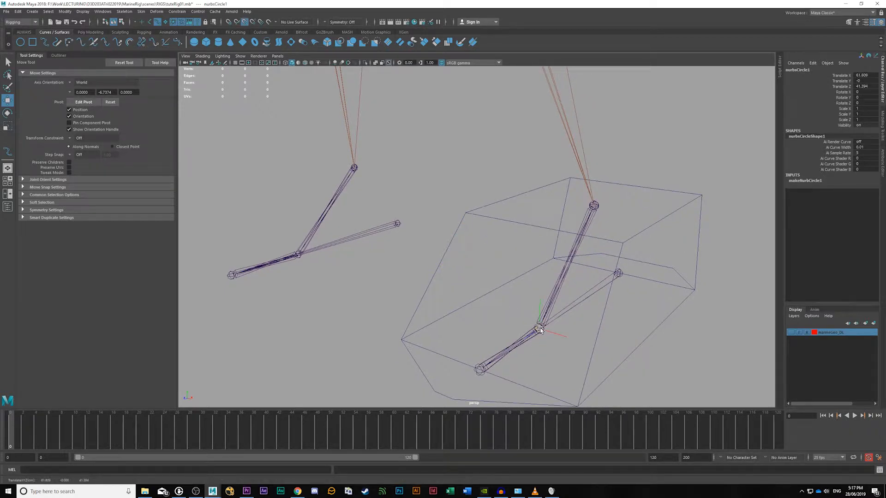
Step: Rotate the circle 90 degrees in Z and scale it uniformly to about 21.4
{"action": "key", "text": "e"}
{"action": "key", "text": "j"}
{"action": "left_click_drag", "start_coordinate": [561, 326], "coordinate": [602, 357]}
{"action": "key", "text": "r"}
{"action": "key", "text": "w"}
{"action": "scroll", "coordinate": [509, 328], "scroll_direction": "down", "scroll_amount": 3}
{"action": "left_click_drag", "start_coordinate": [509, 327], "coordinate": [621, 315], "text": "alt"}
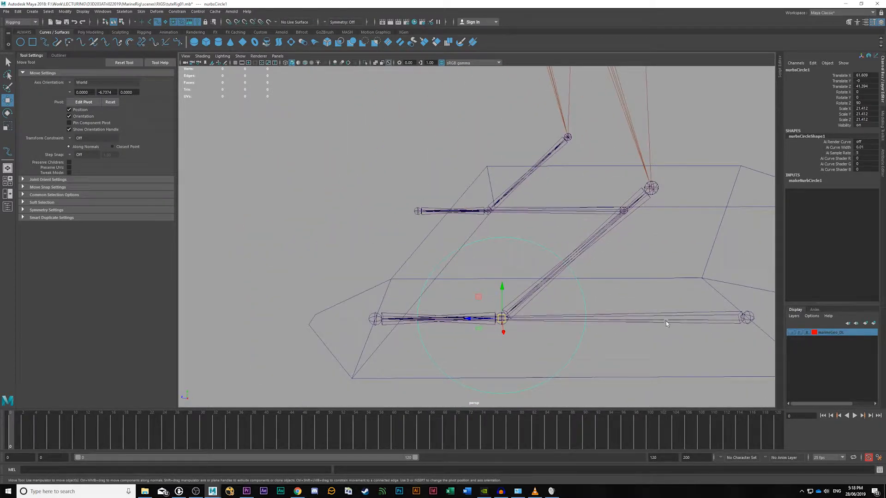
Step: Show the character mesh, raise the circle over the toes to about Y 19.2, Z 53.5, and scale it to about 17.9
{"action": "left_click", "coordinate": [790, 333]}
{"action": "right_click_drag", "start_coordinate": [574, 302], "coordinate": [522, 281], "text": "alt"}
{"action": "left_click_drag", "start_coordinate": [521, 282], "coordinate": [478, 251], "text": "alt"}
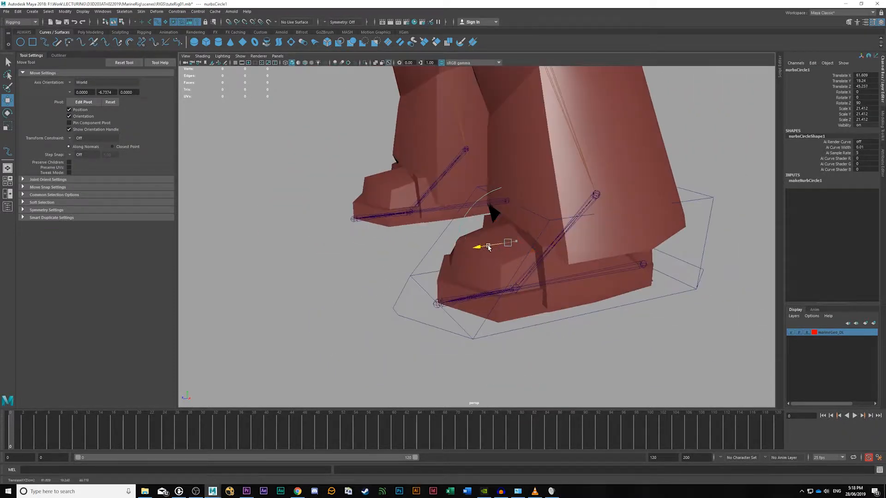
{"action": "mouse_move", "coordinate": [478, 251]}
{"action": "left_mouse_down", "text": "alt"}
{"action": "mouse_move", "coordinate": [523, 255]}
{"action": "mouse_move", "coordinate": [473, 250]}
{"action": "left_mouse_up", "text": "alt"}
{"action": "key", "text": "r"}
{"action": "key", "text": "w"}
{"action": "left_click_drag", "start_coordinate": [475, 258], "coordinate": [541, 268], "text": "alt"}
{"action": "left_click", "coordinate": [676, 263]}
{"action": "left_click_drag", "start_coordinate": [670, 262], "coordinate": [564, 265], "text": "alt"}
{"action": "left_click", "coordinate": [422, 222]}
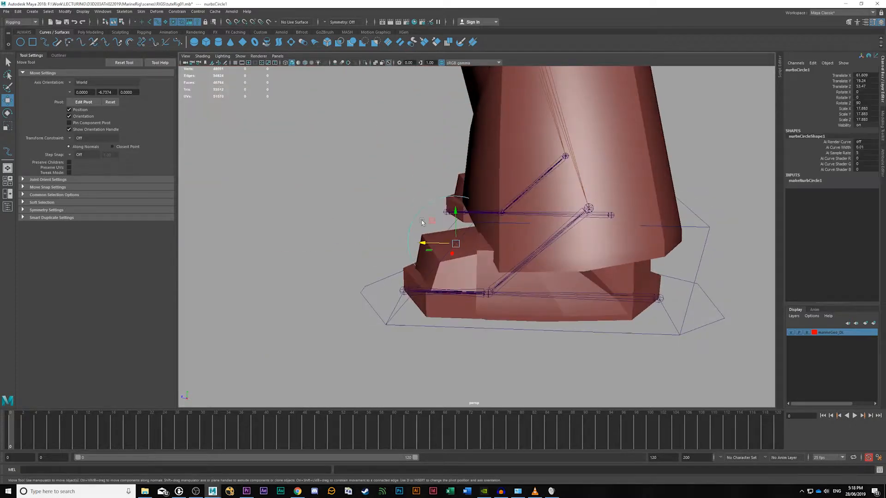
Step: Snap the circle's pivot to the left foot's ball joint
{"action": "key", "text": "f"}
{"action": "key", "text": "d"}
{"action": "left_click_drag", "start_coordinate": [474, 272], "coordinate": [522, 328]}
{"action": "left_click_drag", "start_coordinate": [588, 349], "coordinate": [475, 313], "text": "alt"}
{"action": "key", "text": "d"}
{"action": "key", "text": "d"}
Step: Test-rotate the circle about the ball joint and undo the rotation
{"action": "left_click_drag", "start_coordinate": [516, 358], "coordinate": [559, 362], "text": "alt"}
{"action": "left_click", "coordinate": [376, 245]}
{"action": "left_click", "coordinate": [420, 248]}
{"action": "key", "text": "e"}
{"action": "left_click_drag", "start_coordinate": [523, 300], "coordinate": [494, 309]}
{"action": "key", "text": "ctrl+z"}
{"action": "left_click_drag", "start_coordinate": [330, 216], "coordinate": [487, 366], "text": "alt"}
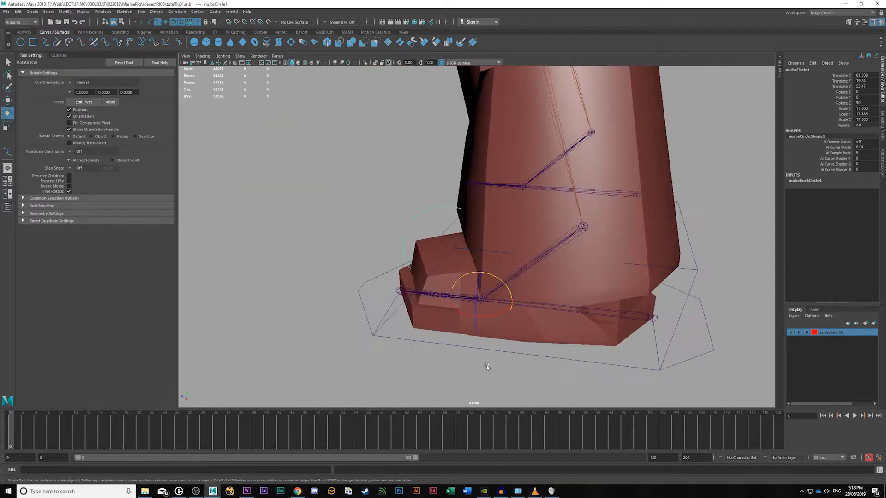
Step: Inspect the transform values of the box, heel, toe and circle controls
{"action": "left_click_drag", "start_coordinate": [712, 277], "coordinate": [713, 278]}
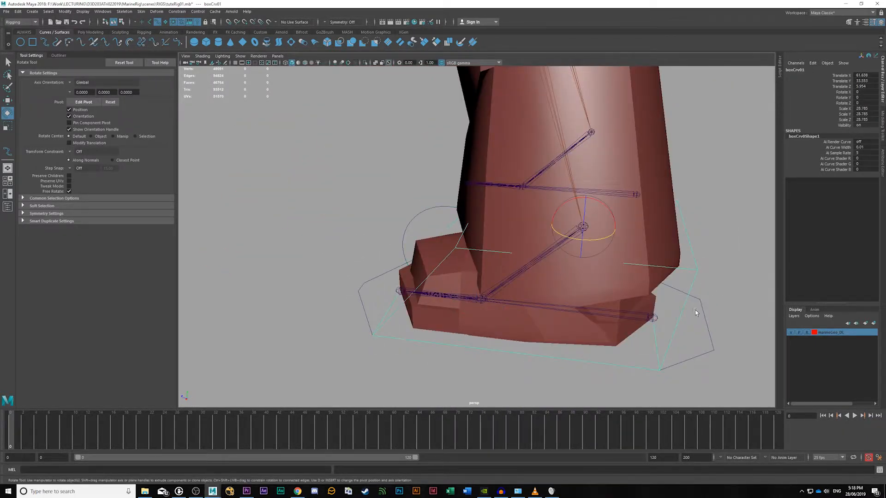
{"action": "key", "text": "q"}
{"action": "left_click_drag", "start_coordinate": [701, 346], "coordinate": [644, 350]}
{"action": "left_click_drag", "start_coordinate": [370, 301], "coordinate": [350, 291], "text": "shift"}
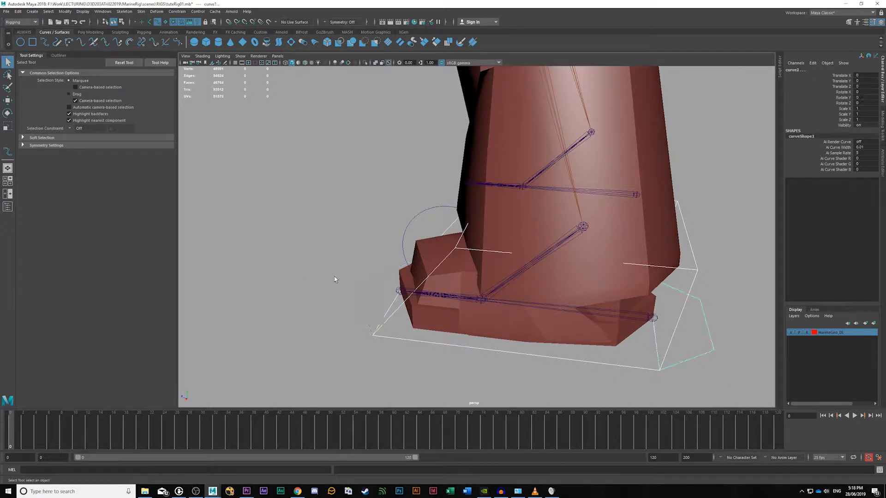
{"action": "middle_click_drag", "start_coordinate": [335, 278], "coordinate": [382, 293], "text": "alt"}
{"action": "left_click_drag", "start_coordinate": [468, 231], "coordinate": [469, 231], "text": "shift"}
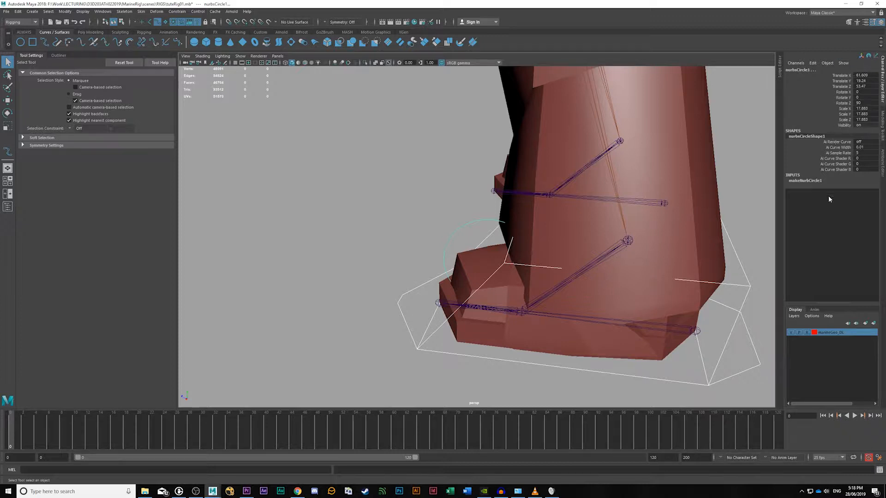
{"action": "left_click", "coordinate": [403, 319]}
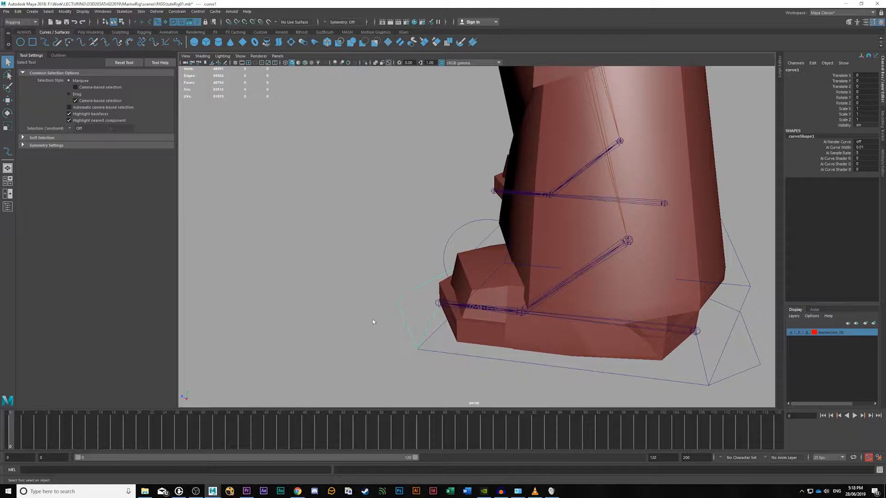
Step: Select the circle, toe, box and heel controls together and freeze their transformations
{"action": "left_click", "coordinate": [453, 234]}
{"action": "left_click", "coordinate": [402, 293], "text": "shift"}
{"action": "left_click", "coordinate": [425, 355], "text": "shift"}
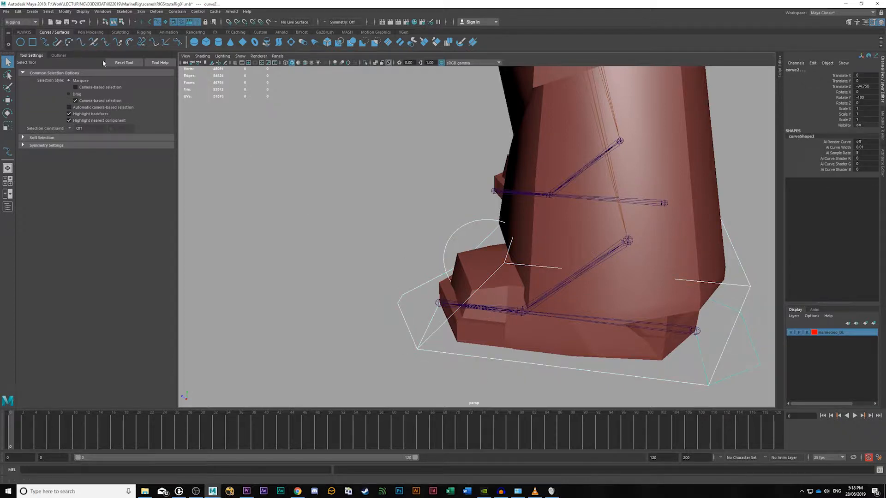
{"action": "left_click", "coordinate": [25, 32]}
{"action": "left_click", "coordinate": [22, 44]}
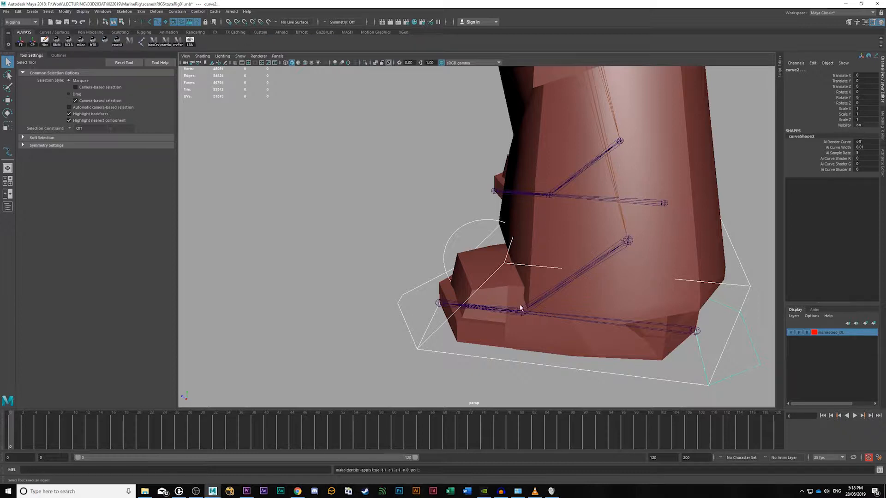
Step: Check the transform channels of the circle and toe curve individually
{"action": "left_click", "coordinate": [405, 243]}
{"action": "left_click", "coordinate": [458, 218]}
{"action": "left_click", "coordinate": [428, 282]}
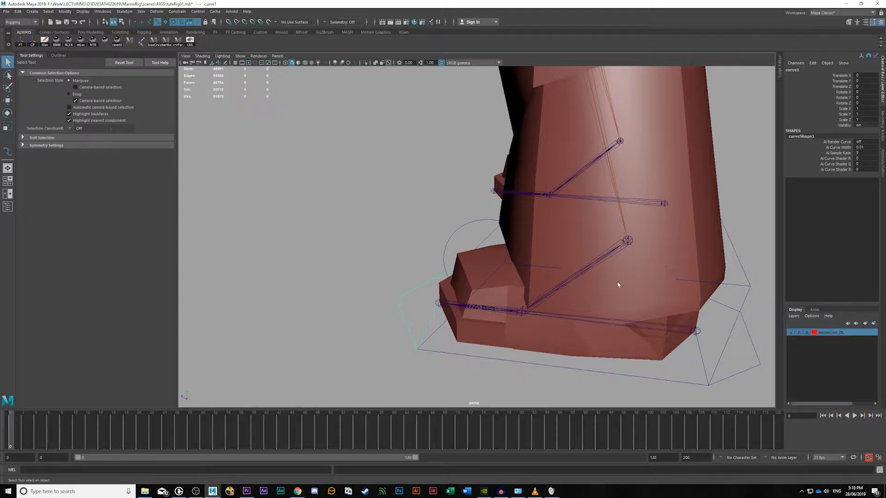
Step: Rename the box curve around the left foot to CTRL_l_foot01
{"action": "right_click_drag", "start_coordinate": [618, 285], "coordinate": [413, 269], "text": "alt"}
{"action": "left_click_drag", "start_coordinate": [545, 282], "coordinate": [478, 312], "text": "alt"}
{"action": "right_click_drag", "start_coordinate": [479, 312], "coordinate": [387, 272], "text": "alt"}
{"action": "left_click", "coordinate": [59, 56]}
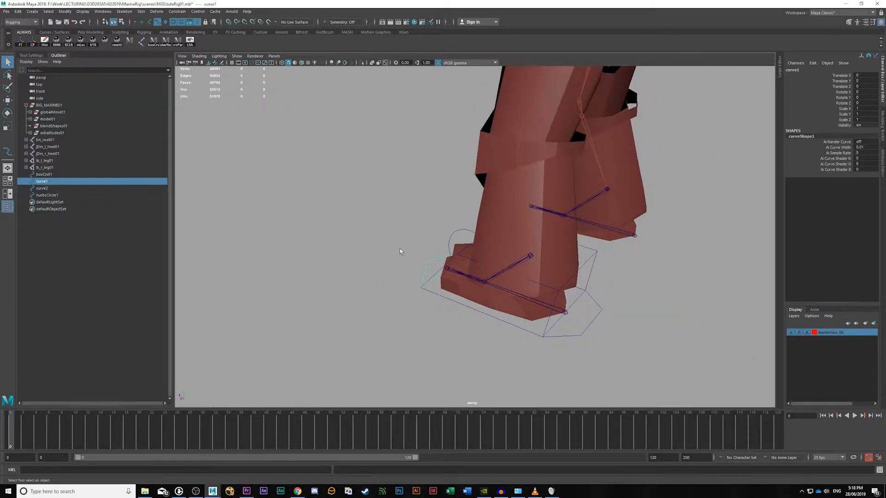
{"action": "left_click", "coordinate": [46, 175]}
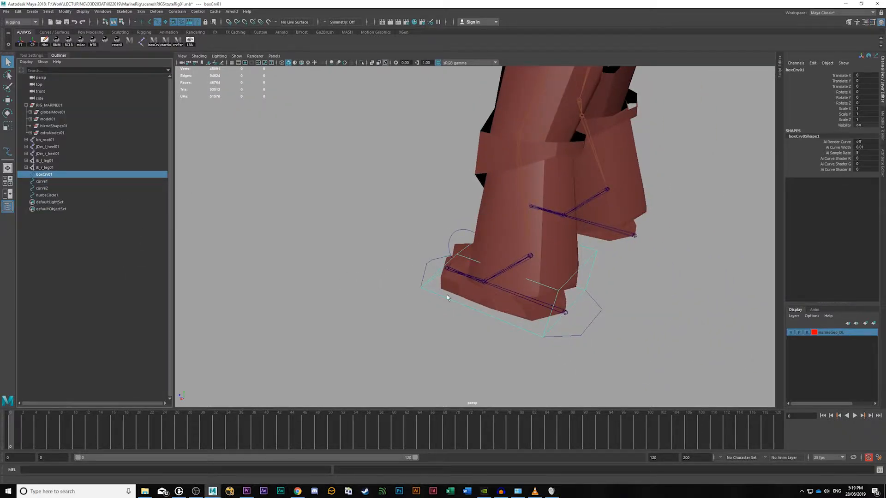
{"action": "right_click_drag", "start_coordinate": [446, 296], "coordinate": [569, 302], "text": "alt"}
{"action": "left_click_drag", "start_coordinate": [569, 302], "coordinate": [517, 304], "text": "alt"}
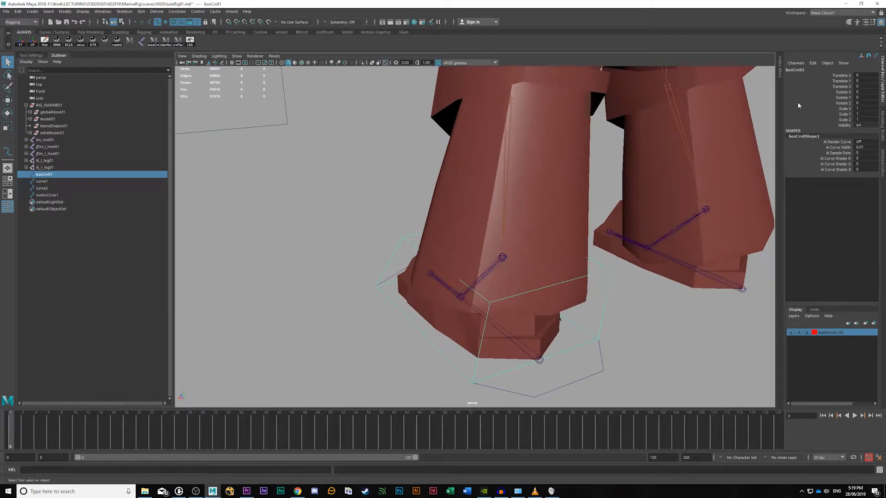
{"action": "double_click", "coordinate": [795, 70]}
{"action": "type", "text": "CTRL_l_foo01"}
{"action": "key", "text": "Return"}
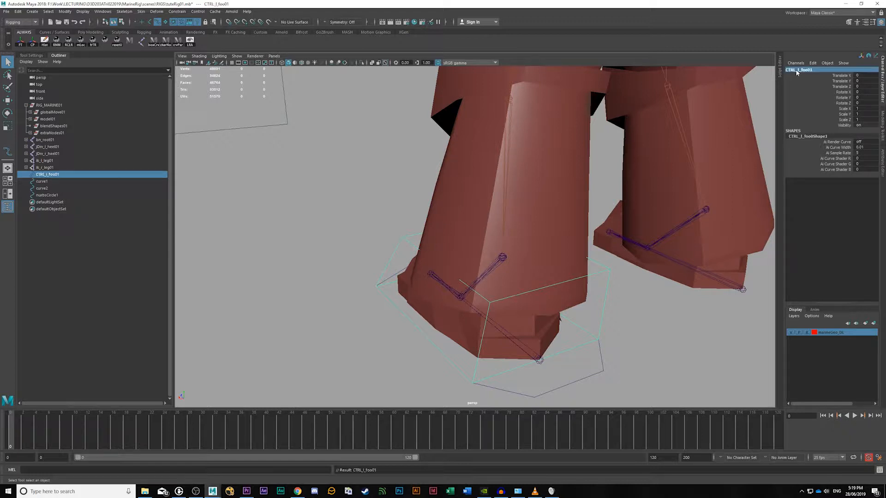
{"action": "key", "text": "w"}
{"action": "double_click", "coordinate": [807, 71]}
{"action": "type", "text": "t"}
{"action": "key", "text": "Return"}
Step: Load the heel, toe and circle curves into the batch rename window and name the heel curve CTRL_l_heel01
{"action": "left_click_drag", "start_coordinate": [470, 289], "coordinate": [521, 295], "text": "alt"}
{"action": "key", "text": "q"}
{"action": "left_click", "coordinate": [668, 380]}
{"action": "left_click_drag", "start_coordinate": [600, 365], "coordinate": [631, 386]}
{"action": "left_click_drag", "start_coordinate": [646, 376], "coordinate": [738, 348], "text": "alt"}
{"action": "left_click_drag", "start_coordinate": [488, 269], "coordinate": [458, 258], "text": "shift"}
{"action": "mouse_move", "coordinate": [498, 237]}
{"action": "left_mouse_down", "text": "alt"}
{"action": "mouse_move", "coordinate": [518, 252]}
{"action": "mouse_move", "coordinate": [514, 241]}
{"action": "left_mouse_up", "text": "alt"}
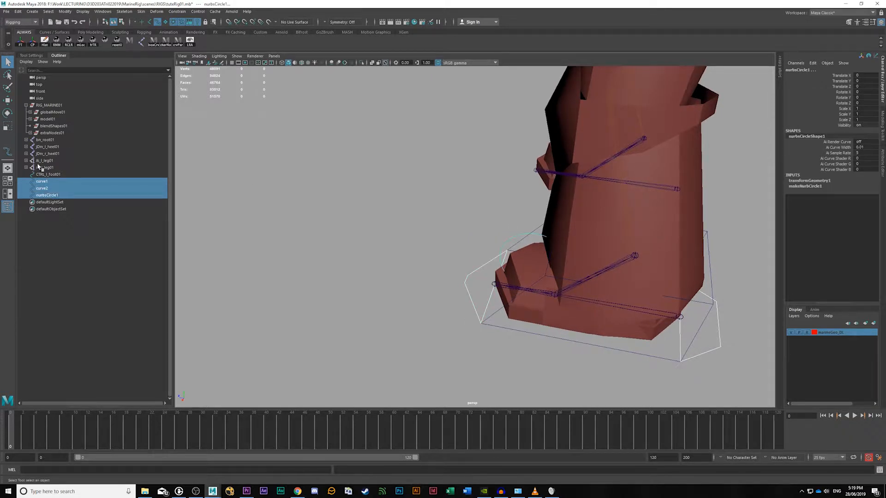
{"action": "left_click", "coordinate": [80, 43]}
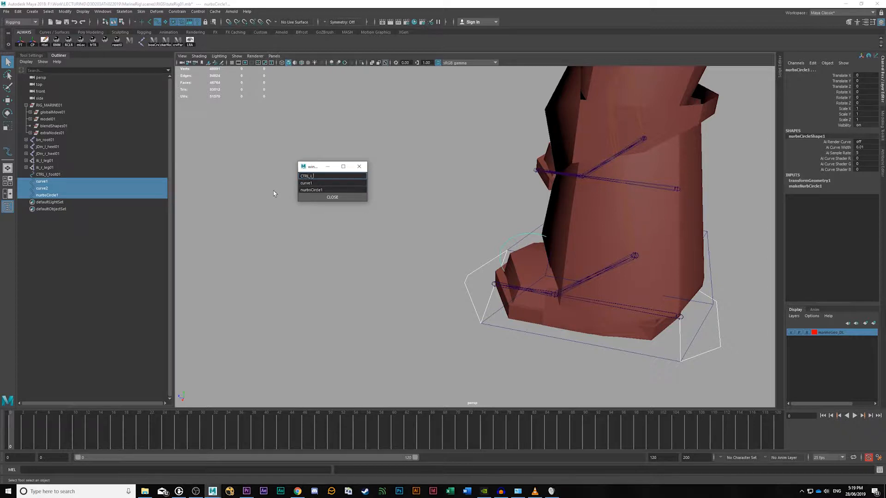
{"action": "key", "text": "ctrl+a"}
{"action": "key", "text": "ctrl+c"}
{"action": "key", "text": "Tab"}
{"action": "key", "text": "ctrl+v"}
{"action": "key", "text": "Return"}
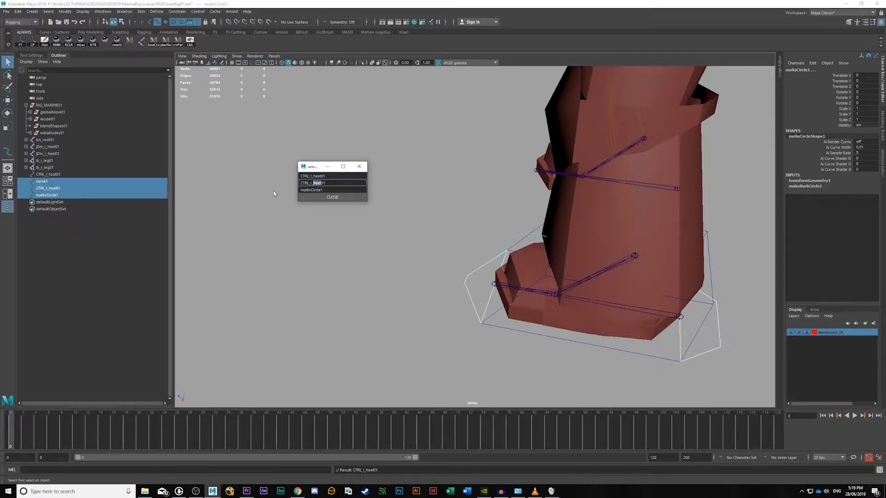
Step: Rename the toe curve to CTRL_l_toe01 and the ball circle to CTRL_l_ball01
{"action": "key", "text": "Return"}
{"action": "key", "text": "Tab"}
{"action": "key", "text": "ctrl+v"}
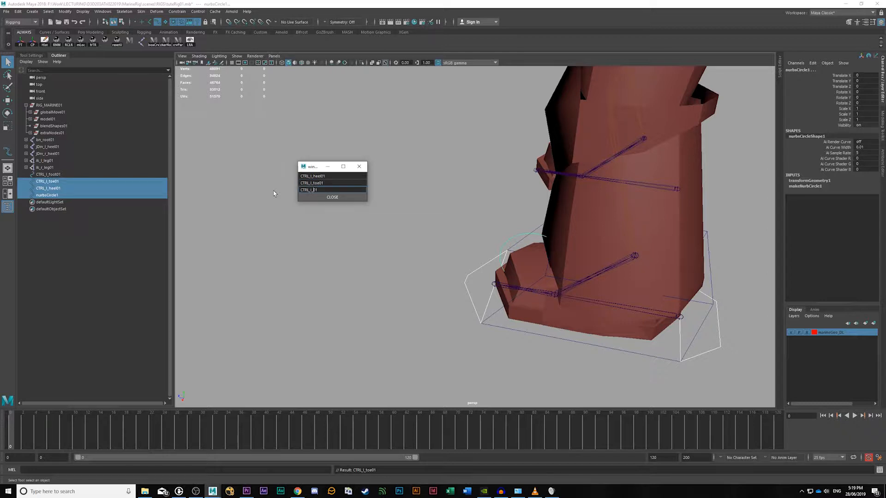
{"action": "type", "text": "01"}
{"action": "key", "text": "Return"}
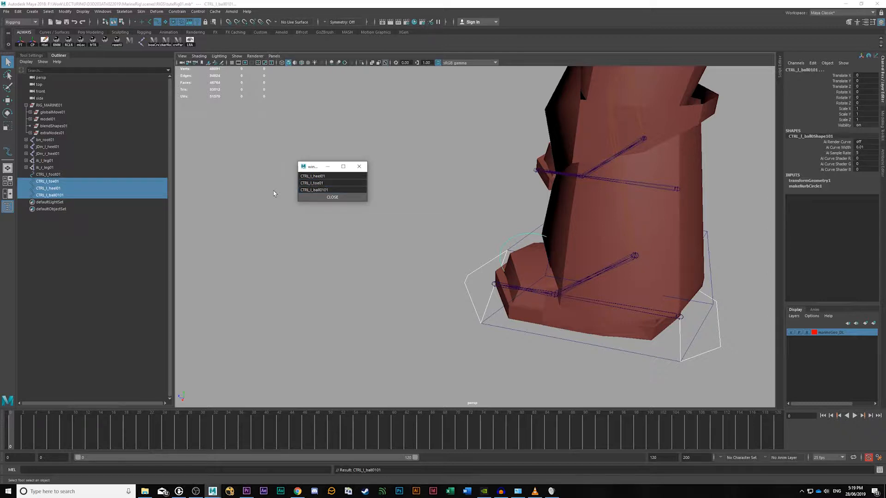
{"action": "left_click", "coordinate": [332, 197]}
{"action": "left_click", "coordinate": [460, 219]}
{"action": "left_click", "coordinate": [513, 242]}
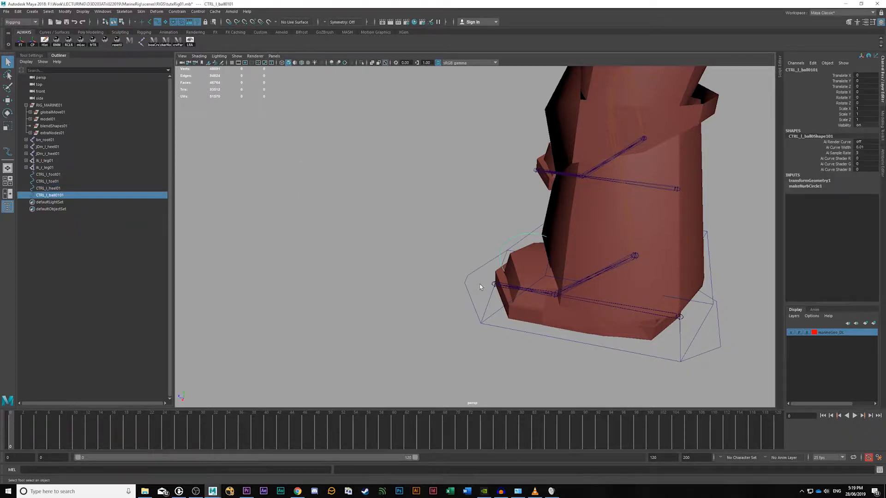
{"action": "double_click", "coordinate": [811, 70]}
Step: Rename the toe control to CTRL_l_toePoint01
{"action": "left_click", "coordinate": [470, 290]}
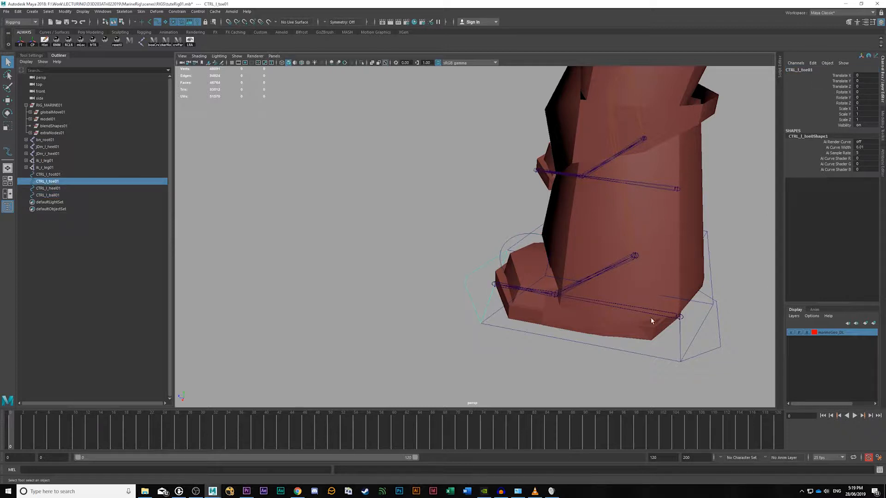
{"action": "left_click_drag", "start_coordinate": [739, 369], "coordinate": [741, 369]}
{"action": "left_click_drag", "start_coordinate": [471, 273], "coordinate": [485, 290]}
{"action": "double_click", "coordinate": [810, 71]}
{"action": "type", "text": "Point"}
{"action": "key", "text": "Return"}
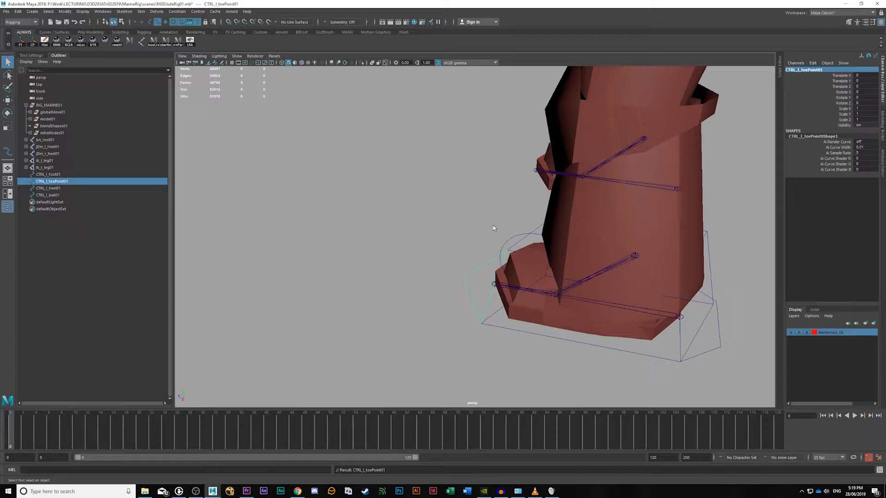
Step: Rename the circle control at the ball of the foot to CTRL_l_ballLift01
{"action": "left_click", "coordinate": [516, 242]}
{"action": "left_click", "coordinate": [792, 72]}
{"action": "left_click", "coordinate": [807, 69]}
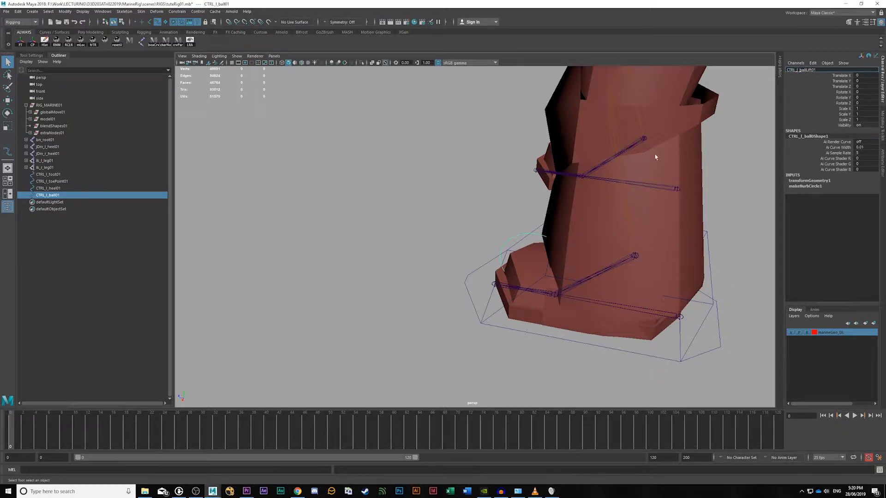
{"action": "type", "text": "Lift"}
{"action": "key", "text": "Return"}
Step: Review the renamed heel, ball lift and toe point controls by selecting them in turn
{"action": "left_click", "coordinate": [720, 344]}
{"action": "left_click_drag", "start_coordinate": [714, 355], "coordinate": [636, 356], "text": "alt"}
{"action": "left_click", "coordinate": [443, 301]}
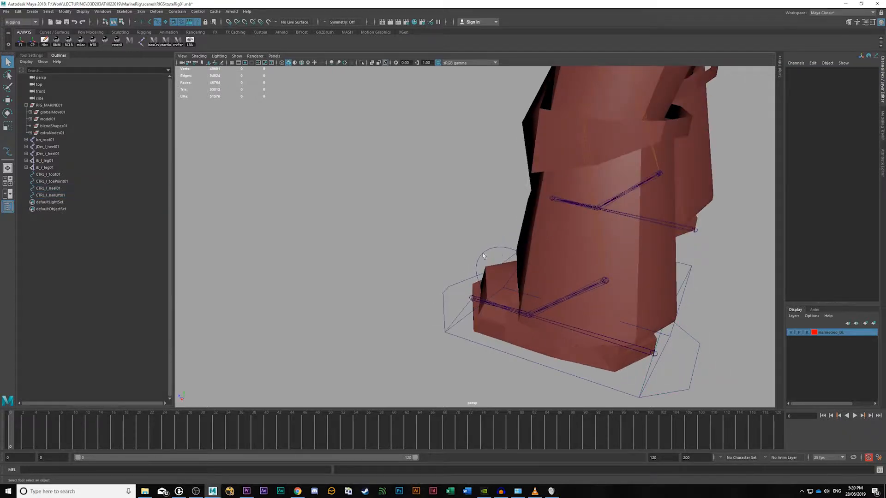
{"action": "left_click", "coordinate": [483, 255]}
{"action": "left_click", "coordinate": [445, 305]}
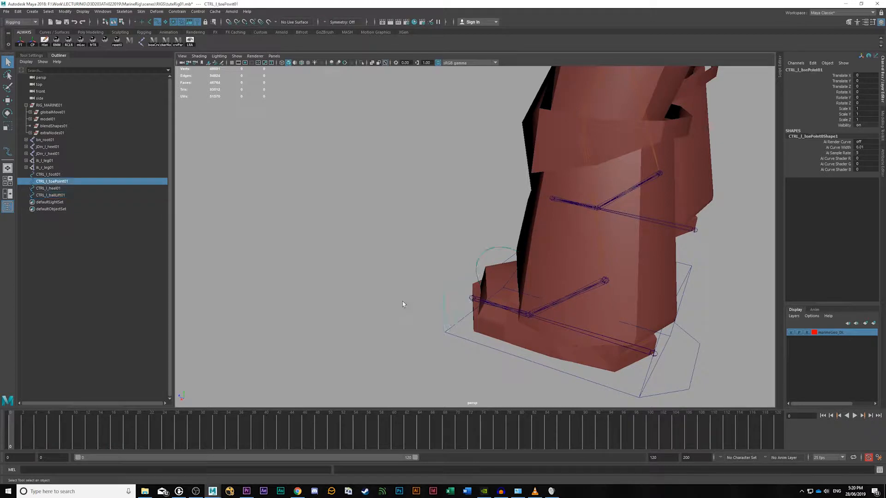
Step: Test-move the foot box control and undo the moves
{"action": "left_click", "coordinate": [624, 391]}
{"action": "key", "text": "w"}
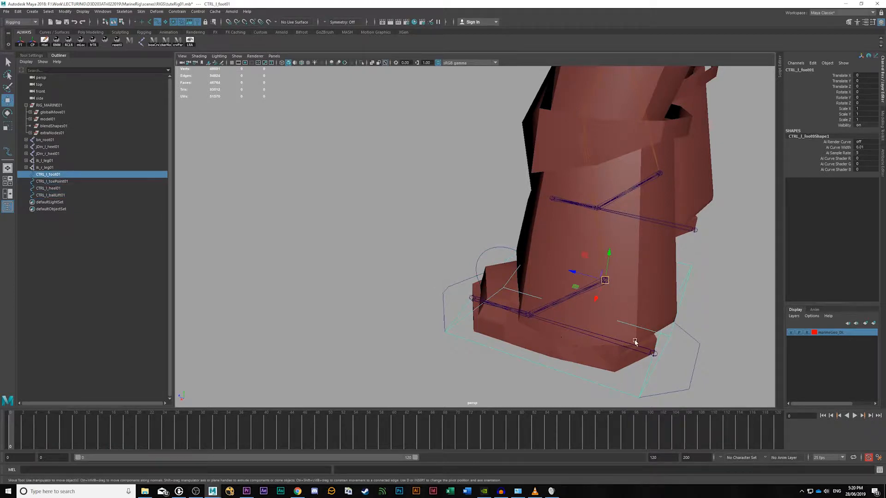
{"action": "left_click_drag", "start_coordinate": [611, 263], "coordinate": [617, 270]}
{"action": "key", "text": "ctrl+z"}
{"action": "left_click", "coordinate": [705, 311]}
{"action": "left_click_drag", "start_coordinate": [706, 310], "coordinate": [666, 352], "text": "alt"}
{"action": "middle_click_drag", "start_coordinate": [636, 367], "coordinate": [609, 318], "text": "alt"}
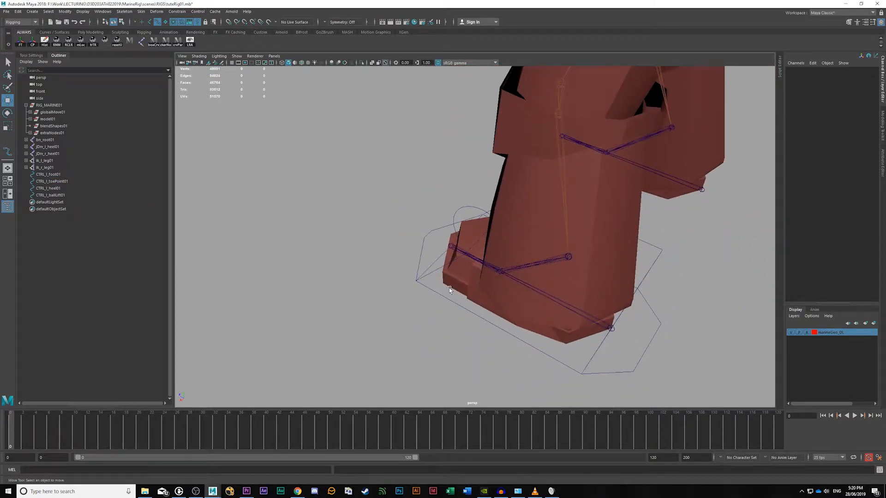
{"action": "left_click_drag", "start_coordinate": [449, 290], "coordinate": [457, 297], "text": "alt"}
{"action": "left_click", "coordinate": [652, 247]}
{"action": "left_click_drag", "start_coordinate": [570, 257], "coordinate": [561, 227]}
{"action": "key", "text": "ctrl+z"}
Step: Examine the rotation pivots of the heel and ball lift controls against the driver joint chain
{"action": "left_click_drag", "start_coordinate": [601, 315], "coordinate": [615, 334], "text": "alt"}
{"action": "left_click", "coordinate": [599, 321]}
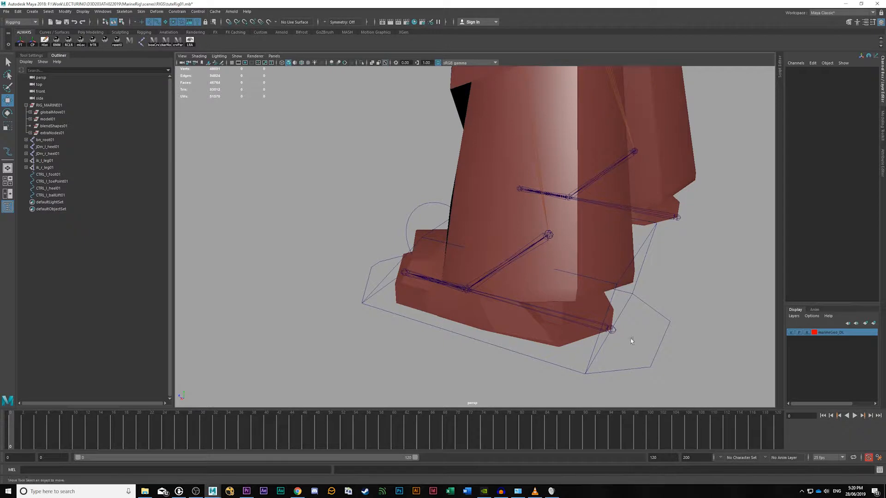
{"action": "left_click", "coordinate": [609, 329]}
{"action": "key", "text": "e"}
{"action": "left_click_drag", "start_coordinate": [623, 312], "coordinate": [617, 331]}
{"action": "left_click", "coordinate": [710, 303]}
{"action": "left_click", "coordinate": [667, 329]}
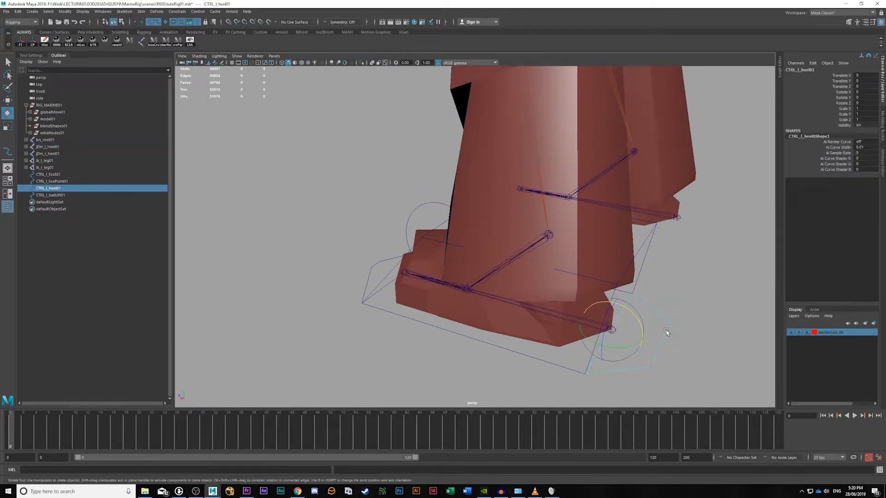
{"action": "middle_click_drag", "start_coordinate": [690, 339], "coordinate": [684, 353], "text": "alt"}
{"action": "left_click_drag", "start_coordinate": [684, 352], "coordinate": [685, 344], "text": "alt"}
{"action": "left_click", "coordinate": [681, 340]}
{"action": "left_click", "coordinate": [662, 325]}
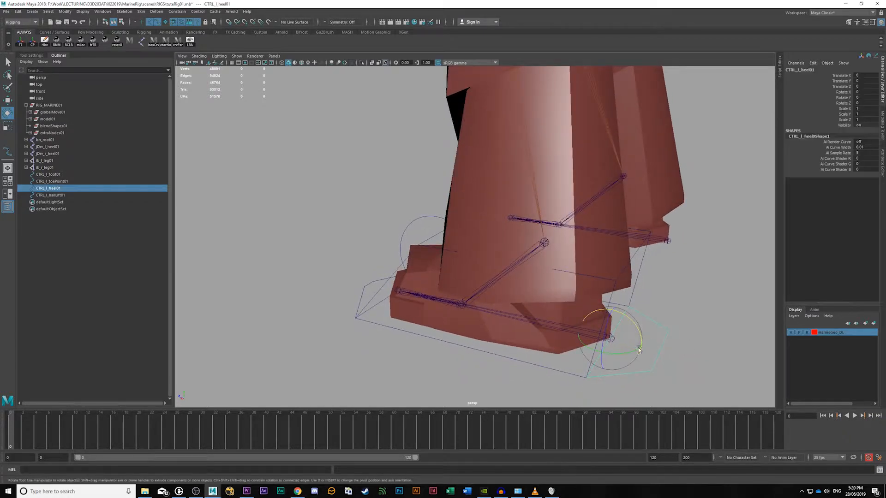
{"action": "left_click", "coordinate": [422, 230]}
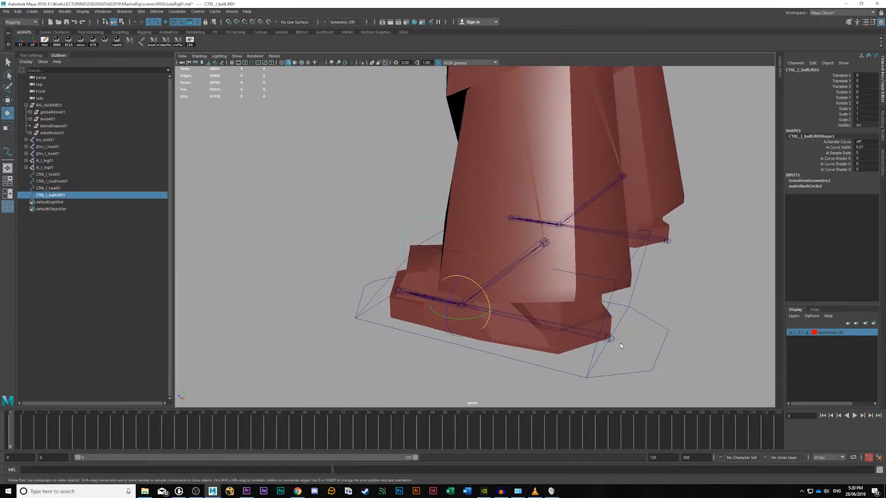
{"action": "left_click", "coordinate": [613, 339]}
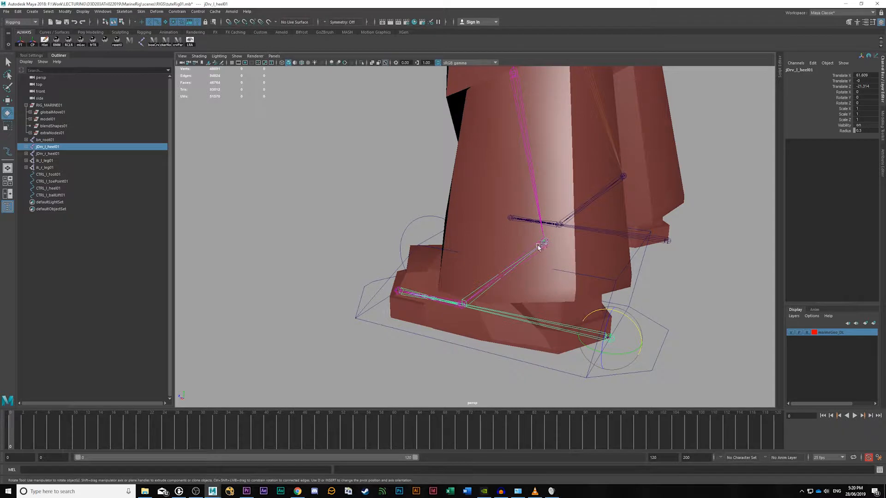
{"action": "left_click", "coordinate": [425, 223]}
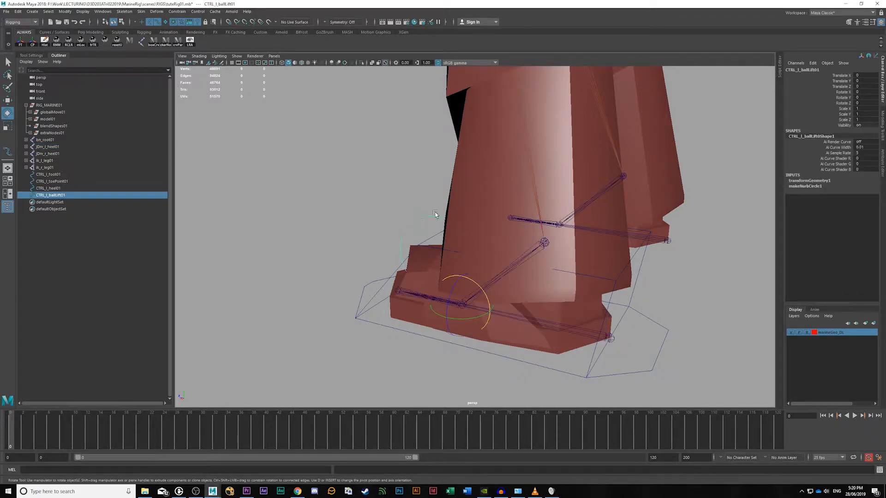
{"action": "left_click_drag", "start_coordinate": [432, 215], "coordinate": [570, 292], "text": "alt"}
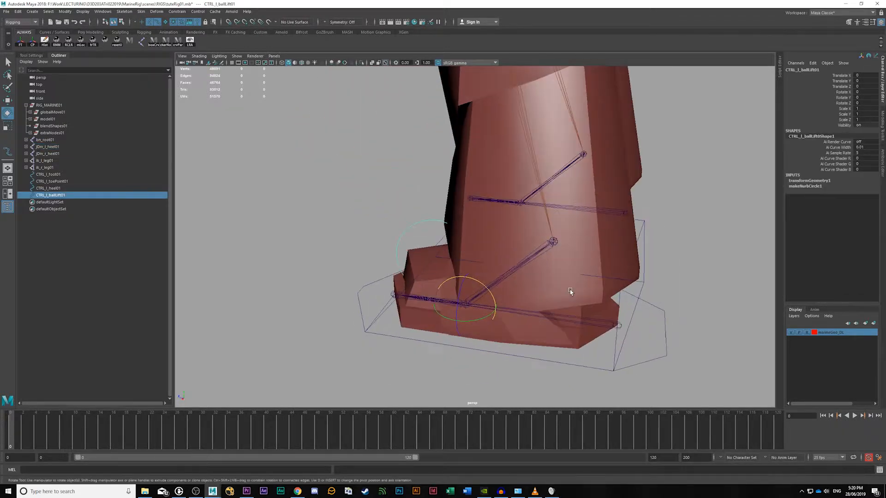
Step: Parent the ball lift circle under the toe point control
{"action": "left_click", "coordinate": [362, 201]}
{"action": "left_click", "coordinate": [431, 222]}
{"action": "middle_click_drag", "start_coordinate": [453, 248], "coordinate": [508, 282], "text": "alt"}
{"action": "mouse_move", "coordinate": [464, 263]}
{"action": "left_mouse_down", "text": "alt"}
{"action": "mouse_move", "coordinate": [452, 260]}
{"action": "mouse_move", "coordinate": [457, 254]}
{"action": "left_mouse_up", "text": "alt"}
{"action": "left_click", "coordinate": [456, 241]}
{"action": "left_click", "coordinate": [471, 263]}
{"action": "left_click", "coordinate": [411, 326], "text": "shift"}
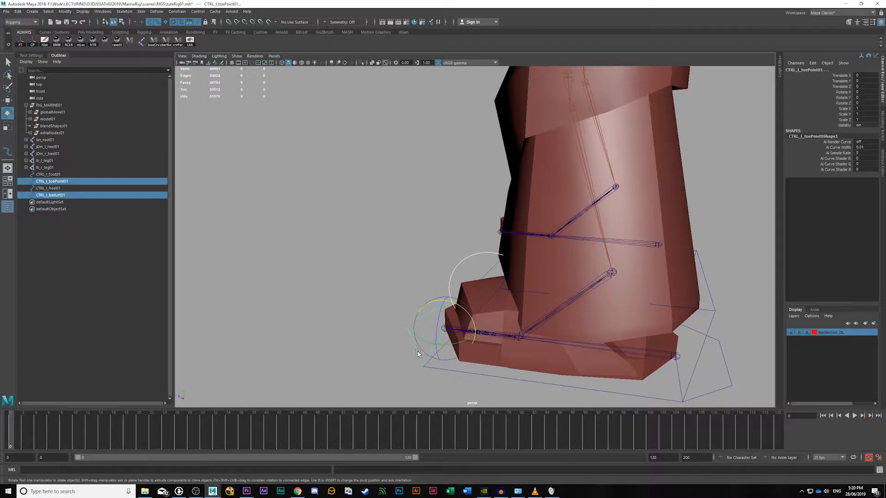
{"action": "key", "text": "p"}
Step: Parent the toe point control under the heel control
{"action": "left_click", "coordinate": [433, 348]}
{"action": "middle_click_drag", "start_coordinate": [443, 373], "coordinate": [379, 326], "text": "alt"}
{"action": "left_click", "coordinate": [650, 305], "text": "shift"}
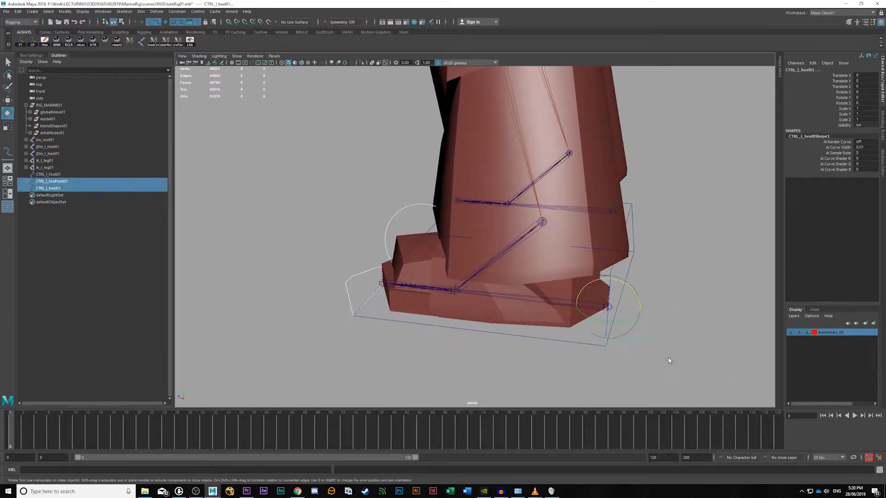
{"action": "middle_click_drag", "start_coordinate": [669, 360], "coordinate": [660, 370], "text": "alt"}
{"action": "key", "text": "p"}
Step: Parent the heel control under the foot box control
{"action": "left_click", "coordinate": [642, 290]}
{"action": "left_click", "coordinate": [645, 304]}
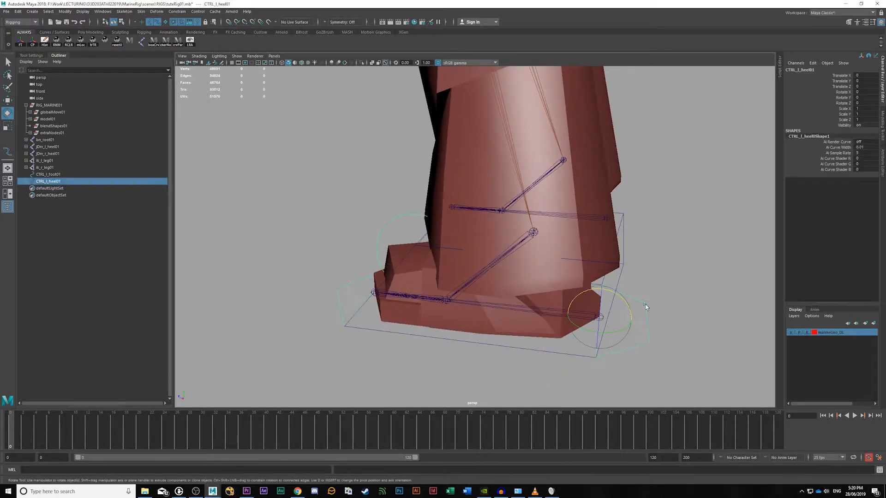
{"action": "left_click", "coordinate": [620, 217], "text": "shift"}
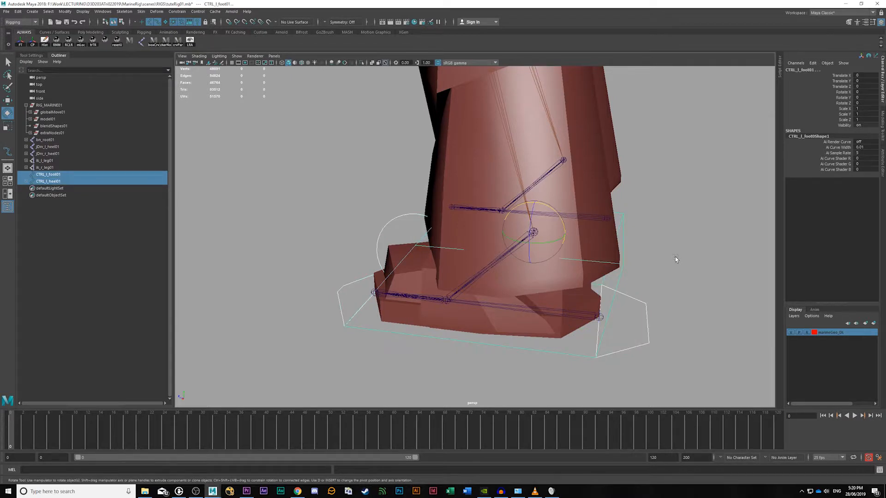
{"action": "key", "text": "p"}
Step: Test-move the foot control with its parented child controls and undo the move
{"action": "left_click", "coordinate": [677, 252]}
{"action": "left_click", "coordinate": [620, 216]}
{"action": "key", "text": "w"}
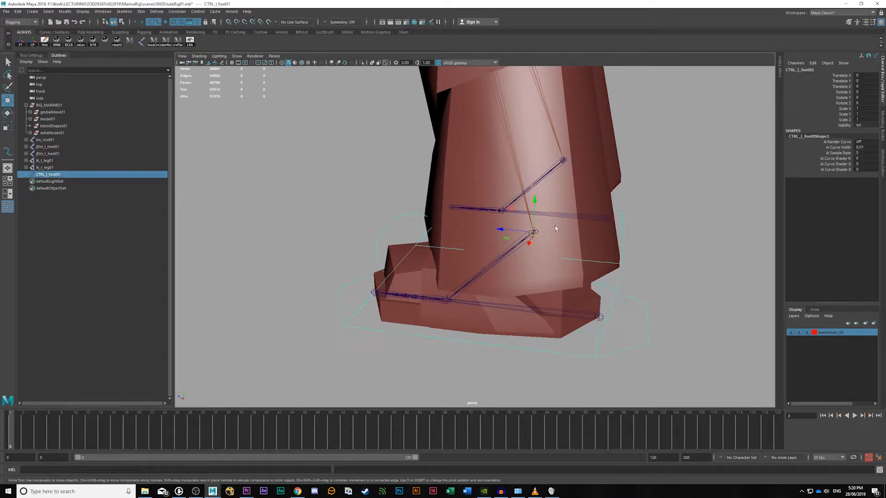
{"action": "left_click_drag", "start_coordinate": [439, 211], "coordinate": [231, 143]}
{"action": "key", "text": "ctrl+z"}
Step: Test-rotate the heel control to check that its children follow, and undo the rotation
{"action": "right_click_drag", "start_coordinate": [648, 253], "coordinate": [477, 283], "text": "alt"}
{"action": "left_click", "coordinate": [471, 326]}
{"action": "mouse_move", "coordinate": [470, 326]}
{"action": "left_mouse_down", "text": "alt"}
{"action": "mouse_move", "coordinate": [593, 320]}
{"action": "mouse_move", "coordinate": [577, 306]}
{"action": "mouse_move", "coordinate": [485, 317]}
{"action": "left_mouse_up", "text": "alt"}
{"action": "key", "text": "ctrl+z"}
{"action": "key", "text": "ctrl+z"}
{"action": "right_click_drag", "start_coordinate": [485, 318], "coordinate": [568, 321], "text": "alt"}
{"action": "left_click", "coordinate": [567, 321]}
{"action": "left_click_drag", "start_coordinate": [533, 292], "coordinate": [539, 303]}
{"action": "key", "text": "e"}
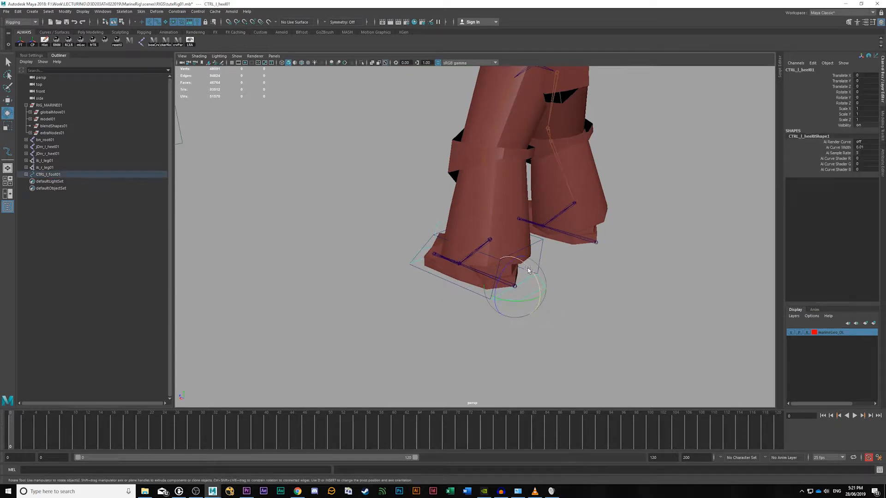
{"action": "left_click_drag", "start_coordinate": [528, 269], "coordinate": [599, 294]}
{"action": "key", "text": "ctrl+z"}
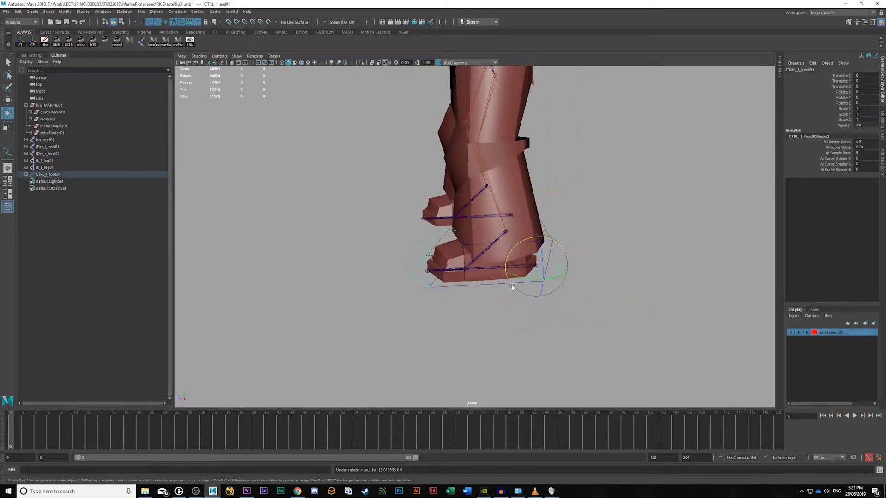
Step: Test-rotate the ball lift control and undo the rotation
{"action": "left_click", "coordinate": [418, 273]}
{"action": "left_click_drag", "start_coordinate": [439, 245], "coordinate": [424, 240]}
{"action": "key", "text": "q"}
{"action": "left_click", "coordinate": [427, 240]}
{"action": "left_click", "coordinate": [427, 240]}
{"action": "key", "text": "e"}
{"action": "left_click_drag", "start_coordinate": [469, 241], "coordinate": [484, 265]}
{"action": "key", "text": "ctrl+z"}
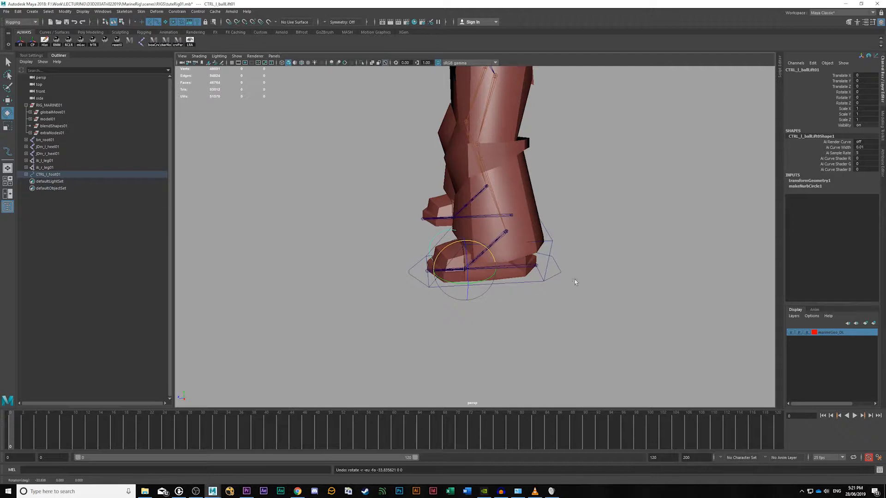
Step: Expand the CTRL_l_foot01 hierarchy and inspect the order of its heel, toe point and ball lift controls
{"action": "left_click", "coordinate": [617, 286]}
{"action": "left_click_drag", "start_coordinate": [593, 291], "coordinate": [546, 294], "text": "alt"}
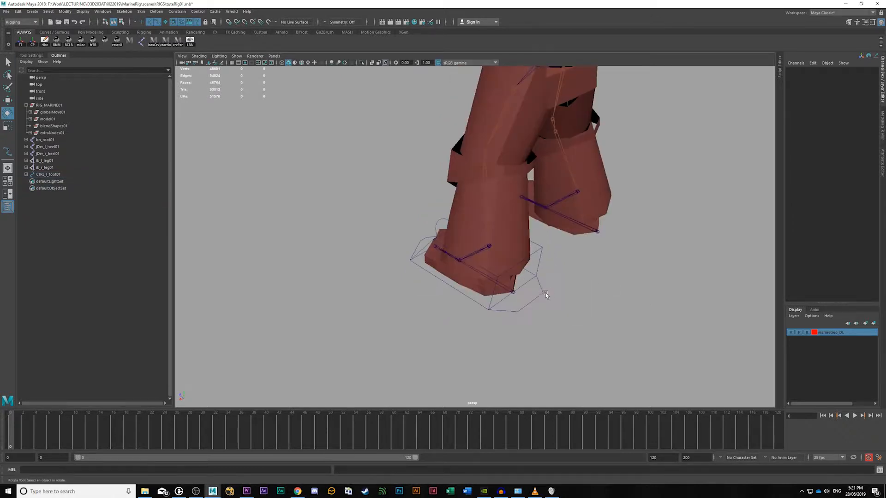
{"action": "left_click", "coordinate": [542, 251]}
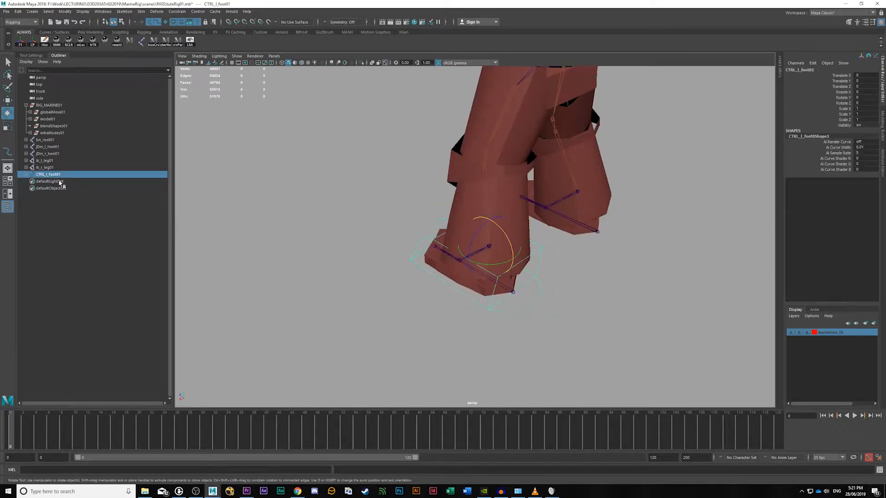
{"action": "left_click", "coordinate": [28, 175]}
{"action": "left_click", "coordinate": [551, 261]}
{"action": "left_click", "coordinate": [538, 252]}
{"action": "mouse_move", "coordinate": [546, 262]}
{"action": "left_mouse_down", "text": "alt"}
{"action": "mouse_move", "coordinate": [542, 270]}
{"action": "mouse_move", "coordinate": [564, 291]}
{"action": "mouse_move", "coordinate": [539, 326]}
{"action": "mouse_move", "coordinate": [401, 251]}
{"action": "mouse_move", "coordinate": [348, 259]}
{"action": "mouse_move", "coordinate": [530, 260]}
{"action": "left_mouse_up", "text": "alt"}
{"action": "key", "text": "w"}
{"action": "left_click", "coordinate": [539, 326]}
{"action": "left_click", "coordinate": [403, 275]}
{"action": "left_click", "coordinate": [432, 237]}
{"action": "left_click", "coordinate": [538, 260]}
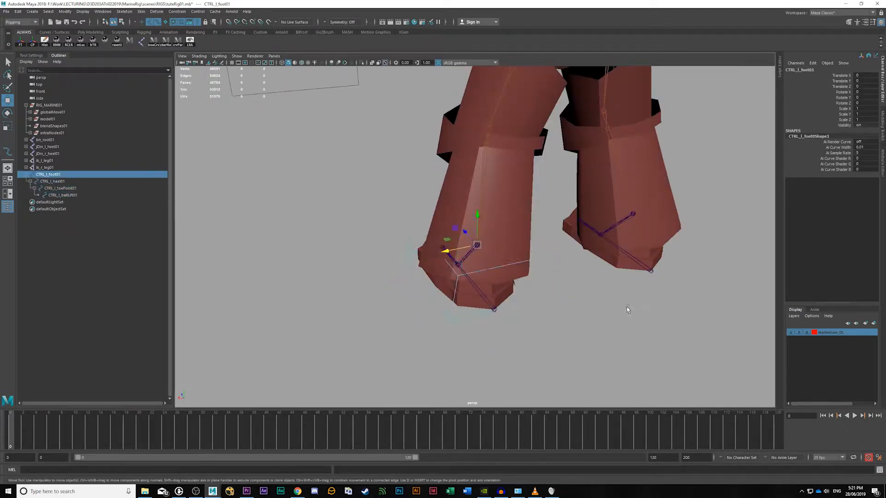
Step: Duplicate the CTRL_l_foot01 hierarchy and snap the copy along X onto the other foot, at Translate X -123.276
{"action": "left_click_drag", "start_coordinate": [626, 307], "coordinate": [595, 304], "text": "alt"}
{"action": "key", "text": "ctrl+d"}
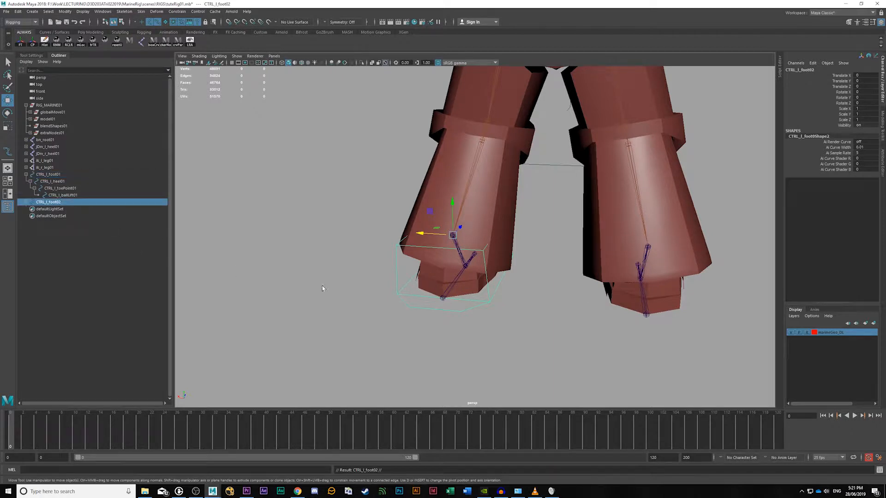
{"action": "key", "text": "v"}
{"action": "left_click_drag", "start_coordinate": [430, 234], "coordinate": [461, 305]}
Step: Rename the duplicated foot control CTRL_r_foot01 and its heel child CTRL_r_heel01
{"action": "double_click", "coordinate": [58, 202]}
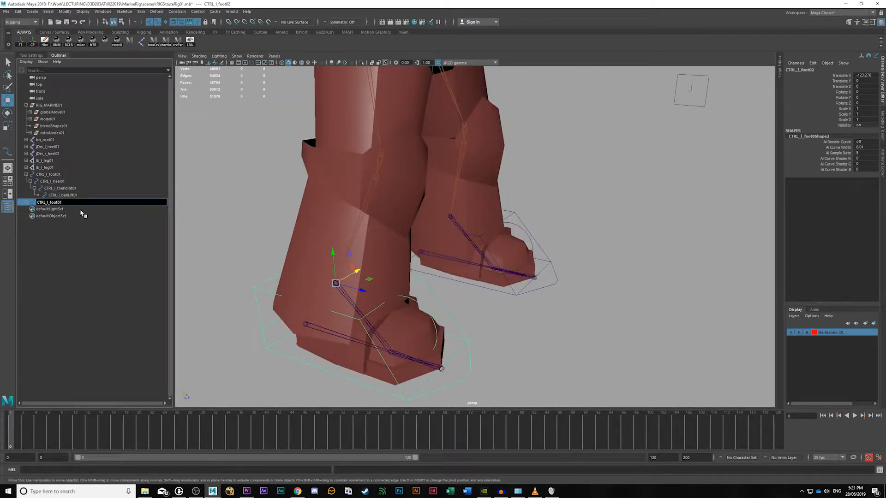
{"action": "key", "text": "BackSpace"}
{"action": "type", "text": "r"}
{"action": "key", "text": "Return"}
{"action": "left_click", "coordinate": [26, 203]}
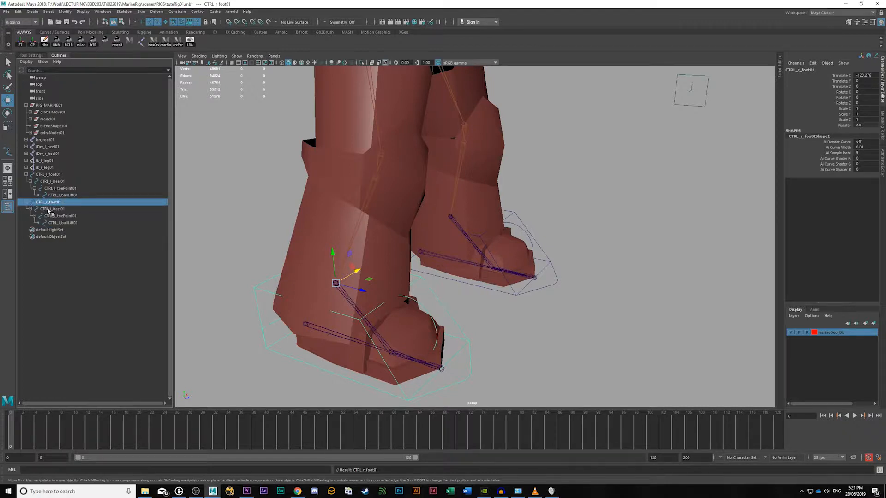
{"action": "double_click", "coordinate": [49, 209]}
{"action": "type", "text": "\\r"}
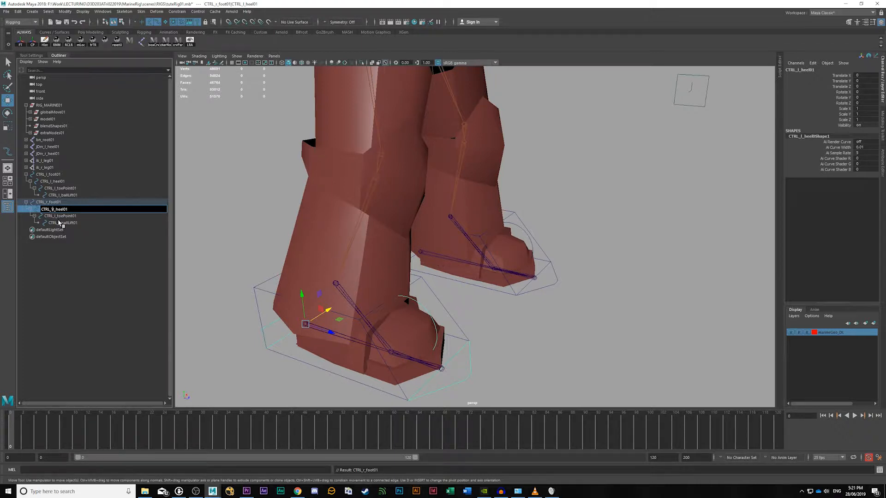
Step: Rename the duplicated toe point and ball lift controls CTRL_r_toePoint01 and CTRL_r_ballLift01
{"action": "double_click", "coordinate": [57, 216]}
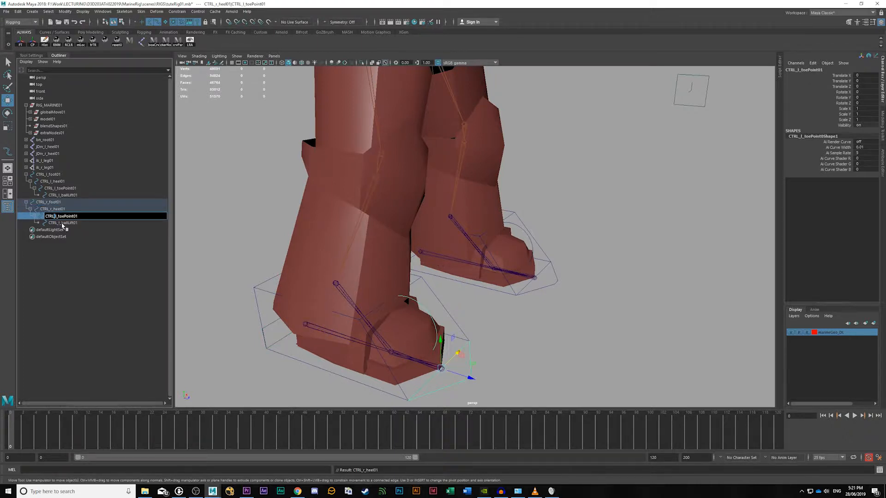
{"action": "key", "text": "BackSpace"}
{"action": "type", "text": "r"}
{"action": "double_click", "coordinate": [63, 223]}
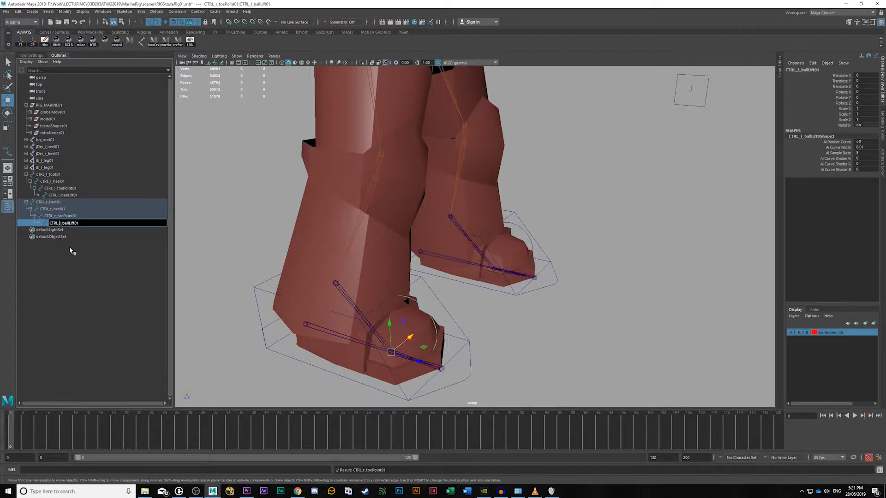
{"action": "key", "text": "BackSpace"}
{"action": "type", "text": "r"}
{"action": "key", "text": "Return"}
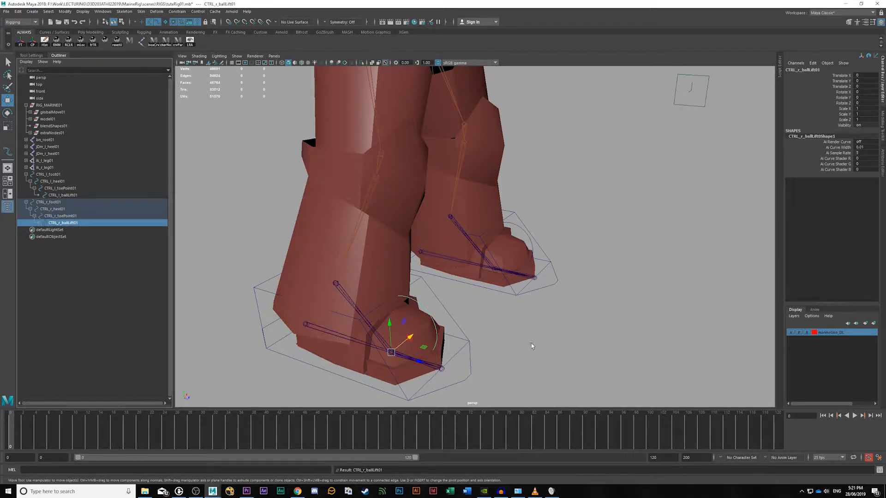
{"action": "left_click", "coordinate": [593, 336]}
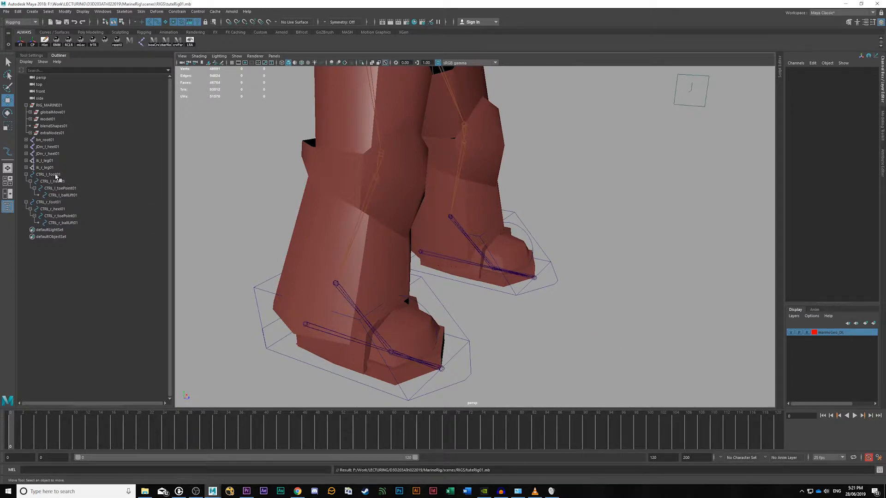
{"action": "left_click_drag", "start_coordinate": [56, 176], "coordinate": [59, 223]}
{"action": "left_click", "coordinate": [540, 309]}
{"action": "left_click_drag", "start_coordinate": [539, 308], "coordinate": [480, 295], "text": "alt"}
{"action": "right_click_drag", "start_coordinate": [480, 294], "coordinate": [517, 283], "text": "alt"}
{"action": "left_click_drag", "start_coordinate": [517, 283], "coordinate": [256, 331], "text": "alt"}
{"action": "left_click", "coordinate": [613, 289]}
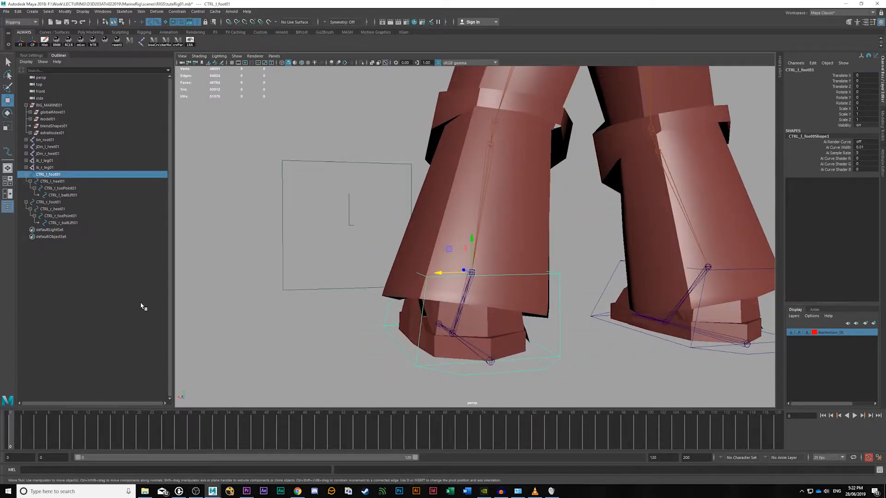
{"action": "left_click", "coordinate": [420, 344]}
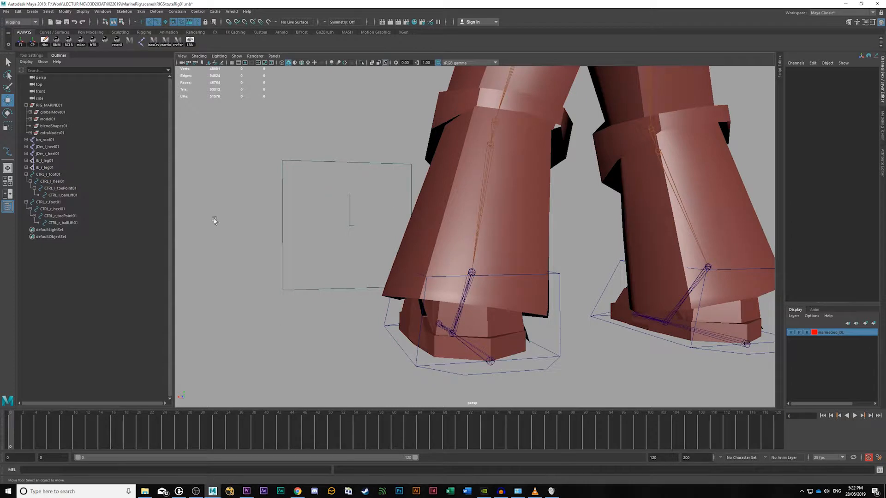
Step: Within globalMove01, parent bn_root01 under the joints group and both leg IK handles, ik_l_leg01 and ik_r_leg01, under the IK group
{"action": "left_click", "coordinate": [26, 105]}
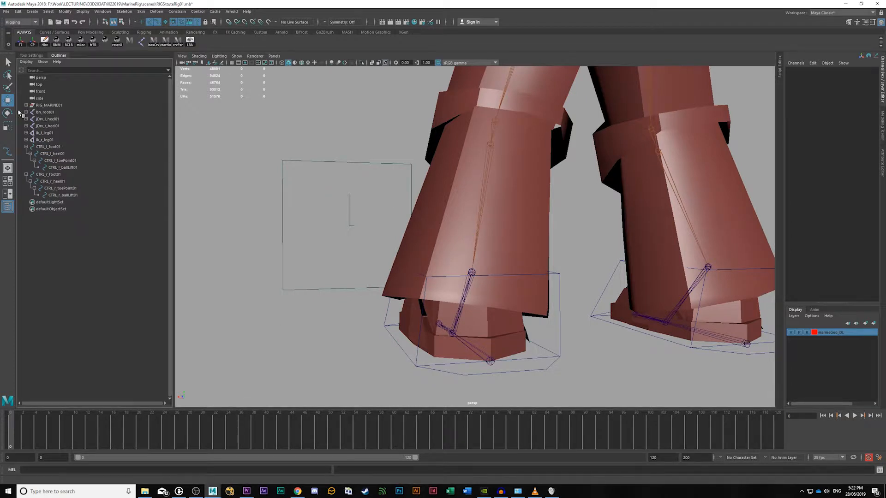
{"action": "left_click", "coordinate": [26, 106]}
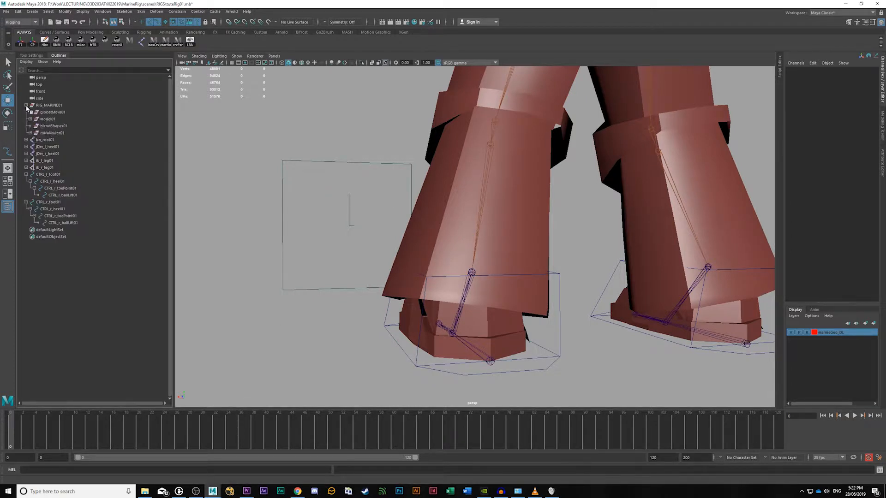
{"action": "left_click", "coordinate": [42, 140]}
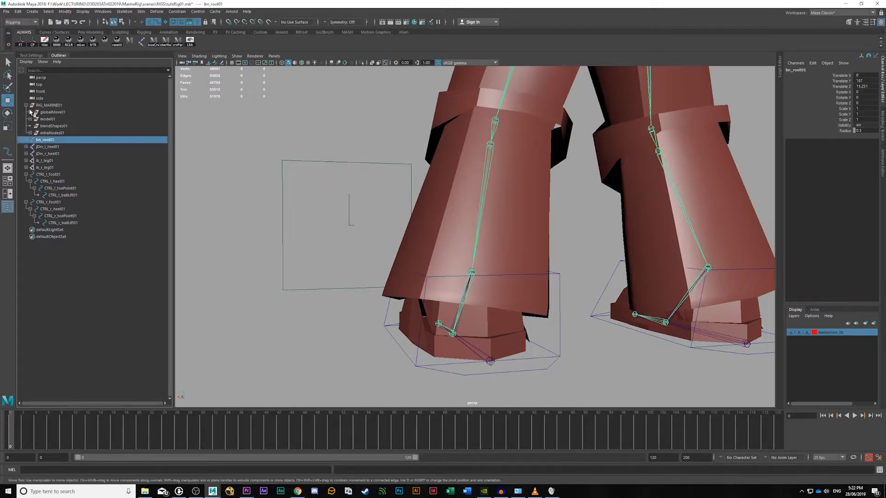
{"action": "left_click", "coordinate": [30, 112]}
{"action": "left_click", "coordinate": [63, 188]}
{"action": "left_click", "coordinate": [52, 168]}
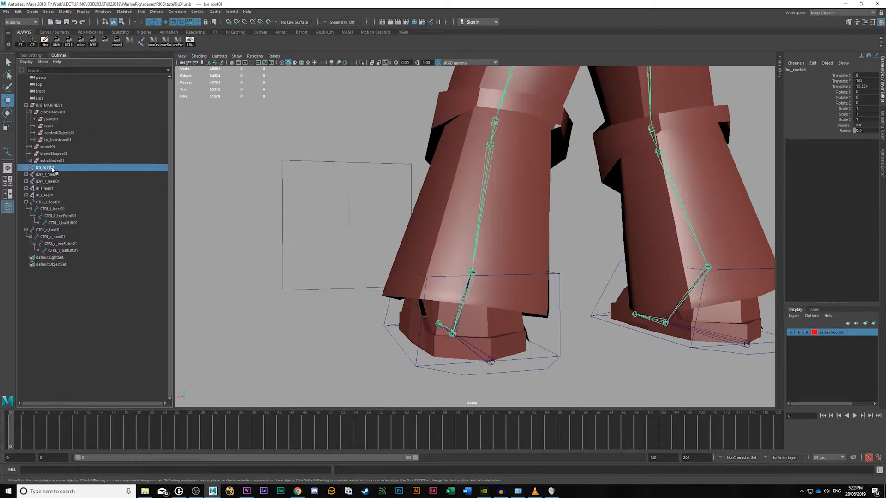
{"action": "middle_click_drag", "start_coordinate": [278, 200], "coordinate": [275, 269], "text": "alt"}
{"action": "middle_click_drag", "start_coordinate": [50, 168], "coordinate": [52, 121]}
{"action": "left_click_drag", "start_coordinate": [46, 182], "coordinate": [48, 189]}
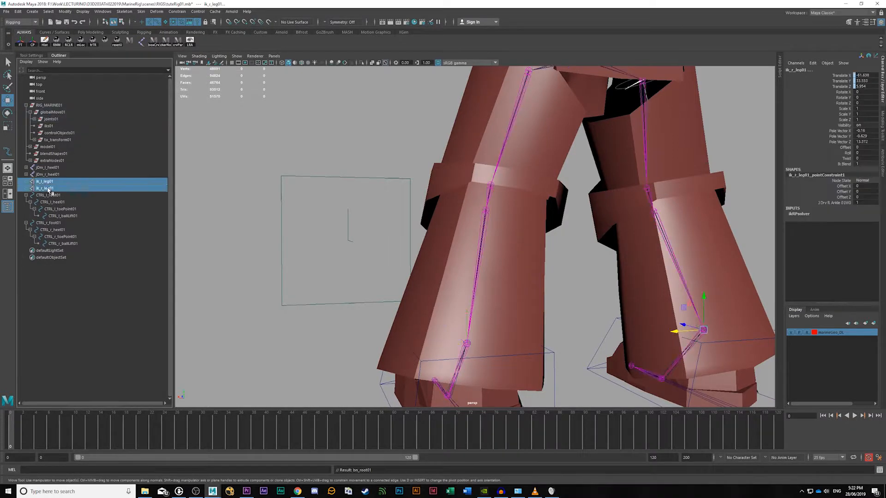
{"action": "middle_click_drag", "start_coordinate": [52, 182], "coordinate": [49, 127]}
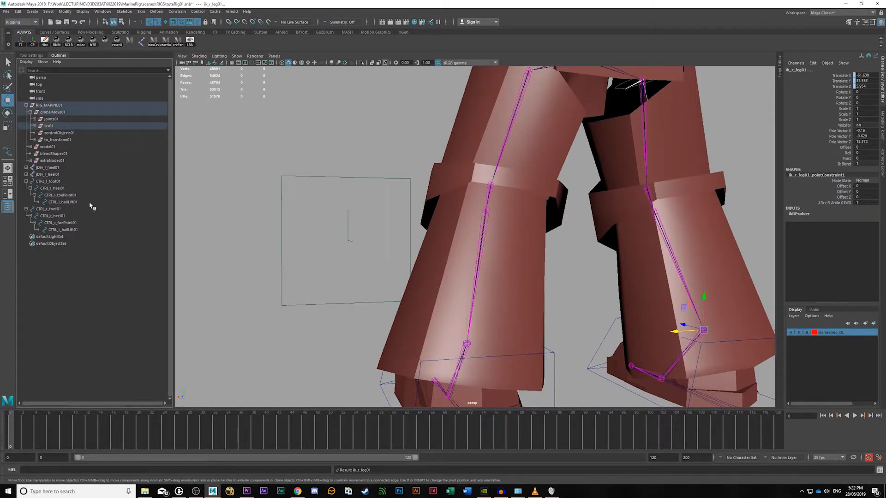
Step: Parent the driver joints jDrv_l_heel01 and jDrv_r_heel01 under the toHide transform group inside globalMove01
{"action": "left_click", "coordinate": [47, 168]}
{"action": "left_click", "coordinate": [51, 175], "text": "shift"}
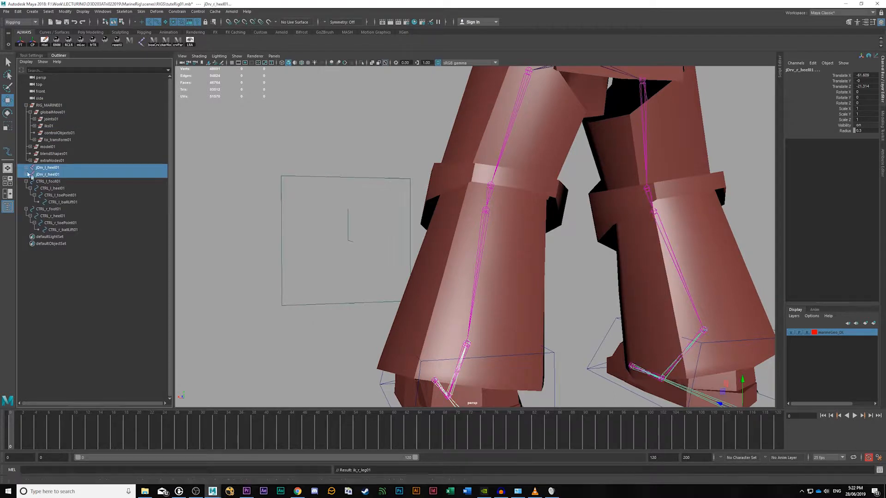
{"action": "left_click", "coordinate": [35, 140]}
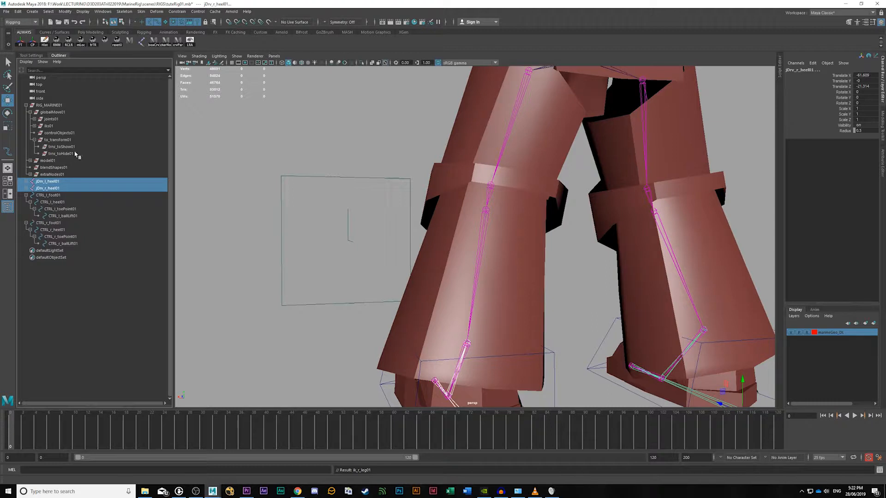
{"action": "middle_click_drag", "start_coordinate": [51, 185], "coordinate": [64, 153]}
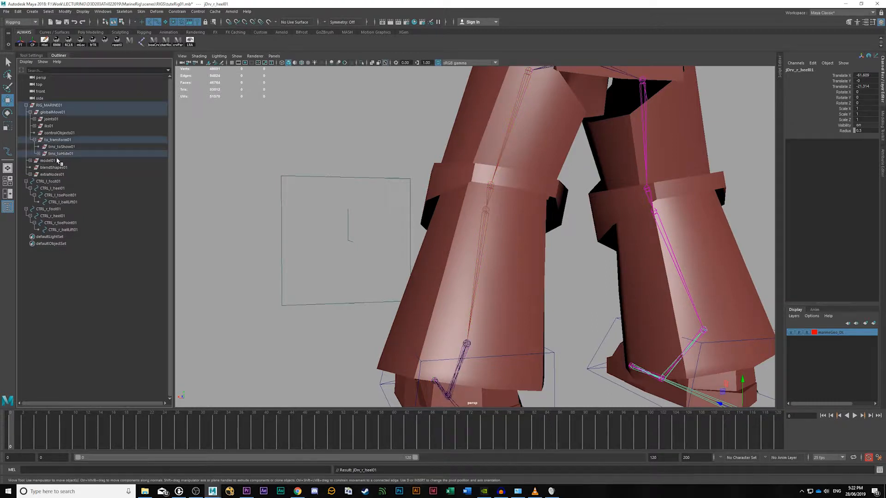
Step: Parent CTRL_l_foot01 and CTRL_r_foot01 under controlObjects01 and collapse the RIG_MARINE01 hierarchy
{"action": "left_click", "coordinate": [52, 181]}
{"action": "left_click_drag", "start_coordinate": [56, 184], "coordinate": [55, 139]}
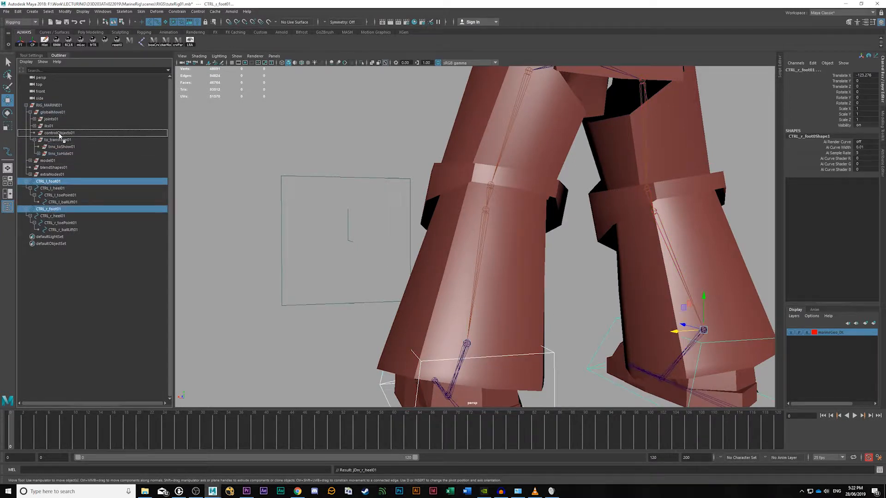
{"action": "left_click_drag", "start_coordinate": [63, 135], "coordinate": [59, 134]}
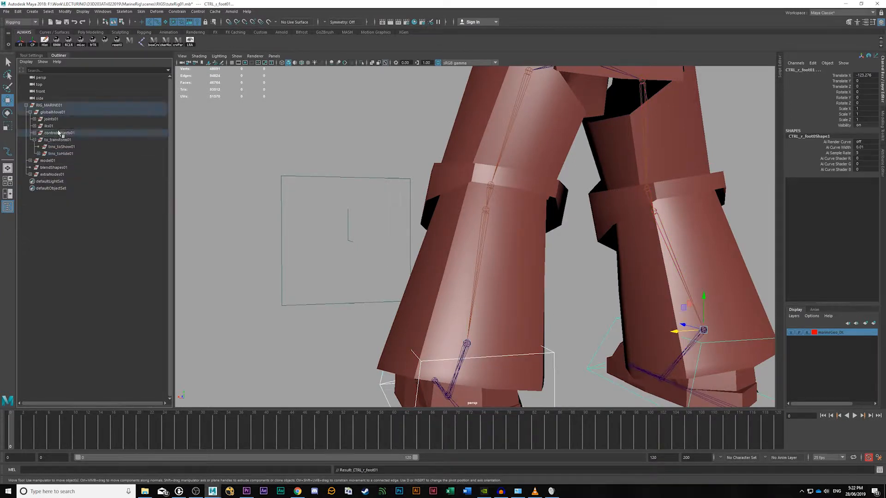
{"action": "left_click", "coordinate": [27, 106]}
{"action": "left_click", "coordinate": [319, 196]}
Step: Examine the foot controls and their driver joints on both feet from several angles
{"action": "scroll", "coordinate": [608, 283], "scroll_direction": "down", "scroll_amount": 5}
{"action": "left_click_drag", "start_coordinate": [609, 284], "coordinate": [468, 243], "text": "alt"}
{"action": "scroll", "coordinate": [613, 262], "scroll_direction": "down", "scroll_amount": 3}
{"action": "middle_click_drag", "start_coordinate": [468, 243], "coordinate": [470, 267], "text": "alt"}
{"action": "right_click_drag", "start_coordinate": [470, 267], "coordinate": [582, 330], "text": "alt"}
{"action": "middle_click_drag", "start_coordinate": [582, 330], "coordinate": [571, 286], "text": "alt"}
{"action": "left_click_drag", "start_coordinate": [570, 287], "coordinate": [468, 279], "text": "alt"}
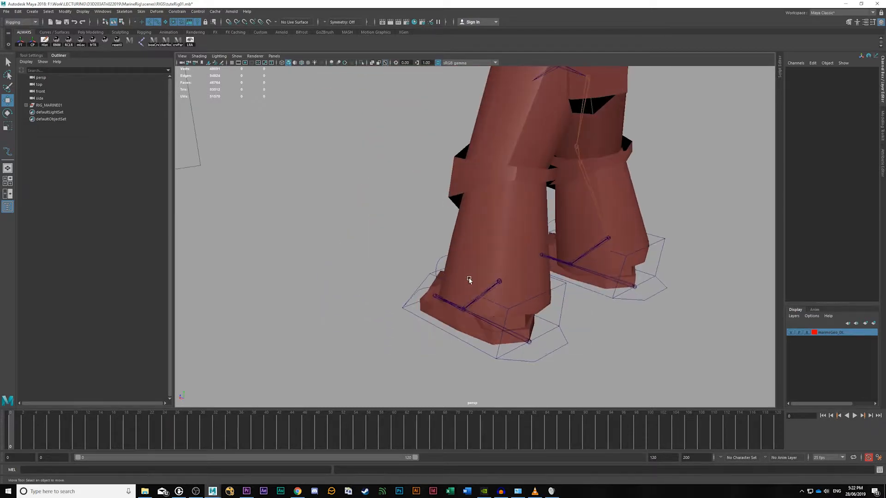
{"action": "left_click", "coordinate": [557, 349]}
{"action": "left_click_drag", "start_coordinate": [579, 368], "coordinate": [649, 300], "text": "alt"}
{"action": "key", "text": "e"}
{"action": "left_click", "coordinate": [691, 280]}
{"action": "left_click", "coordinate": [662, 254]}
{"action": "left_click_drag", "start_coordinate": [713, 286], "coordinate": [435, 348], "text": "alt"}
Step: Freeze the transformations of the right foot control, CTRL_r_foot01
{"action": "left_click", "coordinate": [503, 363]}
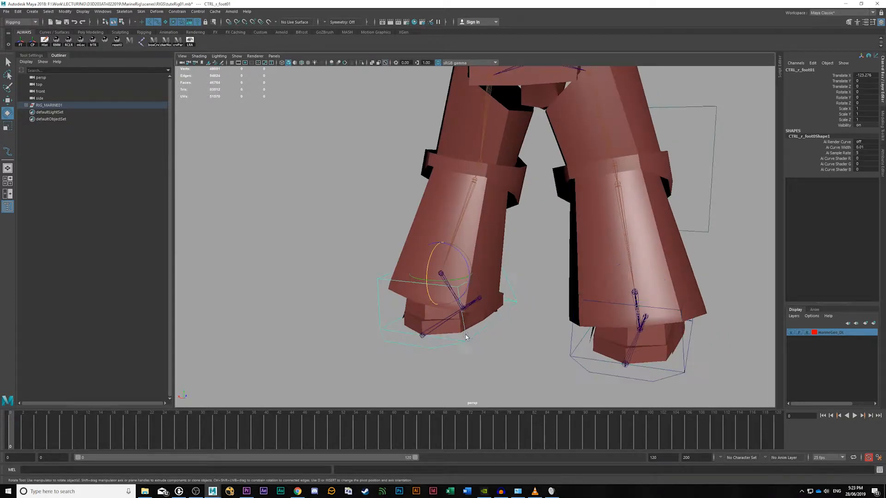
{"action": "left_click", "coordinate": [682, 332]}
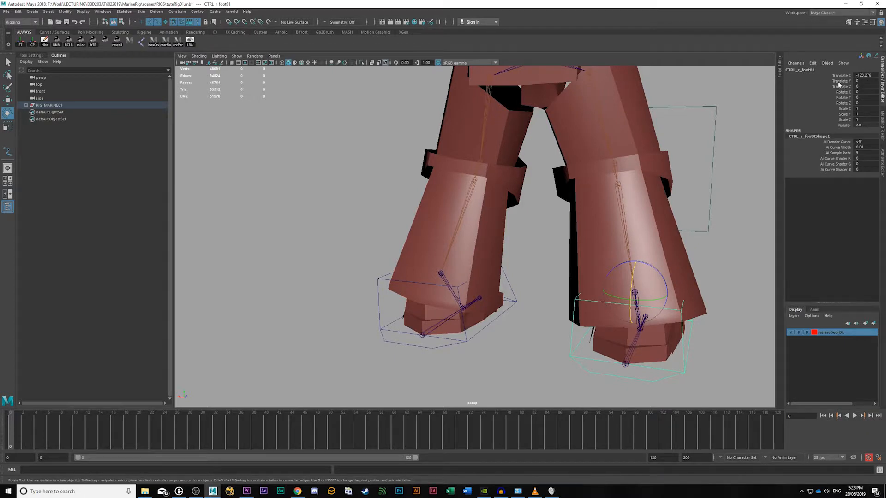
{"action": "left_click", "coordinate": [23, 44]}
{"action": "left_click", "coordinate": [675, 364]}
Step: Test-rotate the left heel driver joint, jDrv_l_heel01, and undo the test
{"action": "middle_click_drag", "start_coordinate": [675, 365], "coordinate": [670, 350], "text": "alt"}
{"action": "left_click_drag", "start_coordinate": [670, 350], "coordinate": [488, 308], "text": "alt"}
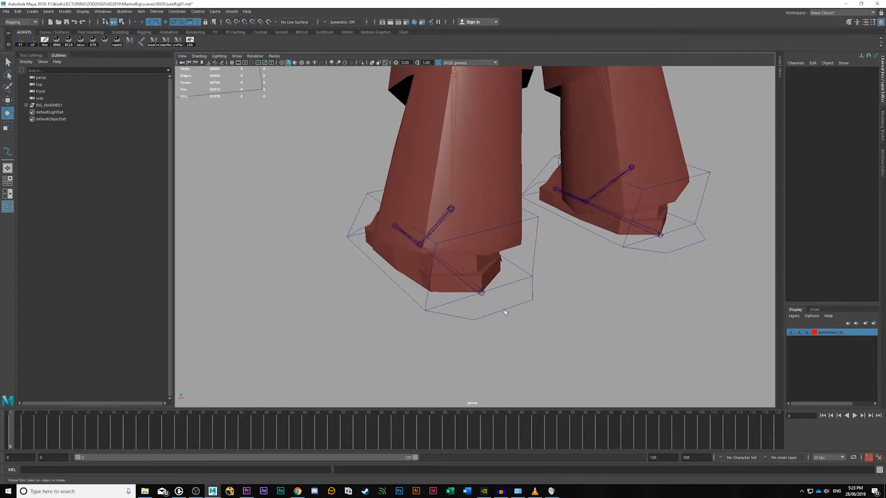
{"action": "left_click", "coordinate": [505, 313]}
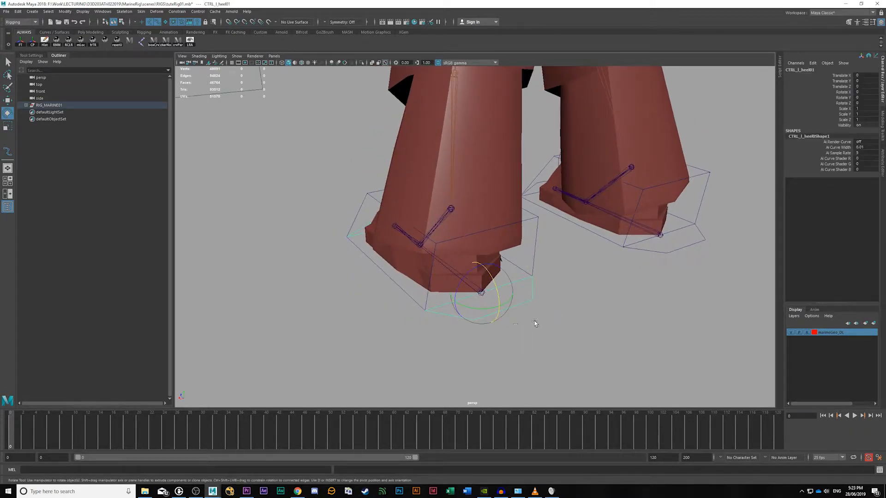
{"action": "scroll", "coordinate": [534, 323], "scroll_direction": "up", "scroll_amount": 2}
{"action": "left_click", "coordinate": [520, 326]}
{"action": "left_click", "coordinate": [483, 304]}
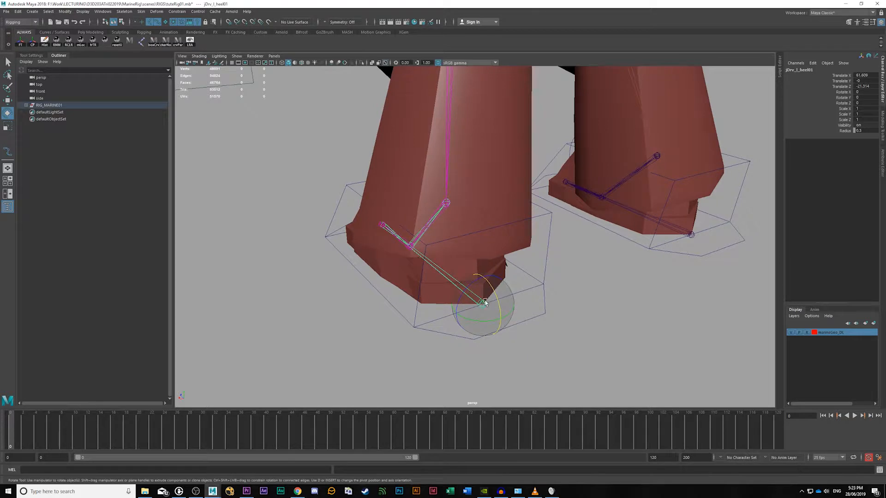
{"action": "left_click_drag", "start_coordinate": [498, 298], "coordinate": [478, 290]}
{"action": "key", "text": "ctrl+z"}
{"action": "key", "text": "ctrl+z"}
{"action": "key", "text": "ctrl+z"}
{"action": "key", "text": "ctrl+z"}
Step: Orient-constrain the driver joint jDrv_l_heel01 to the heel control CTRL_l_heel01
{"action": "mouse_move", "coordinate": [580, 329]}
{"action": "left_mouse_down", "text": "alt"}
{"action": "mouse_move", "coordinate": [538, 329]}
{"action": "mouse_move", "coordinate": [571, 342]}
{"action": "left_mouse_up", "text": "alt"}
{"action": "left_click", "coordinate": [556, 312]}
{"action": "left_click", "coordinate": [557, 311]}
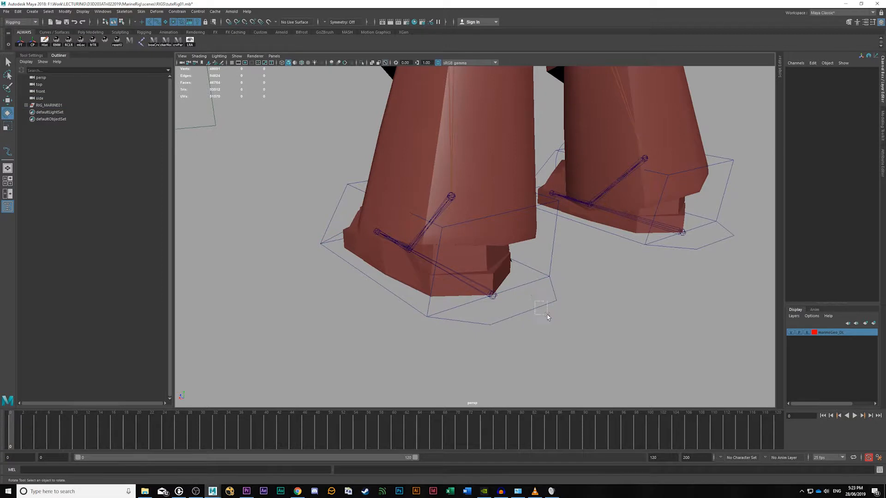
{"action": "left_click_drag", "start_coordinate": [547, 316], "coordinate": [552, 320]}
{"action": "right_click_drag", "start_coordinate": [553, 320], "coordinate": [583, 336], "text": "alt"}
{"action": "key", "text": "q"}
{"action": "left_click_drag", "start_coordinate": [583, 337], "coordinate": [434, 323], "text": "alt"}
{"action": "right_click_drag", "start_coordinate": [433, 323], "coordinate": [340, 326], "text": "alt"}
{"action": "left_click", "coordinate": [341, 323]}
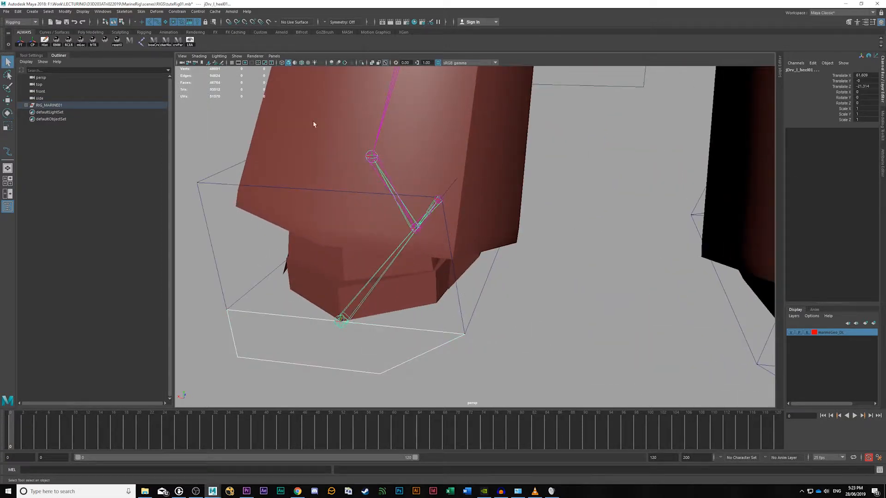
{"action": "left_click", "coordinate": [178, 12]}
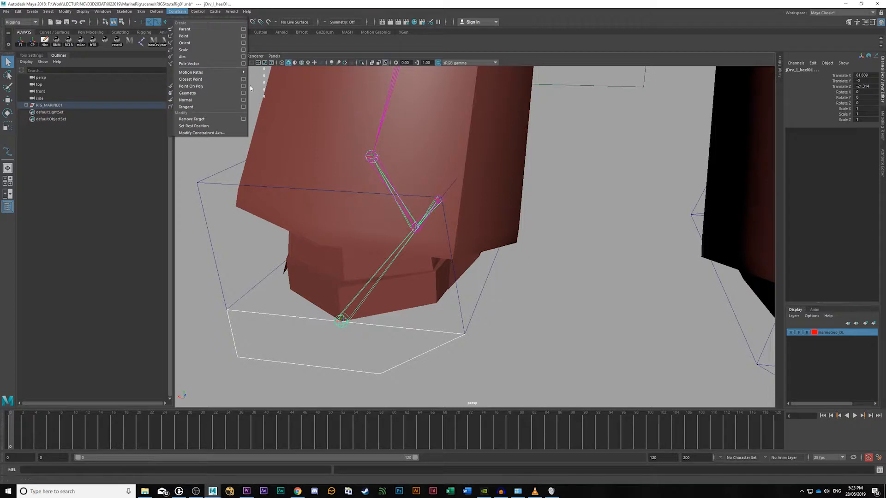
{"action": "left_click", "coordinate": [200, 42]}
{"action": "left_click_drag", "start_coordinate": [425, 298], "coordinate": [411, 380], "text": "alt"}
{"action": "key", "text": "e"}
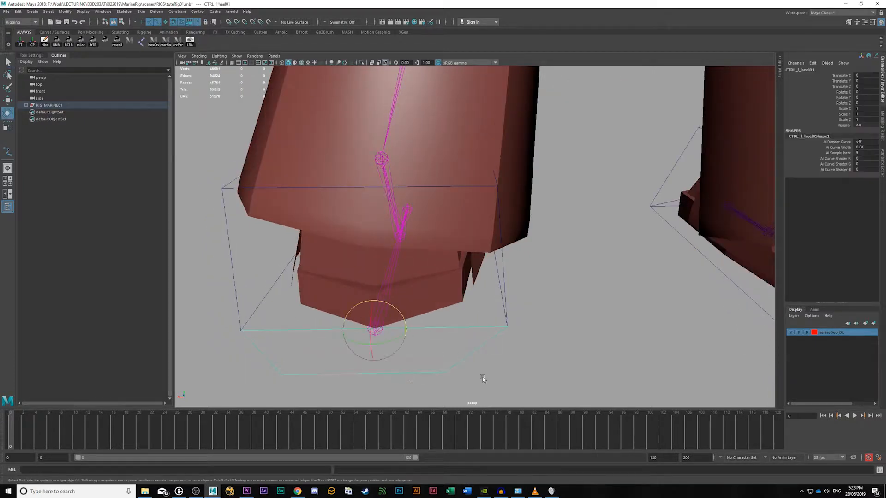
Step: Orient-constrain the driver joint jDrv_l_toe01 to the toe point control CTRL_l_toePoint01
{"action": "right_click_drag", "start_coordinate": [482, 380], "coordinate": [415, 283], "text": "alt"}
{"action": "left_click_drag", "start_coordinate": [413, 277], "coordinate": [565, 362]}
{"action": "left_click", "coordinate": [352, 323]}
{"action": "left_click", "coordinate": [359, 330]}
{"action": "middle_click_drag", "start_coordinate": [361, 333], "coordinate": [466, 311], "text": "alt"}
{"action": "key", "text": "q"}
{"action": "right_click_drag", "start_coordinate": [364, 298], "coordinate": [482, 327], "text": "alt"}
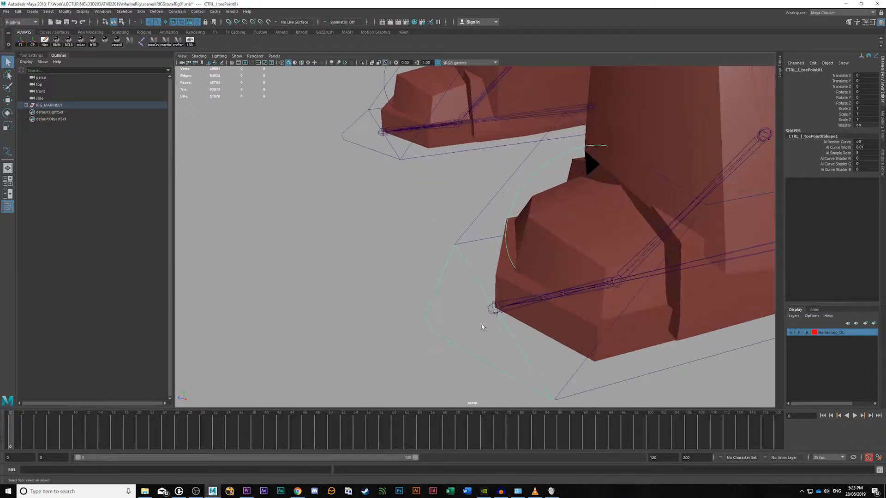
{"action": "left_click_drag", "start_coordinate": [501, 303], "coordinate": [416, 318]}
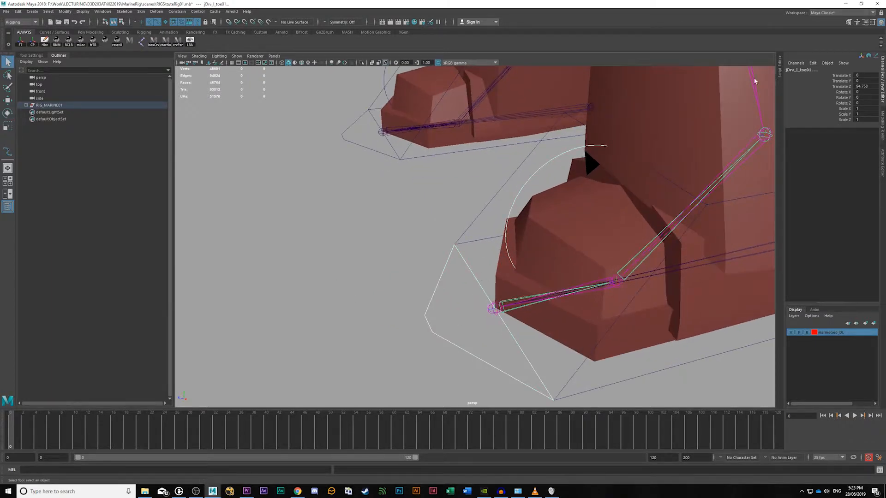
{"action": "left_click", "coordinate": [177, 12]}
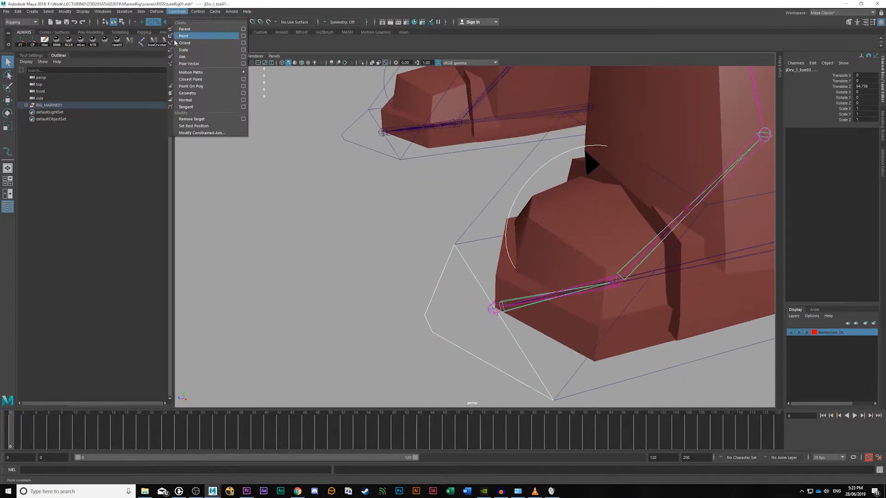
{"action": "left_click", "coordinate": [194, 44]}
Step: Orient-constrain the driver joint jDrv_l_ball01 to the ball lift control CTRL_l_ballLift01
{"action": "middle_click_drag", "start_coordinate": [368, 266], "coordinate": [320, 307], "text": "alt"}
{"action": "left_click_drag", "start_coordinate": [335, 304], "coordinate": [371, 279], "text": "alt"}
{"action": "left_click", "coordinate": [382, 255]}
{"action": "left_click", "coordinate": [476, 185]}
{"action": "left_click_drag", "start_coordinate": [476, 185], "coordinate": [420, 210], "text": "alt"}
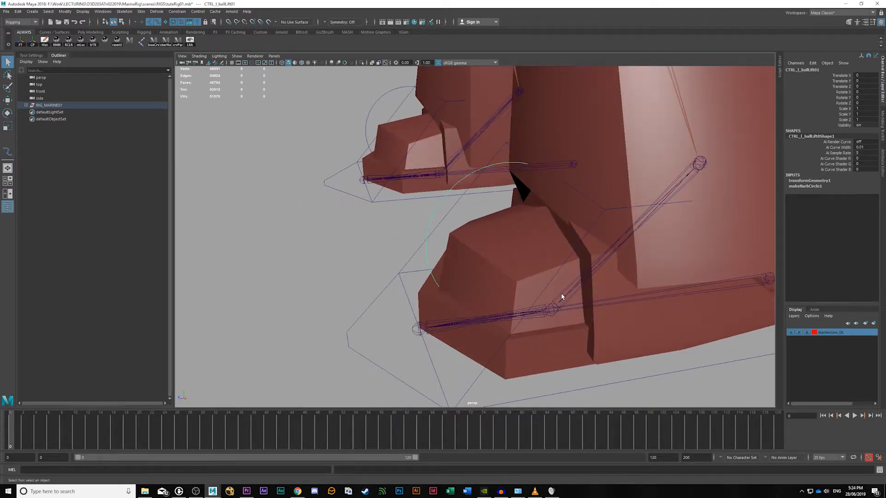
{"action": "left_click", "coordinate": [561, 297]}
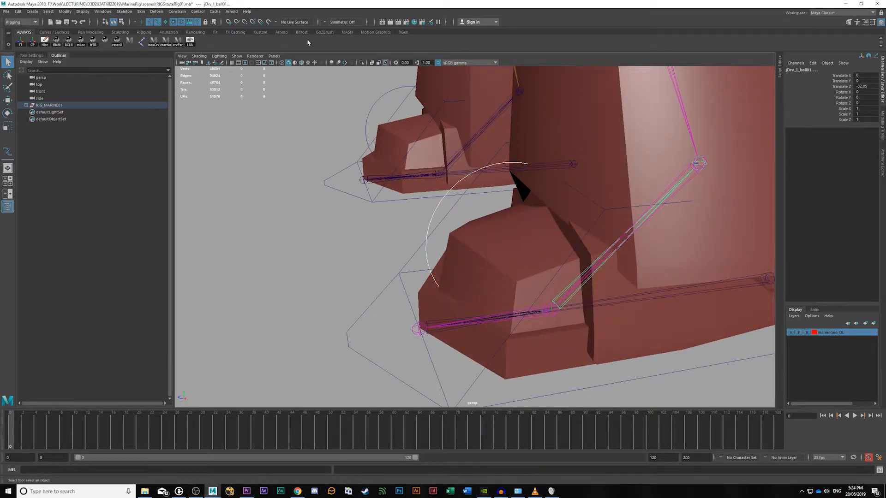
{"action": "left_click", "coordinate": [177, 12]}
{"action": "left_click", "coordinate": [202, 41]}
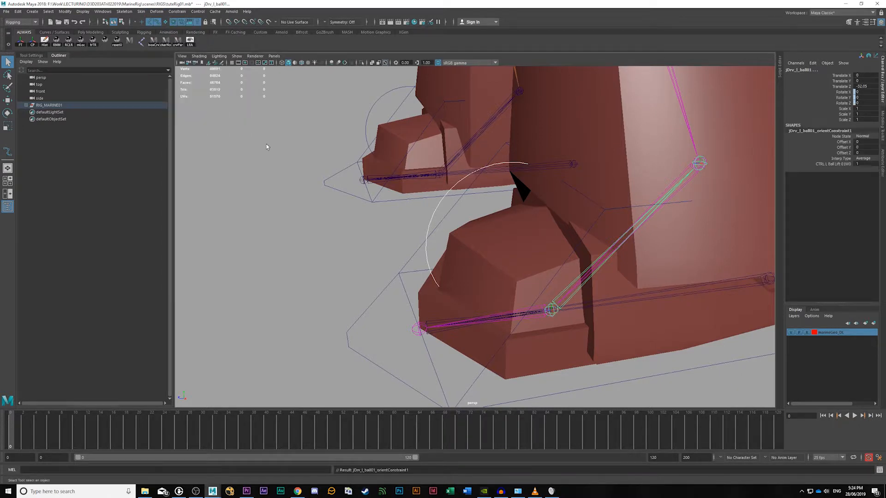
Step: Test-rotate the left heel, toe point and ball lift controls one after another, undoing each test
{"action": "scroll", "coordinate": [373, 259], "scroll_direction": "down", "scroll_amount": 3}
{"action": "left_click", "coordinate": [337, 316]}
{"action": "left_click_drag", "start_coordinate": [337, 316], "coordinate": [543, 325], "text": "alt"}
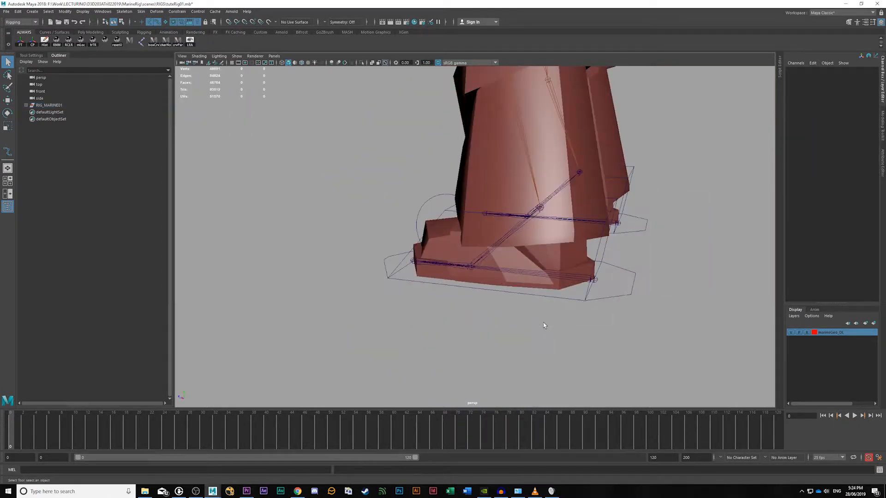
{"action": "left_click", "coordinate": [623, 294]}
{"action": "key", "text": "e"}
{"action": "mouse_move", "coordinate": [621, 274]}
{"action": "left_mouse_down"}
{"action": "mouse_move", "coordinate": [623, 283]}
{"action": "mouse_move", "coordinate": [622, 273]}
{"action": "left_mouse_up"}
{"action": "key", "text": "ctrl+z"}
{"action": "left_click_drag", "start_coordinate": [386, 228], "coordinate": [414, 228]}
{"action": "key", "text": "ctrl+z"}
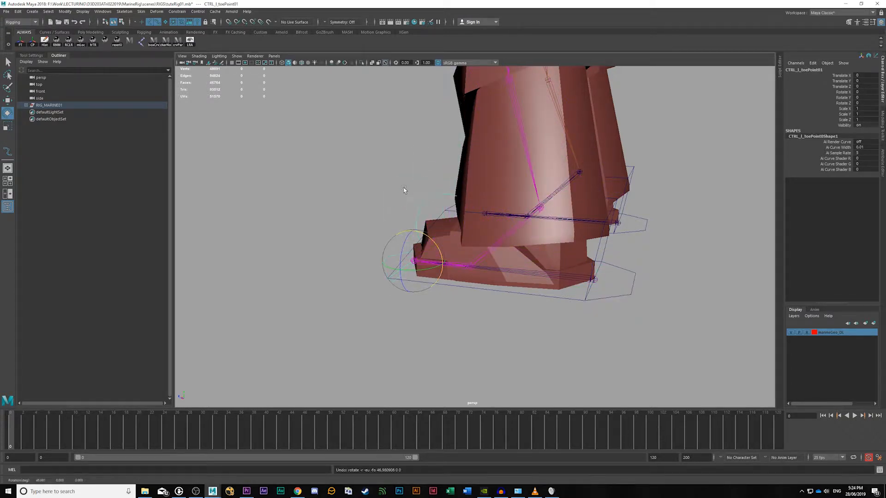
{"action": "left_click_drag", "start_coordinate": [403, 189], "coordinate": [443, 214]}
{"action": "left_click_drag", "start_coordinate": [486, 247], "coordinate": [479, 237]}
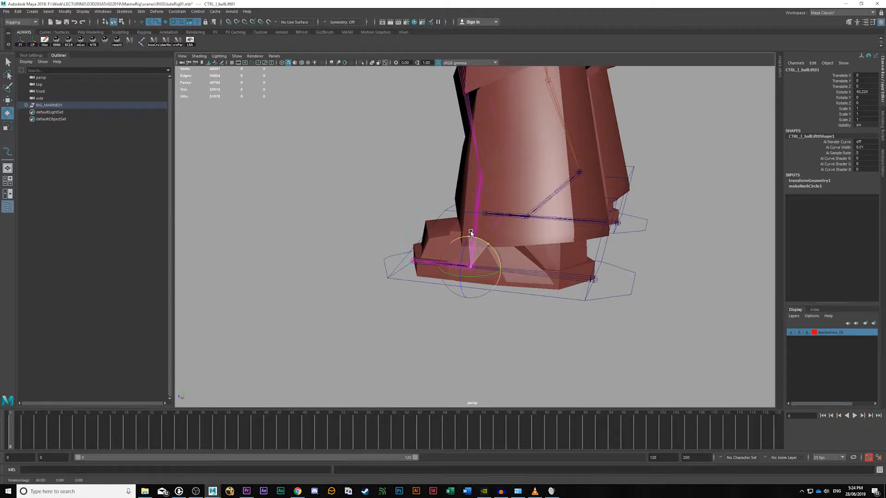
Step: Orient-constrain the driver joint jDrv_r_heel01 to the heel control CTRL_r_heel01
{"action": "left_click", "coordinate": [574, 335]}
{"action": "left_click_drag", "start_coordinate": [574, 335], "coordinate": [636, 342], "text": "alt"}
{"action": "right_click_drag", "start_coordinate": [637, 342], "coordinate": [450, 291], "text": "alt"}
{"action": "left_click_drag", "start_coordinate": [451, 291], "coordinate": [627, 290], "text": "alt"}
{"action": "scroll", "coordinate": [445, 234], "scroll_direction": "up", "scroll_amount": 3}
{"action": "key", "text": "q"}
{"action": "left_click", "coordinate": [524, 295]}
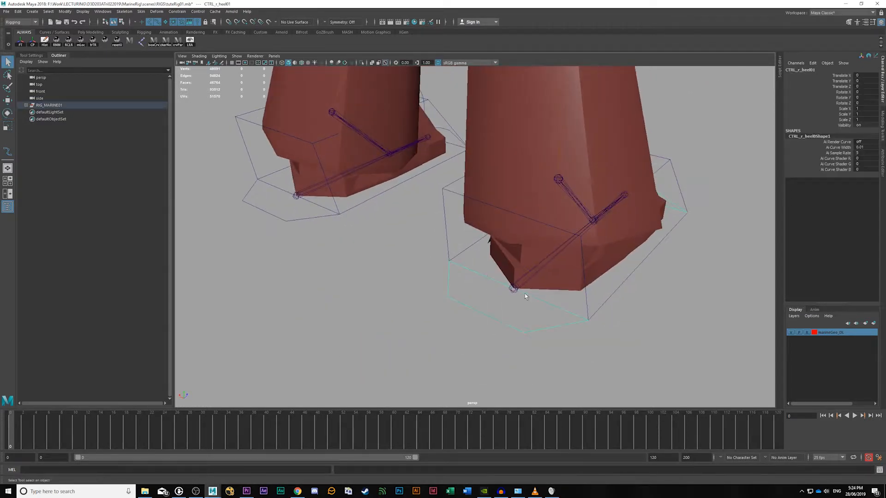
{"action": "left_click", "coordinate": [515, 291], "text": "shift"}
{"action": "key", "text": "g"}
Step: Orient-constrain the driver joint jDrv_r_toe01 to the toe point control CTRL_r_toePoint01
{"action": "left_click_drag", "start_coordinate": [646, 310], "coordinate": [609, 294], "text": "alt"}
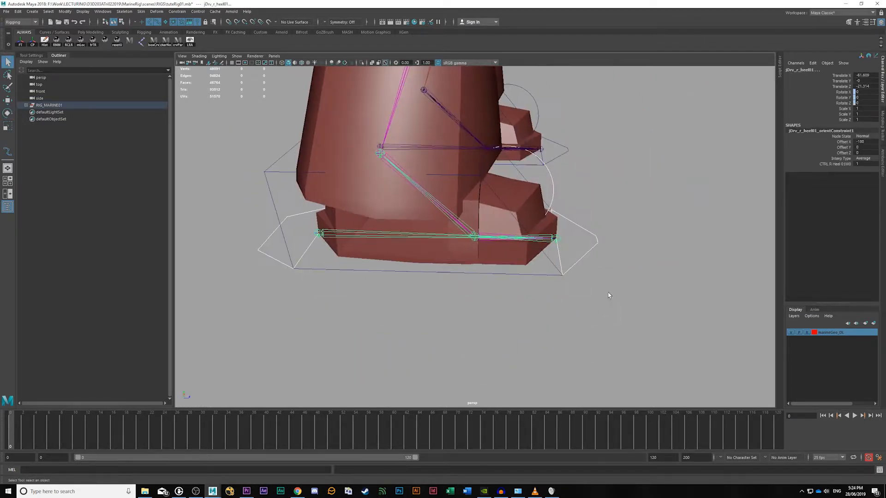
{"action": "left_click", "coordinate": [608, 293]}
{"action": "left_click", "coordinate": [560, 253]}
{"action": "left_click", "coordinate": [554, 239], "text": "shift"}
{"action": "key", "text": "g"}
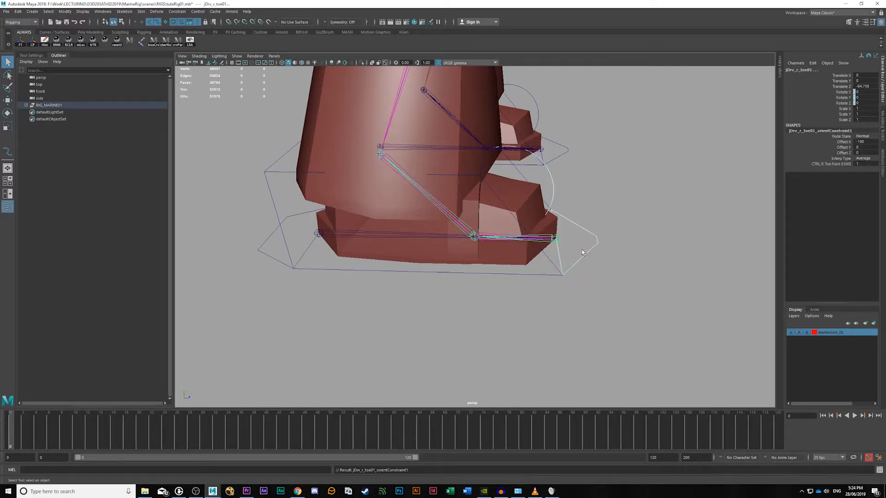
Step: Orient-constrain the driver joint jDrv_r_ball01 to the ball lift control CTRL_r_ballLift01
{"action": "middle_click_drag", "start_coordinate": [528, 250], "coordinate": [551, 291], "text": "alt"}
{"action": "scroll", "coordinate": [538, 291], "scroll_direction": "up", "scroll_amount": 2}
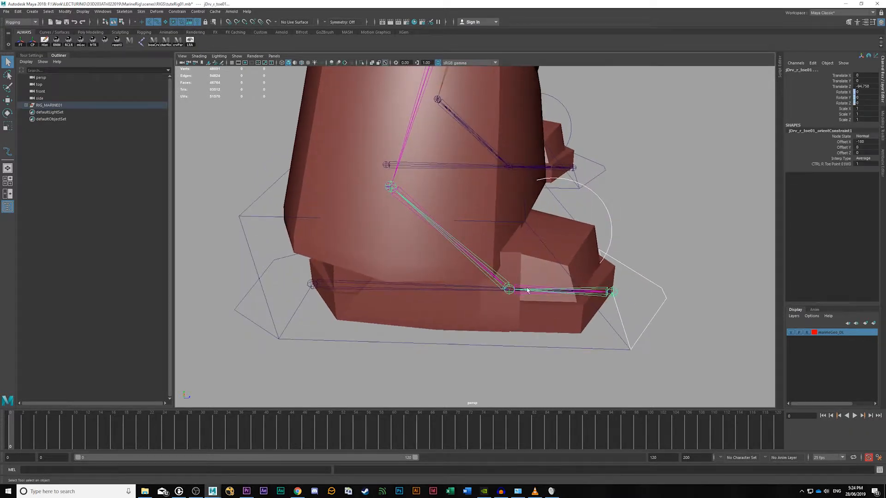
{"action": "left_click", "coordinate": [590, 209]}
{"action": "left_click", "coordinate": [600, 199]}
{"action": "left_click", "coordinate": [503, 278], "text": "shift"}
{"action": "key", "text": "g"}
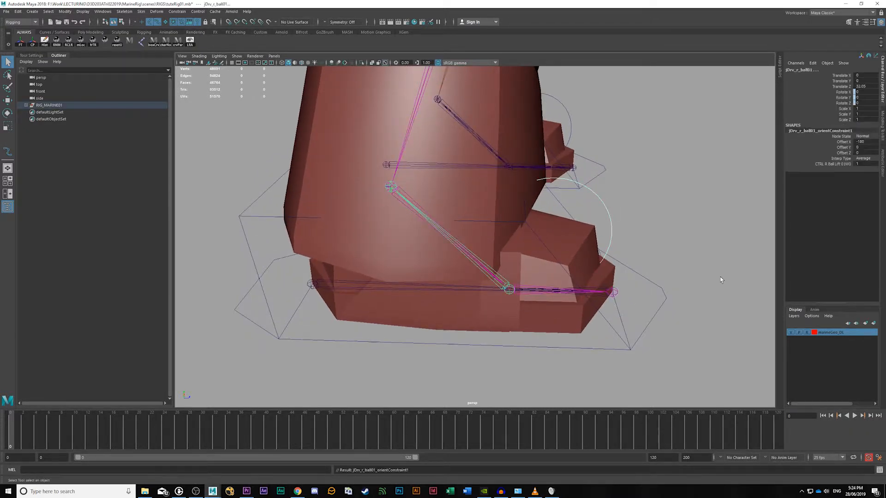
Step: Test-rotate the right heel, toe point and ball lift controls in turn, undoing each rotation
{"action": "left_click", "coordinate": [718, 280]}
{"action": "scroll", "coordinate": [682, 279], "scroll_direction": "down", "scroll_amount": 3}
{"action": "left_click", "coordinate": [593, 274]}
{"action": "key", "text": "e"}
{"action": "left_click_drag", "start_coordinate": [568, 244], "coordinate": [604, 258]}
{"action": "key", "text": "ctrl+z"}
{"action": "left_click", "coordinate": [332, 273]}
{"action": "left_click_drag", "start_coordinate": [312, 302], "coordinate": [587, 334], "text": "alt"}
{"action": "key", "text": "ctrl+z"}
{"action": "mouse_move", "coordinate": [527, 335]}
{"action": "left_mouse_down"}
{"action": "mouse_move", "coordinate": [548, 336]}
{"action": "mouse_move", "coordinate": [522, 333]}
{"action": "left_mouse_up"}
{"action": "key", "text": "ctrl+z"}
{"action": "left_click", "coordinate": [525, 285]}
{"action": "left_click_drag", "start_coordinate": [525, 285], "coordinate": [530, 249]}
{"action": "key", "text": "ctrl+z"}
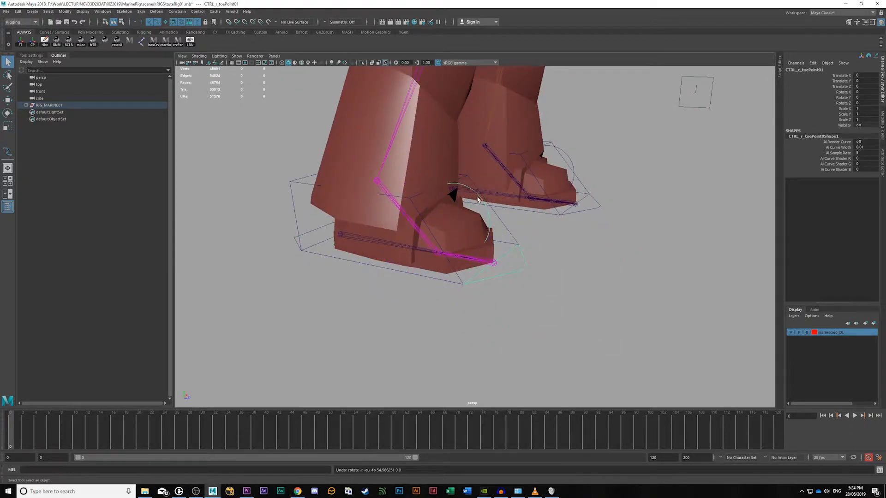
{"action": "key", "text": "e"}
{"action": "left_click_drag", "start_coordinate": [446, 227], "coordinate": [480, 254]}
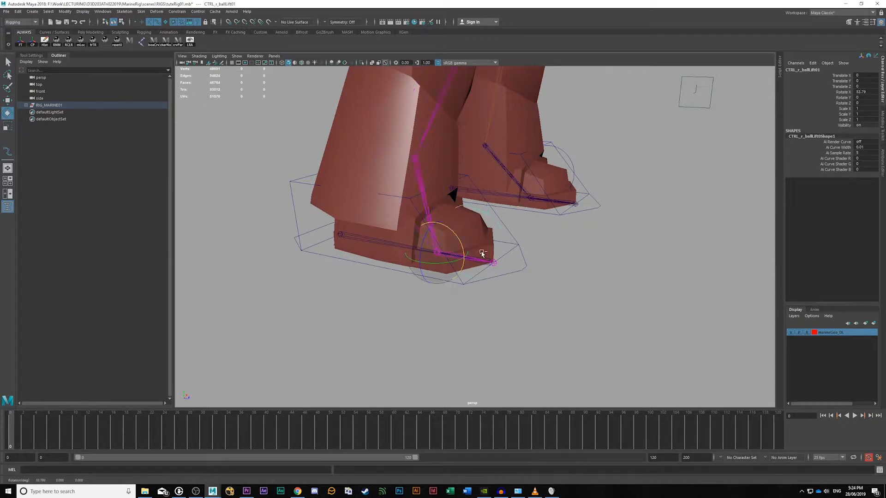
{"action": "key", "text": "ctrl+z"}
Step: Test-move the whole right foot with its main control, CTRL_r_foot01
{"action": "left_click", "coordinate": [602, 319]}
{"action": "left_click_drag", "start_coordinate": [602, 319], "coordinate": [569, 310], "text": "alt"}
{"action": "right_click_drag", "start_coordinate": [570, 310], "coordinate": [551, 295], "text": "alt"}
{"action": "left_click_drag", "start_coordinate": [552, 295], "coordinate": [519, 287], "text": "alt"}
{"action": "right_click_drag", "start_coordinate": [519, 286], "coordinate": [601, 289], "text": "alt"}
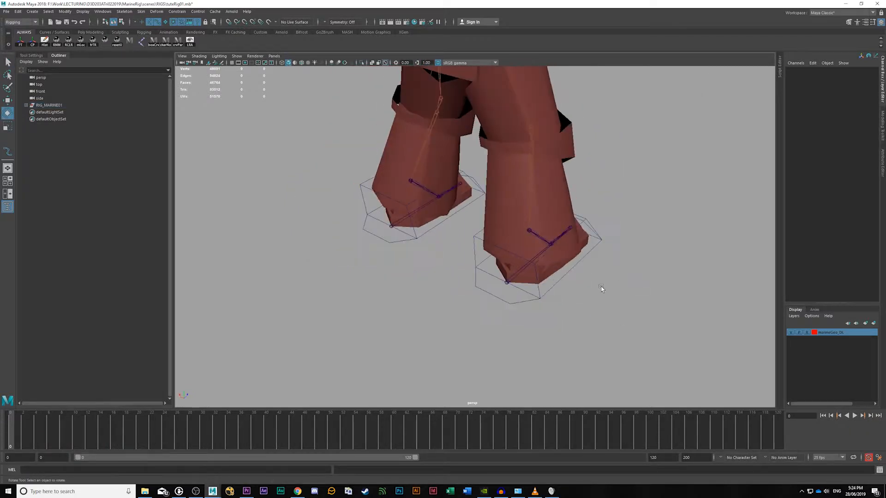
{"action": "left_click", "coordinate": [551, 289]}
{"action": "key", "text": "w"}
{"action": "left_click_drag", "start_coordinate": [566, 307], "coordinate": [546, 322], "text": "alt"}
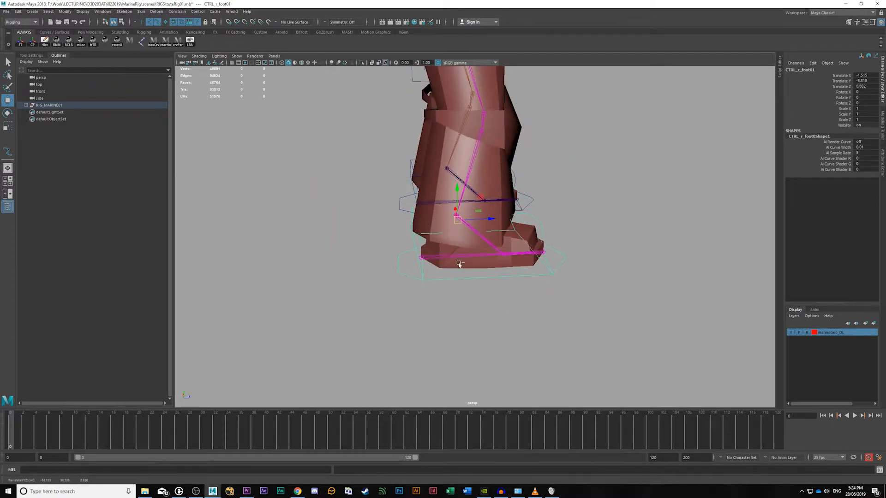
{"action": "right_click_drag", "start_coordinate": [459, 264], "coordinate": [480, 258], "text": "alt"}
{"action": "left_click_drag", "start_coordinate": [480, 258], "coordinate": [553, 167], "text": "alt"}
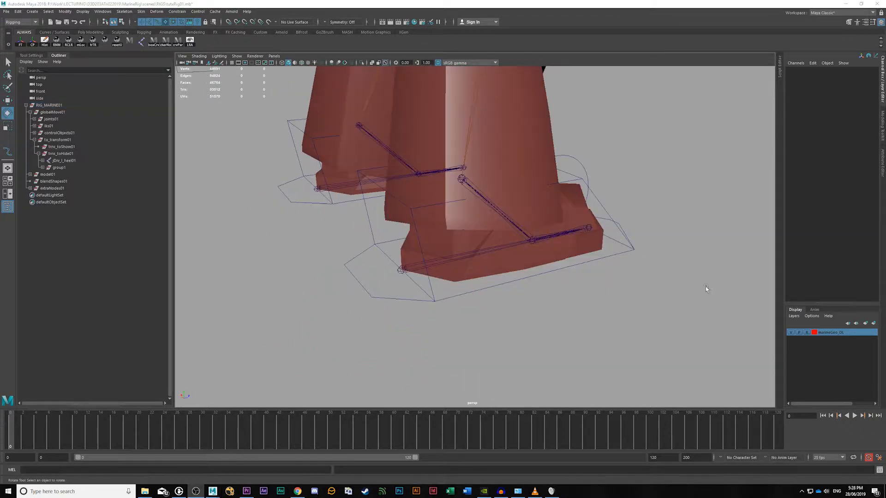
Step: Expand group1 in the rig hierarchy and delete its parent constraint, group1_parentConstraint1
{"action": "left_click", "coordinate": [512, 254]}
{"action": "left_click", "coordinate": [529, 285]}
{"action": "left_click", "coordinate": [526, 281]}
{"action": "left_click_drag", "start_coordinate": [528, 281], "coordinate": [571, 312], "text": "alt"}
{"action": "scroll", "coordinate": [505, 313], "scroll_direction": "up", "scroll_amount": 2}
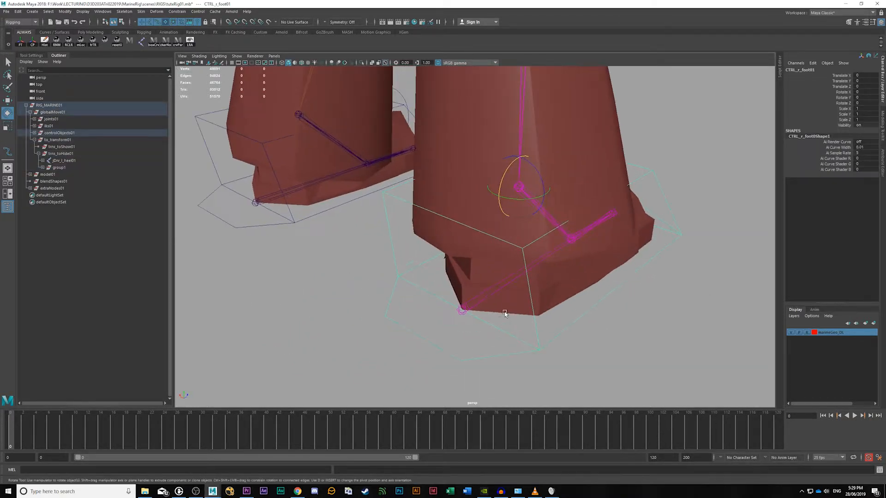
{"action": "left_click", "coordinate": [59, 169]}
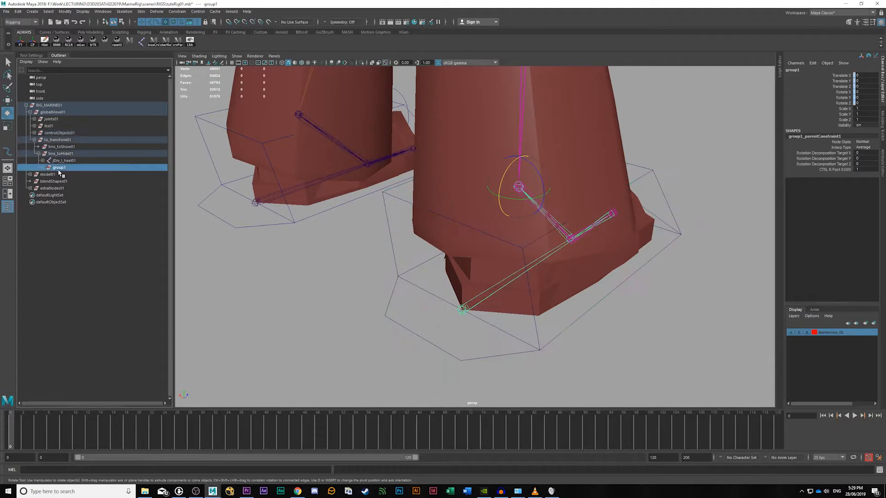
{"action": "left_click", "coordinate": [44, 167], "text": "shift"}
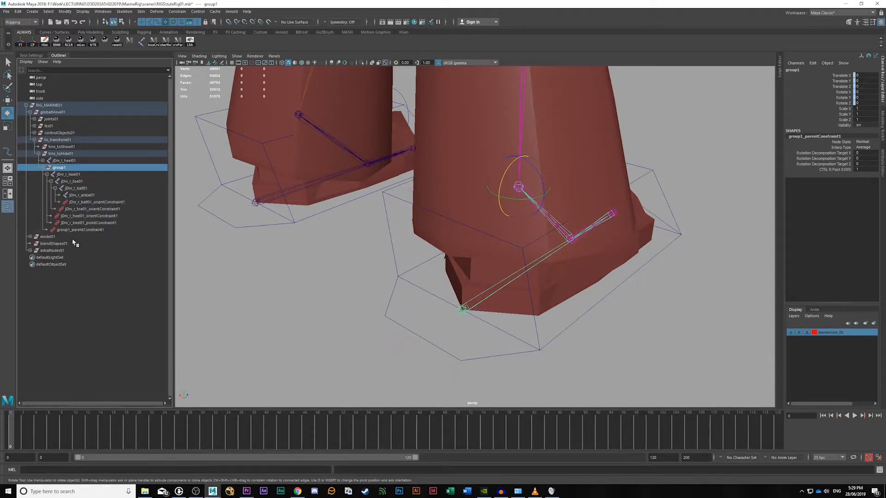
{"action": "left_click", "coordinate": [86, 231]}
{"action": "key", "text": "Delete"}
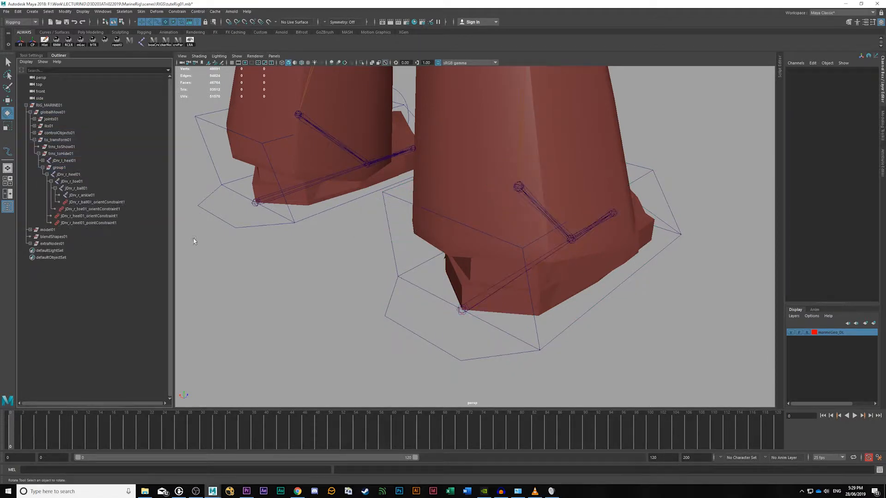
Step: Test-move group1, which holds the right foot driver joints, and undo the move
{"action": "left_click", "coordinate": [539, 203]}
{"action": "left_click", "coordinate": [463, 313]}
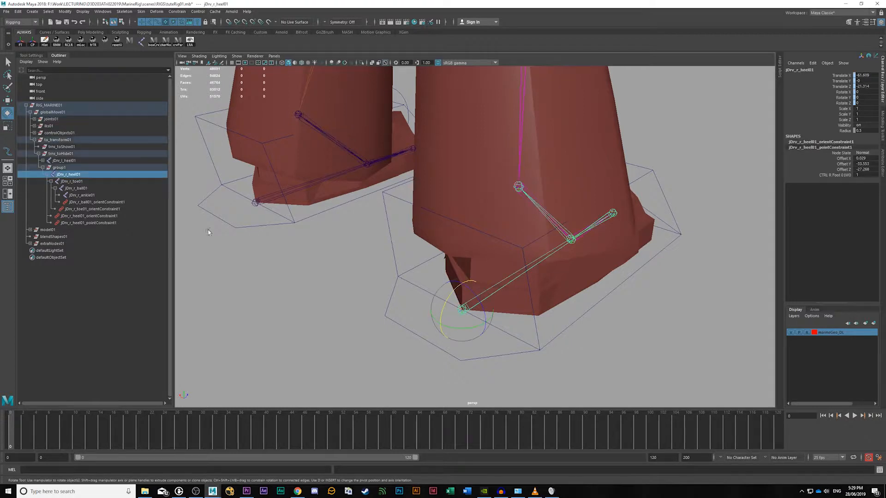
{"action": "left_click", "coordinate": [59, 167]}
{"action": "key", "text": "w"}
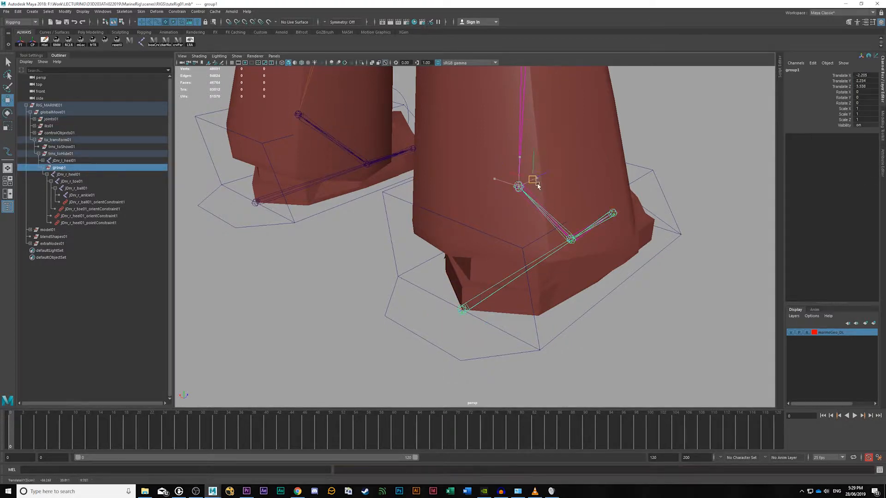
{"action": "mouse_move", "coordinate": [623, 274]}
{"action": "left_mouse_down", "text": "alt"}
{"action": "mouse_move", "coordinate": [668, 260]}
{"action": "mouse_move", "coordinate": [606, 278]}
{"action": "left_mouse_up", "text": "alt"}
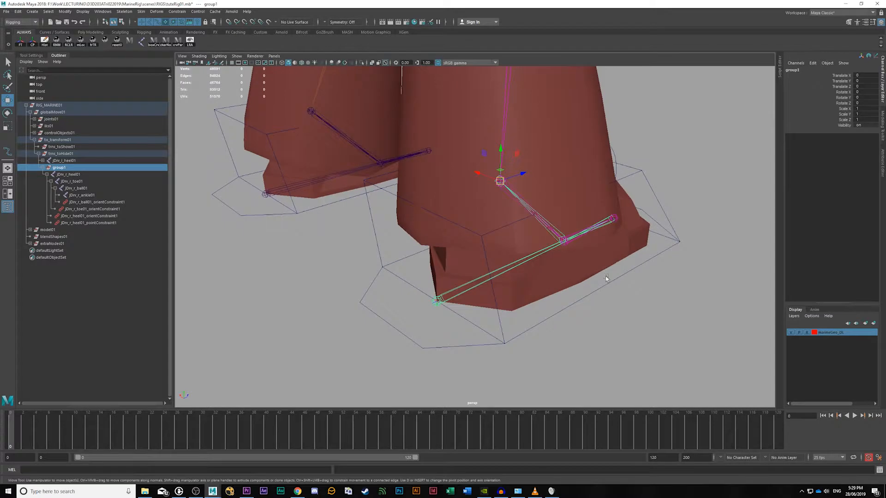
Step: Delete the point constraint jDrv_r_heel01_pointConstraint1 from the right heel driver joint
{"action": "left_click", "coordinate": [441, 300]}
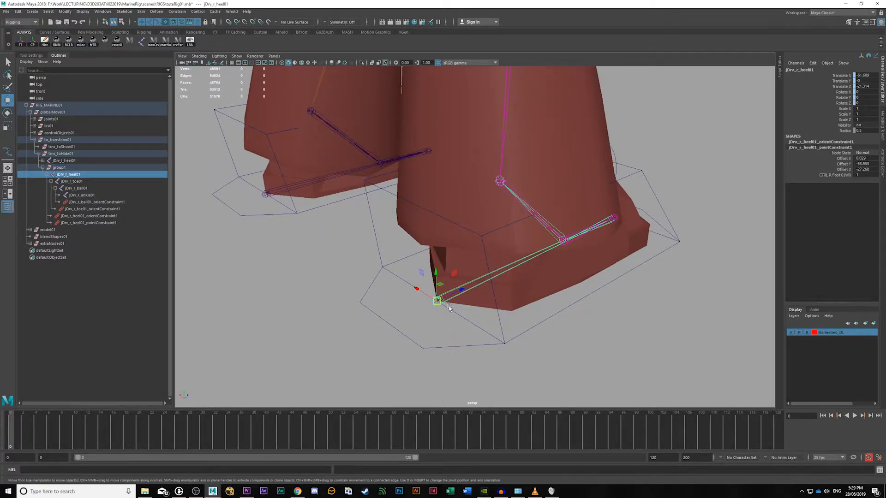
{"action": "left_click", "coordinate": [81, 224]}
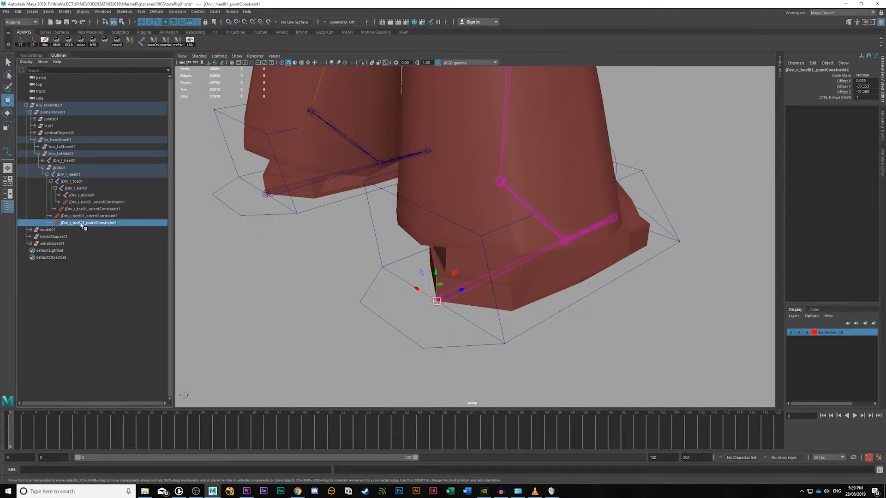
{"action": "key", "text": "Delete"}
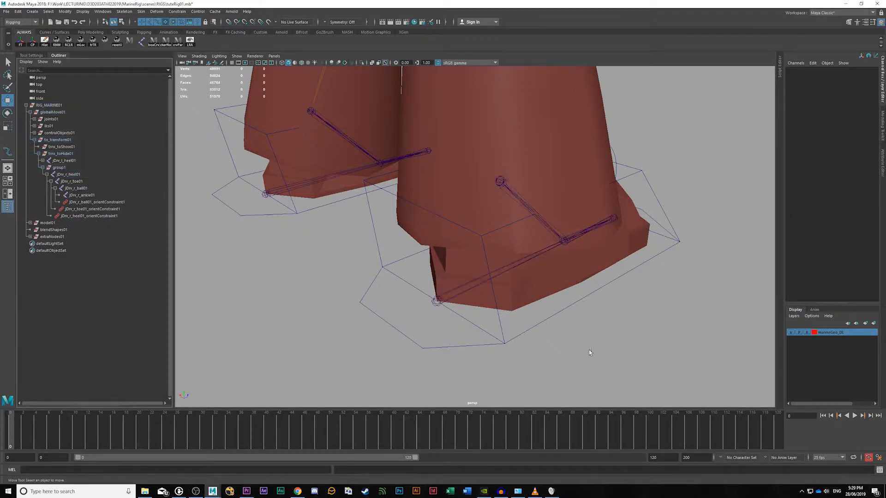
Step: Parent-constrain group1, the parent of the right driver joints, to the foot control CTRL_r_foot01
{"action": "left_click", "coordinate": [544, 319]}
{"action": "left_click_drag", "start_coordinate": [571, 336], "coordinate": [581, 326], "text": "alt"}
{"action": "left_click", "coordinate": [632, 339]}
{"action": "left_click_drag", "start_coordinate": [633, 341], "coordinate": [592, 315]}
{"action": "left_click", "coordinate": [60, 168], "text": "ctrl"}
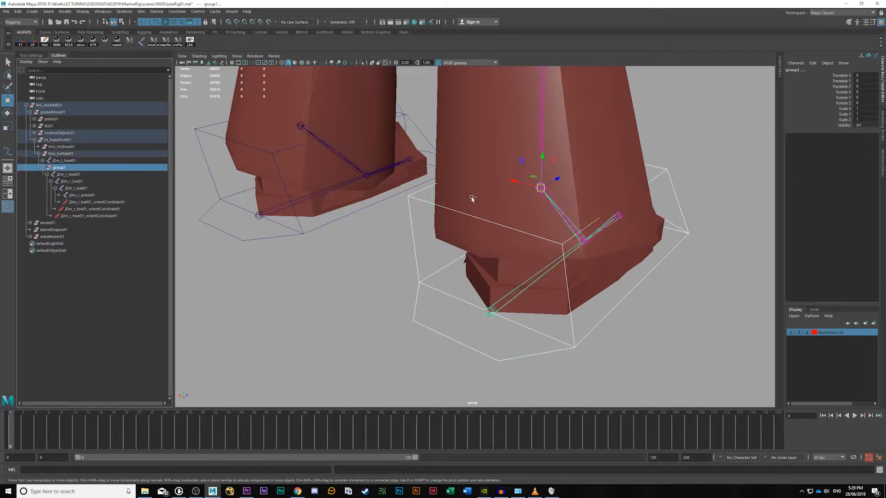
{"action": "left_click", "coordinate": [175, 11]}
{"action": "left_click", "coordinate": [185, 29]}
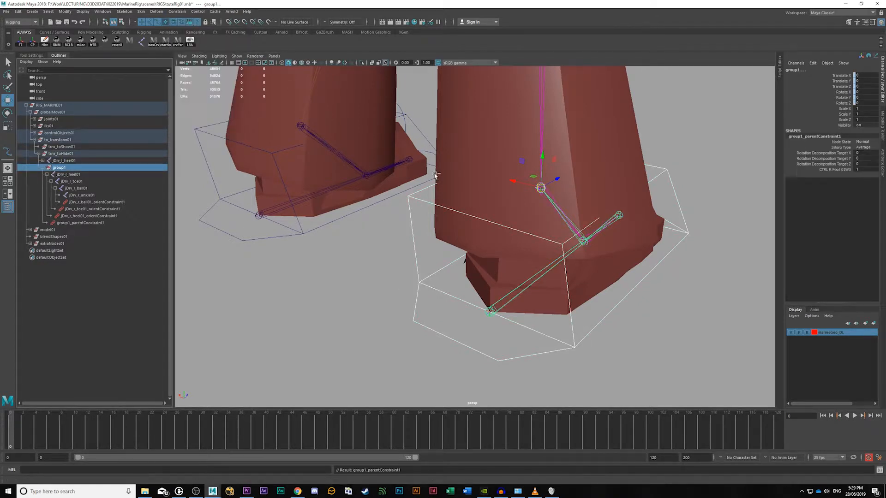
Step: Test-rotate the right foot control CTRL_r_foot01 about several axes, undoing the rotations
{"action": "left_click", "coordinate": [627, 305]}
{"action": "left_click", "coordinate": [604, 315]}
{"action": "key", "text": "e"}
{"action": "left_click_drag", "start_coordinate": [562, 174], "coordinate": [530, 211]}
{"action": "key", "text": "ctrl+z"}
{"action": "key", "text": "ctrl+z"}
{"action": "key", "text": "ctrl+z"}
{"action": "key", "text": "ctrl+z"}
{"action": "key", "text": "ctrl+z"}
{"action": "left_click_drag", "start_coordinate": [558, 184], "coordinate": [581, 209]}
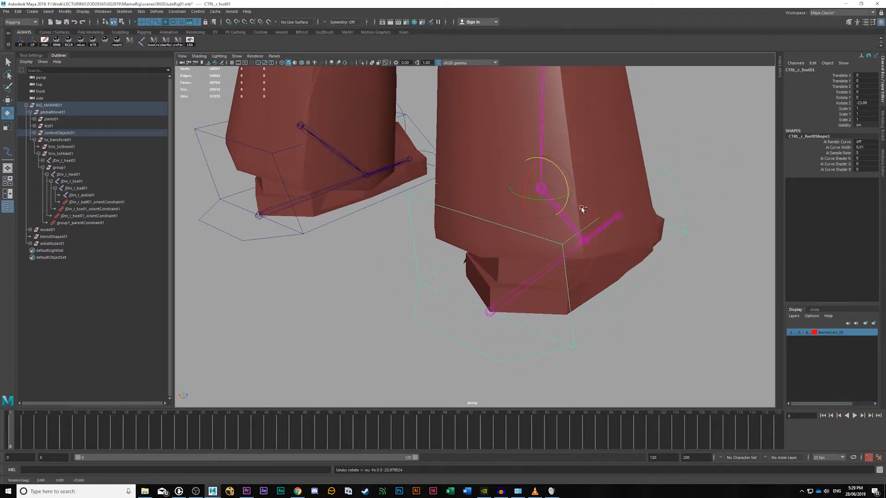
{"action": "left_click_drag", "start_coordinate": [527, 177], "coordinate": [523, 211]}
{"action": "key", "text": "ctrl+z"}
{"action": "left_click_drag", "start_coordinate": [563, 180], "coordinate": [570, 206]}
Step: Test-rotate the right foot's individual heel, toe and ball controls from different views, undoing each rotation
{"action": "left_click", "coordinate": [372, 270]}
{"action": "left_click_drag", "start_coordinate": [414, 231], "coordinate": [412, 236]}
{"action": "key", "text": "ctrl+z"}
{"action": "key", "text": "ctrl+z"}
{"action": "left_click_drag", "start_coordinate": [591, 316], "coordinate": [632, 335], "text": "alt"}
{"action": "key", "text": "ctrl+z"}
{"action": "left_click", "coordinate": [658, 323]}
{"action": "left_click", "coordinate": [657, 243]}
{"action": "left_click_drag", "start_coordinate": [707, 259], "coordinate": [602, 241], "text": "alt"}
{"action": "key", "text": "ctrl+z"}
{"action": "left_click", "coordinate": [565, 199]}
{"action": "left_click_drag", "start_coordinate": [501, 232], "coordinate": [514, 245]}
{"action": "key", "text": "ctrl+z"}
{"action": "left_click", "coordinate": [253, 272]}
{"action": "left_click_drag", "start_coordinate": [327, 225], "coordinate": [333, 249]}
{"action": "key", "text": "ctrl+z"}
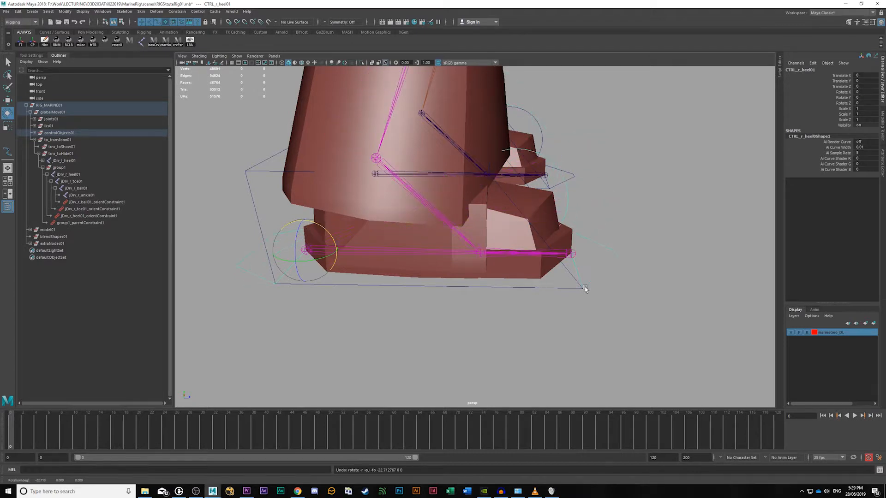
Step: Test-rotate the left foot control CTRL_l_foot01 and undo the rotation
{"action": "left_click", "coordinate": [588, 296]}
{"action": "scroll", "coordinate": [554, 280], "scroll_direction": "down", "scroll_amount": 3}
{"action": "left_click_drag", "start_coordinate": [553, 279], "coordinate": [535, 245], "text": "alt"}
{"action": "left_click", "coordinate": [538, 245]}
{"action": "key", "text": "d"}
{"action": "mouse_move", "coordinate": [438, 226]}
{"action": "left_mouse_down"}
{"action": "mouse_move", "coordinate": [437, 200]}
{"action": "mouse_move", "coordinate": [421, 218]}
{"action": "mouse_move", "coordinate": [454, 191]}
{"action": "mouse_move", "coordinate": [445, 213]}
{"action": "mouse_move", "coordinate": [461, 192]}
{"action": "mouse_move", "coordinate": [444, 228]}
{"action": "left_mouse_up"}
{"action": "key", "text": "ctrl+z"}
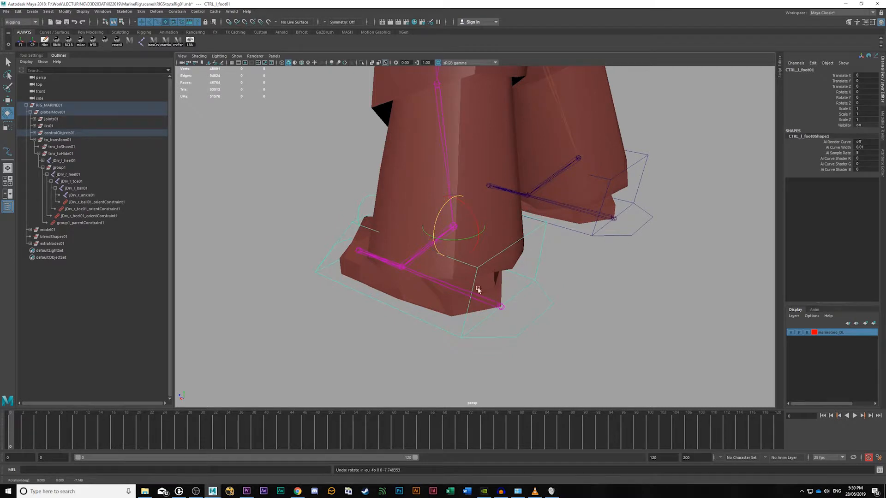
Step: Group the left heel driver joint jDrv_l_heel01 and name the group grp_jDrvXform01
{"action": "left_click", "coordinate": [345, 340]}
{"action": "left_click", "coordinate": [510, 308]}
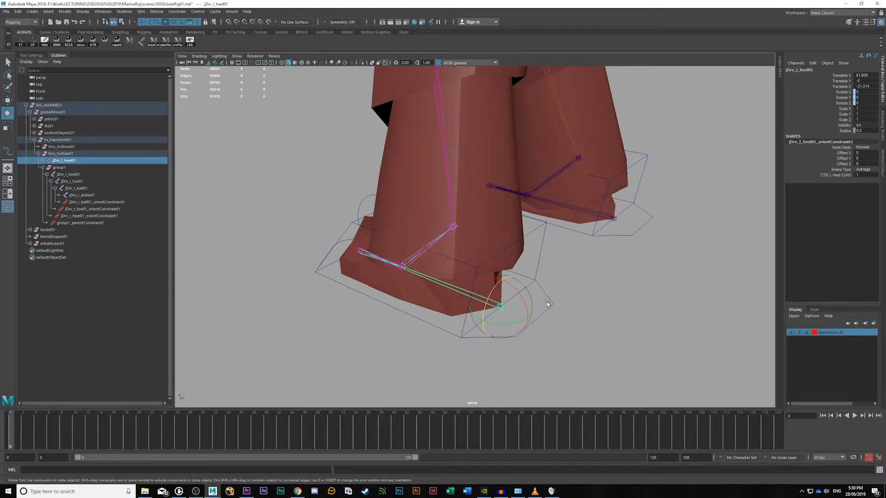
{"action": "key", "text": "ctrl+g"}
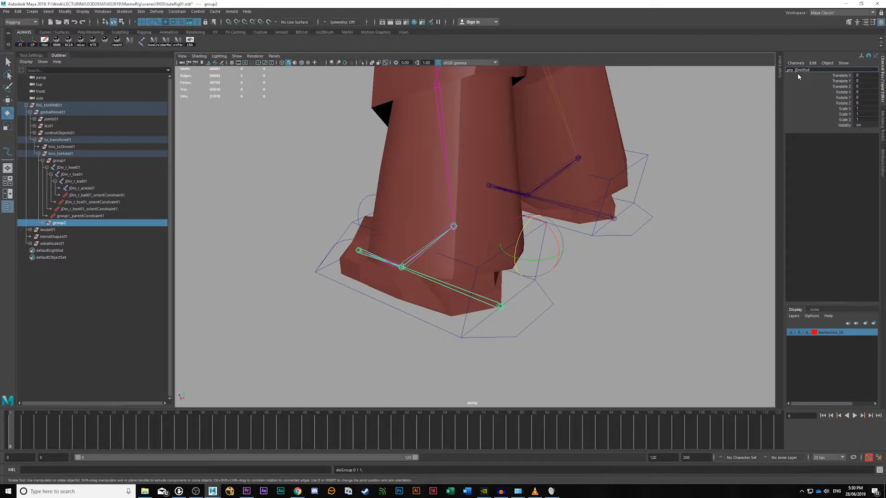
{"action": "type", "text": "01"}
{"action": "key", "text": "Return"}
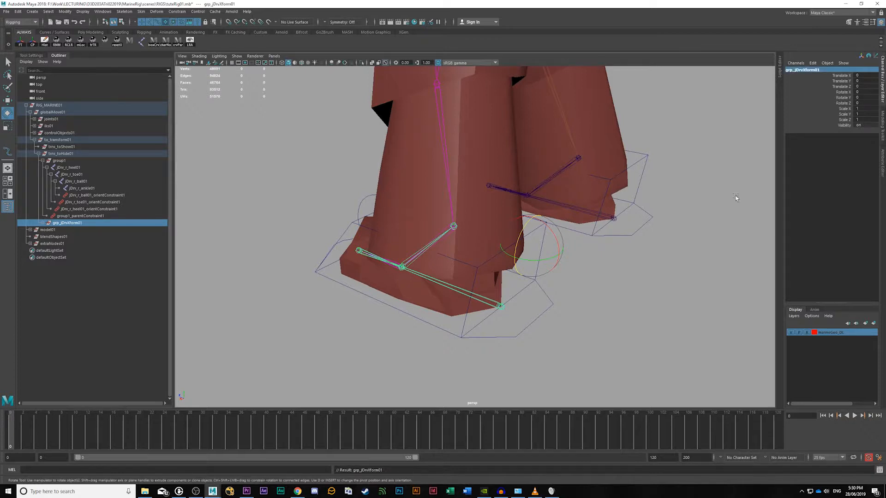
{"action": "left_click", "coordinate": [535, 336]}
{"action": "left_click", "coordinate": [544, 266]}
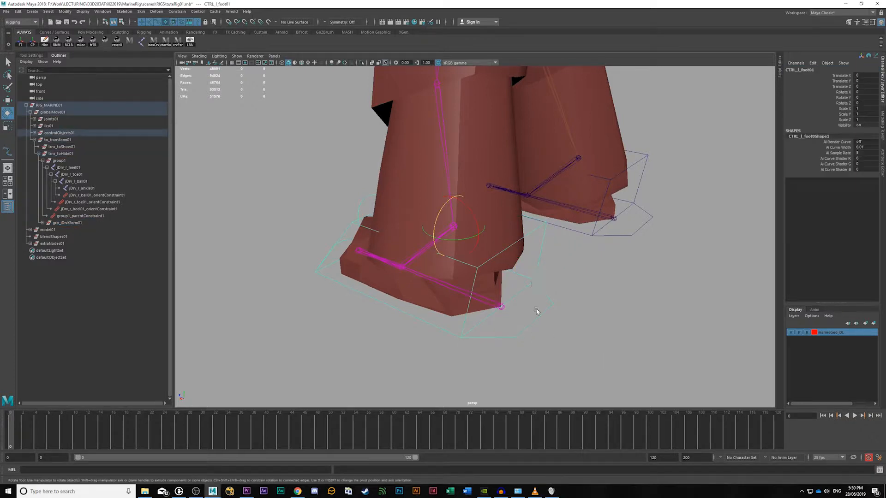
{"action": "left_click", "coordinate": [505, 247]}
{"action": "left_click", "coordinate": [546, 265]}
{"action": "left_click", "coordinate": [69, 223]}
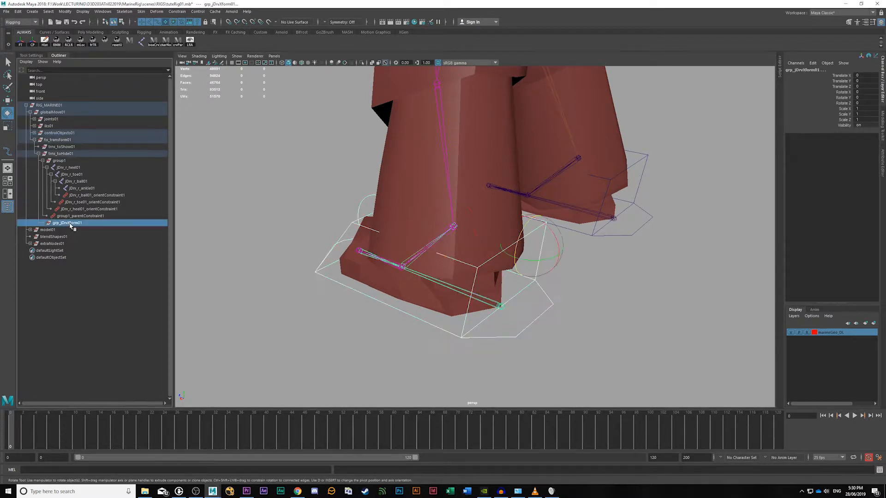
{"action": "left_click_drag", "start_coordinate": [544, 192], "coordinate": [570, 338], "text": "alt"}
{"action": "left_click", "coordinate": [551, 350]}
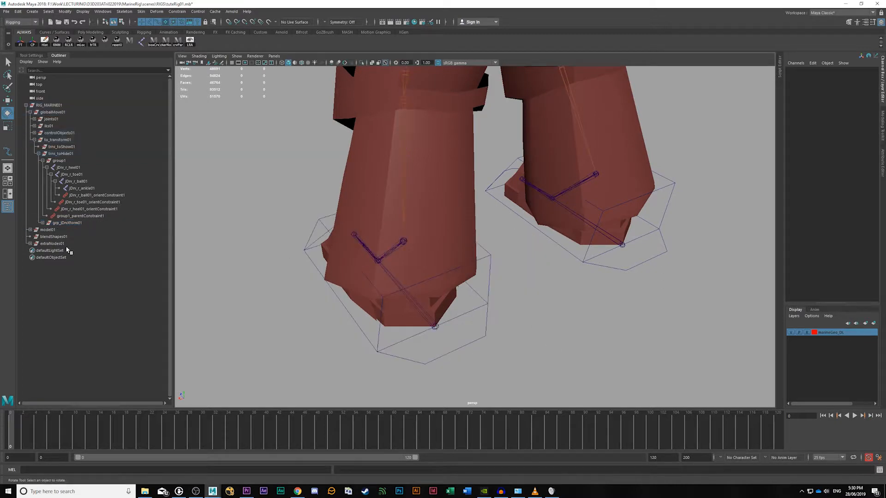
Step: Snap the pivot of the left driver group grp_jDrvXform01 to the left ankle joint, as on the right foot's group1
{"action": "left_click", "coordinate": [48, 229]}
{"action": "left_click", "coordinate": [59, 160]}
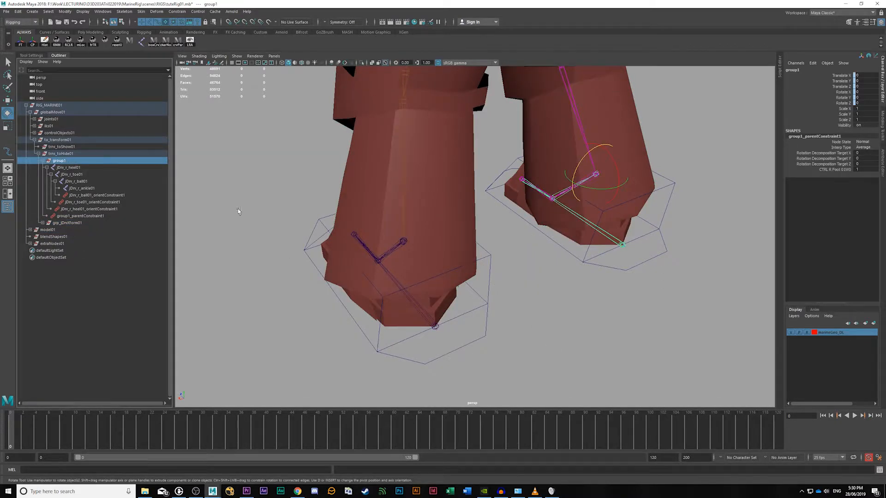
{"action": "left_click", "coordinate": [48, 230]}
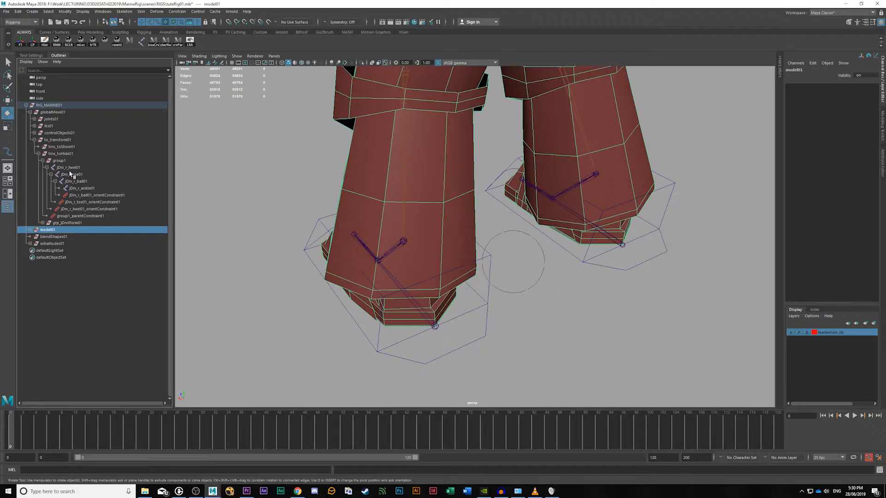
{"action": "left_click", "coordinate": [119, 223]}
{"action": "key", "text": "w"}
{"action": "left_click_drag", "start_coordinate": [419, 297], "coordinate": [437, 294], "text": "alt"}
{"action": "scroll", "coordinate": [437, 294], "scroll_direction": "up", "scroll_amount": 4}
{"action": "key", "text": "d"}
{"action": "key", "text": "v"}
{"action": "middle_click", "coordinate": [396, 298]}
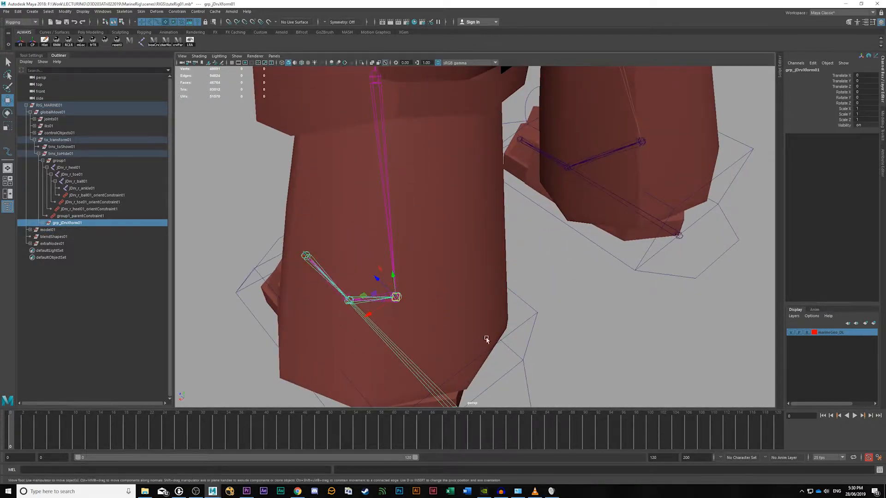
Step: Parent-constrain grp_jDrvXform01 to the left foot control CTRL_l_foot01
{"action": "left_click_drag", "start_coordinate": [486, 339], "coordinate": [591, 323], "text": "alt"}
{"action": "left_click", "coordinate": [590, 322]}
{"action": "left_click", "coordinate": [493, 259]}
{"action": "left_click_drag", "start_coordinate": [496, 260], "coordinate": [585, 326], "text": "alt"}
{"action": "left_click_drag", "start_coordinate": [575, 294], "coordinate": [560, 284]}
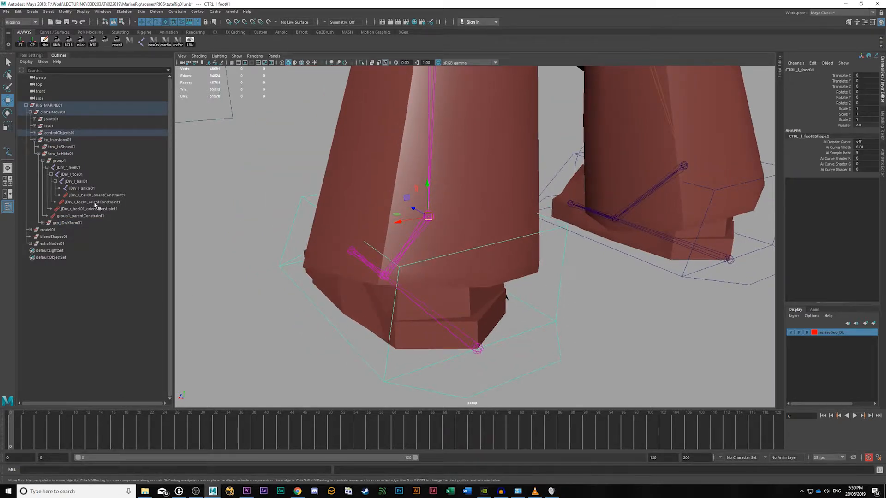
{"action": "left_click", "coordinate": [77, 224]}
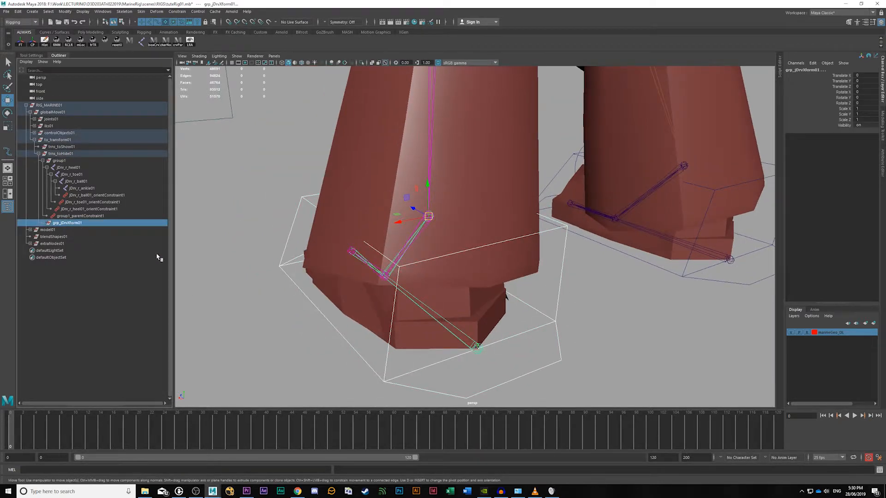
{"action": "left_click", "coordinate": [180, 13]}
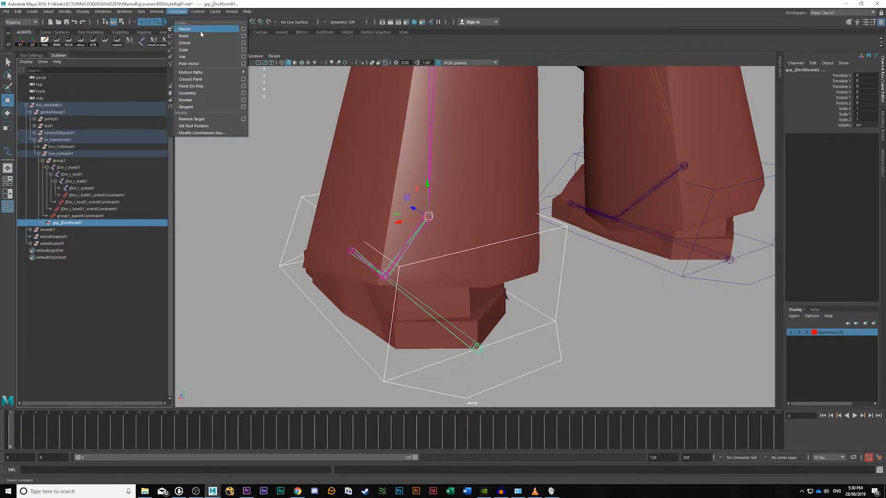
{"action": "left_click", "coordinate": [200, 30]}
Step: Test-rotate the left foot control CTRL_l_foot01 and undo the rotation
{"action": "left_click", "coordinate": [574, 310]}
{"action": "left_click_drag", "start_coordinate": [573, 311], "coordinate": [538, 293]}
{"action": "key", "text": "e"}
{"action": "mouse_move", "coordinate": [405, 218]}
{"action": "left_mouse_down"}
{"action": "mouse_move", "coordinate": [427, 198]}
{"action": "mouse_move", "coordinate": [372, 204]}
{"action": "mouse_move", "coordinate": [352, 226]}
{"action": "mouse_move", "coordinate": [411, 210]}
{"action": "mouse_move", "coordinate": [396, 222]}
{"action": "left_mouse_up"}
{"action": "key", "text": "ctrl+z"}
Step: Test-move the right and left foot controls together and undo the move
{"action": "left_click", "coordinate": [635, 360]}
{"action": "left_click_drag", "start_coordinate": [561, 363], "coordinate": [549, 346]}
{"action": "scroll", "coordinate": [721, 296], "scroll_direction": "down", "scroll_amount": 5}
{"action": "left_click", "coordinate": [674, 225]}
{"action": "left_click_drag", "start_coordinate": [634, 197], "coordinate": [645, 218]}
{"action": "key", "text": "q"}
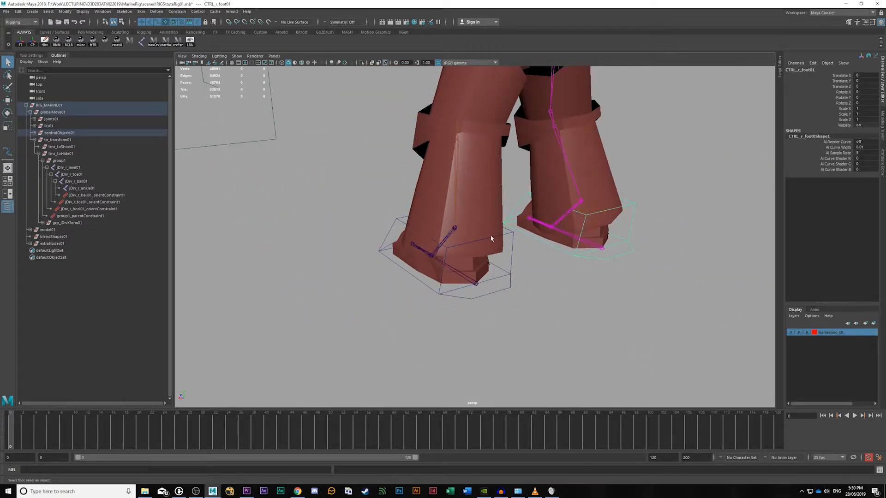
{"action": "left_click", "coordinate": [514, 236]}
{"action": "left_click_drag", "start_coordinate": [530, 272], "coordinate": [555, 234], "text": "alt"}
{"action": "key", "text": "w"}
{"action": "left_click_drag", "start_coordinate": [563, 196], "coordinate": [594, 152]}
{"action": "key", "text": "ctrl+z"}
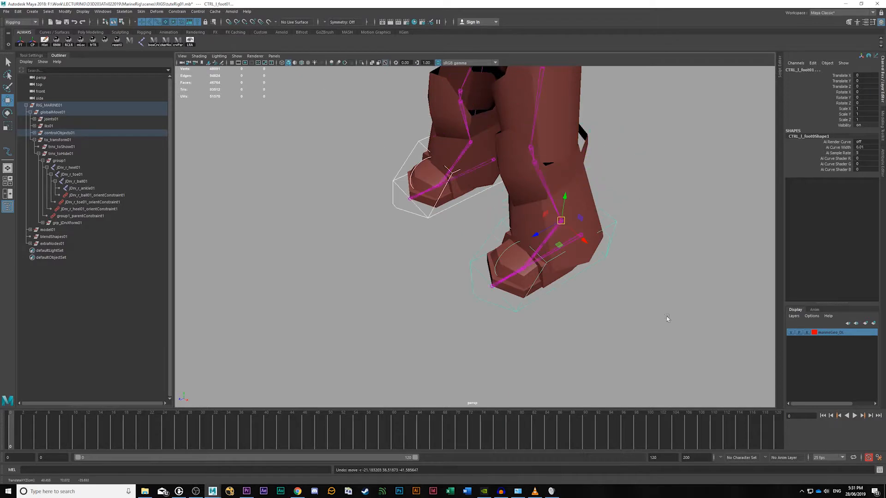
Step: Hide the trns_toHide01 group that holds both feet's driver joints
{"action": "left_click", "coordinate": [667, 318]}
{"action": "left_click_drag", "start_coordinate": [652, 320], "coordinate": [608, 343], "text": "alt"}
{"action": "right_click_drag", "start_coordinate": [600, 206], "coordinate": [522, 241], "text": "alt"}
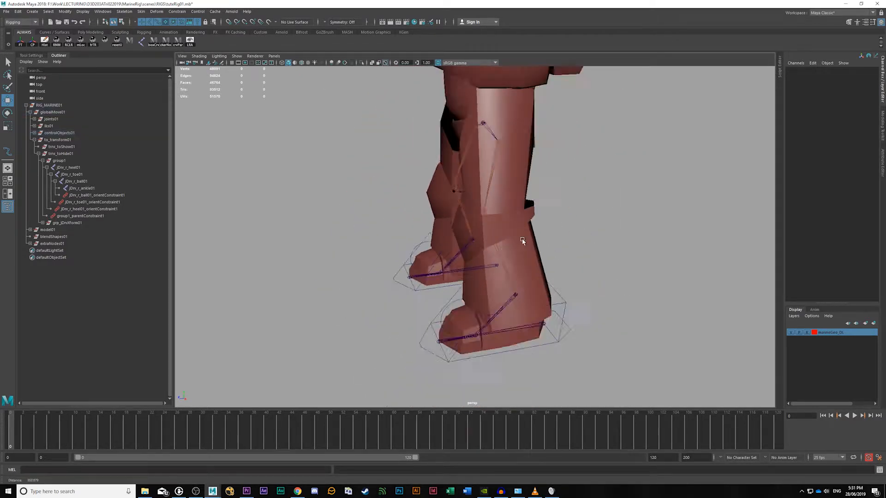
{"action": "left_click_drag", "start_coordinate": [521, 241], "coordinate": [588, 259], "text": "alt"}
{"action": "left_click_drag", "start_coordinate": [729, 309], "coordinate": [586, 297], "text": "alt"}
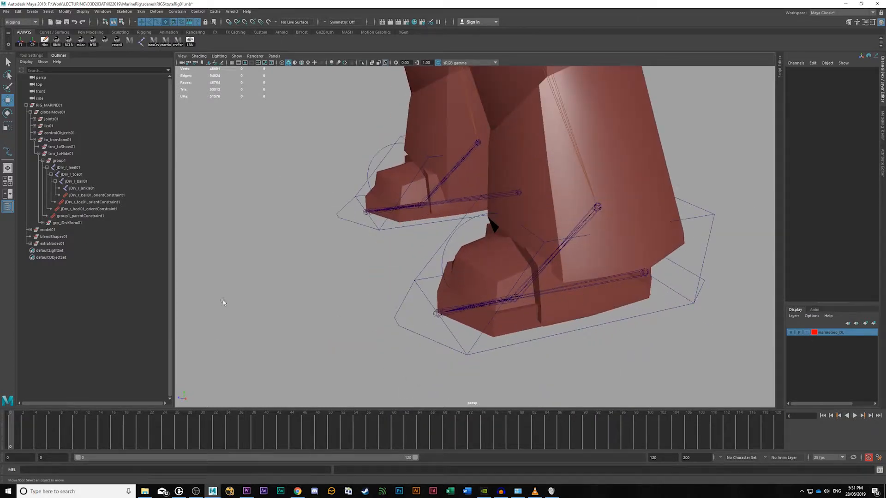
{"action": "left_click", "coordinate": [54, 154]}
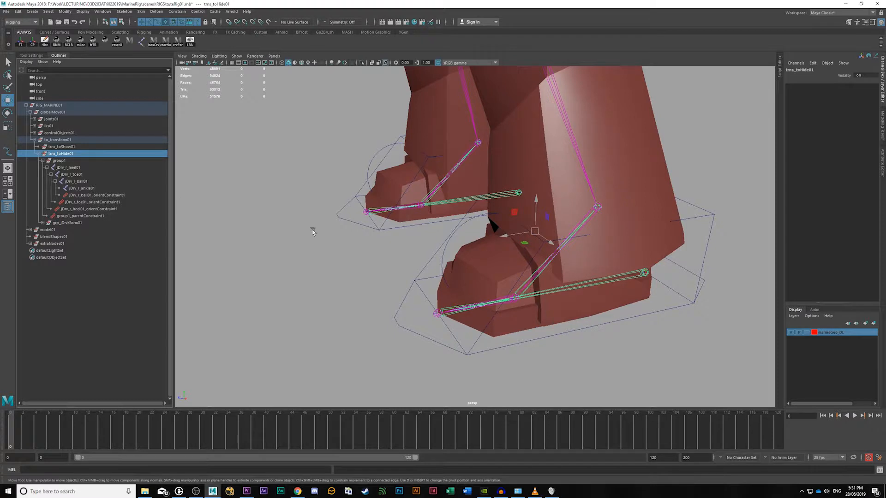
{"action": "key", "text": "ctrl+h"}
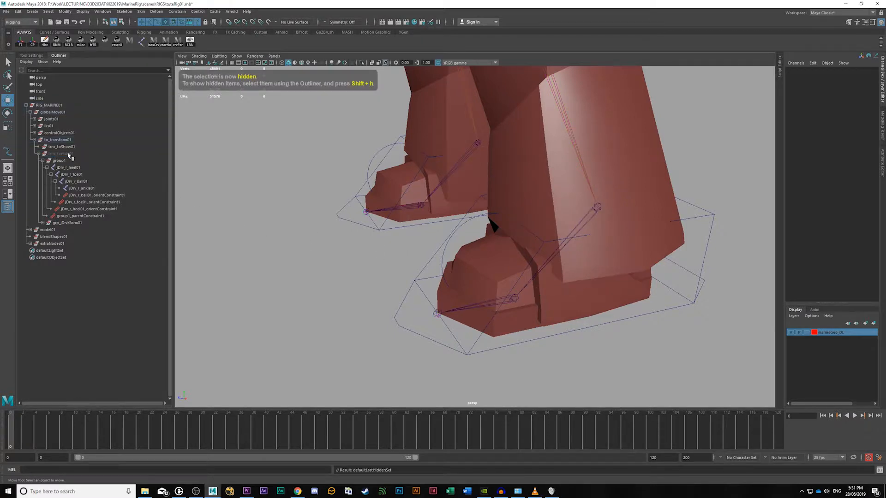
{"action": "left_click", "coordinate": [70, 154]}
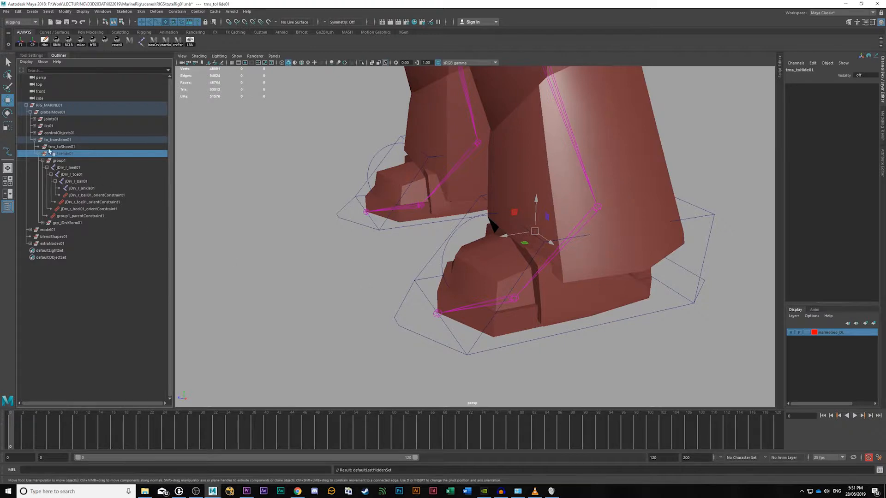
{"action": "left_click", "coordinate": [308, 302]}
{"action": "left_click_drag", "start_coordinate": [308, 302], "coordinate": [467, 315], "text": "alt"}
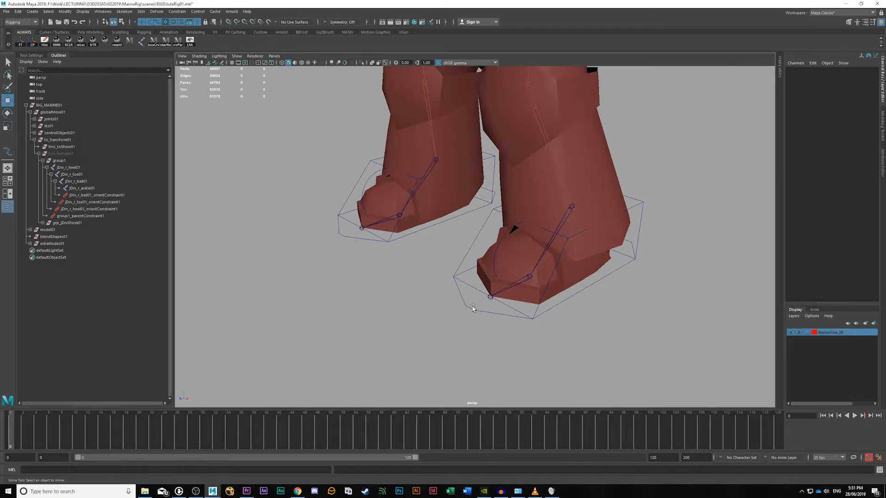
Step: Test-rotate the left toe control CTRL_l_toePoint01 and undo the rotation
{"action": "left_click", "coordinate": [471, 307]}
{"action": "key", "text": "e"}
{"action": "left_click_drag", "start_coordinate": [484, 273], "coordinate": [467, 287]}
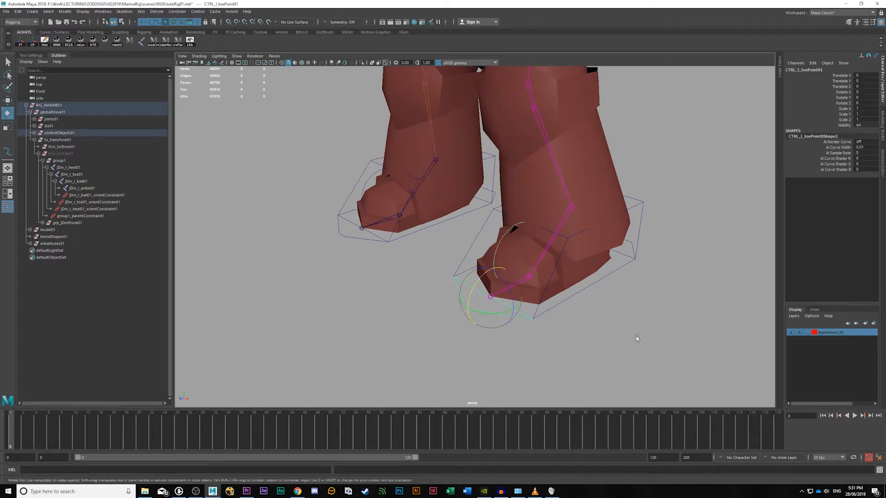
{"action": "key", "text": "ctrl+z"}
{"action": "left_click", "coordinate": [637, 338]}
Step: Hide the rig's IK handle group iks01
{"action": "left_click_drag", "start_coordinate": [522, 319], "coordinate": [591, 310], "text": "alt"}
{"action": "middle_click_drag", "start_coordinate": [591, 311], "coordinate": [607, 362], "text": "alt"}
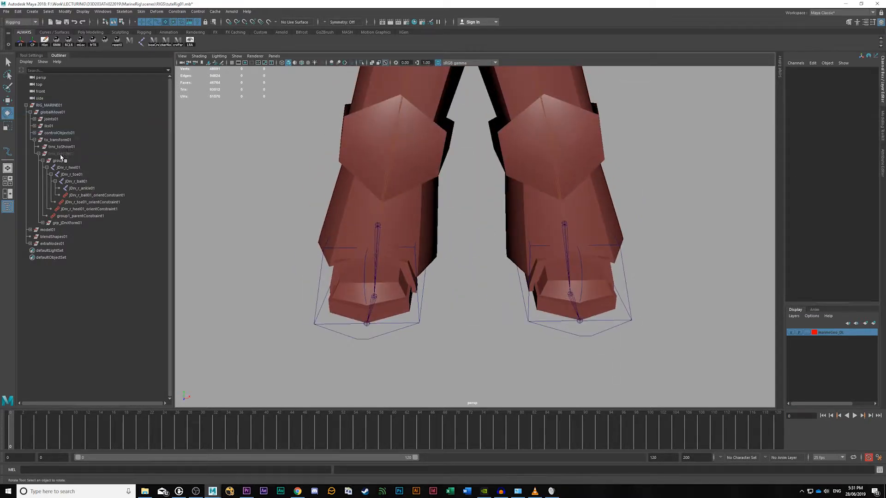
{"action": "left_click", "coordinate": [58, 128]}
{"action": "key", "text": "ctrl+h"}
{"action": "left_click_drag", "start_coordinate": [465, 293], "coordinate": [526, 287], "text": "alt"}
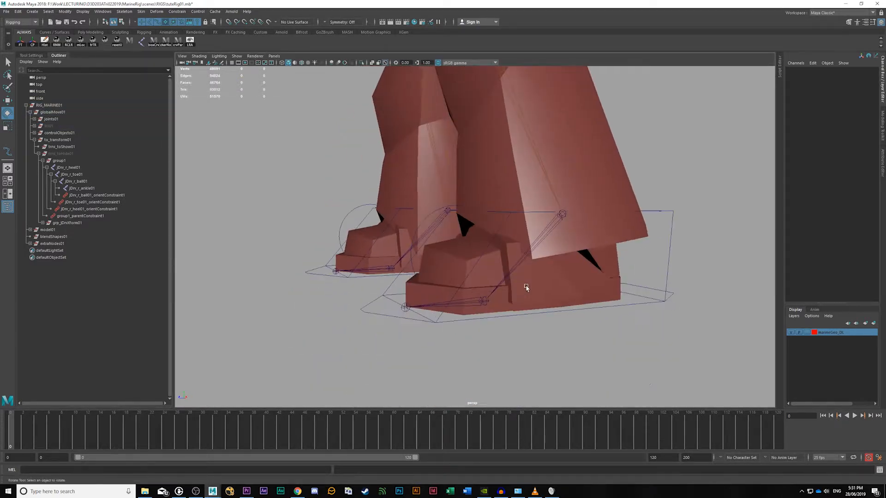
{"action": "middle_click_drag", "start_coordinate": [574, 208], "coordinate": [618, 375], "text": "alt"}
{"action": "right_click_drag", "start_coordinate": [618, 376], "coordinate": [532, 253], "text": "alt"}
{"action": "left_click_drag", "start_coordinate": [532, 253], "coordinate": [529, 235], "text": "alt"}
Step: Check the marineGeo_DL layer's display type and examine the leg armour, ankle joints and controls around both feet
{"action": "left_click", "coordinate": [546, 207]}
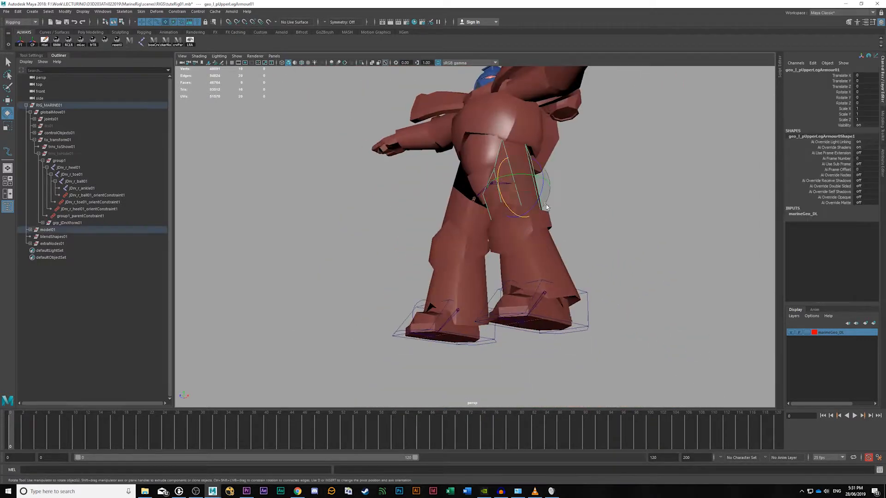
{"action": "left_click", "coordinate": [611, 263]}
{"action": "double_click", "coordinate": [807, 332]}
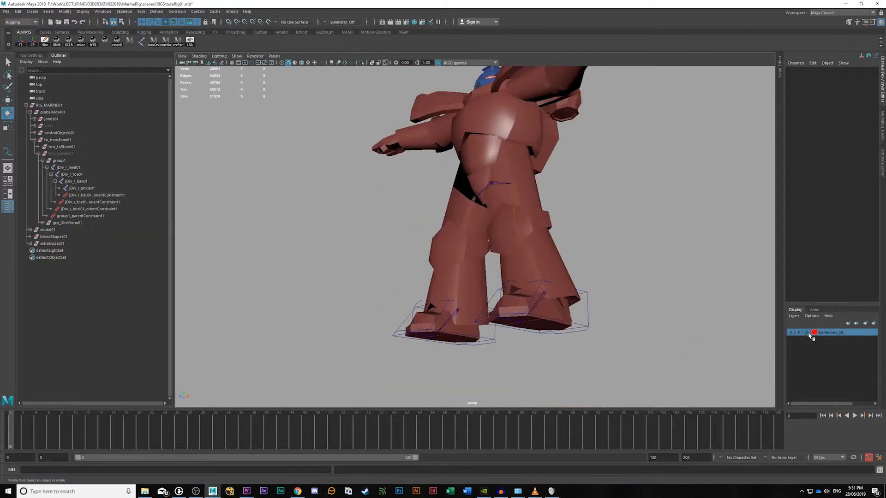
{"action": "left_click", "coordinate": [535, 243]}
{"action": "left_click_drag", "start_coordinate": [583, 258], "coordinate": [591, 332], "text": "alt"}
{"action": "left_click", "coordinate": [660, 301]}
{"action": "mouse_move", "coordinate": [591, 332]}
{"action": "middle_mouse_down", "text": "alt"}
{"action": "mouse_move", "coordinate": [567, 321]}
{"action": "mouse_move", "coordinate": [574, 331]}
{"action": "middle_mouse_up", "text": "alt"}
{"action": "left_click_drag", "start_coordinate": [574, 332], "coordinate": [552, 349], "text": "alt"}
{"action": "middle_click_drag", "start_coordinate": [552, 349], "coordinate": [582, 304], "text": "alt"}
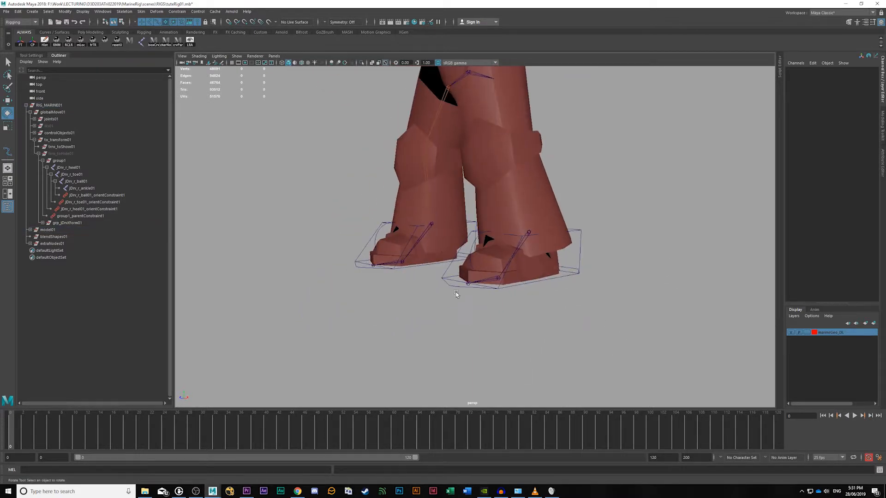
{"action": "scroll", "coordinate": [499, 310], "scroll_direction": "up", "scroll_amount": 3}
{"action": "left_click", "coordinate": [500, 310]}
{"action": "key", "text": "q"}
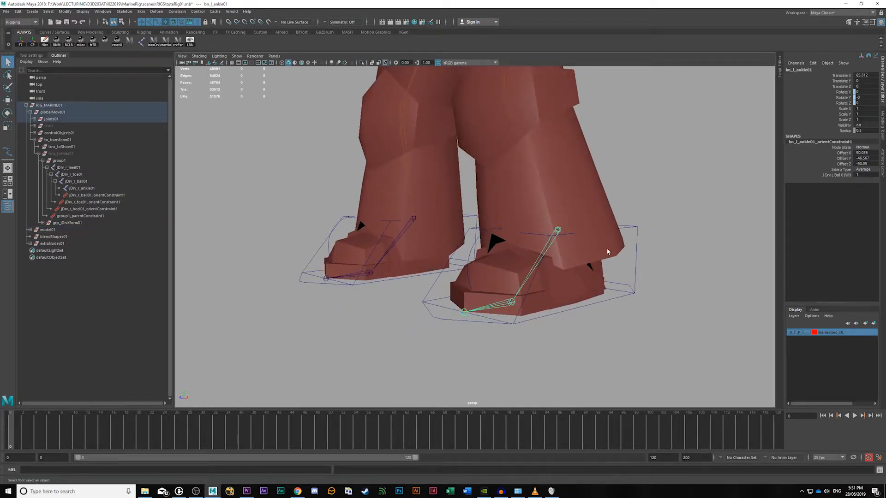
{"action": "middle_click_drag", "start_coordinate": [600, 247], "coordinate": [641, 317], "text": "alt"}
{"action": "left_click", "coordinate": [544, 228]}
{"action": "left_click", "coordinate": [693, 256]}
{"action": "left_click_drag", "start_coordinate": [698, 336], "coordinate": [700, 322], "text": "alt"}
{"action": "middle_click_drag", "start_coordinate": [700, 323], "coordinate": [694, 258], "text": "alt"}
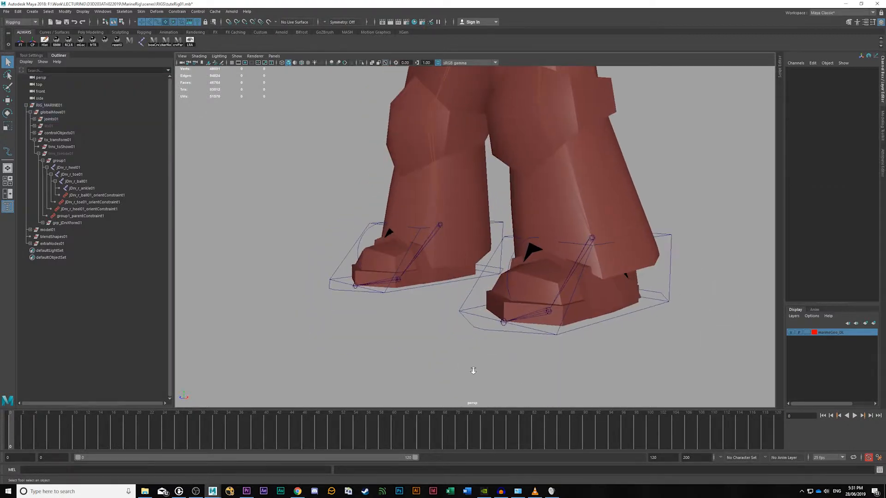
Step: Open the Bind Skin options and identify the left foot's toe armour and toe sole as the meshes to bind
{"action": "right_click_drag", "start_coordinate": [472, 369], "coordinate": [553, 357], "text": "alt"}
{"action": "middle_click_drag", "start_coordinate": [553, 358], "coordinate": [559, 302], "text": "alt"}
{"action": "left_click_drag", "start_coordinate": [559, 303], "coordinate": [522, 316], "text": "alt"}
{"action": "left_click", "coordinate": [579, 305]}
{"action": "right_click_drag", "start_coordinate": [465, 306], "coordinate": [521, 295], "text": "alt"}
{"action": "left_click", "coordinate": [555, 257], "text": "shift"}
{"action": "left_click", "coordinate": [140, 11]}
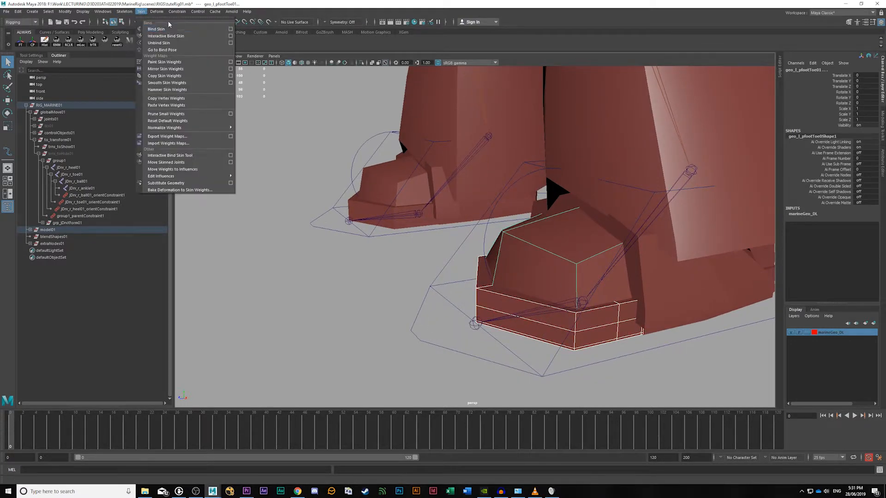
{"action": "left_click", "coordinate": [232, 29]}
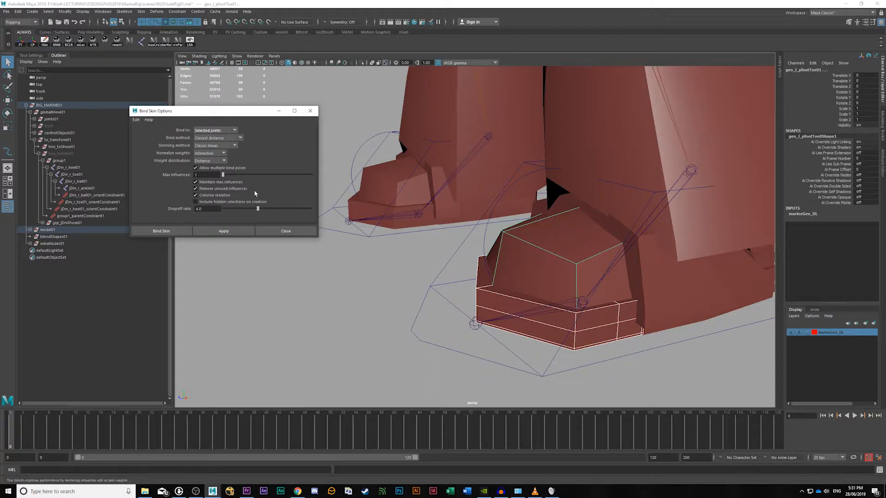
{"action": "left_click", "coordinate": [333, 319]}
{"action": "left_click", "coordinate": [553, 300]}
{"action": "left_click", "coordinate": [491, 307], "text": "shift"}
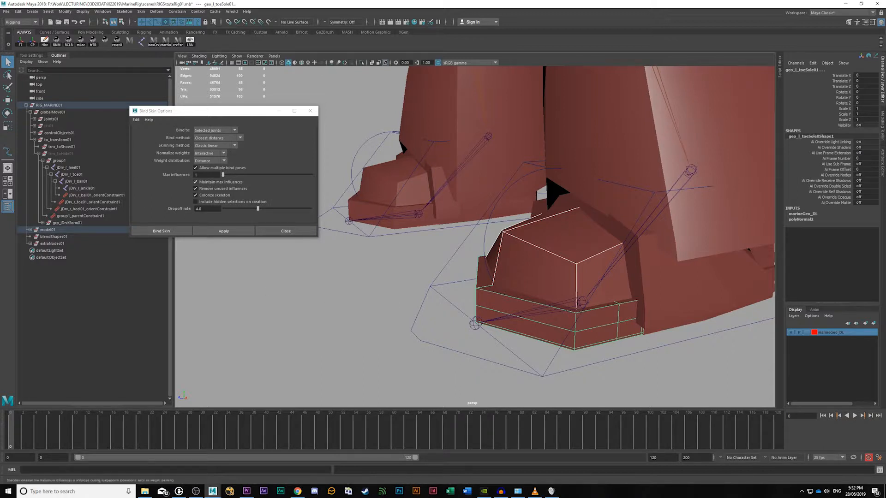
Step: Skin-bind the left toe armour and toe sole to the joint bn_l_ball01 with a maximum of 1 influence
{"action": "left_click_drag", "start_coordinate": [324, 311], "coordinate": [244, 328], "text": "alt"}
{"action": "left_click", "coordinate": [244, 329]}
{"action": "middle_click_drag", "start_coordinate": [247, 331], "coordinate": [342, 355], "text": "alt"}
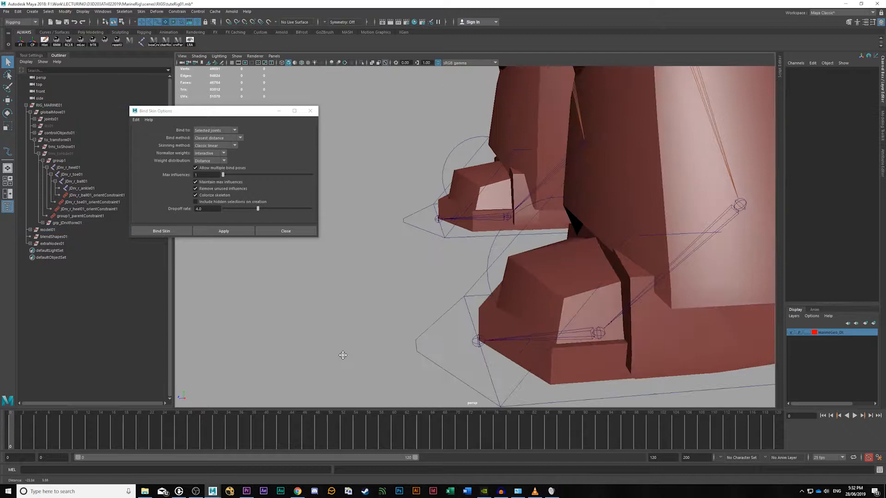
{"action": "left_click", "coordinate": [547, 334]}
{"action": "left_click_drag", "start_coordinate": [552, 336], "coordinate": [515, 330], "text": "alt"}
{"action": "left_click", "coordinate": [469, 258]}
{"action": "left_click", "coordinate": [497, 346]}
{"action": "left_click", "coordinate": [519, 318]}
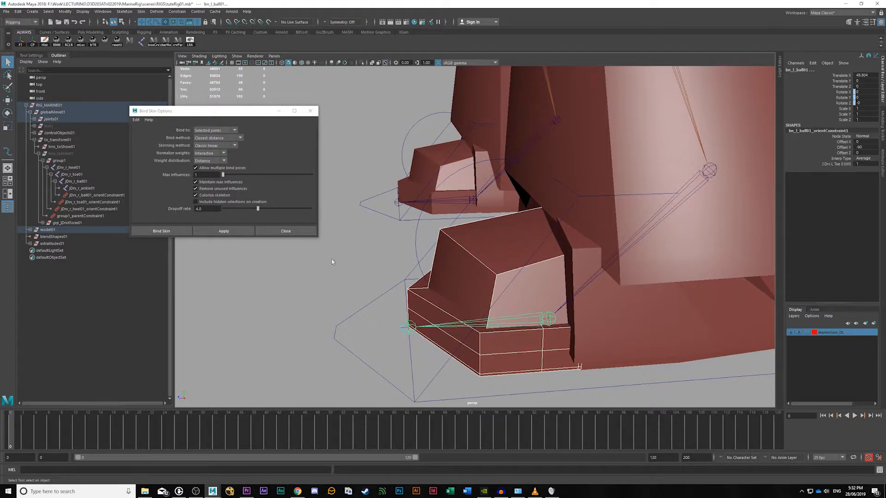
{"action": "left_click", "coordinate": [222, 232]}
Step: Skin-bind the left foot guard and foot sole to the joint bn_l_ankle01
{"action": "left_click_drag", "start_coordinate": [388, 305], "coordinate": [461, 314], "text": "alt"}
{"action": "left_click", "coordinate": [561, 316]}
{"action": "left_click_drag", "start_coordinate": [561, 316], "coordinate": [674, 304], "text": "alt"}
{"action": "left_click", "coordinate": [672, 293]}
{"action": "left_click", "coordinate": [611, 276], "text": "shift"}
{"action": "left_click_drag", "start_coordinate": [612, 277], "coordinate": [607, 282], "text": "alt"}
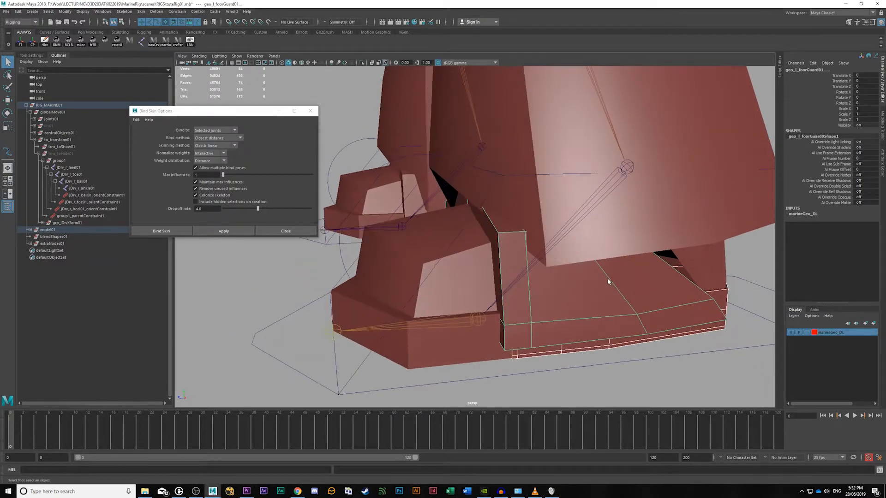
{"action": "left_click", "coordinate": [574, 230], "text": "shift"}
{"action": "left_click", "coordinate": [230, 229]}
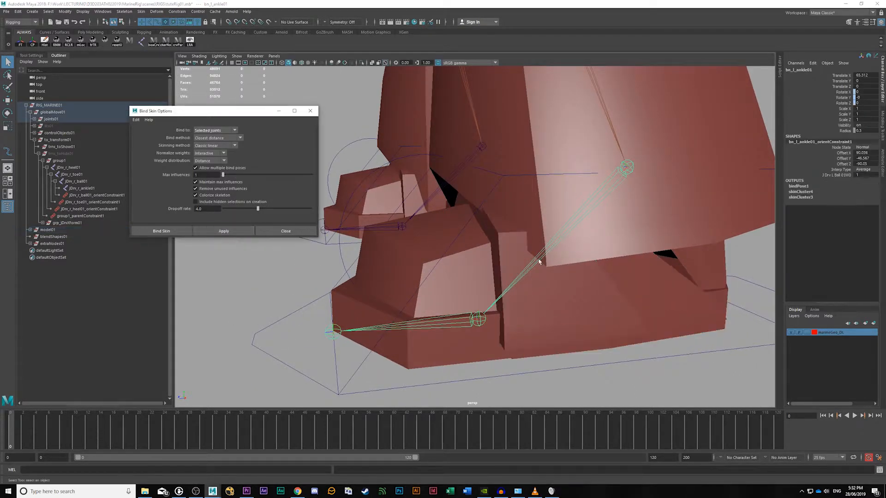
Step: Skin-bind the left lower leg armour geo_l_pLowerLegArmour01 to the joint bn_l_kneeB01
{"action": "left_click_drag", "start_coordinate": [576, 259], "coordinate": [607, 268], "text": "alt"}
{"action": "left_click", "coordinate": [628, 262]}
{"action": "left_click_drag", "start_coordinate": [600, 313], "coordinate": [583, 286], "text": "alt"}
{"action": "left_click", "coordinate": [559, 213]}
{"action": "left_click_drag", "start_coordinate": [559, 213], "coordinate": [625, 249], "text": "alt"}
{"action": "left_click", "coordinate": [617, 220]}
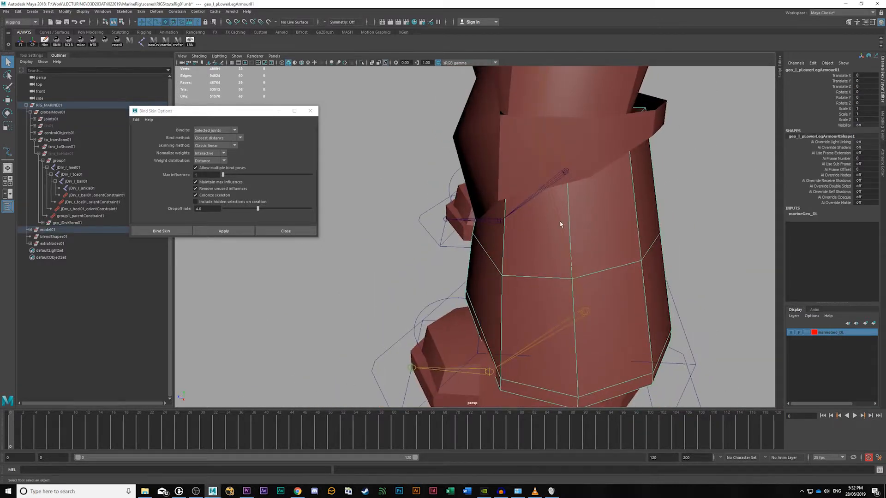
{"action": "left_click", "coordinate": [559, 223], "text": "shift"}
{"action": "left_click", "coordinate": [238, 233]}
{"action": "left_click_drag", "start_coordinate": [512, 253], "coordinate": [521, 328], "text": "alt"}
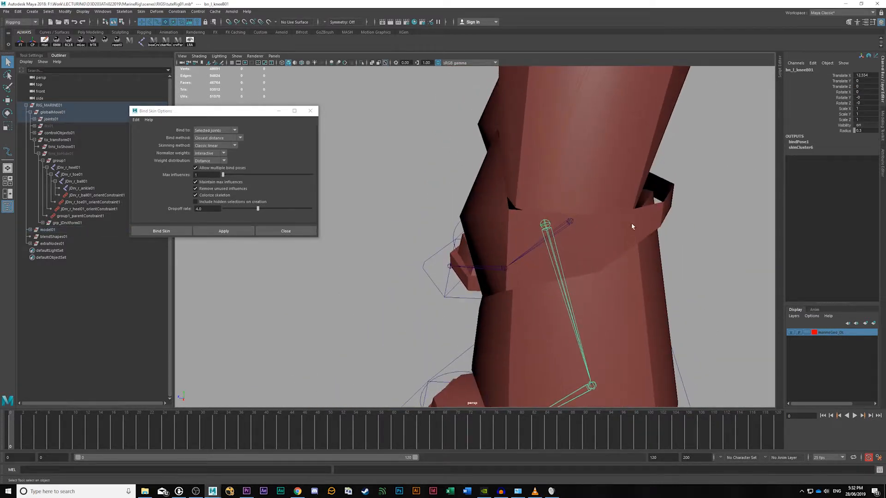
Step: Skin-bind the left knee armour to the knee joint just above bn_l_kneeB01
{"action": "left_click", "coordinate": [632, 224]}
{"action": "left_click", "coordinate": [540, 204], "text": "shift"}
{"action": "left_click", "coordinate": [223, 230]}
Step: Skin-bind the left thigh armour to the joint bn_l_hip01 with a maximum of 1 influence
{"action": "left_click_drag", "start_coordinate": [530, 240], "coordinate": [555, 272], "text": "alt"}
{"action": "left_click", "coordinate": [556, 273]}
{"action": "left_click", "coordinate": [549, 194], "text": "shift"}
{"action": "left_click_drag", "start_coordinate": [564, 212], "coordinate": [577, 304], "text": "alt"}
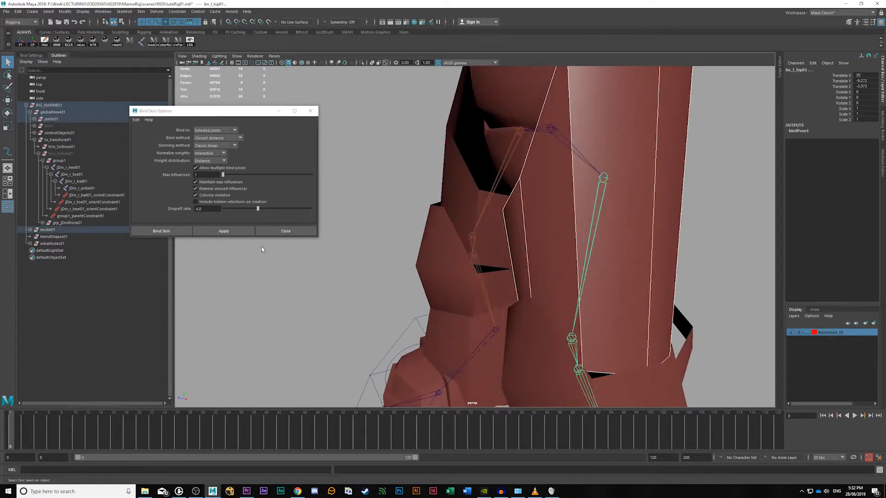
{"action": "left_click", "coordinate": [223, 231]}
Step: Skin-bind the right thigh armour to the right hip joint with the same bind options
{"action": "left_click_drag", "start_coordinate": [525, 233], "coordinate": [499, 193], "text": "alt"}
{"action": "left_click", "coordinate": [511, 213]}
{"action": "left_click", "coordinate": [514, 199], "text": "shift"}
{"action": "left_click", "coordinate": [223, 231]}
Step: Skin-bind the right knee armour to the joint bn_r_kneeA01
{"action": "left_click_drag", "start_coordinate": [530, 222], "coordinate": [553, 255], "text": "alt"}
{"action": "left_click", "coordinate": [552, 254]}
{"action": "left_click", "coordinate": [537, 256], "text": "shift"}
{"action": "left_click", "coordinate": [223, 230]}
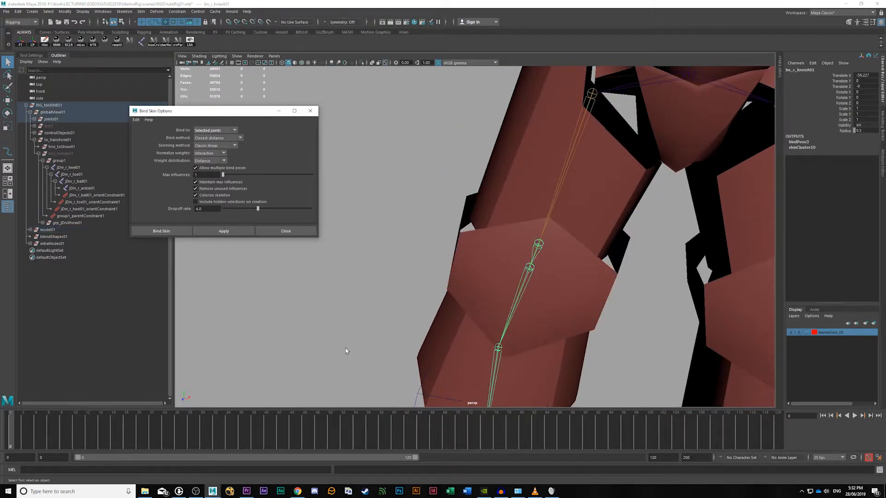
Step: Skin-bind the right lower leg armour to the joint bn_r_ankle01
{"action": "left_click_drag", "start_coordinate": [345, 352], "coordinate": [488, 238], "text": "alt"}
{"action": "left_click", "coordinate": [547, 260]}
{"action": "left_click", "coordinate": [538, 260], "text": "shift"}
{"action": "right_click_drag", "start_coordinate": [494, 262], "coordinate": [480, 276], "text": "alt"}
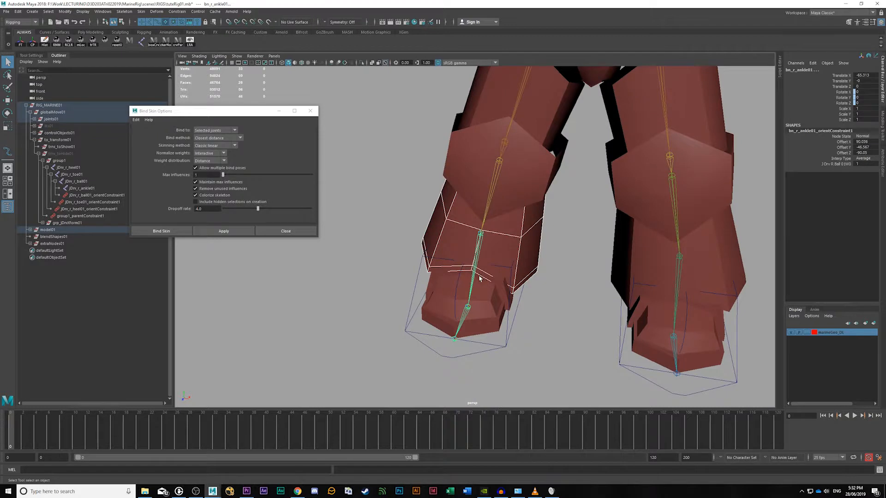
{"action": "key", "text": "g"}
Step: Skin-bind the right foot guard and foot sole pieces to the joint bn_r_ankle01
{"action": "left_click_drag", "start_coordinate": [413, 284], "coordinate": [471, 314], "text": "alt"}
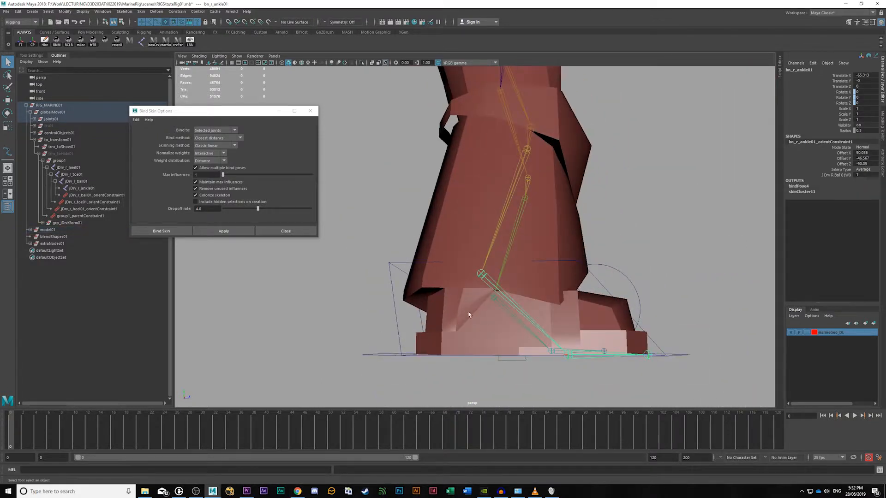
{"action": "left_click", "coordinate": [470, 315]}
{"action": "left_click", "coordinate": [454, 340], "text": "shift"}
{"action": "left_click", "coordinate": [512, 305], "text": "shift"}
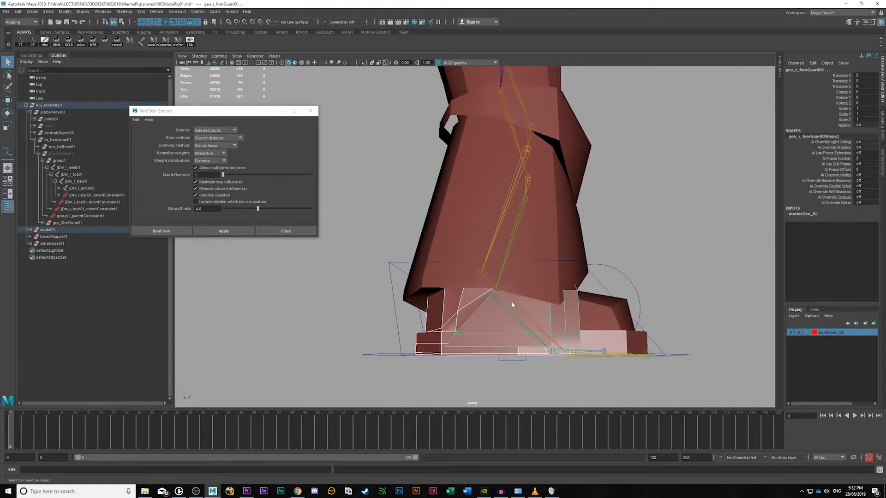
{"action": "left_click", "coordinate": [512, 301], "text": "shift"}
{"action": "mouse_move", "coordinate": [577, 337]}
{"action": "left_mouse_down", "text": "alt"}
{"action": "mouse_move", "coordinate": [557, 345]}
{"action": "mouse_move", "coordinate": [566, 357]}
{"action": "mouse_move", "coordinate": [590, 333]}
{"action": "left_mouse_up", "text": "alt"}
{"action": "key", "text": "g"}
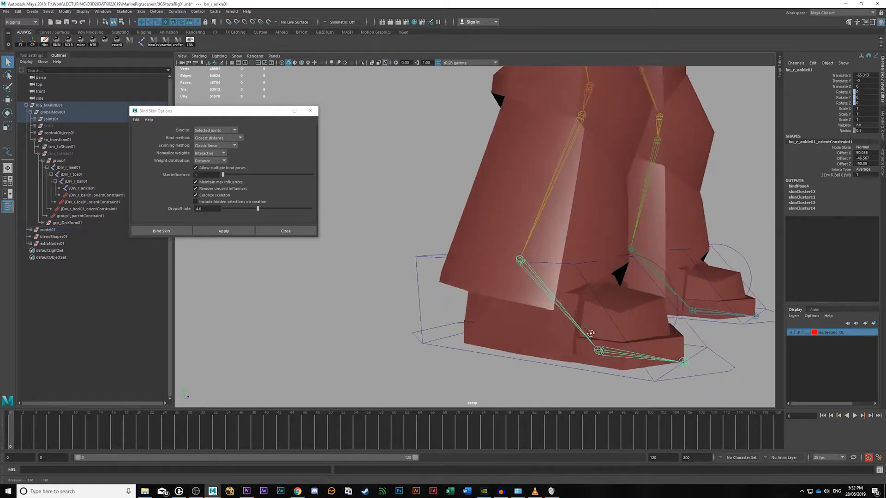
Step: Skin-bind the right toe armour and toe sole to the joint bn_r_ball01
{"action": "left_click", "coordinate": [594, 331]}
{"action": "left_click", "coordinate": [656, 345], "text": "shift"}
{"action": "left_click", "coordinate": [615, 353], "text": "shift"}
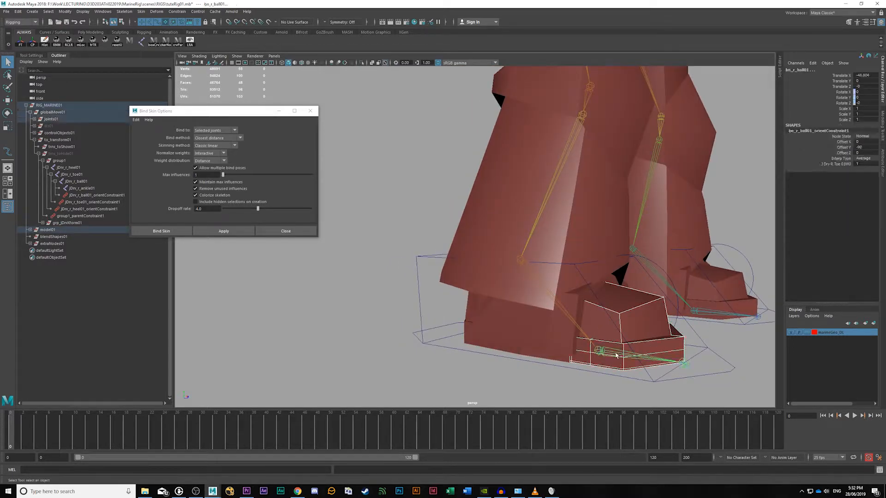
{"action": "key", "text": "g"}
Step: Move the right foot control around to test how the bound leg pieces follow, and undo the moves
{"action": "left_click_drag", "start_coordinate": [659, 371], "coordinate": [617, 326], "text": "alt"}
{"action": "left_click", "coordinate": [562, 326]}
{"action": "key", "text": "w"}
{"action": "left_click_drag", "start_coordinate": [499, 252], "coordinate": [530, 182]}
{"action": "left_click_drag", "start_coordinate": [572, 196], "coordinate": [611, 335], "text": "alt"}
{"action": "middle_click_drag", "start_coordinate": [611, 334], "coordinate": [643, 332]}
{"action": "key", "text": "z"}
{"action": "key", "text": "z"}
{"action": "key", "text": "z"}
{"action": "key", "text": "z"}
{"action": "left_click", "coordinate": [642, 330]}
Step: Unbind the skin of the right lower leg armour geo_r_pLowerLegArmour01
{"action": "left_click", "coordinate": [482, 257]}
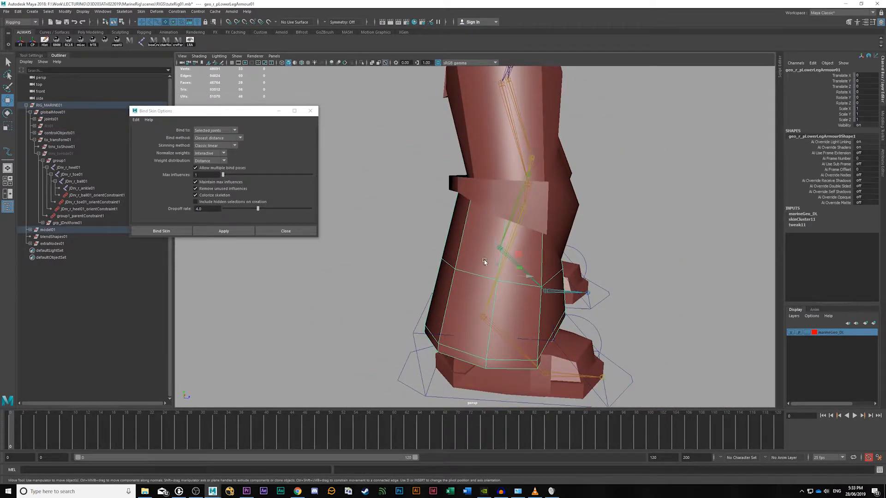
{"action": "left_click", "coordinate": [134, 12]}
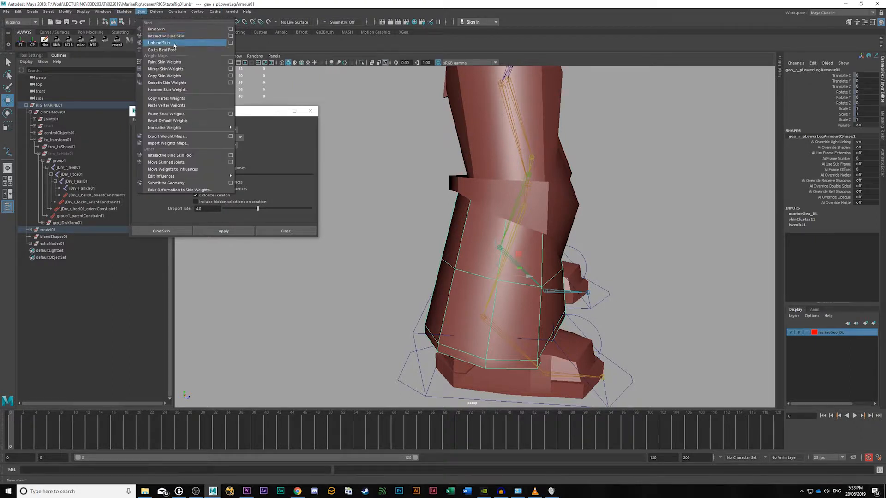
{"action": "left_click", "coordinate": [442, 269]}
{"action": "left_click", "coordinate": [465, 263]}
Step: Skin-bind the right lower leg armour geo_r_pLowerLegArmour01 to the joint bn_r_kneeB01
{"action": "left_click_drag", "start_coordinate": [467, 290], "coordinate": [433, 288], "text": "alt"}
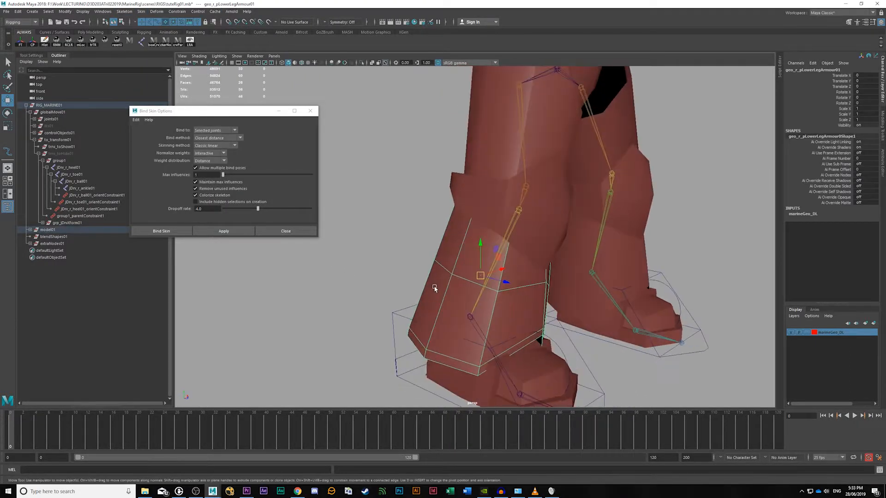
{"action": "middle_click_drag", "start_coordinate": [433, 288], "coordinate": [439, 256], "text": "alt"}
{"action": "left_click", "coordinate": [430, 227]}
{"action": "left_click", "coordinate": [480, 251]}
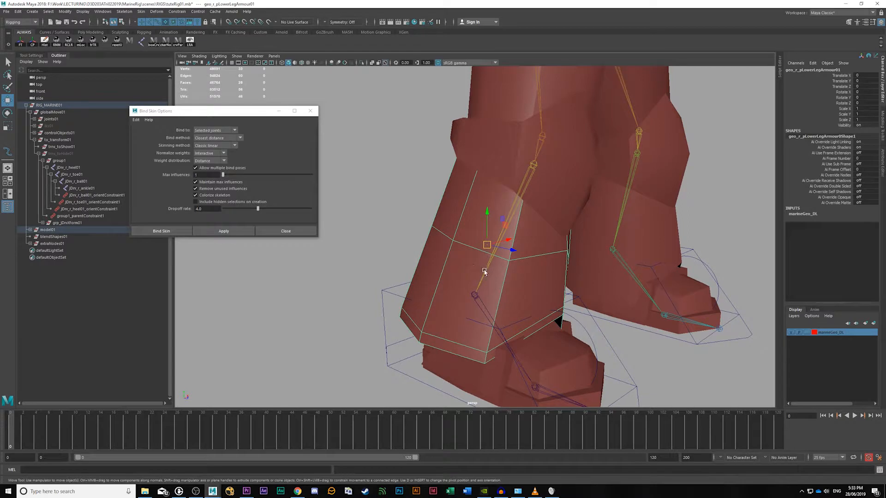
{"action": "left_click", "coordinate": [483, 271], "text": "shift"}
{"action": "left_click", "coordinate": [222, 232]}
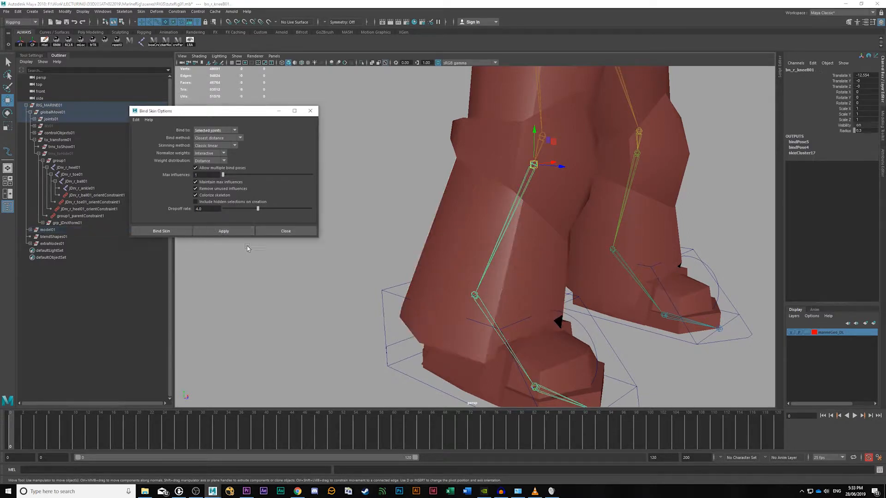
Step: Move CTRL_r_foot01 to check the rebound lower leg armour, and undo the moves
{"action": "right_click_drag", "start_coordinate": [428, 273], "coordinate": [414, 265], "text": "alt"}
{"action": "left_click_drag", "start_coordinate": [413, 266], "coordinate": [482, 266], "text": "alt"}
{"action": "left_click", "coordinate": [435, 368]}
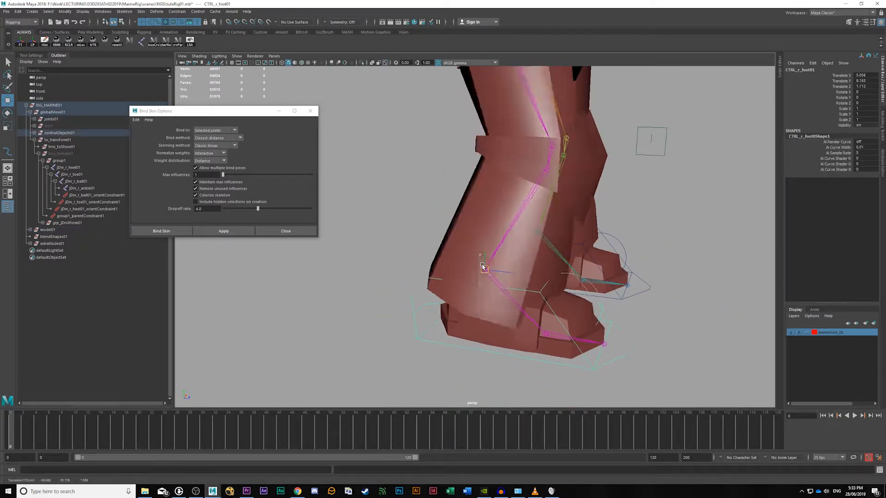
{"action": "key", "text": "ctrl+z"}
{"action": "key", "text": "ctrl+z"}
{"action": "key", "text": "ctrl+z"}
{"action": "key", "text": "ctrl+z"}
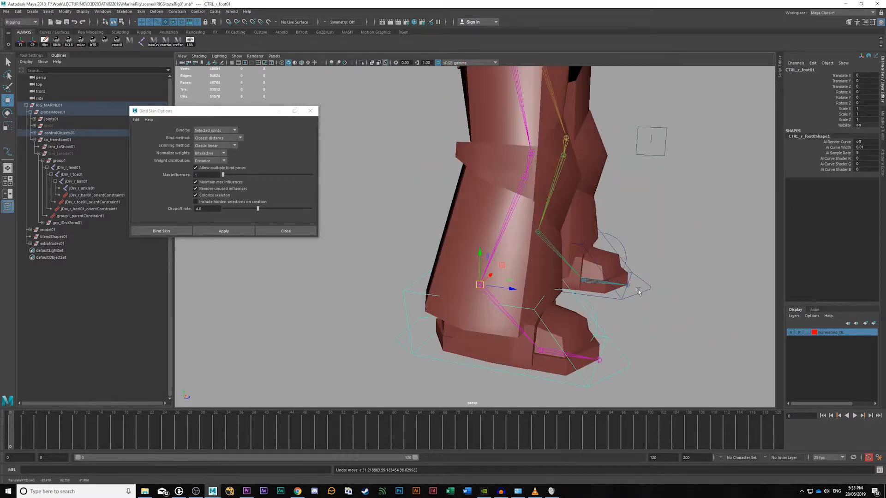
Step: Rotate the smaller controls on the right foot one after another to test the deformation, and undo each rotation
{"action": "left_click_drag", "start_coordinate": [638, 292], "coordinate": [568, 308], "text": "alt"}
{"action": "right_click_drag", "start_coordinate": [568, 308], "coordinate": [530, 310], "text": "alt"}
{"action": "middle_click_drag", "start_coordinate": [530, 310], "coordinate": [509, 289], "text": "alt"}
{"action": "left_click", "coordinate": [503, 315]}
{"action": "key", "text": "e"}
{"action": "left_click_drag", "start_coordinate": [498, 286], "coordinate": [514, 321]}
{"action": "left_click_drag", "start_coordinate": [514, 322], "coordinate": [549, 280], "text": "alt"}
{"action": "key", "text": "ctrl+z"}
{"action": "key", "text": "q"}
{"action": "left_click", "coordinate": [520, 259]}
{"action": "key", "text": "e"}
{"action": "left_click_drag", "start_coordinate": [499, 262], "coordinate": [402, 293], "text": "alt"}
{"action": "mouse_move", "coordinate": [429, 264]}
{"action": "left_mouse_down"}
{"action": "mouse_move", "coordinate": [406, 272]}
{"action": "mouse_move", "coordinate": [398, 296]}
{"action": "mouse_move", "coordinate": [424, 267]}
{"action": "left_mouse_up"}
{"action": "key", "text": "ctrl+z"}
Step: Rotate the main right foot control CTRL_r_foot01 to test the foot pieces, and undo the rotation
{"action": "key", "text": "q"}
{"action": "left_click", "coordinate": [490, 297]}
{"action": "key", "text": "w"}
{"action": "key", "text": "e"}
{"action": "left_click_drag", "start_coordinate": [467, 235], "coordinate": [499, 226]}
{"action": "key", "text": "ctrl+z"}
Step: Move CTRL_r_foot01 to several positions to test the bending of the whole right leg, and undo the moves
{"action": "key", "text": "w"}
{"action": "middle_click_drag", "start_coordinate": [500, 225], "coordinate": [530, 203]}
{"action": "left_click_drag", "start_coordinate": [572, 267], "coordinate": [479, 286], "text": "alt"}
{"action": "middle_click_drag", "start_coordinate": [478, 287], "coordinate": [533, 307]}
{"action": "middle_click_drag", "start_coordinate": [542, 288], "coordinate": [512, 322]}
{"action": "scroll", "coordinate": [504, 283], "scroll_direction": "down", "scroll_amount": 3}
{"action": "left_click_drag", "start_coordinate": [512, 323], "coordinate": [516, 359], "text": "alt"}
{"action": "middle_click_drag", "start_coordinate": [518, 361], "coordinate": [531, 292]}
{"action": "key", "text": "ctrl+z"}
{"action": "key", "text": "ctrl+z"}
{"action": "key", "text": "ctrl+z"}
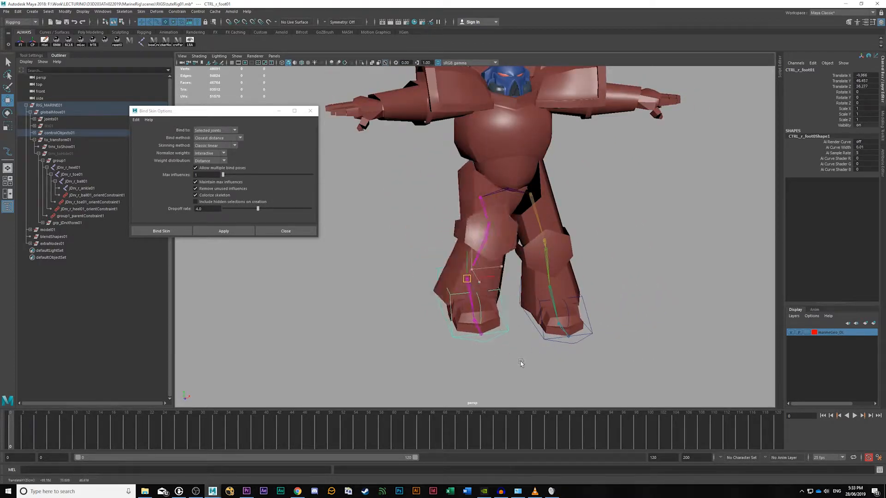
{"action": "key", "text": "ctrl+z"}
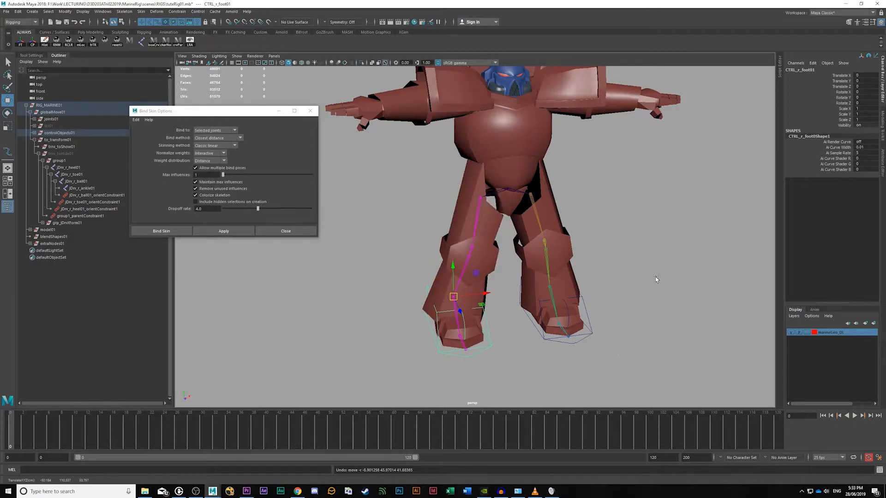
Step: Raise CTRL_r_foot01 once more to bend the right leg, and reset its translation channels
{"action": "left_click_drag", "start_coordinate": [453, 298], "coordinate": [462, 255]}
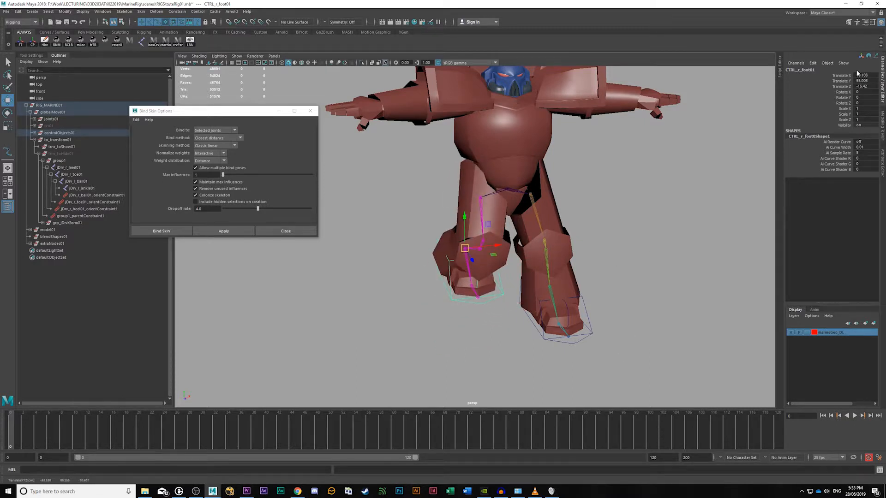
{"action": "left_click_drag", "start_coordinate": [863, 76], "coordinate": [865, 87]}
{"action": "key", "text": "Return"}
{"action": "left_click", "coordinate": [600, 258]}
Step: Move CTRL_l_foot01 to test the bending of the left leg armour, and undo the moves
{"action": "left_click_drag", "start_coordinate": [599, 258], "coordinate": [551, 279], "text": "alt"}
{"action": "middle_click_drag", "start_coordinate": [551, 279], "coordinate": [512, 230], "text": "alt"}
{"action": "right_click_drag", "start_coordinate": [511, 231], "coordinate": [623, 279], "text": "alt"}
{"action": "left_click_drag", "start_coordinate": [623, 278], "coordinate": [553, 307], "text": "alt"}
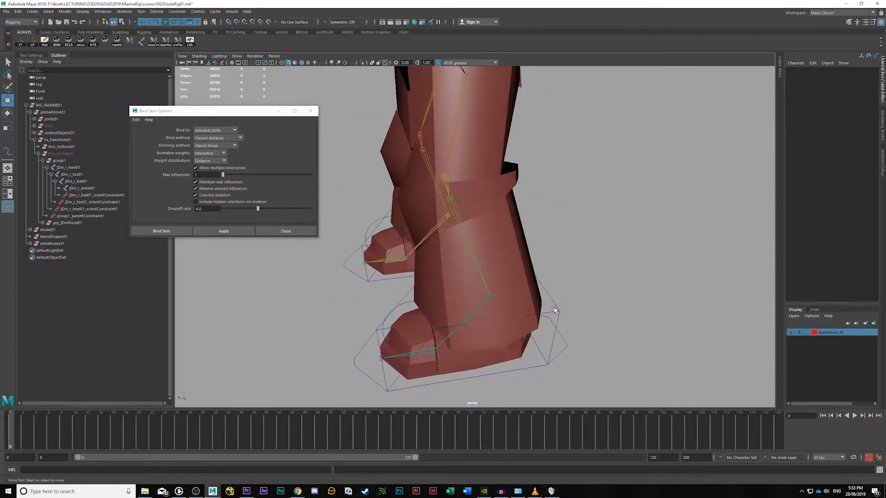
{"action": "left_click", "coordinate": [554, 309]}
{"action": "left_click_drag", "start_coordinate": [482, 296], "coordinate": [401, 192], "text": "alt"}
{"action": "scroll", "coordinate": [401, 192], "scroll_direction": "down", "scroll_amount": 4}
{"action": "left_click_drag", "start_coordinate": [629, 273], "coordinate": [661, 320], "text": "alt"}
{"action": "middle_click_drag", "start_coordinate": [661, 321], "coordinate": [635, 313]}
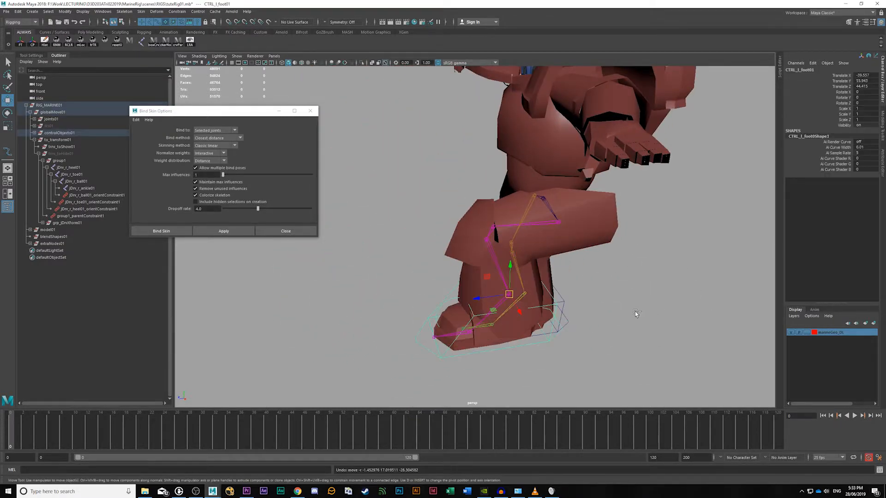
{"action": "key", "text": "ctrl+z"}
{"action": "left_click", "coordinate": [631, 333]}
Step: Close the Bind Skin options once both legs are bound
{"action": "scroll", "coordinate": [675, 281], "scroll_direction": "up", "scroll_amount": 4}
{"action": "left_click_drag", "start_coordinate": [522, 300], "coordinate": [642, 301], "text": "alt"}
{"action": "scroll", "coordinate": [549, 278], "scroll_direction": "down", "scroll_amount": 6}
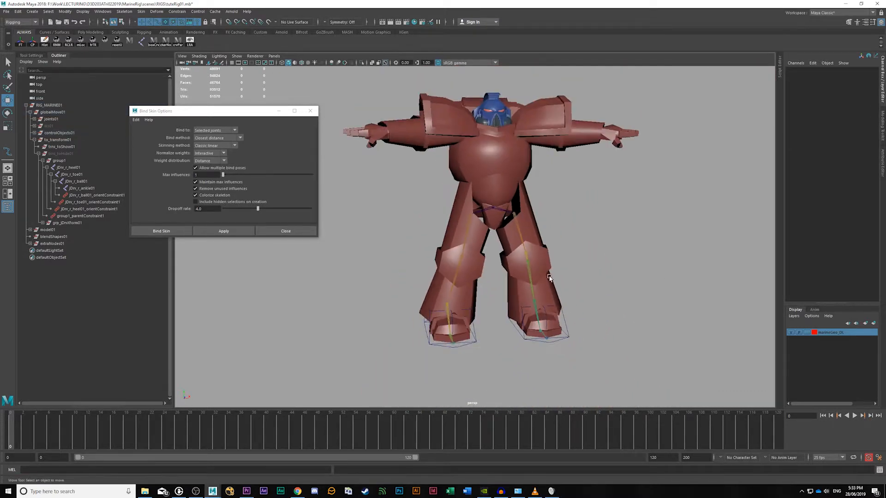
{"action": "left_click", "coordinate": [285, 231]}
Step: Select the root joint bn_root01 at the marine's pelvis
{"action": "scroll", "coordinate": [325, 319], "scroll_direction": "up", "scroll_amount": 5}
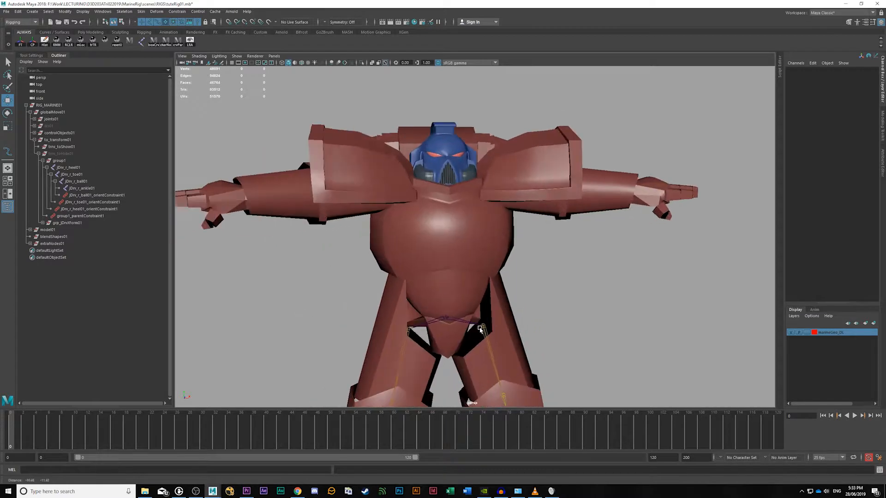
{"action": "middle_click_drag", "start_coordinate": [479, 328], "coordinate": [506, 321], "text": "alt"}
{"action": "left_click_drag", "start_coordinate": [431, 222], "coordinate": [327, 180], "text": "alt"}
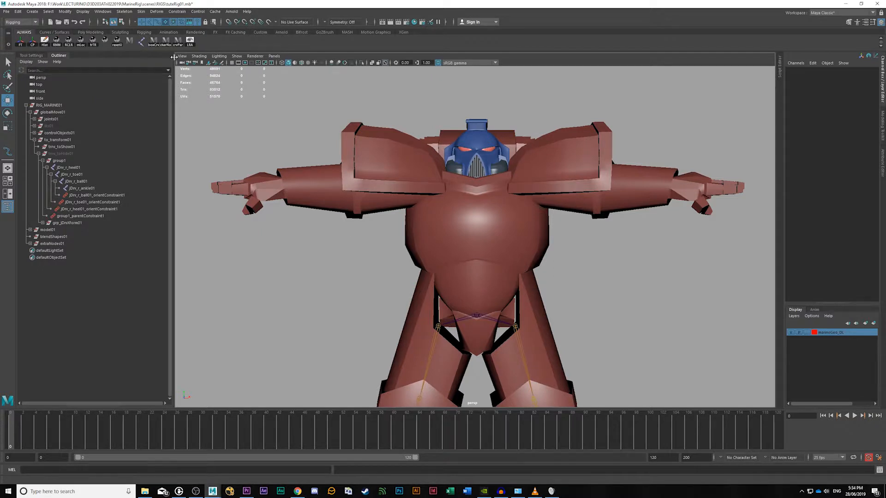
{"action": "left_click", "coordinate": [480, 317]}
{"action": "middle_click_drag", "start_coordinate": [579, 355], "coordinate": [594, 288], "text": "alt"}
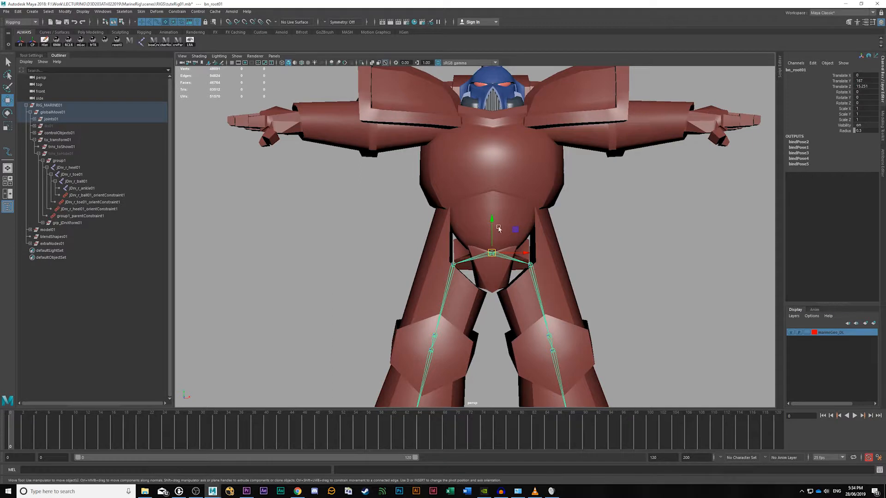
Step: Create a box control curve and snap it onto the root joint at the hips
{"action": "left_click", "coordinate": [315, 234]}
{"action": "left_click", "coordinate": [153, 42]}
{"action": "middle_click_drag", "start_coordinate": [391, 319], "coordinate": [547, 254], "text": "alt"}
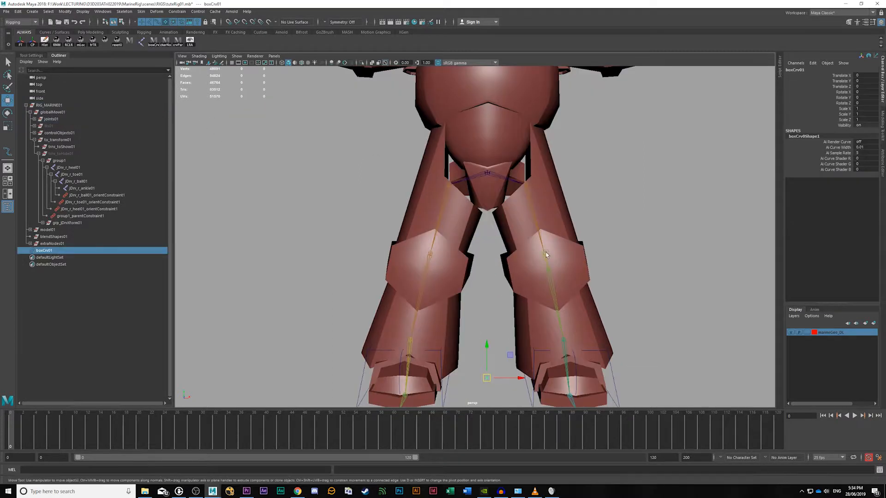
{"action": "middle_click", "coordinate": [487, 176]}
{"action": "right_click_drag", "start_coordinate": [463, 200], "coordinate": [415, 196], "text": "alt"}
{"action": "key", "text": "r"}
{"action": "middle_click_drag", "start_coordinate": [493, 205], "coordinate": [506, 286], "text": "alt"}
{"action": "key", "text": "w"}
{"action": "left_click_drag", "start_coordinate": [530, 299], "coordinate": [582, 320], "text": "alt"}
{"action": "key", "text": "v"}
{"action": "left_click_drag", "start_coordinate": [471, 235], "coordinate": [513, 242]}
Step: Scale the box curve up around the marine's hips
{"action": "key", "text": "r"}
{"action": "left_click_drag", "start_coordinate": [479, 208], "coordinate": [501, 219]}
{"action": "left_click_drag", "start_coordinate": [496, 226], "coordinate": [528, 240], "text": "alt"}
Step: Switch the box curve to component editing and widen its selected control vertices across the hips
{"action": "key", "text": "q"}
{"action": "right_click_drag", "start_coordinate": [528, 240], "coordinate": [512, 207]}
{"action": "left_click_drag", "start_coordinate": [562, 308], "coordinate": [472, 327]}
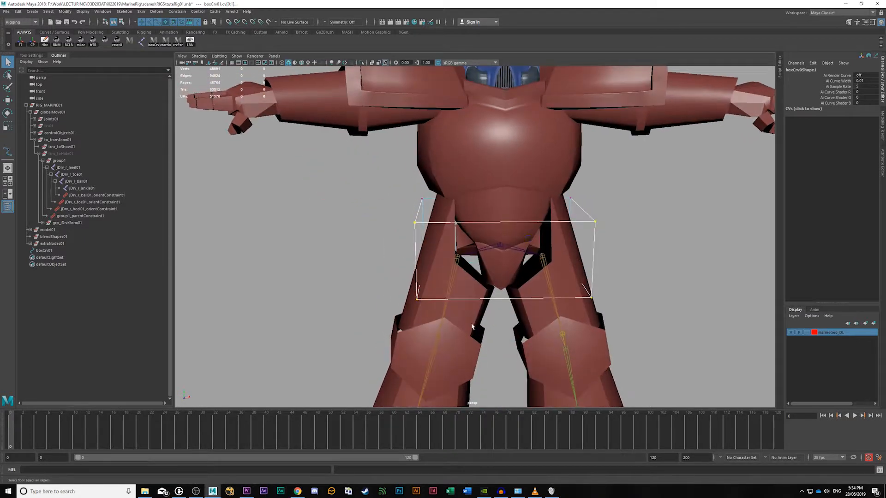
{"action": "key", "text": "r"}
{"action": "left_click_drag", "start_coordinate": [533, 262], "coordinate": [610, 259]}
{"action": "middle_click_drag", "start_coordinate": [521, 267], "coordinate": [619, 264], "text": "alt"}
{"action": "left_click_drag", "start_coordinate": [468, 226], "coordinate": [462, 210], "text": "alt"}
Step: Move the box curve's rear control vertices backward so the box encloses the pelvis in depth
{"action": "left_click_drag", "start_coordinate": [467, 199], "coordinate": [504, 316]}
{"action": "key", "text": "w"}
{"action": "key", "text": "r"}
{"action": "key", "text": "w"}
{"action": "mouse_move", "coordinate": [517, 251]}
{"action": "left_mouse_down"}
{"action": "mouse_move", "coordinate": [500, 254]}
{"action": "mouse_move", "coordinate": [505, 264]}
{"action": "mouse_move", "coordinate": [501, 253]}
{"action": "left_mouse_up"}
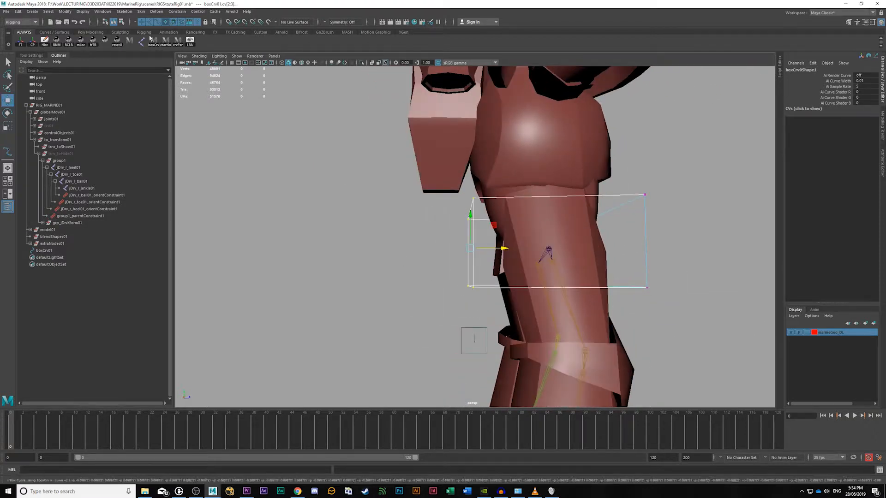
Step: Taper the box curve by scaling its bottom control vertices inward, and return to object mode
{"action": "left_click_drag", "start_coordinate": [454, 274], "coordinate": [702, 308]}
{"action": "key", "text": "r"}
{"action": "left_click_drag", "start_coordinate": [540, 286], "coordinate": [513, 288]}
{"action": "left_click_drag", "start_coordinate": [680, 345], "coordinate": [570, 330], "text": "alt"}
{"action": "left_click_drag", "start_coordinate": [509, 296], "coordinate": [512, 297]}
{"action": "left_click_drag", "start_coordinate": [606, 313], "coordinate": [747, 317], "text": "alt"}
{"action": "left_click_drag", "start_coordinate": [698, 227], "coordinate": [549, 233], "text": "alt"}
{"action": "key", "text": "w"}
{"action": "key", "text": "q"}
{"action": "left_click_drag", "start_coordinate": [651, 217], "coordinate": [652, 248], "text": "alt"}
{"action": "key", "text": "F8"}
Step: Test-rotate the hip box curve and undo the rotation
{"action": "left_click", "coordinate": [697, 204]}
{"action": "left_click", "coordinate": [646, 219]}
{"action": "key", "text": "w"}
{"action": "left_click_drag", "start_coordinate": [565, 277], "coordinate": [648, 285], "text": "alt"}
{"action": "key", "text": "e"}
{"action": "left_click_drag", "start_coordinate": [552, 241], "coordinate": [579, 253]}
{"action": "key", "text": "ctrl+z"}
{"action": "key", "text": "ctrl+z"}
{"action": "left_click_drag", "start_coordinate": [710, 302], "coordinate": [623, 309], "text": "alt"}
Step: Freeze the transformations of the hip box curve
{"action": "left_click", "coordinate": [554, 202]}
{"action": "left_click", "coordinate": [545, 215]}
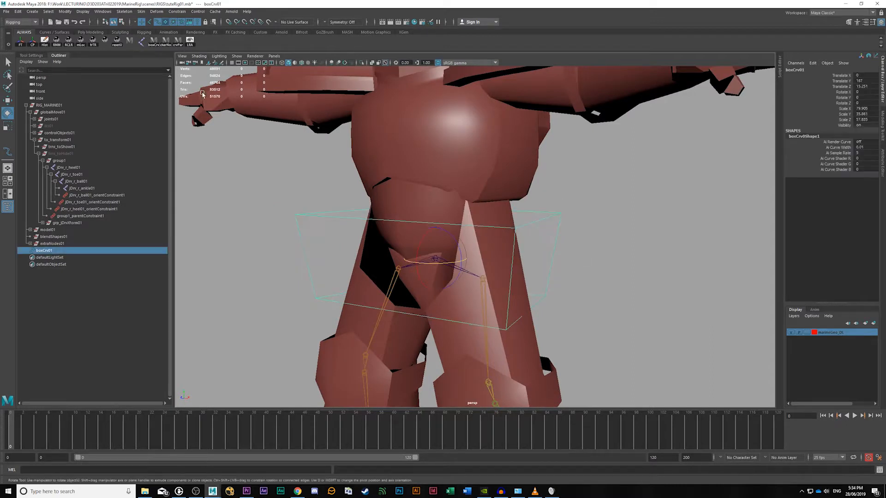
{"action": "left_click", "coordinate": [19, 41]}
{"action": "left_click", "coordinate": [621, 252]}
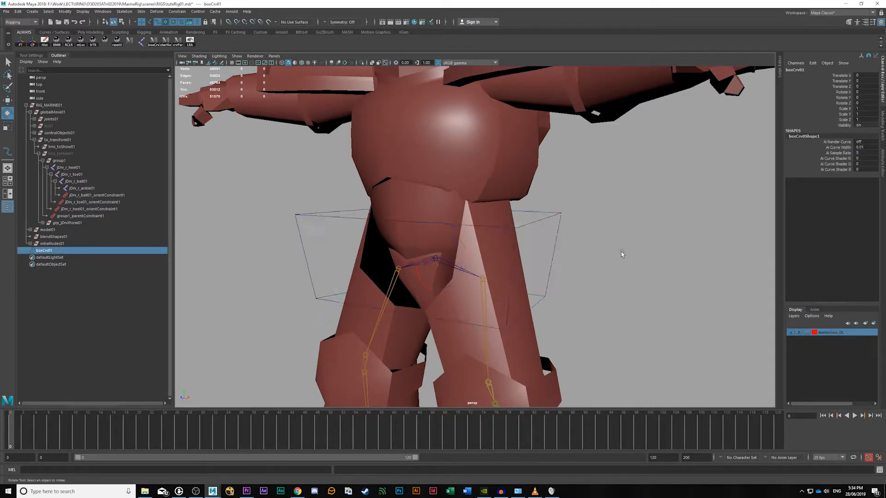
Step: Rename the hip box curve to CTRL_hips01
{"action": "left_click_drag", "start_coordinate": [621, 251], "coordinate": [662, 253], "text": "alt"}
{"action": "left_click", "coordinate": [579, 223]}
{"action": "key", "text": "q"}
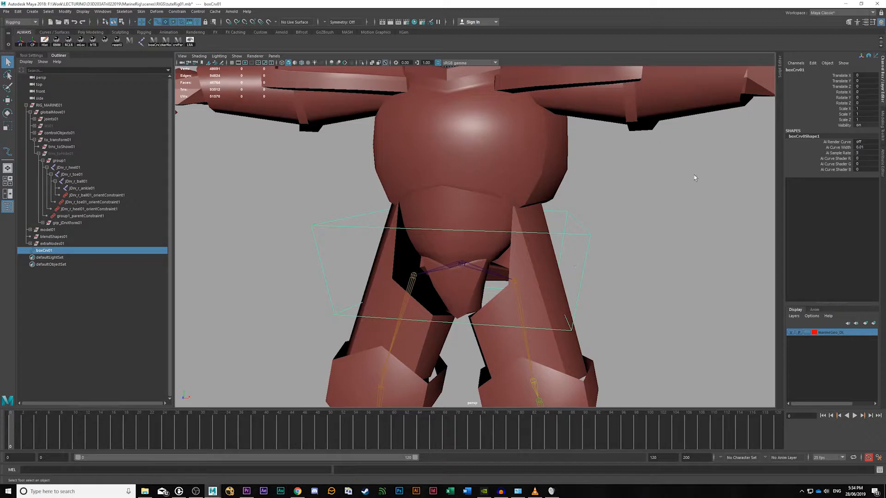
{"action": "left_click", "coordinate": [803, 69]}
{"action": "type", "text": "CTRL_hips01"}
{"action": "key", "text": "Return"}
Step: Parent-constrain the bn_root01 joint to the CTRL_hips01 control
{"action": "left_click", "coordinate": [463, 265], "text": "shift"}
{"action": "left_click", "coordinate": [470, 230], "text": "shift"}
{"action": "left_click", "coordinate": [459, 269], "text": "shift"}
{"action": "left_click", "coordinate": [468, 290], "text": "shift"}
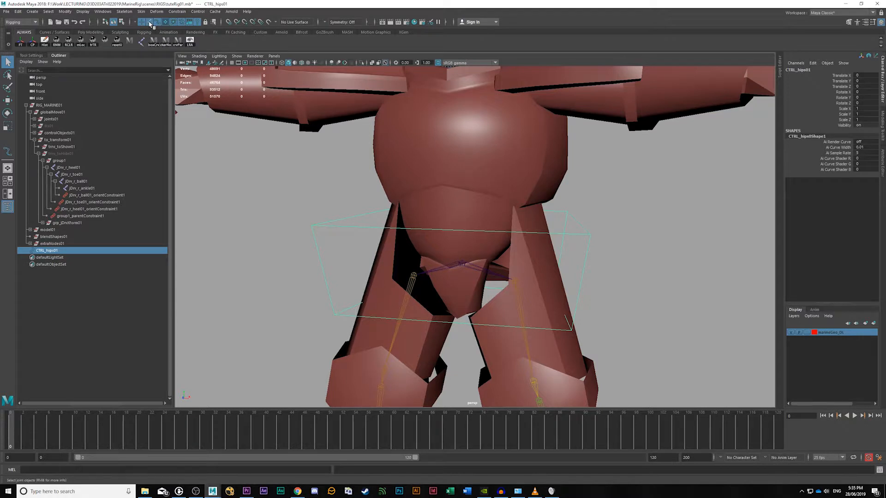
{"action": "left_click", "coordinate": [599, 247]}
{"action": "left_click", "coordinate": [589, 241]}
{"action": "left_click", "coordinate": [475, 271], "text": "shift"}
{"action": "left_click", "coordinate": [601, 258]}
{"action": "left_click", "coordinate": [588, 245]}
{"action": "left_click", "coordinate": [468, 266], "text": "shift"}
{"action": "left_click", "coordinate": [177, 11]}
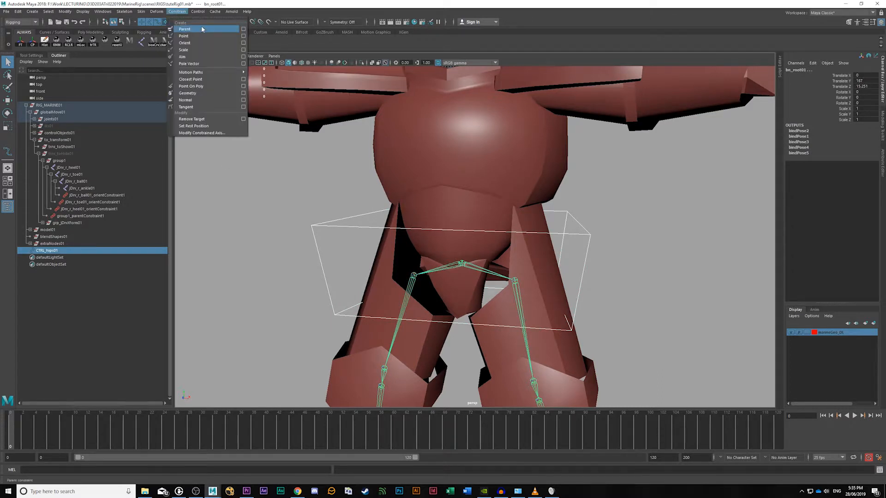
{"action": "left_click", "coordinate": [200, 28]}
Step: Test the constraint by rotating and moving CTRL_hips01, and undo the test transforms
{"action": "left_click", "coordinate": [641, 224]}
{"action": "left_click", "coordinate": [590, 235]}
{"action": "key", "text": "e"}
{"action": "left_click_drag", "start_coordinate": [488, 261], "coordinate": [572, 351]}
{"action": "key", "text": "ctrl+z"}
{"action": "key", "text": "w"}
{"action": "scroll", "coordinate": [467, 317], "scroll_direction": "down", "scroll_amount": 8}
{"action": "mouse_move", "coordinate": [619, 368]}
{"action": "middle_mouse_down"}
{"action": "mouse_move", "coordinate": [589, 341]}
{"action": "mouse_move", "coordinate": [623, 369]}
{"action": "mouse_move", "coordinate": [609, 387]}
{"action": "mouse_move", "coordinate": [599, 380]}
{"action": "mouse_move", "coordinate": [639, 400]}
{"action": "mouse_move", "coordinate": [577, 355]}
{"action": "mouse_move", "coordinate": [626, 354]}
{"action": "mouse_move", "coordinate": [570, 347]}
{"action": "mouse_move", "coordinate": [635, 386]}
{"action": "mouse_move", "coordinate": [629, 377]}
{"action": "middle_mouse_up"}
{"action": "key", "text": "ctrl+z"}
{"action": "key", "text": "ctrl+z"}
{"action": "left_click_drag", "start_coordinate": [628, 357], "coordinate": [611, 361], "text": "alt"}
{"action": "scroll", "coordinate": [611, 361], "scroll_direction": "up", "scroll_amount": 3}
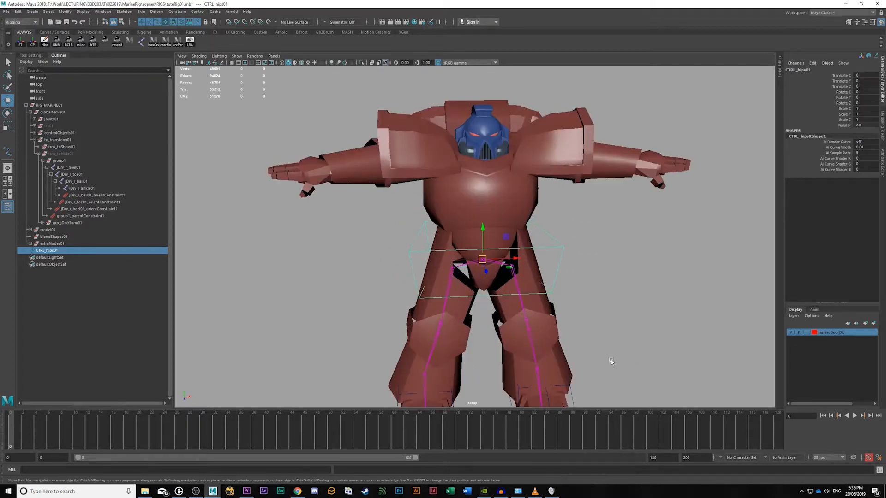
Step: Bind the geo_codPiece01 mesh to the bn_root01 joint with Bind Skin
{"action": "left_click", "coordinate": [682, 326]}
{"action": "middle_click_drag", "start_coordinate": [605, 309], "coordinate": [586, 293], "text": "alt"}
{"action": "scroll", "coordinate": [528, 311], "scroll_direction": "up", "scroll_amount": 4}
{"action": "left_click", "coordinate": [527, 310]}
{"action": "left_click", "coordinate": [462, 280]}
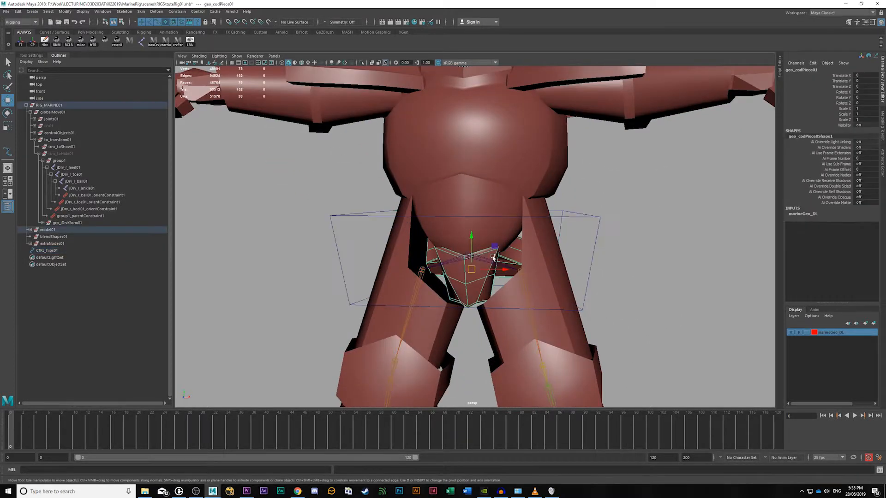
{"action": "right_click_drag", "start_coordinate": [436, 231], "coordinate": [535, 276], "text": "alt"}
{"action": "left_click", "coordinate": [500, 273]}
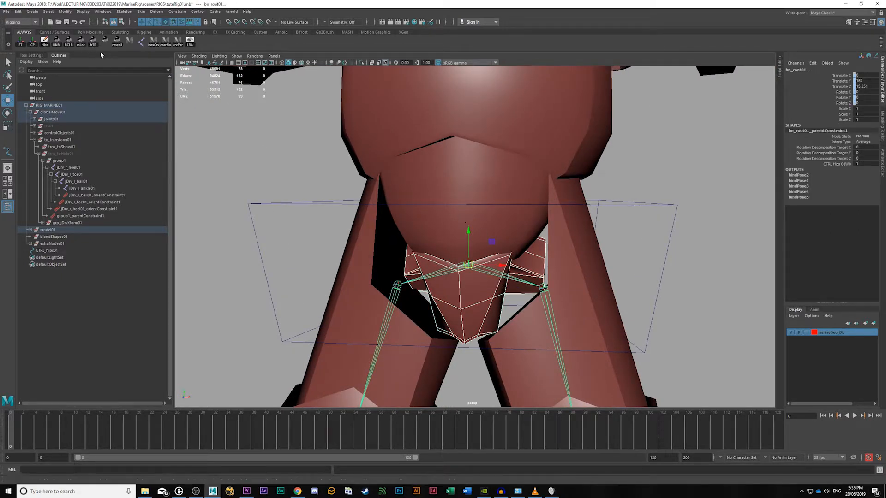
{"action": "left_click", "coordinate": [140, 12]}
{"action": "left_click", "coordinate": [170, 31]}
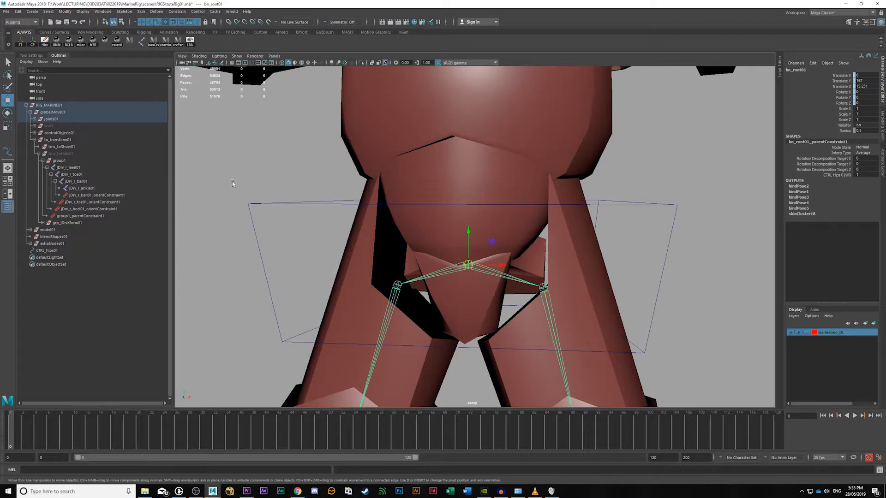
Step: Test the codpiece binding by moving CTRL_hips01, and undo the movement
{"action": "left_click", "coordinate": [236, 180]}
{"action": "scroll", "coordinate": [390, 257], "scroll_direction": "down", "scroll_amount": 3}
{"action": "left_click", "coordinate": [596, 209]}
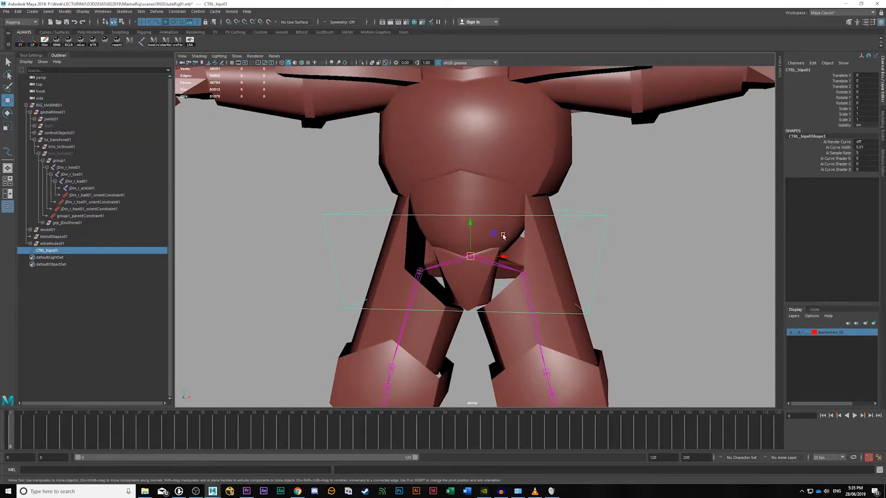
{"action": "left_click_drag", "start_coordinate": [473, 217], "coordinate": [425, 340]}
{"action": "key", "text": "ctrl+z"}
{"action": "key", "text": "ctrl+z"}
{"action": "key", "text": "ctrl+z"}
{"action": "left_click", "coordinate": [636, 297]}
{"action": "mouse_move", "coordinate": [636, 296]}
{"action": "left_mouse_down", "text": "alt"}
{"action": "mouse_move", "coordinate": [523, 292]}
{"action": "mouse_move", "coordinate": [627, 292]}
{"action": "left_mouse_up", "text": "alt"}
{"action": "right_click_drag", "start_coordinate": [628, 293], "coordinate": [556, 273], "text": "alt"}
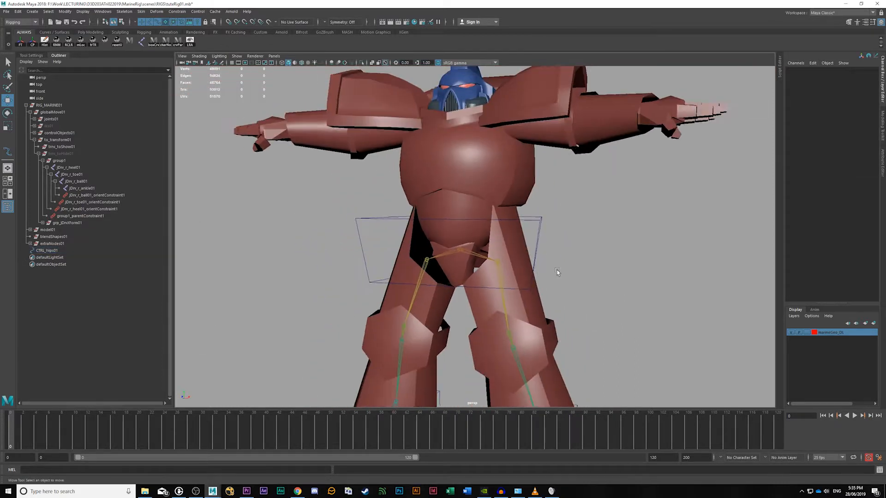
{"action": "middle_click_drag", "start_coordinate": [557, 272], "coordinate": [563, 340], "text": "alt"}
{"action": "mouse_move", "coordinate": [560, 244]}
{"action": "left_mouse_down", "text": "alt"}
{"action": "mouse_move", "coordinate": [646, 253]}
{"action": "mouse_move", "coordinate": [553, 244]}
{"action": "left_mouse_up", "text": "alt"}
{"action": "right_click_drag", "start_coordinate": [554, 245], "coordinate": [512, 278], "text": "alt"}
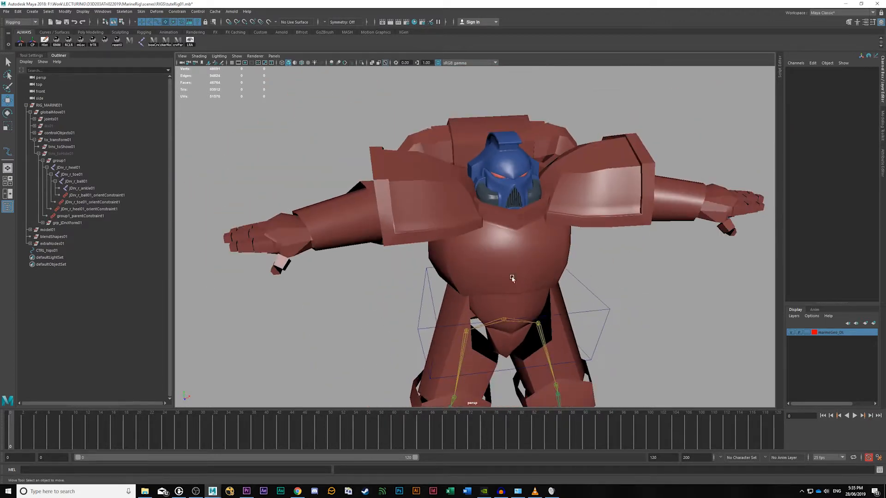
{"action": "left_click_drag", "start_coordinate": [570, 316], "coordinate": [590, 305], "text": "alt"}
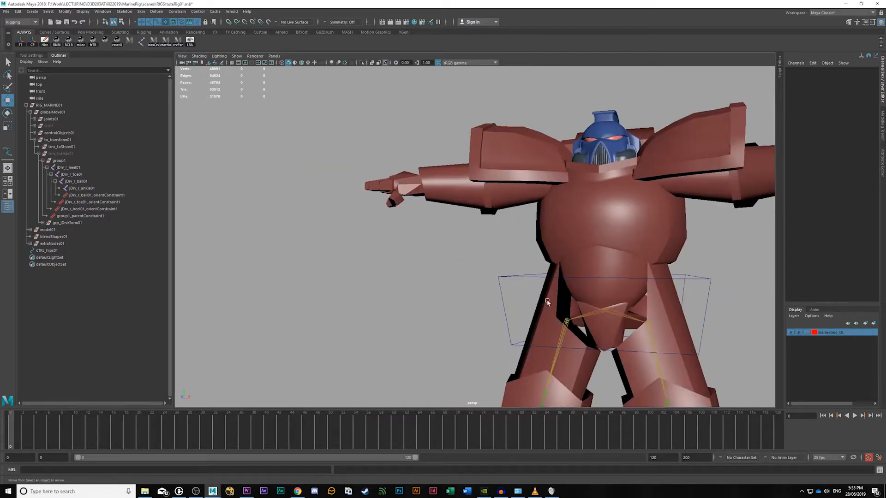
Step: Start the Joint Tool in the front view and display the torso shaded without the wireframe overlay
{"action": "key", "text": "space"}
{"action": "scroll", "coordinate": [461, 227], "scroll_direction": "down", "scroll_amount": 5}
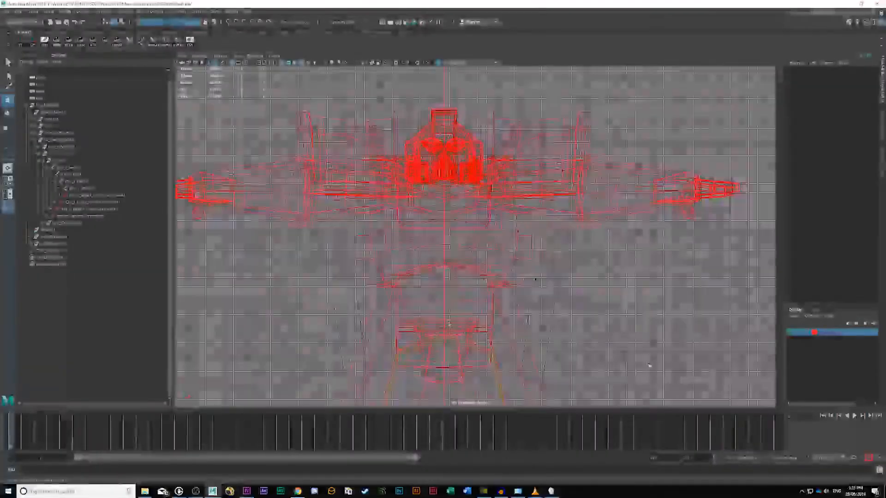
{"action": "scroll", "coordinate": [564, 301], "scroll_direction": "up", "scroll_amount": 5}
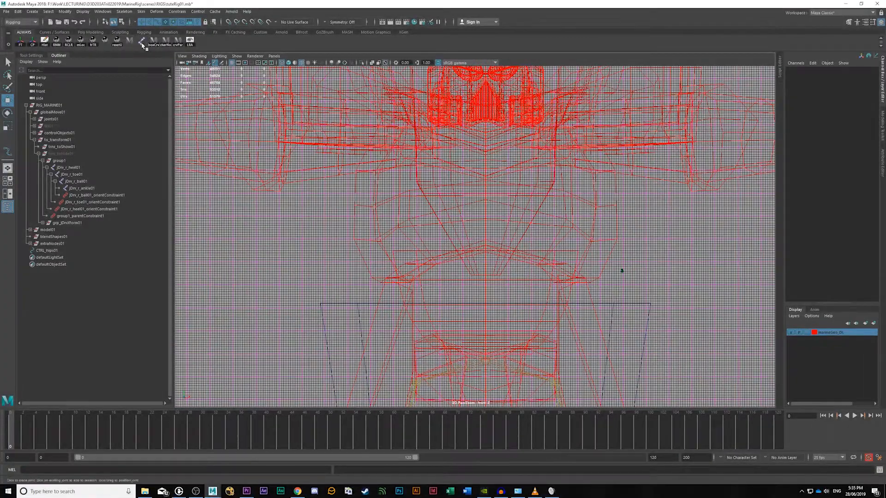
{"action": "scroll", "coordinate": [484, 240], "scroll_direction": "up", "scroll_amount": 3}
{"action": "left_click_drag", "start_coordinate": [484, 240], "coordinate": [480, 205], "text": "alt"}
{"action": "middle_click_drag", "start_coordinate": [480, 206], "coordinate": [486, 218], "text": "alt"}
{"action": "mouse_move", "coordinate": [486, 218]}
{"action": "right_mouse_down", "text": "alt"}
{"action": "mouse_move", "coordinate": [581, 273]}
{"action": "mouse_move", "coordinate": [484, 247]}
{"action": "right_mouse_up", "text": "alt"}
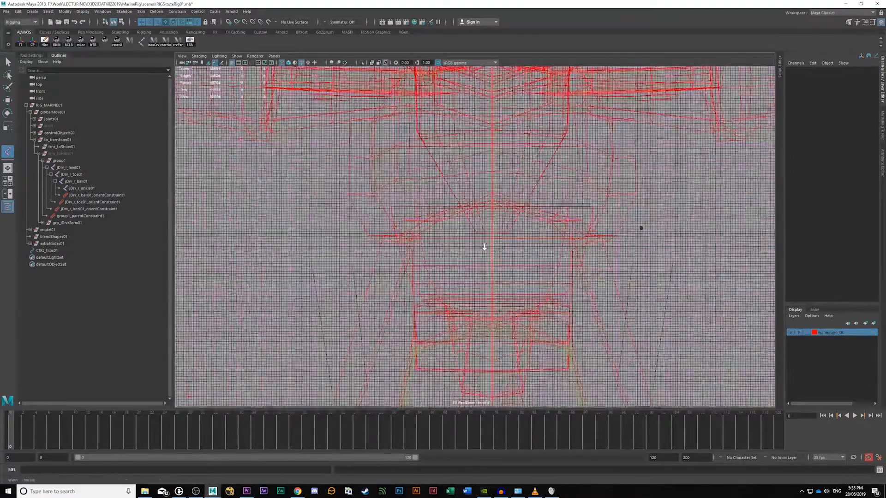
{"action": "key", "text": "5"}
{"action": "left_click", "coordinate": [386, 63]}
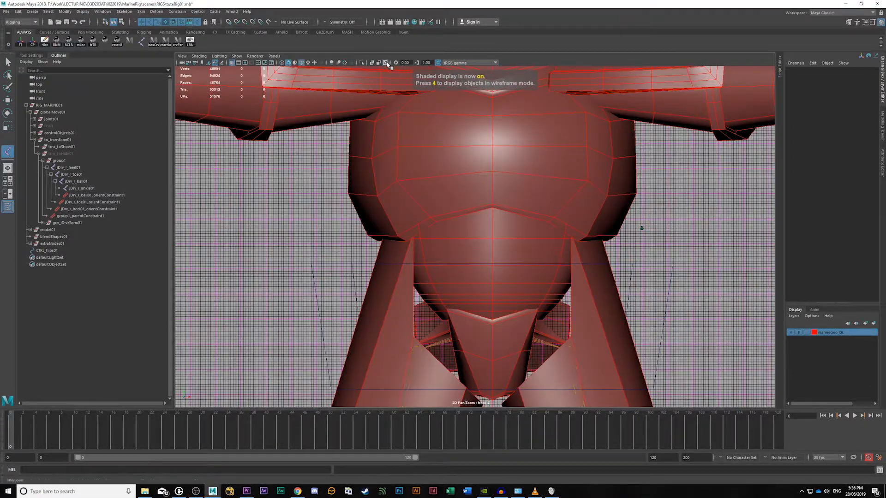
{"action": "left_click", "coordinate": [301, 63]}
{"action": "middle_click_drag", "start_coordinate": [556, 276], "coordinate": [541, 247], "text": "alt"}
{"action": "left_click", "coordinate": [386, 64]}
{"action": "middle_click_drag", "start_coordinate": [523, 282], "coordinate": [513, 321], "text": "alt"}
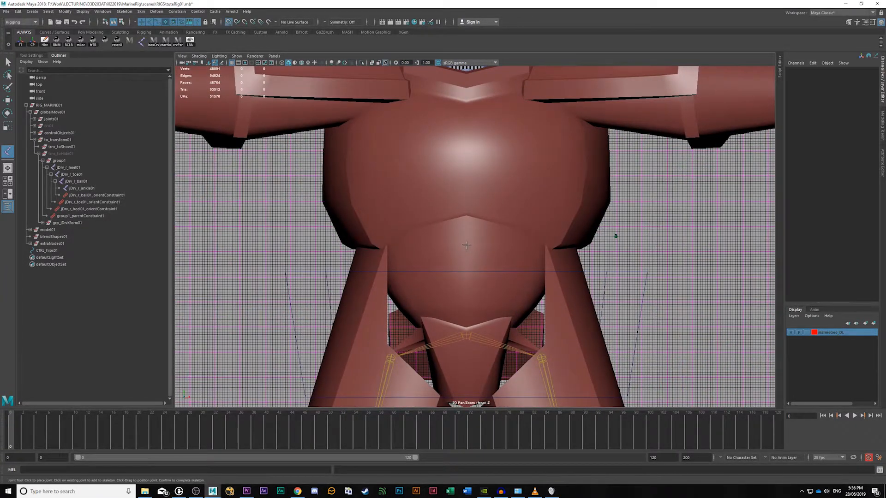
Step: Place a joint on the centre line above the belly at Y 200 and duplicate it up to mid-chest
{"action": "left_click", "coordinate": [465, 220]}
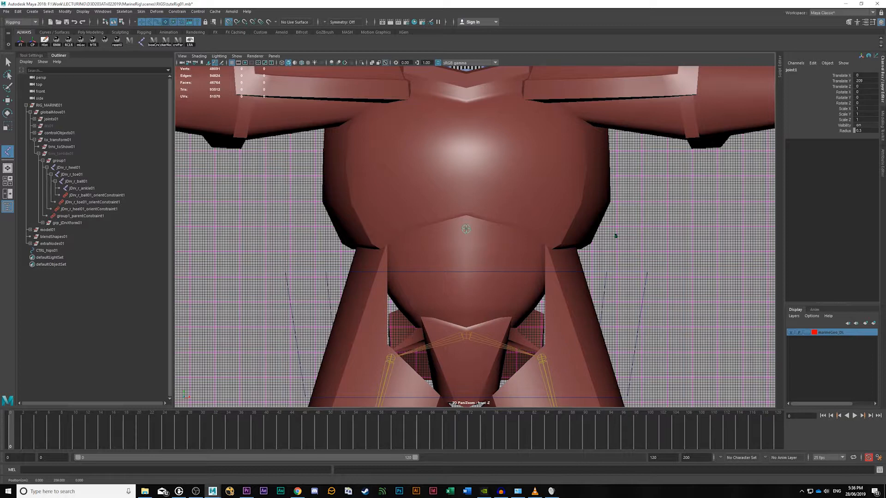
{"action": "left_click_drag", "start_coordinate": [466, 229], "coordinate": [465, 228]}
{"action": "middle_click_drag", "start_coordinate": [540, 243], "coordinate": [550, 309], "text": "alt"}
{"action": "key", "text": "w"}
{"action": "key", "text": "ctrl+d"}
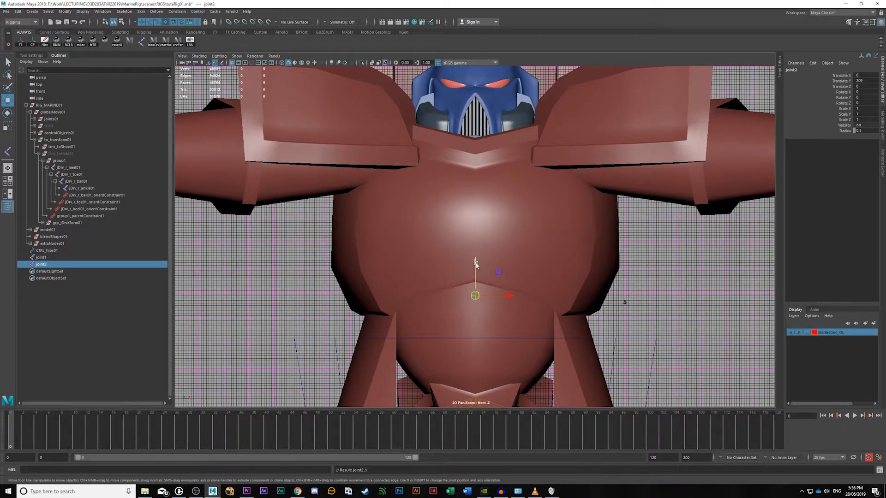
{"action": "left_click_drag", "start_coordinate": [475, 264], "coordinate": [476, 216]}
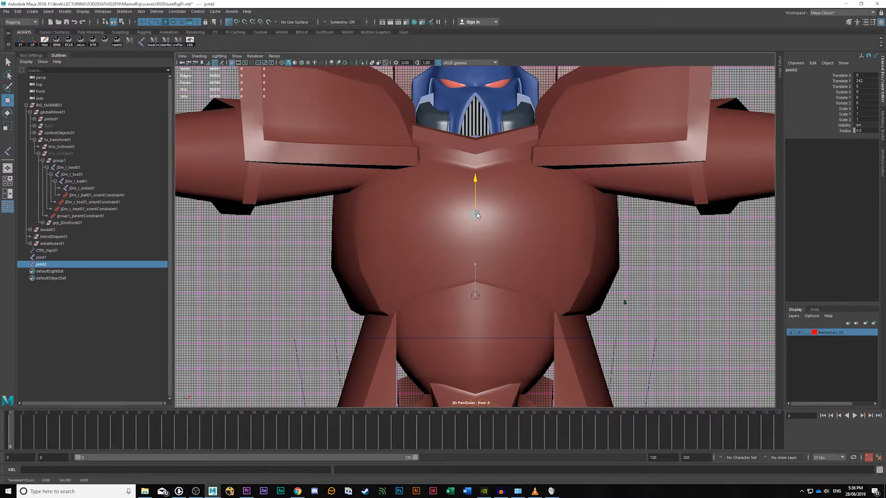
Step: Duplicate the chest joint up to the neck base at Y about 265.8 and again to the chin at about 271.6
{"action": "middle_click_drag", "start_coordinate": [499, 203], "coordinate": [526, 295], "text": "alt"}
{"action": "key", "text": "ctrl+d"}
{"action": "key", "text": "4"}
{"action": "left_click_drag", "start_coordinate": [505, 289], "coordinate": [509, 206]}
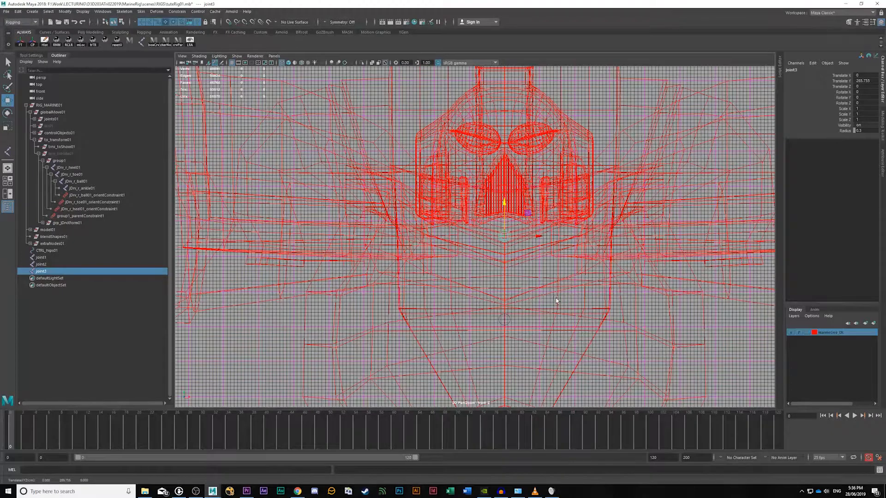
{"action": "middle_click_drag", "start_coordinate": [526, 280], "coordinate": [531, 294], "text": "alt"}
{"action": "key", "text": "ctrl+d"}
{"action": "left_click_drag", "start_coordinate": [506, 217], "coordinate": [504, 195]}
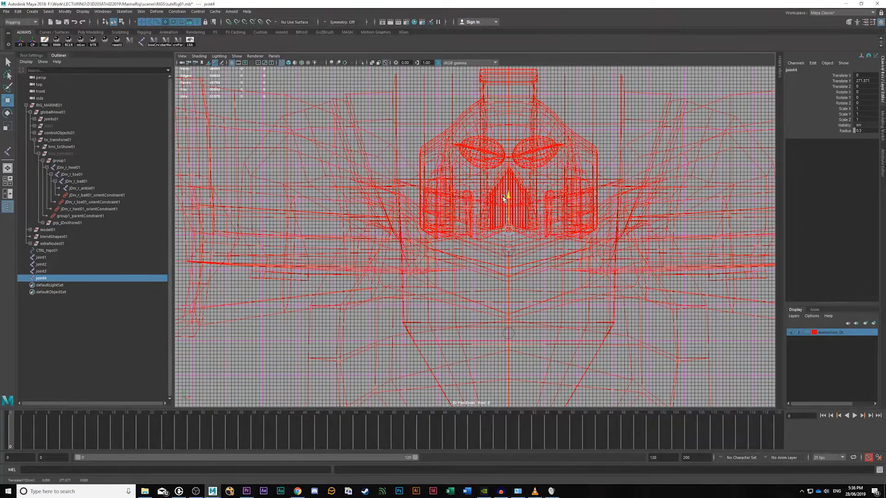
Step: Duplicate the uppermost joint and raise the copy to the top of the helmet at Y about 317.3
{"action": "middle_click_drag", "start_coordinate": [504, 197], "coordinate": [536, 318], "text": "alt"}
{"action": "key", "text": "ctrl+d"}
{"action": "left_click_drag", "start_coordinate": [523, 310], "coordinate": [527, 154]}
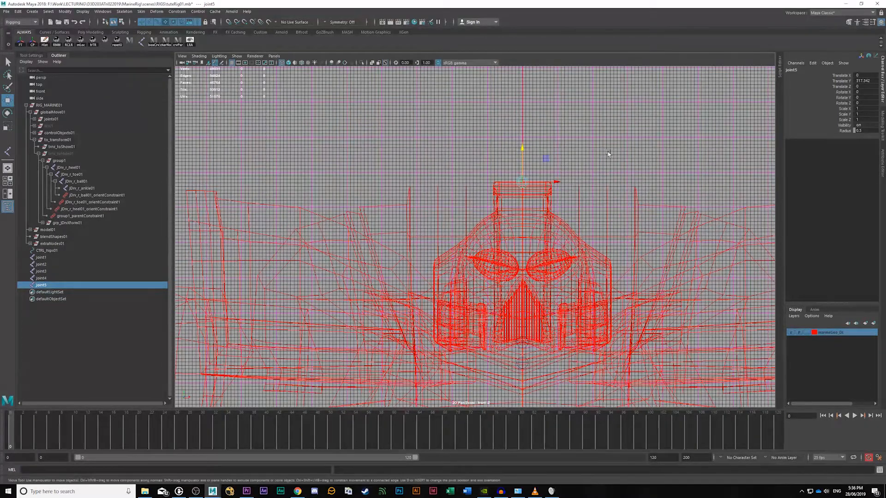
Step: Select all five new joints from the waist to the helmet in the perspective view, seen from the side
{"action": "key", "text": "space"}
{"action": "key", "text": "space"}
{"action": "right_click_drag", "start_coordinate": [690, 218], "coordinate": [582, 222], "text": "alt"}
{"action": "mouse_move", "coordinate": [581, 222]}
{"action": "left_mouse_down", "text": "alt"}
{"action": "mouse_move", "coordinate": [692, 234]}
{"action": "mouse_move", "coordinate": [682, 223]}
{"action": "left_mouse_up", "text": "alt"}
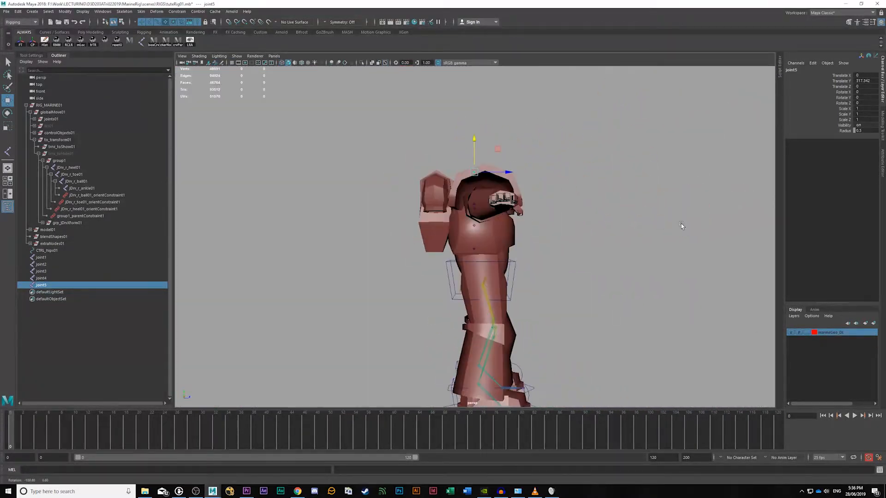
{"action": "right_click_drag", "start_coordinate": [682, 223], "coordinate": [803, 355], "text": "alt"}
{"action": "middle_click_drag", "start_coordinate": [625, 348], "coordinate": [625, 281], "text": "alt"}
{"action": "middle_click_drag", "start_coordinate": [513, 282], "coordinate": [551, 362], "text": "alt"}
{"action": "left_click_drag", "start_coordinate": [551, 363], "coordinate": [582, 339], "text": "alt"}
{"action": "right_click_drag", "start_coordinate": [582, 339], "coordinate": [515, 268], "text": "alt"}
{"action": "left_click_drag", "start_coordinate": [514, 267], "coordinate": [517, 278], "text": "alt"}
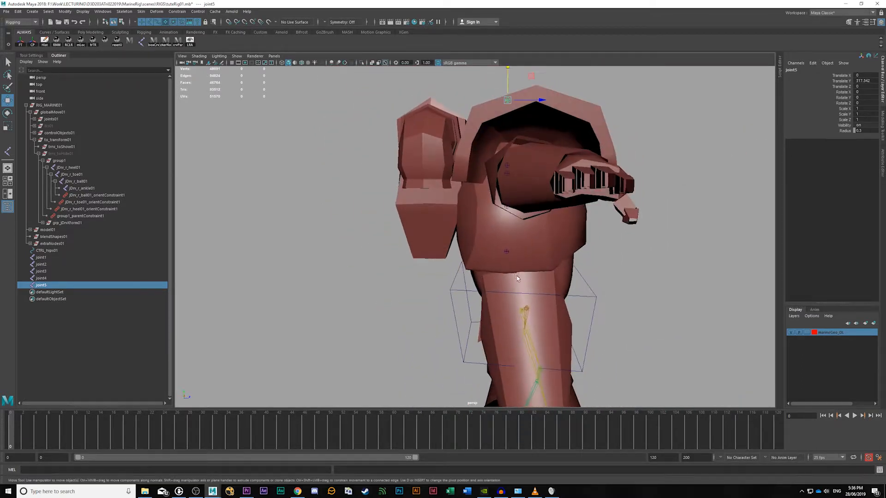
{"action": "left_click", "coordinate": [506, 251]}
{"action": "key", "text": "q"}
{"action": "left_click", "coordinate": [507, 206], "text": "shift"}
{"action": "left_click", "coordinate": [506, 173], "text": "shift"}
{"action": "left_click", "coordinate": [506, 165], "text": "shift"}
{"action": "left_click", "coordinate": [508, 99], "text": "shift"}
Step: Move the five selected joints forward in the top view, snapping them to the root joint's depth at Z 15.251
{"action": "left_click_drag", "start_coordinate": [625, 302], "coordinate": [505, 237], "text": "alt"}
{"action": "key", "text": "w"}
{"action": "middle_click_drag", "start_coordinate": [588, 186], "coordinate": [581, 216], "text": "alt"}
{"action": "key", "text": "space"}
{"action": "key", "text": "space"}
{"action": "key", "text": "f"}
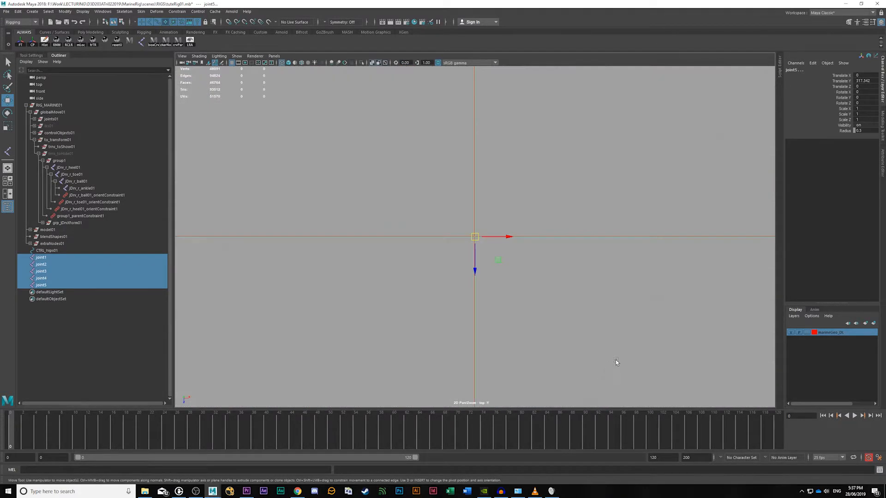
{"action": "right_click_drag", "start_coordinate": [616, 362], "coordinate": [254, 243], "text": "alt"}
{"action": "middle_click_drag", "start_coordinate": [412, 309], "coordinate": [418, 250], "text": "alt"}
{"action": "right_click_drag", "start_coordinate": [418, 251], "coordinate": [628, 298], "text": "alt"}
{"action": "right_click_drag", "start_coordinate": [503, 266], "coordinate": [550, 234], "text": "alt"}
{"action": "middle_click_drag", "start_coordinate": [550, 234], "coordinate": [549, 260], "text": "alt"}
{"action": "key", "text": "v"}
{"action": "left_click_drag", "start_coordinate": [491, 159], "coordinate": [484, 259]}
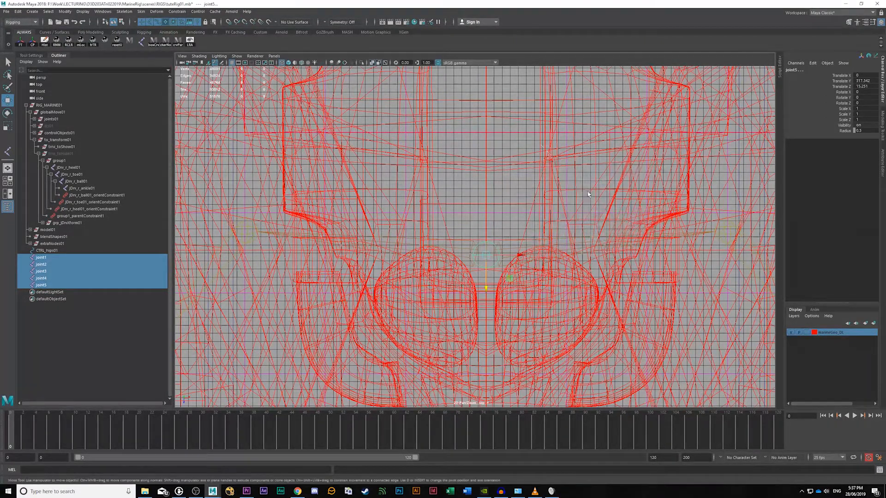
Step: Examine the placement of the new joints from the waist to the helmet in the perspective view
{"action": "key", "text": "space"}
{"action": "key", "text": "space"}
{"action": "left_click_drag", "start_coordinate": [622, 215], "coordinate": [627, 216], "text": "alt"}
{"action": "left_click_drag", "start_coordinate": [530, 320], "coordinate": [528, 278], "text": "alt"}
{"action": "left_click", "coordinate": [695, 280]}
{"action": "middle_click_drag", "start_coordinate": [692, 281], "coordinate": [624, 286], "text": "alt"}
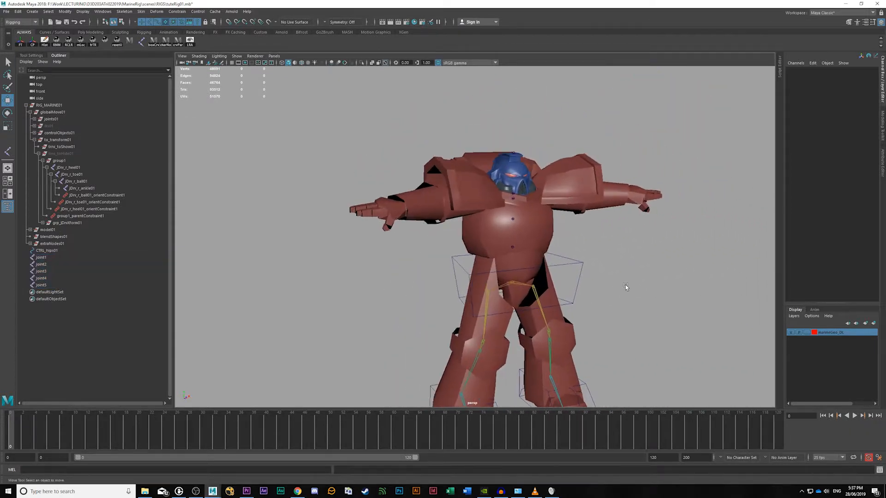
{"action": "scroll", "coordinate": [625, 286], "scroll_direction": "up", "scroll_amount": 5}
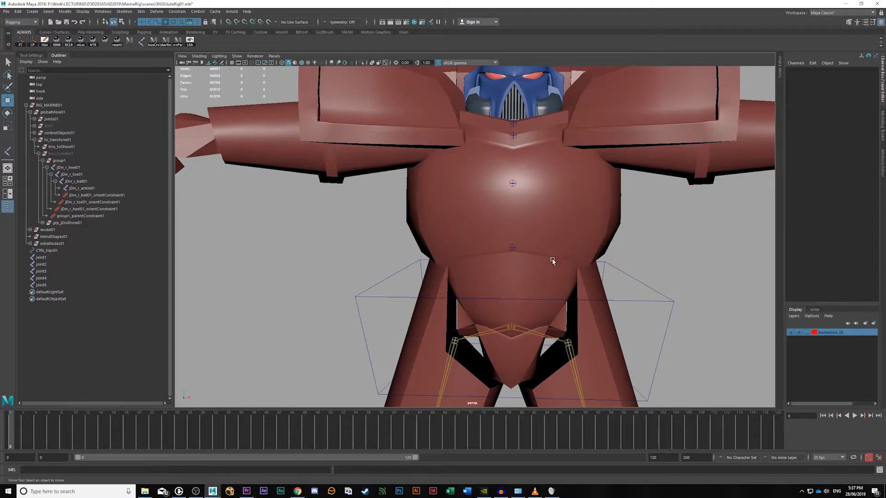
{"action": "middle_click_drag", "start_coordinate": [540, 85], "coordinate": [522, 308], "text": "alt"}
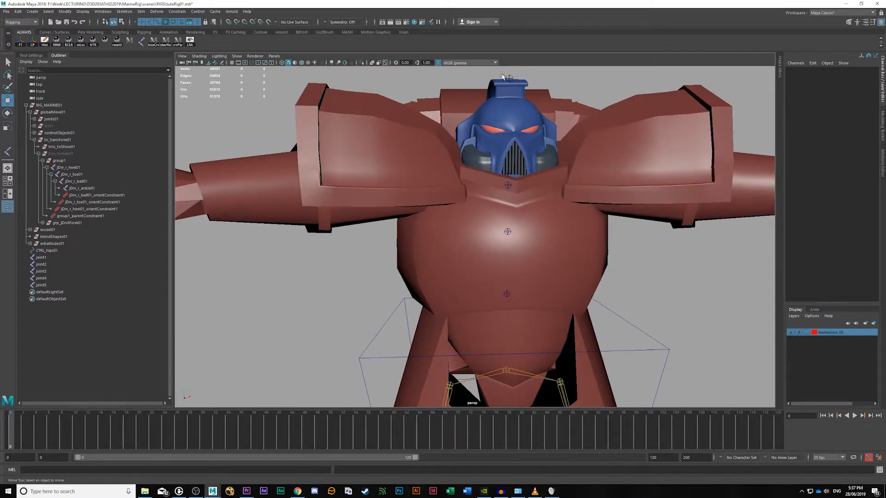
{"action": "left_click_drag", "start_coordinate": [574, 283], "coordinate": [521, 337], "text": "alt"}
Step: Display the local rotation axes of the waist, chest, neck and chin joints
{"action": "left_click", "coordinate": [508, 295]}
{"action": "left_click", "coordinate": [190, 42]}
{"action": "left_click", "coordinate": [281, 275]}
{"action": "middle_click_drag", "start_coordinate": [304, 296], "coordinate": [299, 240], "text": "alt"}
{"action": "right_click_drag", "start_coordinate": [299, 240], "coordinate": [490, 295], "text": "alt"}
{"action": "left_click_drag", "start_coordinate": [491, 294], "coordinate": [521, 291], "text": "alt"}
{"action": "right_click_drag", "start_coordinate": [521, 290], "coordinate": [464, 255], "text": "alt"}
{"action": "middle_click_drag", "start_coordinate": [531, 193], "coordinate": [519, 266], "text": "alt"}
{"action": "left_click", "coordinate": [495, 172]}
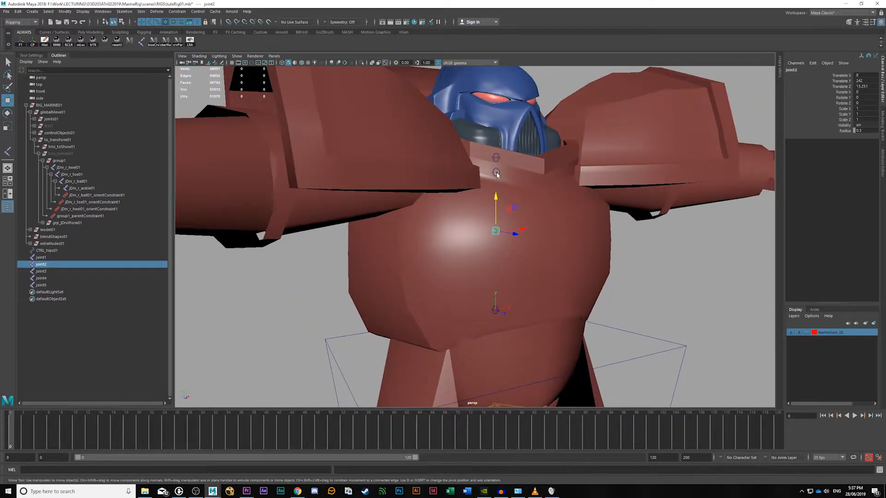
{"action": "left_click", "coordinate": [496, 157], "text": "shift"}
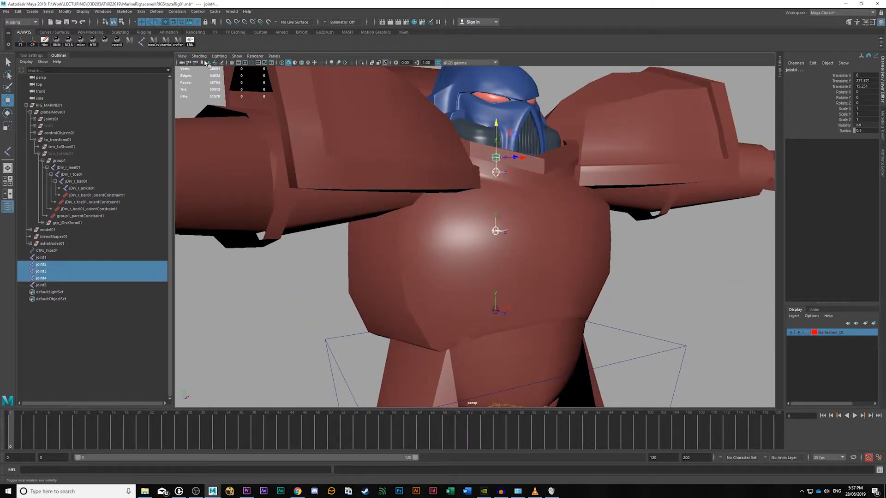
{"action": "left_click", "coordinate": [671, 274]}
{"action": "left_click_drag", "start_coordinate": [671, 275], "coordinate": [617, 265], "text": "alt"}
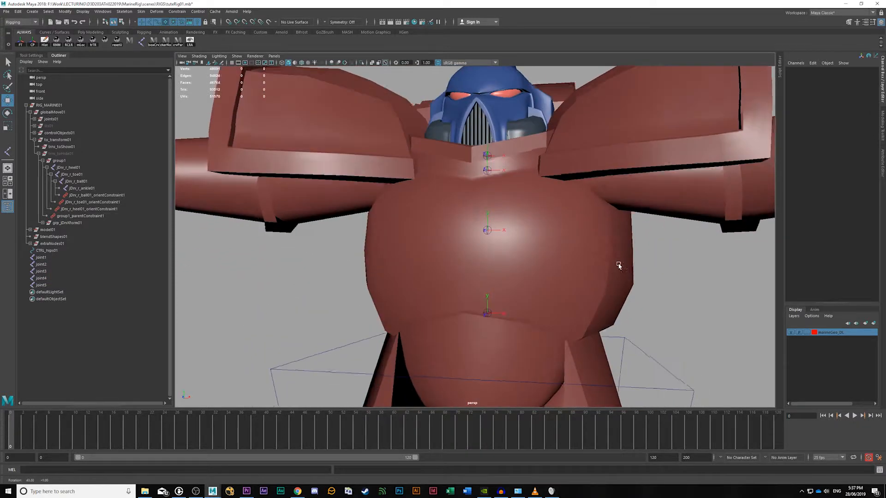
Step: Select the waist, chest, neck and chin joints and hide their local rotation axes
{"action": "left_click_drag", "start_coordinate": [483, 325], "coordinate": [534, 311], "text": "alt"}
{"action": "key", "text": "q"}
{"action": "left_click", "coordinate": [492, 310]}
{"action": "left_click", "coordinate": [493, 234], "text": "shift"}
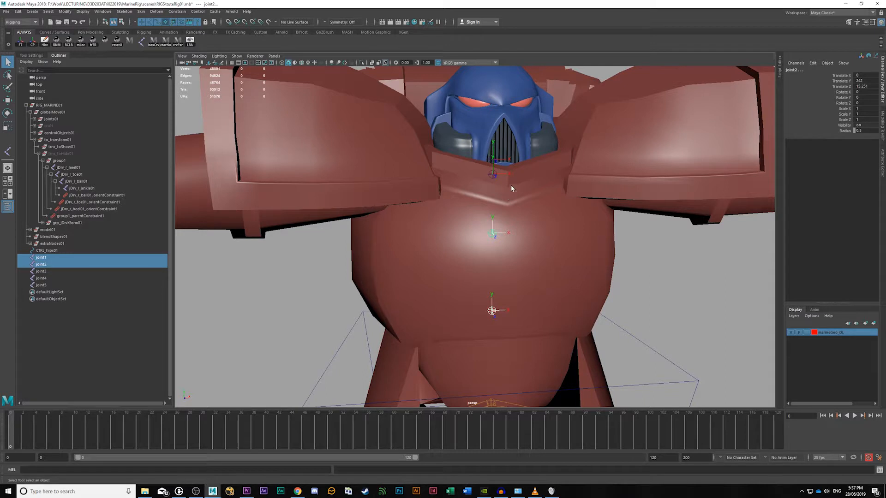
{"action": "left_click", "coordinate": [493, 174], "text": "shift"}
{"action": "left_click", "coordinate": [495, 161], "text": "shift"}
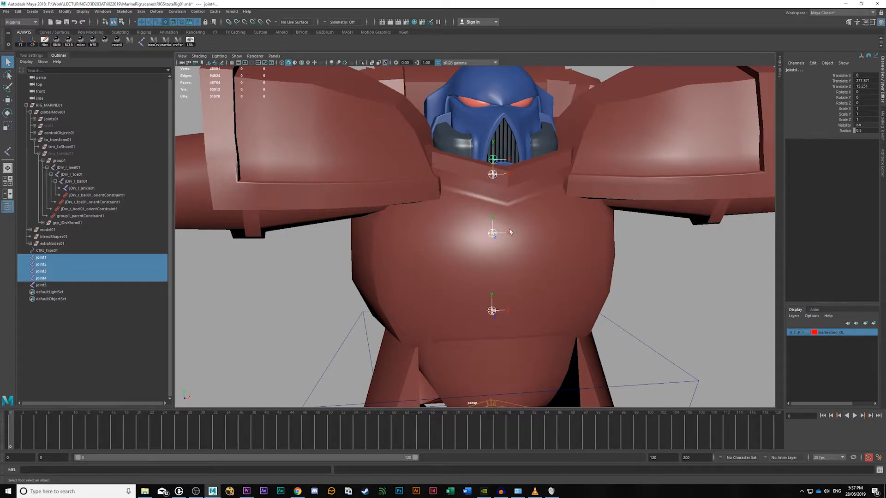
{"action": "mouse_move", "coordinate": [577, 317]}
{"action": "left_mouse_down", "text": "alt"}
{"action": "mouse_move", "coordinate": [553, 312]}
{"action": "mouse_move", "coordinate": [572, 314]}
{"action": "left_mouse_up", "text": "alt"}
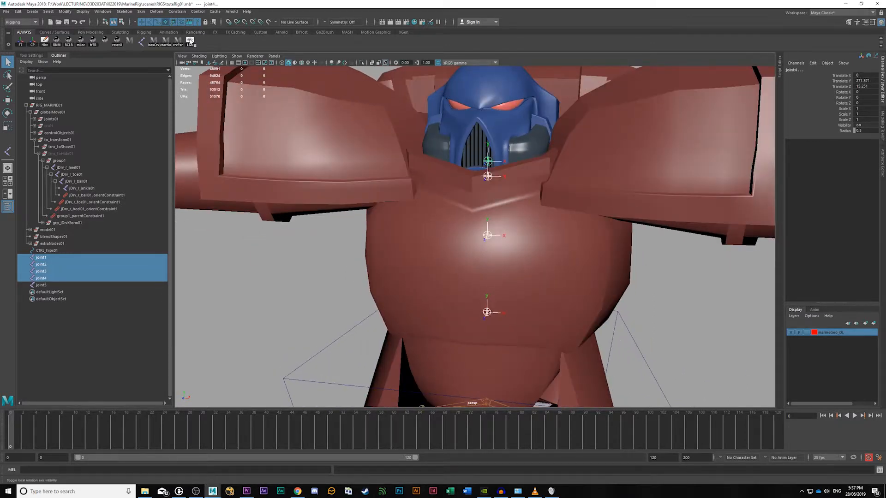
{"action": "left_click", "coordinate": [189, 40]}
Step: Display the local rotation axes of the left and right hip joints and compare their orientation
{"action": "scroll", "coordinate": [541, 227], "scroll_direction": "down", "scroll_amount": 4}
{"action": "left_click_drag", "start_coordinate": [541, 228], "coordinate": [607, 291], "text": "alt"}
{"action": "middle_click_drag", "start_coordinate": [630, 360], "coordinate": [625, 309], "text": "alt"}
{"action": "left_click_drag", "start_coordinate": [624, 309], "coordinate": [567, 259], "text": "alt"}
{"action": "middle_click_drag", "start_coordinate": [548, 249], "coordinate": [558, 298], "text": "alt"}
{"action": "right_click_drag", "start_coordinate": [521, 300], "coordinate": [620, 373], "text": "alt"}
{"action": "left_click", "coordinate": [547, 373]}
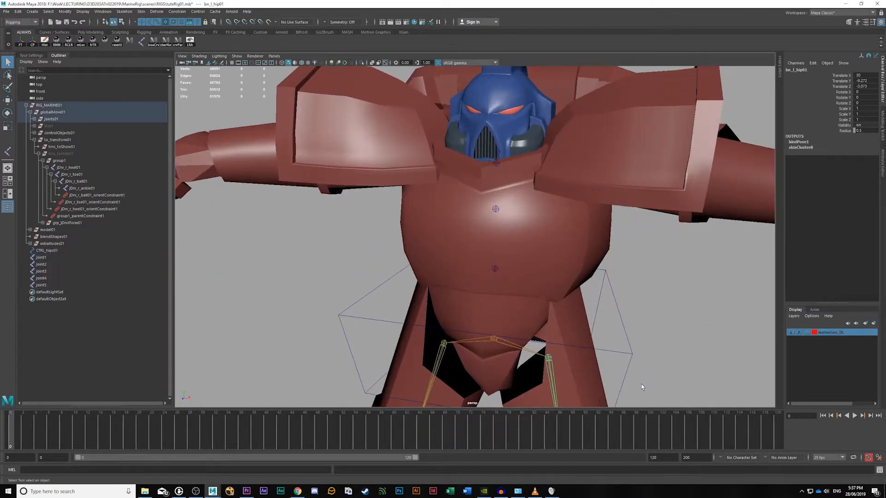
{"action": "middle_click_drag", "start_coordinate": [543, 364], "coordinate": [593, 223], "text": "alt"}
{"action": "right_click_drag", "start_coordinate": [593, 224], "coordinate": [669, 274], "text": "alt"}
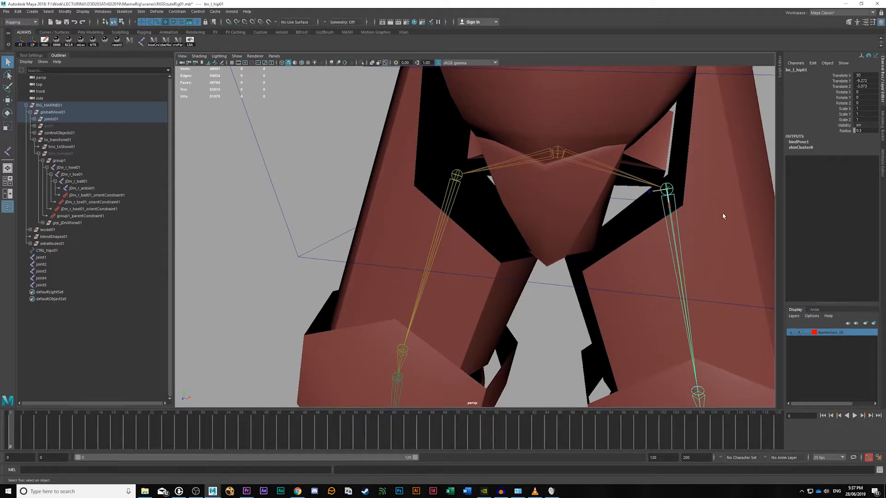
{"action": "middle_click_drag", "start_coordinate": [722, 213], "coordinate": [623, 207], "text": "alt"}
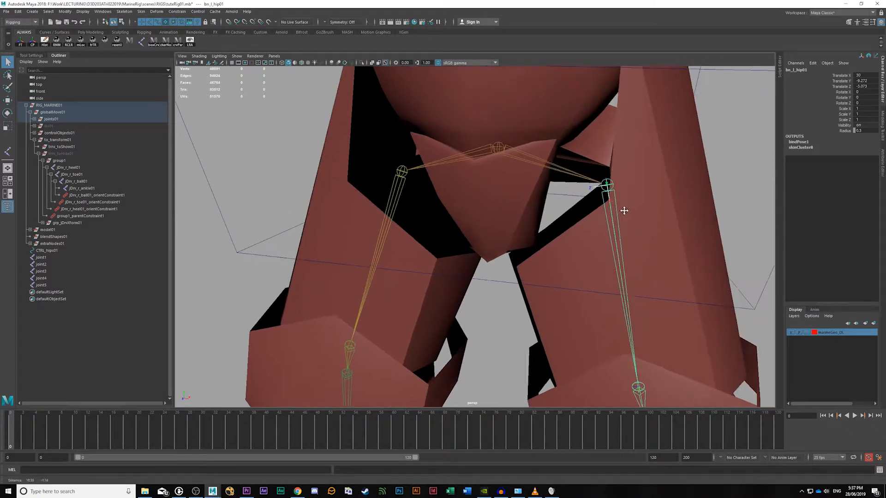
{"action": "left_click", "coordinate": [388, 201]}
{"action": "left_click_drag", "start_coordinate": [392, 159], "coordinate": [440, 152], "text": "alt"}
{"action": "middle_click_drag", "start_coordinate": [440, 152], "coordinate": [507, 164], "text": "alt"}
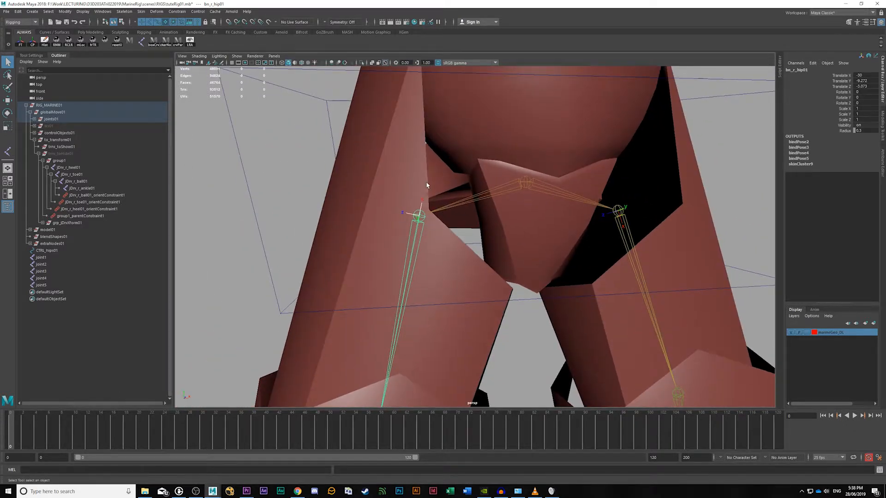
{"action": "left_click_drag", "start_coordinate": [447, 215], "coordinate": [421, 221], "text": "alt"}
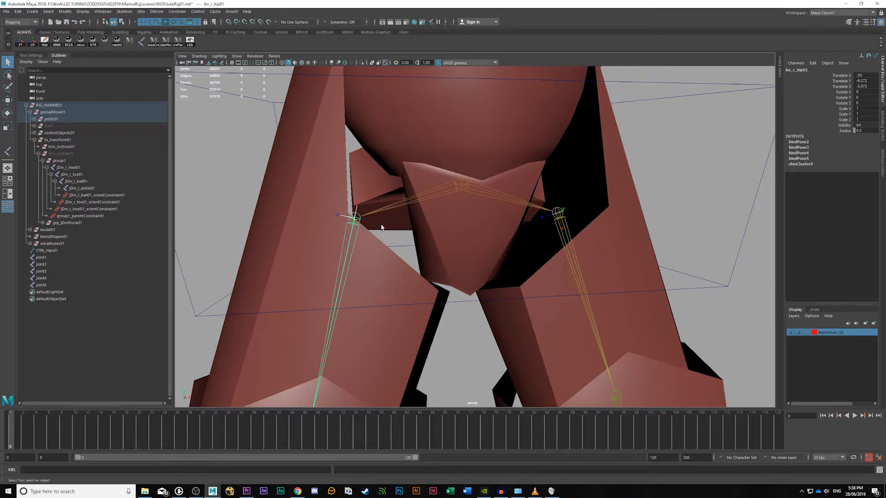
{"action": "left_click_drag", "start_coordinate": [410, 232], "coordinate": [389, 236], "text": "alt"}
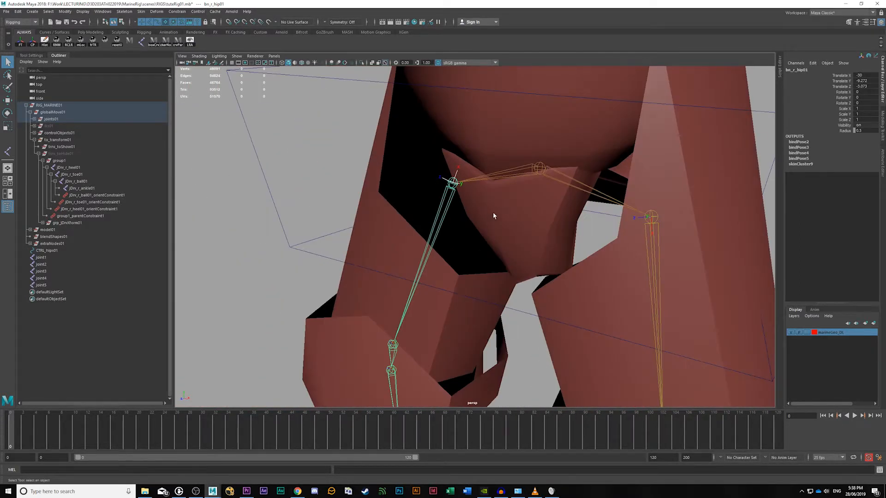
Step: Hide the local rotation axes of the right and left hip joints
{"action": "key", "text": "ctrl+z"}
{"action": "key", "text": "ctrl+z"}
{"action": "key", "text": "ctrl+z"}
{"action": "key", "text": "ctrl+z"}
{"action": "key", "text": "ctrl+z"}
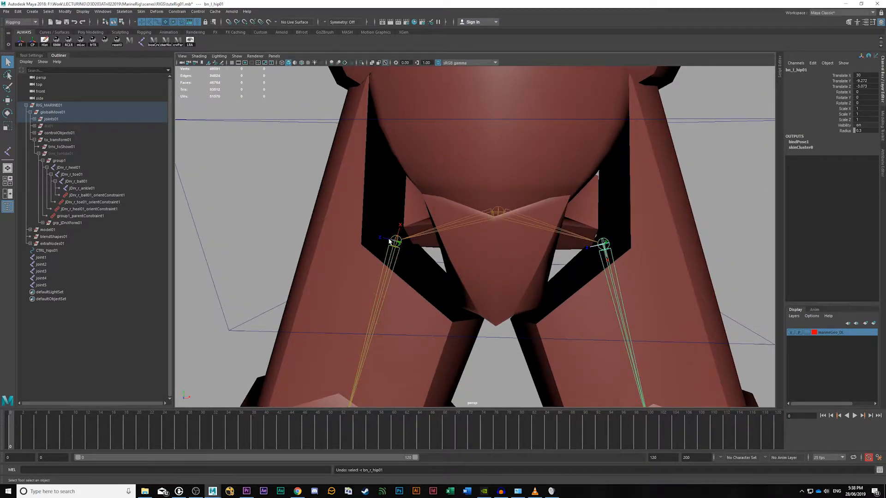
{"action": "left_click", "coordinate": [389, 240]}
{"action": "left_click", "coordinate": [393, 251]}
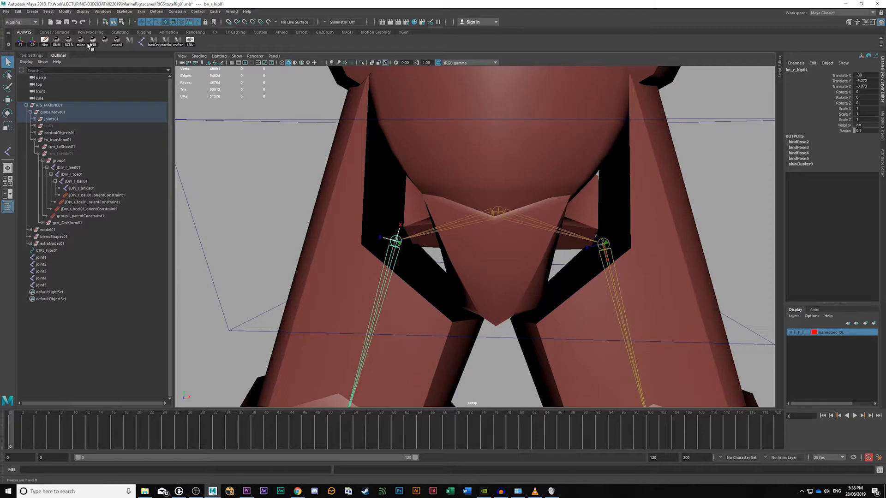
{"action": "left_click", "coordinate": [606, 253]}
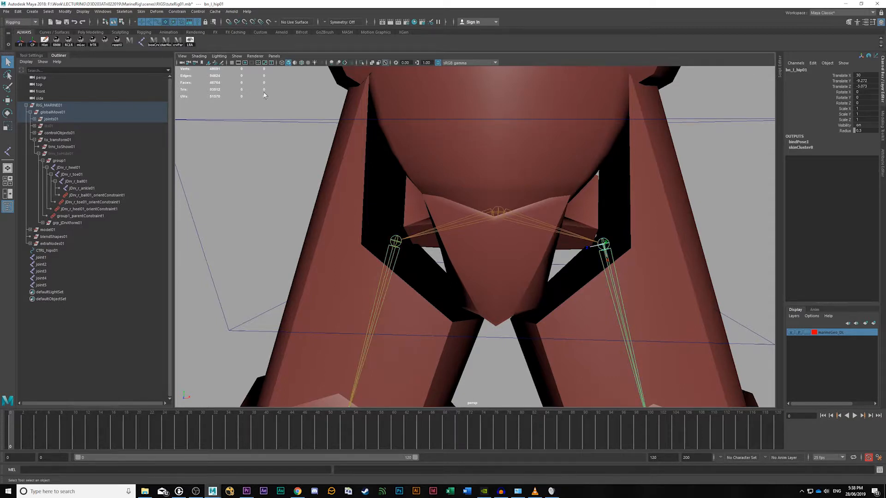
{"action": "left_click", "coordinate": [189, 43]}
Step: Unparent the left and right hip joints from the root joint
{"action": "right_click_drag", "start_coordinate": [763, 243], "coordinate": [569, 190], "text": "alt"}
{"action": "middle_click_drag", "start_coordinate": [569, 190], "coordinate": [589, 265], "text": "alt"}
{"action": "left_click", "coordinate": [479, 311]}
{"action": "middle_click_drag", "start_coordinate": [483, 314], "coordinate": [549, 270], "text": "alt"}
{"action": "left_click", "coordinate": [544, 275]}
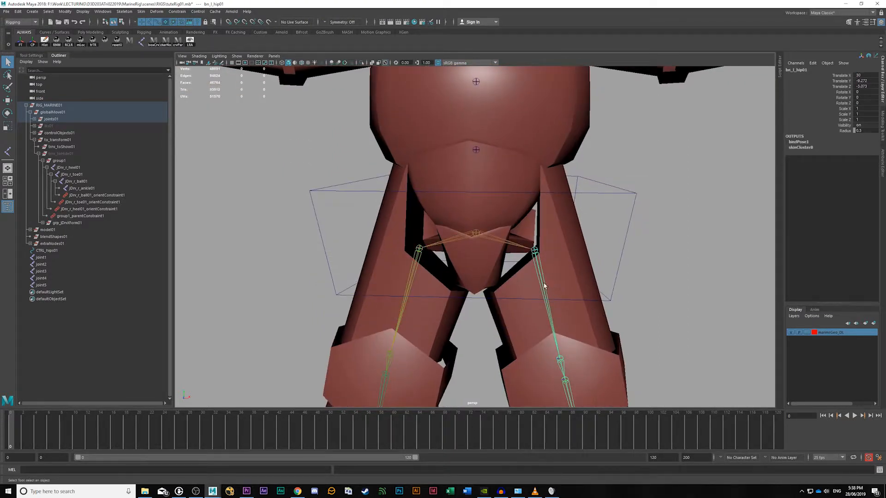
{"action": "key", "text": "shift+p"}
{"action": "left_click", "coordinate": [420, 247]}
{"action": "key", "text": "shift+p"}
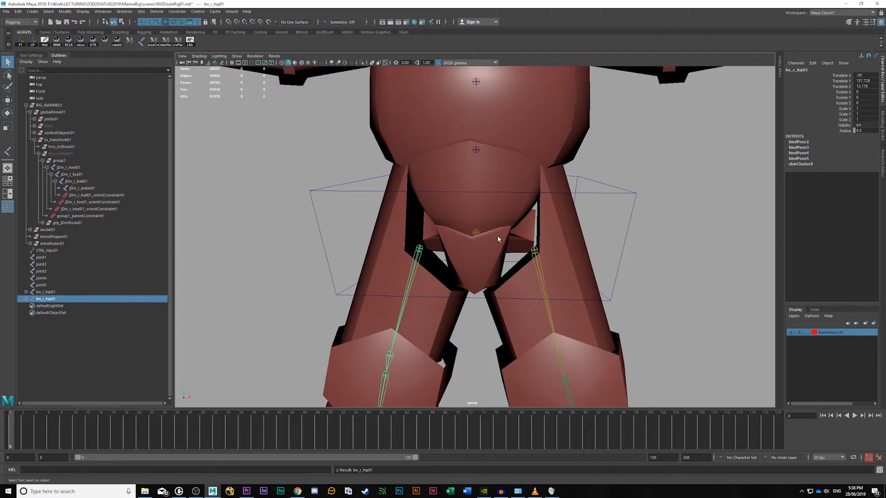
Step: Parent the helmet-top joint to the chin joint and the chin joint to the neck-base joint
{"action": "left_click_drag", "start_coordinate": [598, 281], "coordinate": [571, 261], "text": "alt"}
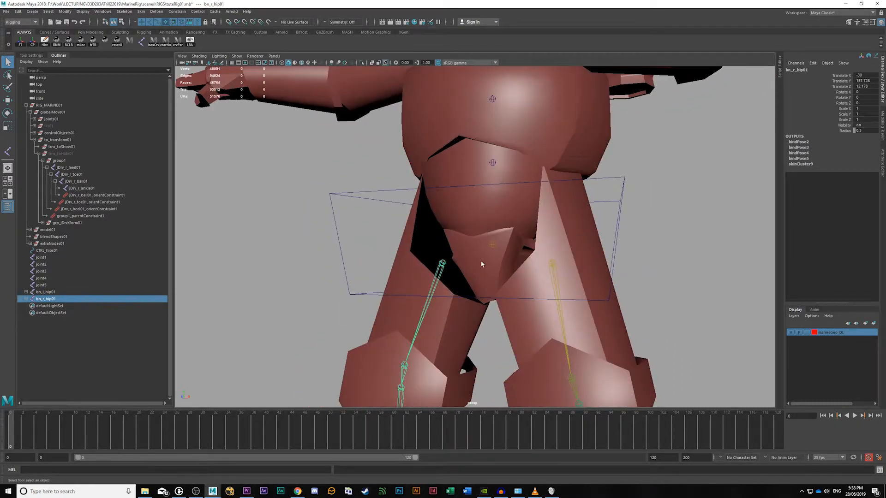
{"action": "middle_click_drag", "start_coordinate": [508, 182], "coordinate": [504, 229], "text": "alt"}
{"action": "left_click_drag", "start_coordinate": [489, 180], "coordinate": [505, 193], "text": "alt"}
{"action": "middle_click_drag", "start_coordinate": [505, 193], "coordinate": [521, 294], "text": "alt"}
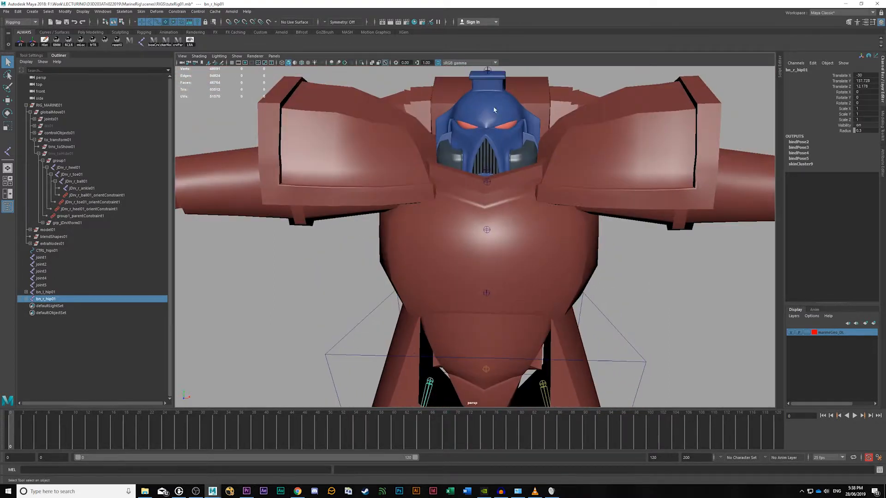
{"action": "left_click", "coordinate": [488, 72]}
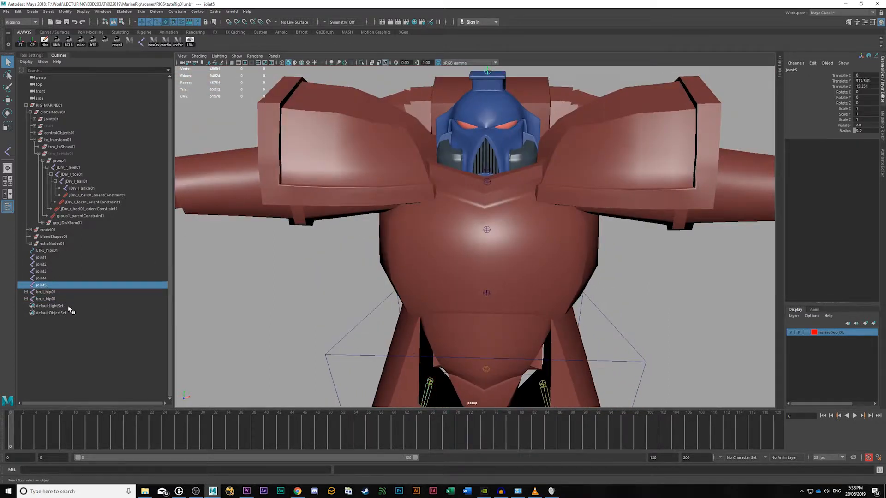
{"action": "left_click", "coordinate": [487, 182], "text": "shift"}
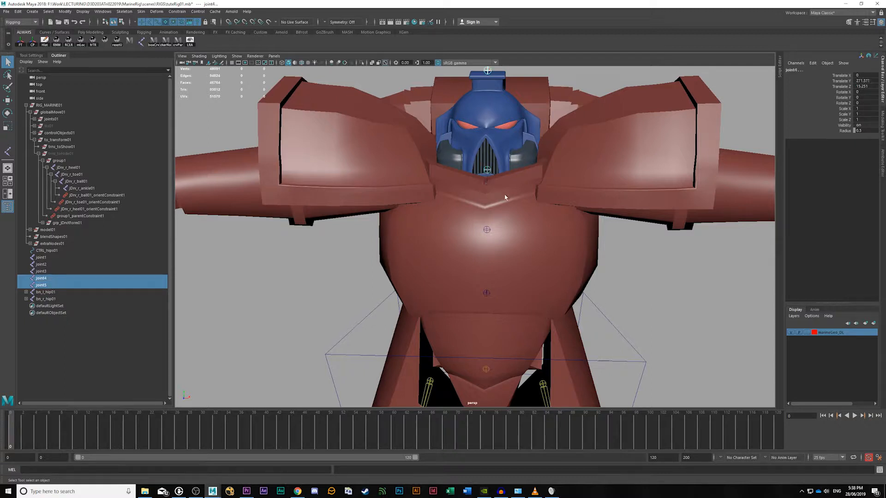
{"action": "key", "text": "p"}
{"action": "left_click", "coordinate": [487, 171]}
{"action": "left_click", "coordinate": [487, 182], "text": "shift"}
{"action": "key", "text": "p"}
Step: Continue the chain by parenting the neck-base joint to the chest joint, the chest to the waist, and the waist to the root
{"action": "left_click", "coordinate": [488, 183]}
{"action": "left_click", "coordinate": [486, 230], "text": "shift"}
{"action": "key", "text": "p"}
{"action": "left_click", "coordinate": [486, 233]}
{"action": "left_click", "coordinate": [487, 293], "text": "shift"}
{"action": "key", "text": "p"}
{"action": "left_click", "coordinate": [487, 292]}
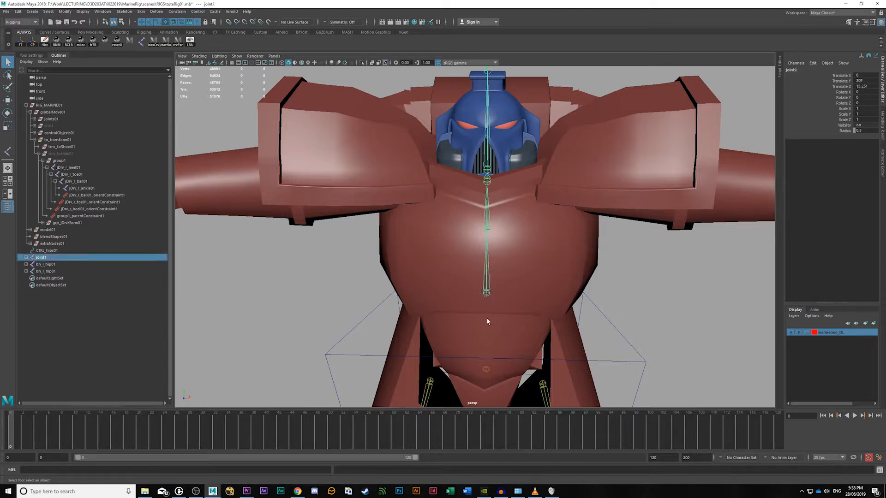
{"action": "left_click", "coordinate": [487, 371], "text": "shift"}
{"action": "key", "text": "p"}
Step: Orient the joints of the whole spine chain, starting from bn_root01
{"action": "left_click", "coordinate": [658, 305]}
{"action": "scroll", "coordinate": [658, 305], "scroll_direction": "down", "scroll_amount": 3}
{"action": "left_click_drag", "start_coordinate": [658, 295], "coordinate": [477, 311], "text": "alt"}
{"action": "left_click", "coordinate": [470, 300]}
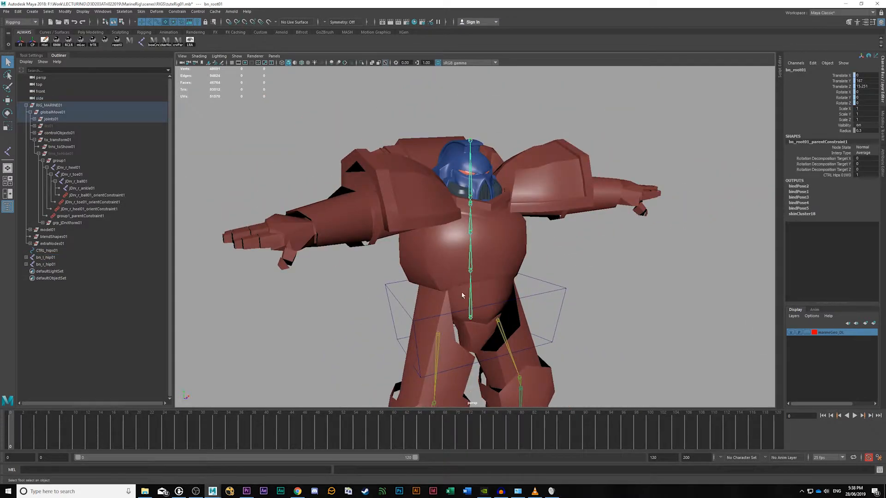
{"action": "left_click", "coordinate": [124, 11]}
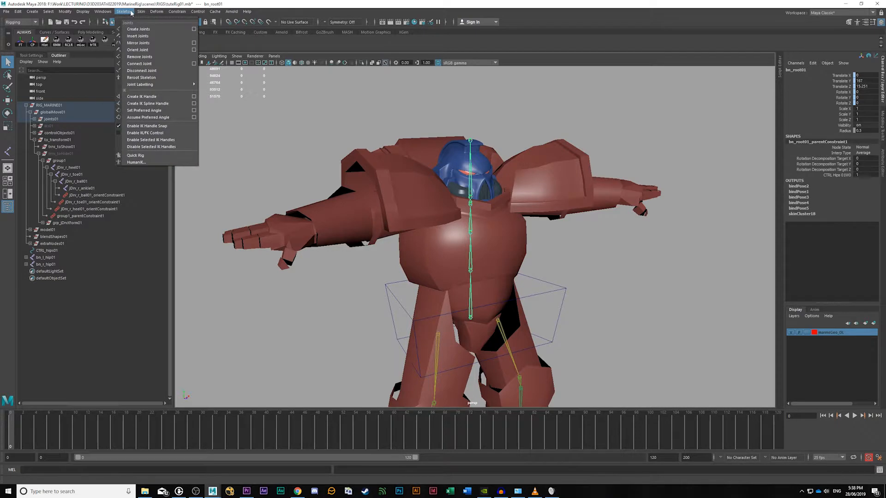
{"action": "left_click", "coordinate": [134, 49]}
{"action": "scroll", "coordinate": [527, 214], "scroll_direction": "up", "scroll_amount": 5}
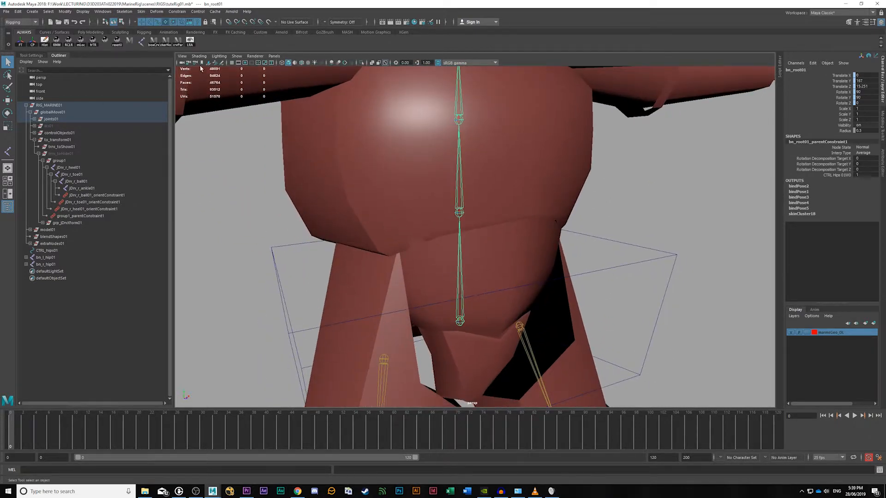
Step: Display the local rotation axes of the root, waist and chest joints
{"action": "left_click_drag", "start_coordinate": [535, 222], "coordinate": [537, 157], "text": "alt"}
{"action": "middle_click_drag", "start_coordinate": [537, 157], "coordinate": [544, 227], "text": "alt"}
{"action": "left_click", "coordinate": [541, 228]}
{"action": "left_click", "coordinate": [189, 43]}
{"action": "left_click_drag", "start_coordinate": [482, 217], "coordinate": [508, 286], "text": "alt"}
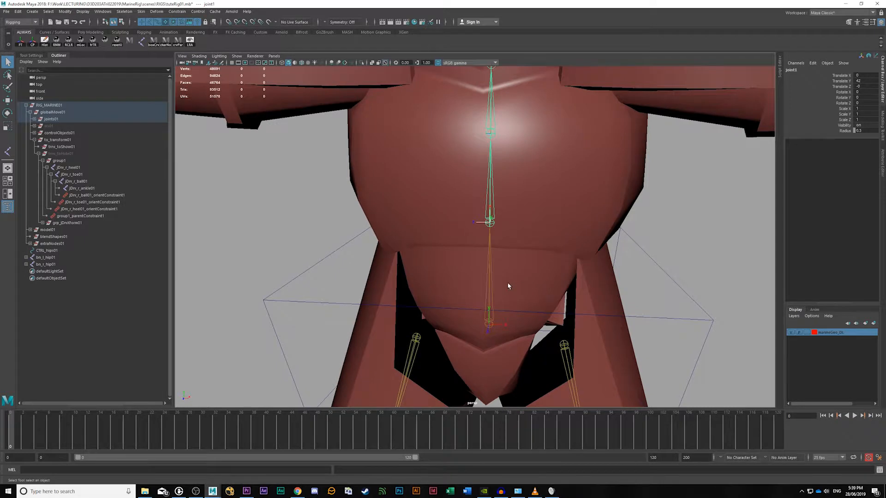
{"action": "right_click_drag", "start_coordinate": [508, 286], "coordinate": [474, 245], "text": "alt"}
{"action": "middle_click_drag", "start_coordinate": [487, 169], "coordinate": [457, 167], "text": "alt"}
{"action": "left_click", "coordinate": [495, 220]}
{"action": "left_click", "coordinate": [189, 42]}
Step: Unparent the waist joint with its chain from the root joint
{"action": "right_click_drag", "start_coordinate": [498, 189], "coordinate": [614, 256], "text": "alt"}
{"action": "left_click_drag", "start_coordinate": [613, 253], "coordinate": [535, 304], "text": "alt"}
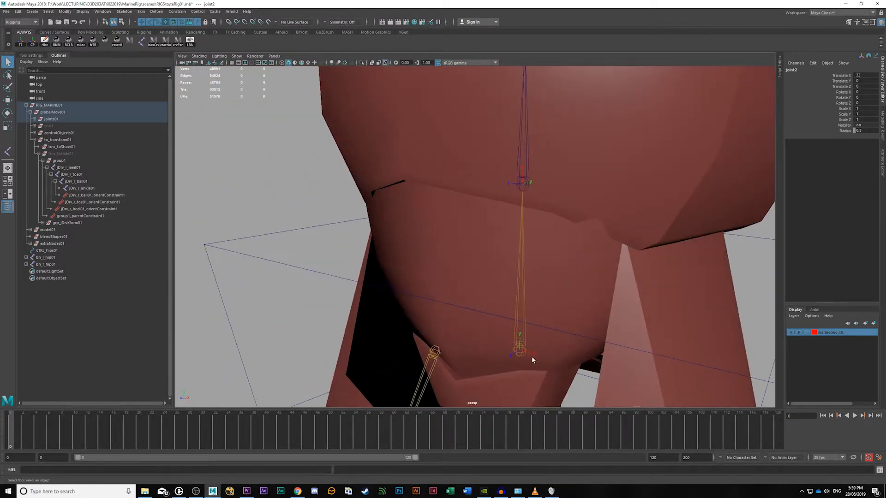
{"action": "left_click", "coordinate": [522, 353]}
{"action": "left_click_drag", "start_coordinate": [552, 361], "coordinate": [609, 323], "text": "alt"}
{"action": "left_click", "coordinate": [445, 180]}
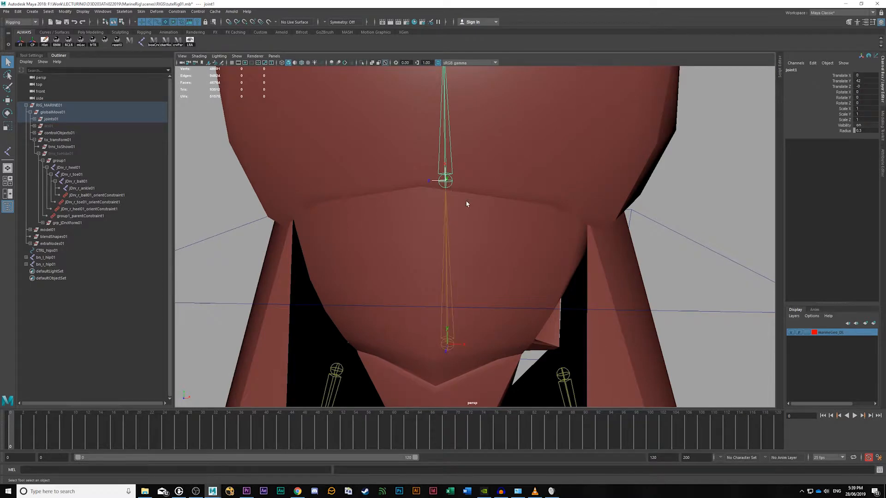
{"action": "key", "text": "shift+p"}
Step: Reset the Joint Orient of bn_root01 to 0 on all three axes
{"action": "left_click", "coordinate": [450, 346]}
{"action": "mouse_move", "coordinate": [480, 344]}
{"action": "left_mouse_down", "text": "alt"}
{"action": "mouse_move", "coordinate": [501, 340]}
{"action": "mouse_move", "coordinate": [495, 336]}
{"action": "left_mouse_up", "text": "alt"}
{"action": "left_click_drag", "start_coordinate": [456, 252], "coordinate": [537, 256], "text": "alt"}
{"action": "left_click", "coordinate": [882, 160]}
{"action": "left_click", "coordinate": [790, 204]}
{"action": "key", "text": "Tab"}
{"action": "key", "text": "Tab"}
{"action": "type", "text": "0"}
{"action": "key", "text": "Return"}
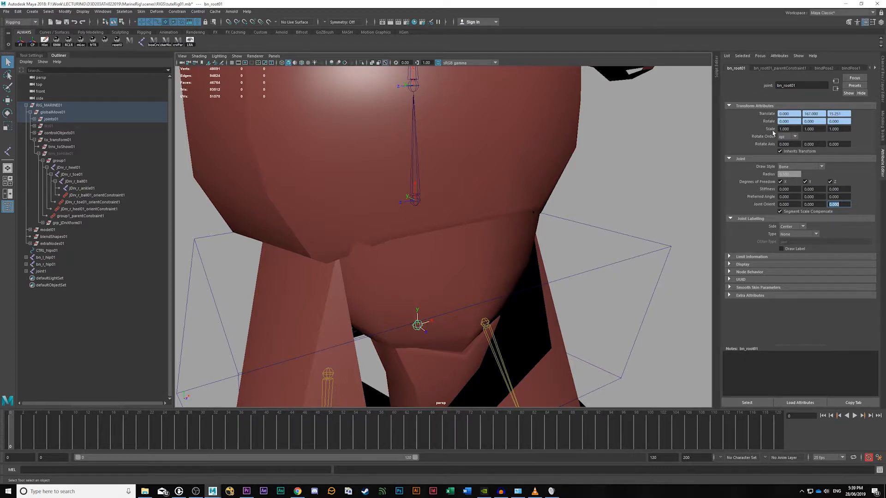
{"action": "middle_click_drag", "start_coordinate": [432, 209], "coordinate": [492, 271], "text": "alt"}
{"action": "scroll", "coordinate": [492, 271], "scroll_direction": "down", "scroll_amount": 2}
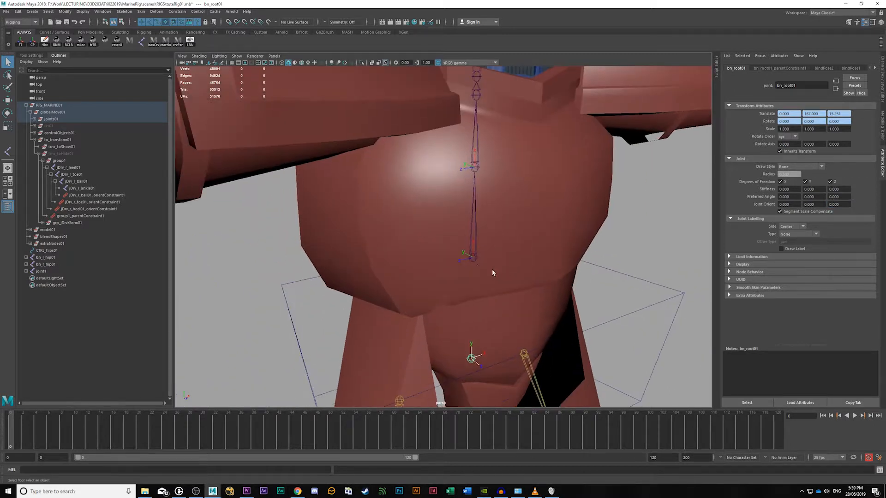
Step: Orient the waist joint and all its child joints to the world
{"action": "left_click", "coordinate": [474, 260]}
{"action": "left_click", "coordinate": [124, 11]}
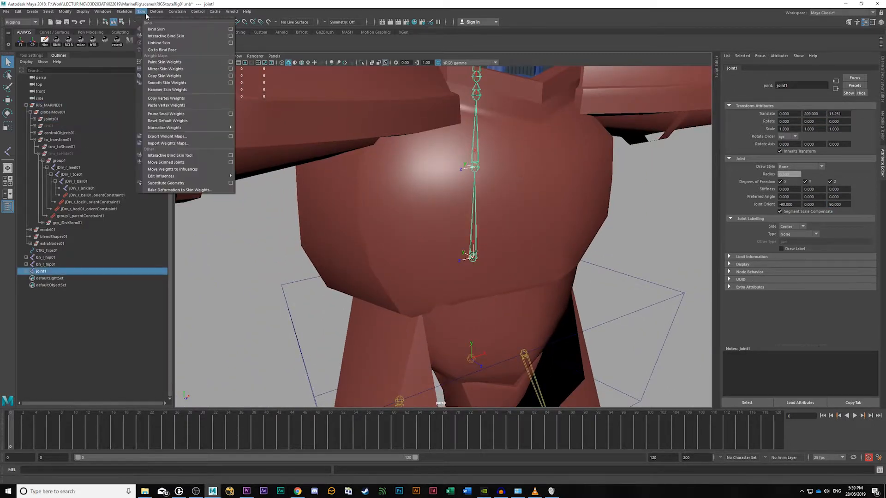
{"action": "left_click", "coordinate": [195, 49]}
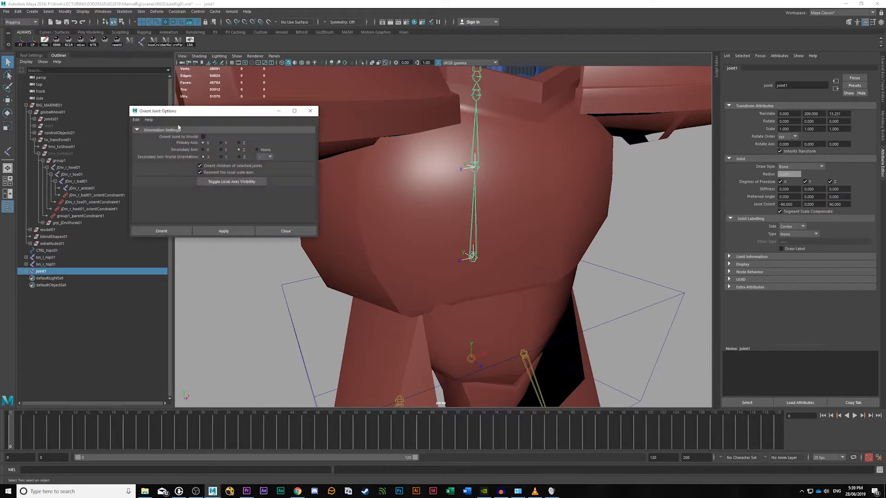
{"action": "left_click", "coordinate": [223, 229]}
{"action": "left_click", "coordinate": [621, 229]}
{"action": "middle_click_drag", "start_coordinate": [644, 265], "coordinate": [641, 196], "text": "alt"}
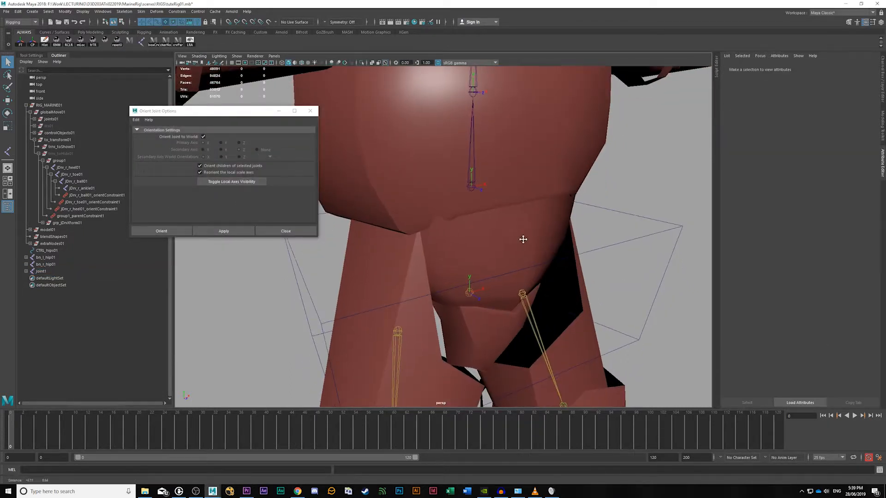
Step: Parent the waist joint with its chain back under the root joint
{"action": "middle_click_drag", "start_coordinate": [524, 237], "coordinate": [482, 309], "text": "alt"}
{"action": "left_click", "coordinate": [478, 230]}
{"action": "left_click", "coordinate": [477, 332], "text": "shift"}
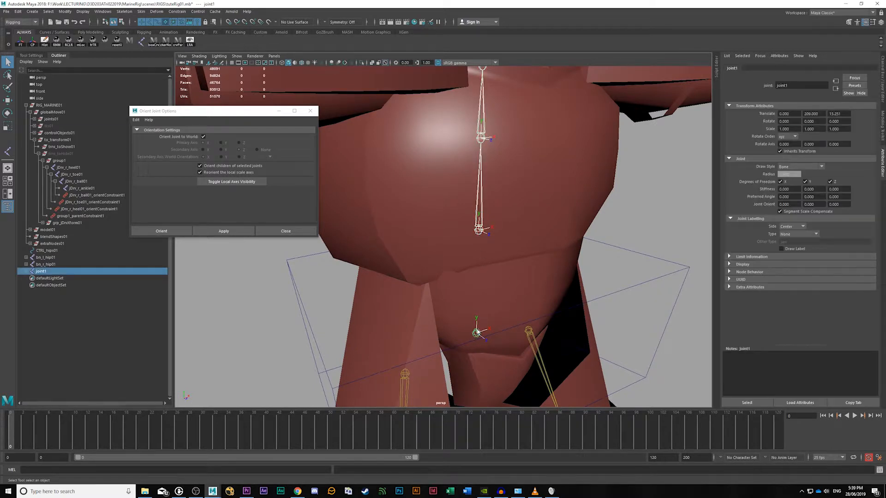
{"action": "key", "text": "p"}
{"action": "left_click", "coordinate": [477, 334]}
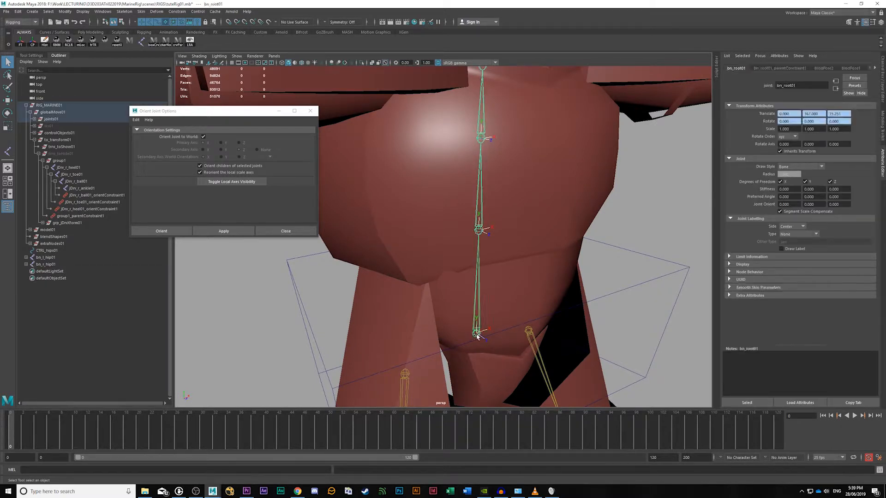
Step: Parent the left and right hip joints to bn_root01
{"action": "left_click", "coordinate": [528, 332]}
{"action": "left_click", "coordinate": [404, 374], "text": "shift"}
{"action": "left_click", "coordinate": [476, 333], "text": "shift"}
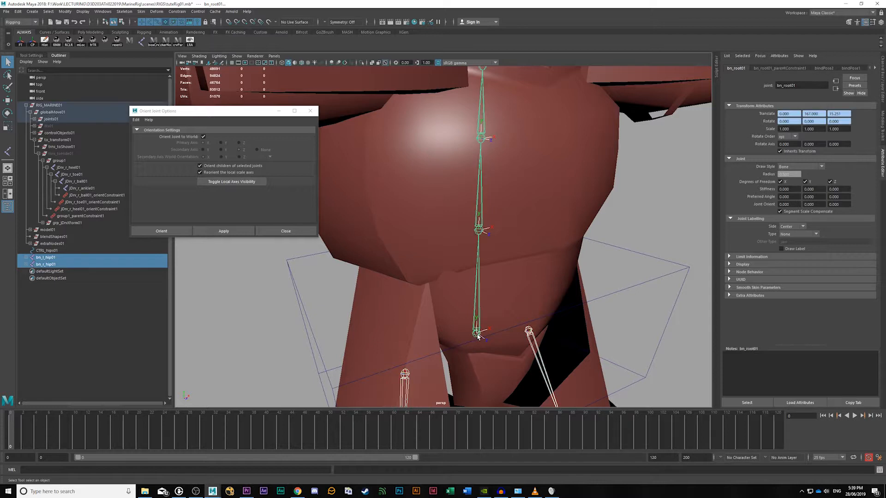
{"action": "key", "text": "p"}
Step: Test-move the hips control to check that the spine and legs follow it
{"action": "left_click_drag", "start_coordinate": [651, 271], "coordinate": [668, 295]}
{"action": "key", "text": "w"}
{"action": "scroll", "coordinate": [659, 295], "scroll_direction": "down", "scroll_amount": 4}
{"action": "left_click_drag", "start_coordinate": [462, 292], "coordinate": [464, 306]}
{"action": "key", "text": "q"}
{"action": "scroll", "coordinate": [471, 306], "scroll_direction": "up", "scroll_amount": 3}
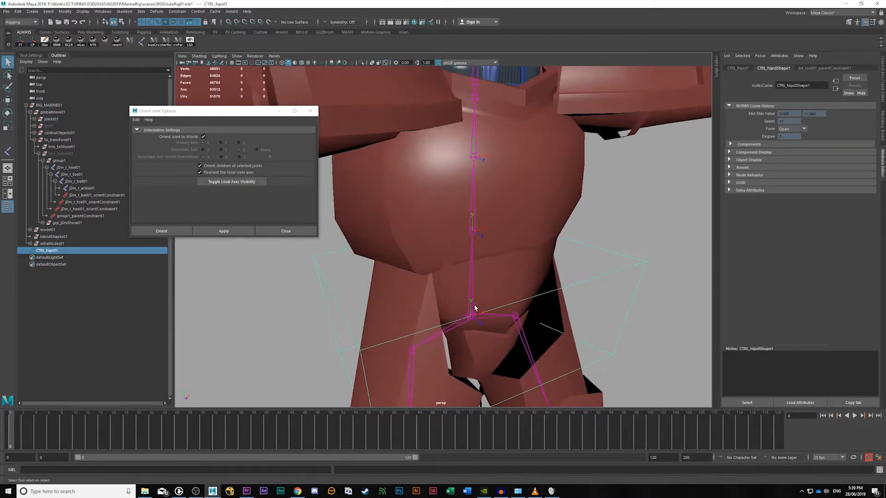
Step: Hide the local rotation axes of the root, waist and chest joints
{"action": "left_click", "coordinate": [470, 278]}
{"action": "left_click", "coordinate": [474, 194]}
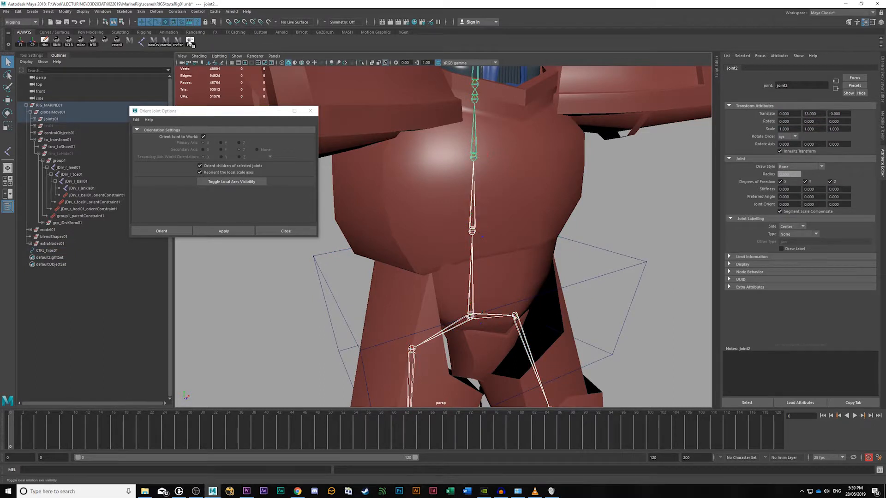
{"action": "left_click", "coordinate": [656, 231]}
{"action": "right_click_drag", "start_coordinate": [657, 231], "coordinate": [526, 214], "text": "alt"}
{"action": "left_click_drag", "start_coordinate": [535, 230], "coordinate": [374, 194], "text": "alt"}
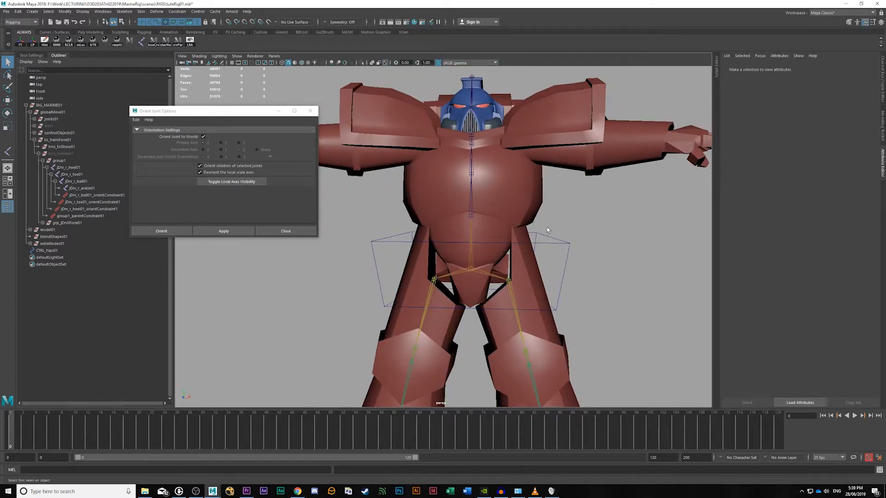
{"action": "left_click_drag", "start_coordinate": [583, 233], "coordinate": [549, 272], "text": "alt"}
{"action": "right_click_drag", "start_coordinate": [548, 272], "coordinate": [593, 282], "text": "alt"}
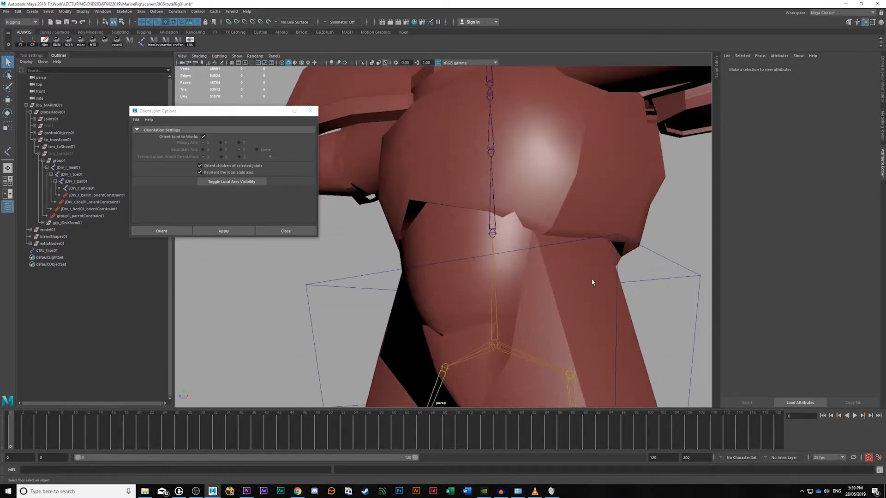
Step: Try rotating the waist joint and the chest joint, undoing each rotation
{"action": "left_click", "coordinate": [492, 232]}
{"action": "left_click_drag", "start_coordinate": [496, 234], "coordinate": [509, 252], "text": "alt"}
{"action": "key", "text": "e"}
{"action": "key", "text": "ctrl+z"}
{"action": "left_click_drag", "start_coordinate": [639, 277], "coordinate": [624, 293], "text": "alt"}
{"action": "key", "text": "Down"}
{"action": "mouse_move", "coordinate": [526, 206]}
{"action": "left_mouse_down"}
{"action": "mouse_move", "coordinate": [513, 206]}
{"action": "mouse_move", "coordinate": [522, 209]}
{"action": "left_mouse_up"}
{"action": "key", "text": "ctrl+z"}
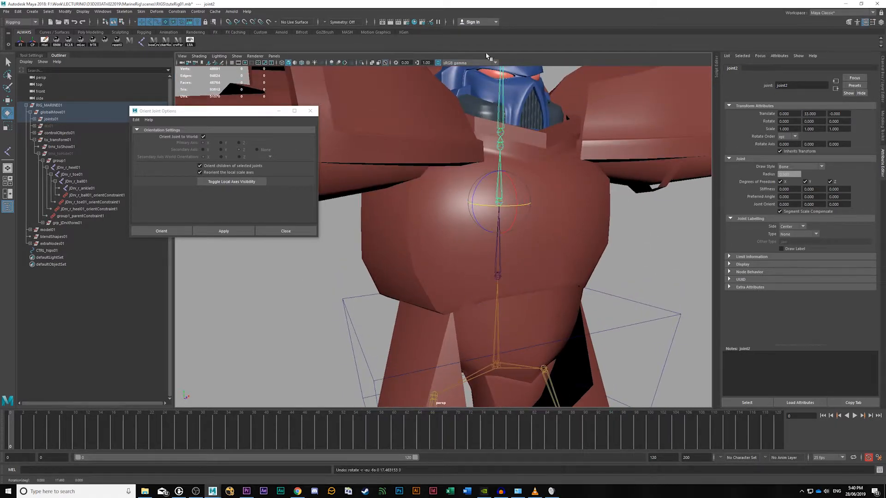
Step: Clear the joint selection and save the scene
{"action": "middle_click_drag", "start_coordinate": [562, 115], "coordinate": [549, 180], "text": "alt"}
{"action": "middle_click_drag", "start_coordinate": [604, 300], "coordinate": [578, 238], "text": "alt"}
{"action": "left_click", "coordinate": [583, 243]}
{"action": "left_click_drag", "start_coordinate": [671, 291], "coordinate": [627, 278], "text": "alt"}
{"action": "key", "text": "ctrl+s"}
{"action": "left_click", "coordinate": [53, 31]}
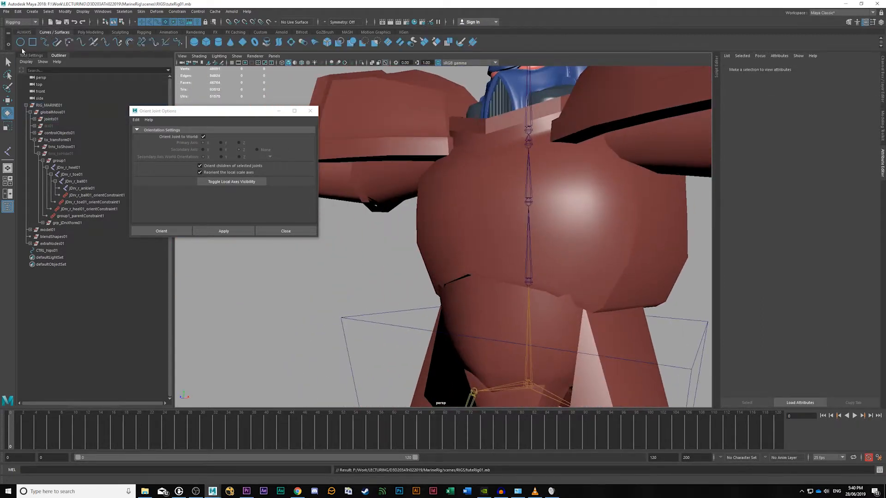
{"action": "left_click", "coordinate": [20, 42]}
{"action": "key", "text": "r"}
{"action": "left_click_drag", "start_coordinate": [528, 282], "coordinate": [788, 326]}
{"action": "left_click_drag", "start_coordinate": [574, 315], "coordinate": [629, 306], "text": "alt"}
{"action": "right_click_drag", "start_coordinate": [628, 306], "coordinate": [589, 298], "text": "alt"}
{"action": "left_click", "coordinate": [601, 305]}
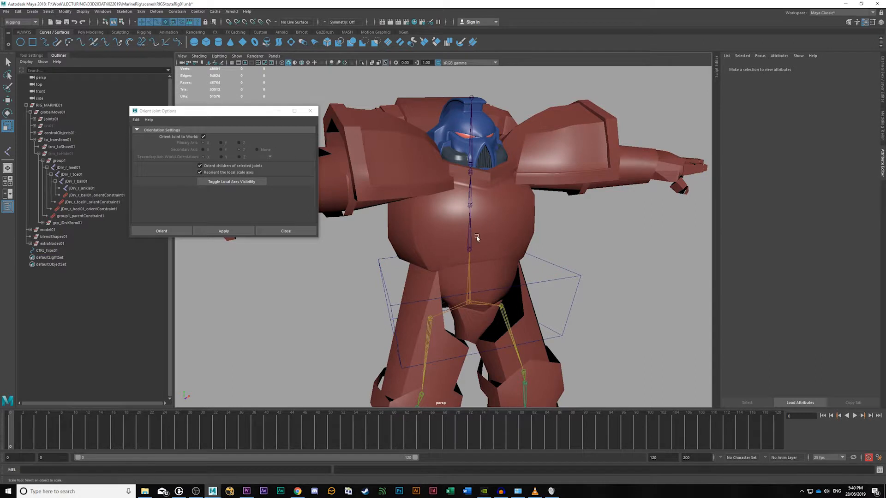
{"action": "left_click_drag", "start_coordinate": [482, 298], "coordinate": [479, 254], "text": "alt"}
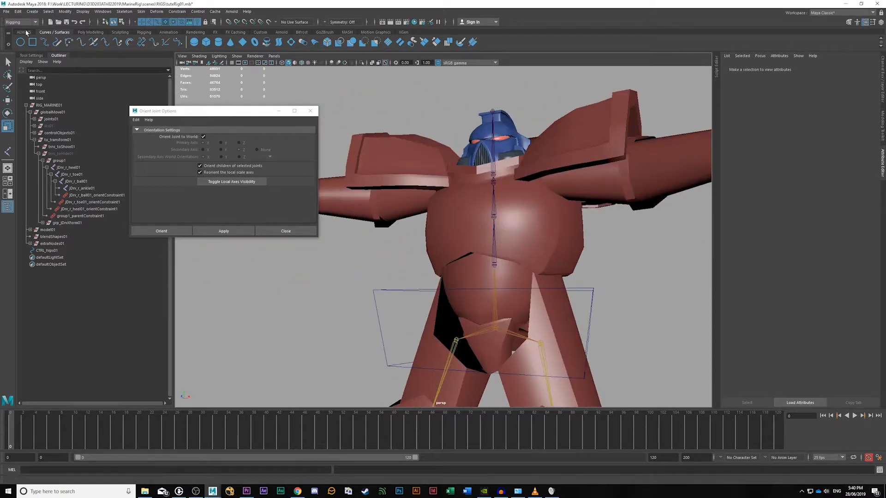
Step: Create a box curve control, snap it to the waist joint and scale it up around the torso
{"action": "left_click", "coordinate": [24, 32]}
{"action": "left_click", "coordinate": [154, 40]}
{"action": "key", "text": "w"}
{"action": "key", "text": "v"}
{"action": "left_click_drag", "start_coordinate": [495, 267], "coordinate": [531, 318], "text": "alt"}
{"action": "key", "text": "r"}
{"action": "left_click_drag", "start_coordinate": [478, 244], "coordinate": [608, 257]}
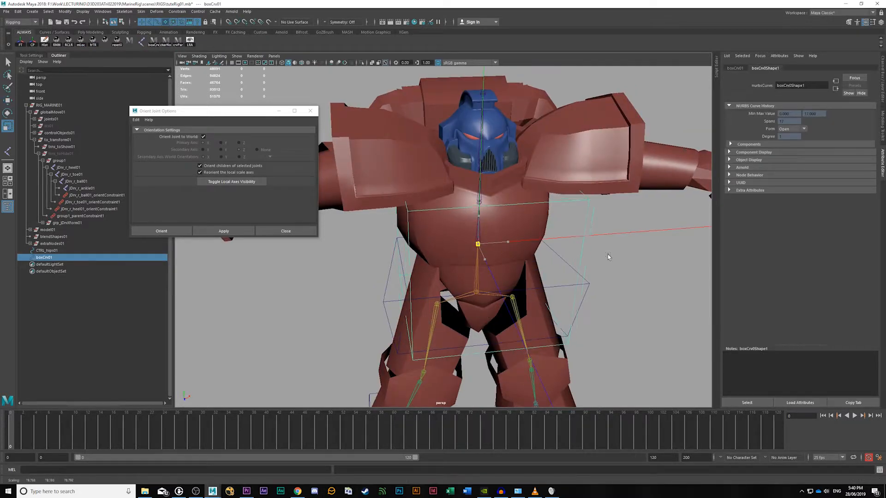
Step: Flatten the waist box control vertically and adjust its depth to surround the waist
{"action": "left_click_drag", "start_coordinate": [479, 215], "coordinate": [478, 235]}
{"action": "key", "text": "w"}
{"action": "left_click_drag", "start_coordinate": [522, 236], "coordinate": [548, 220], "text": "alt"}
{"action": "key", "text": "r"}
{"action": "left_click_drag", "start_coordinate": [454, 267], "coordinate": [574, 271]}
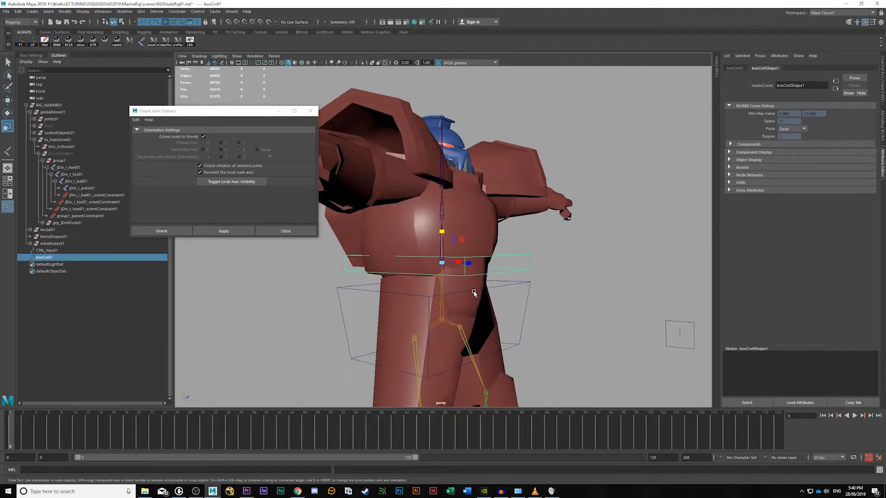
Step: Move the upper front control vertices of CTRL_hips01 forward towards the front edge of the waist box
{"action": "left_click", "coordinate": [506, 284]}
{"action": "right_click_drag", "start_coordinate": [511, 281], "coordinate": [476, 280]}
{"action": "left_click_drag", "start_coordinate": [514, 277], "coordinate": [534, 291]}
{"action": "mouse_move", "coordinate": [545, 301]}
{"action": "left_mouse_down", "text": "alt"}
{"action": "mouse_move", "coordinate": [553, 301]}
{"action": "mouse_move", "coordinate": [544, 303]}
{"action": "left_mouse_up", "text": "alt"}
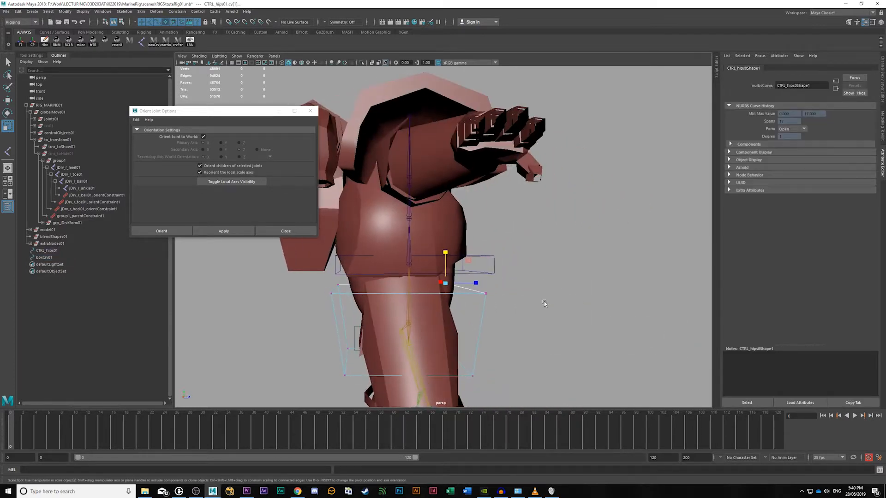
{"action": "left_click_drag", "start_coordinate": [497, 289], "coordinate": [482, 299], "text": "shift"}
{"action": "left_click_drag", "start_coordinate": [482, 299], "coordinate": [573, 287], "text": "alt"}
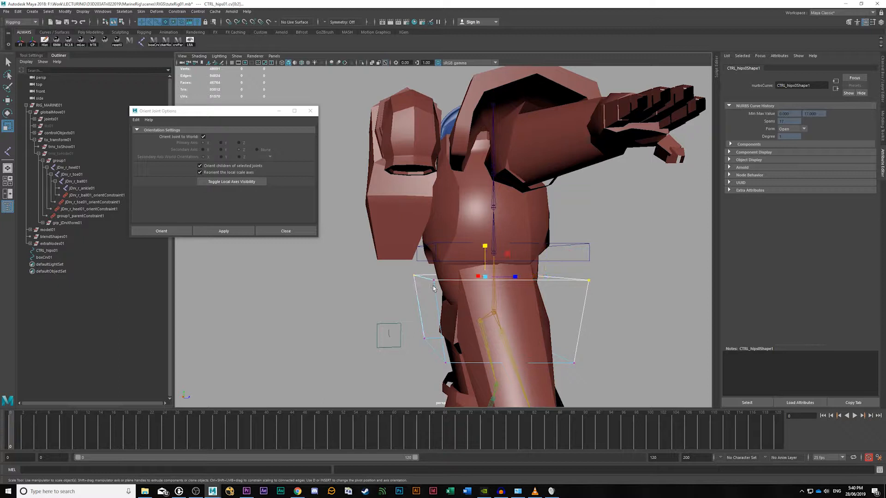
{"action": "key", "text": "w"}
{"action": "left_click_drag", "start_coordinate": [439, 290], "coordinate": [506, 234], "text": "alt"}
{"action": "left_click", "coordinate": [577, 259]}
{"action": "left_click_drag", "start_coordinate": [608, 298], "coordinate": [622, 289], "text": "alt"}
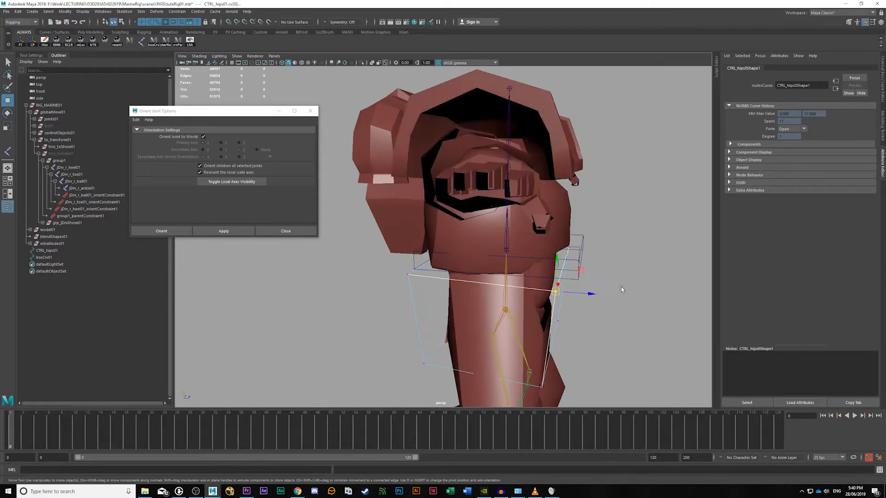
{"action": "left_click_drag", "start_coordinate": [549, 292], "coordinate": [564, 286]}
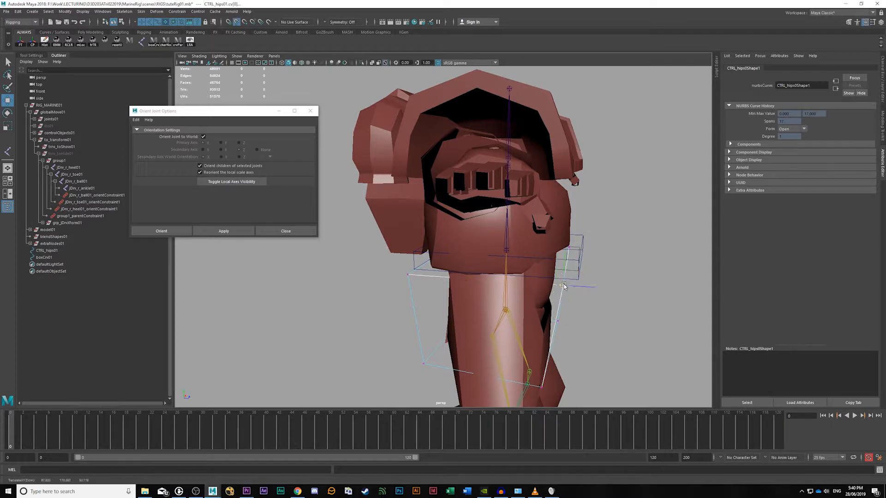
Step: Reposition the upper rear corner vertices of CTRL_hips01 beneath the rear corners of the waist box
{"action": "left_click_drag", "start_coordinate": [659, 305], "coordinate": [458, 297], "text": "alt"}
{"action": "left_click", "coordinate": [415, 280]}
{"action": "left_click_drag", "start_coordinate": [415, 279], "coordinate": [428, 275]}
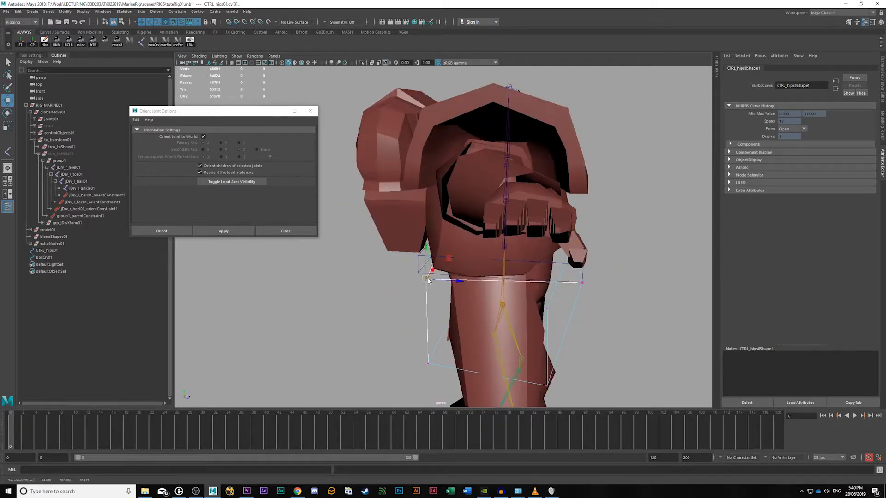
{"action": "left_click_drag", "start_coordinate": [342, 309], "coordinate": [427, 272], "text": "alt"}
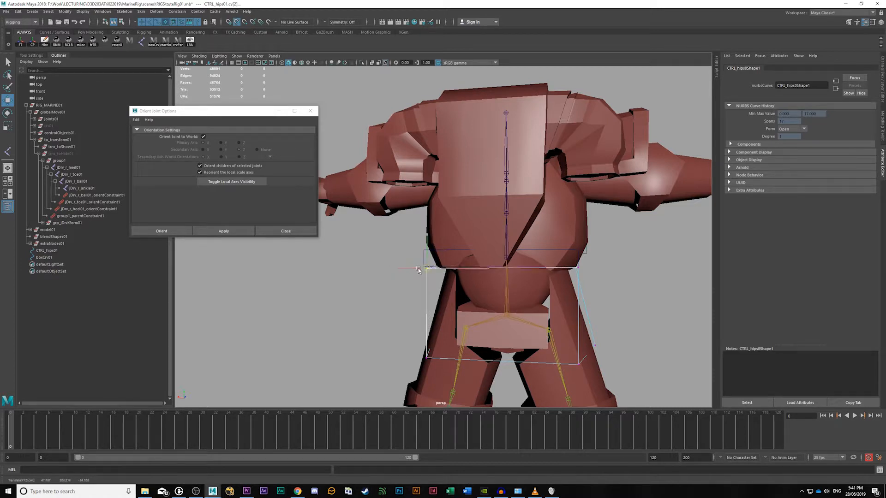
Step: Select the upper vertices of CTRL_hips01 and lower them below the waist box
{"action": "right_click_drag", "start_coordinate": [369, 284], "coordinate": [468, 309], "text": "alt"}
{"action": "left_click_drag", "start_coordinate": [469, 309], "coordinate": [399, 312], "text": "alt"}
{"action": "key", "text": "c"}
{"action": "right_click_drag", "start_coordinate": [439, 281], "coordinate": [369, 274], "text": "alt"}
{"action": "left_click_drag", "start_coordinate": [449, 290], "coordinate": [521, 269], "text": "alt"}
{"action": "middle_click_drag", "start_coordinate": [471, 272], "coordinate": [567, 282], "text": "alt"}
{"action": "left_click_drag", "start_coordinate": [567, 282], "coordinate": [521, 265], "text": "alt"}
{"action": "left_click_drag", "start_coordinate": [582, 231], "coordinate": [578, 240]}
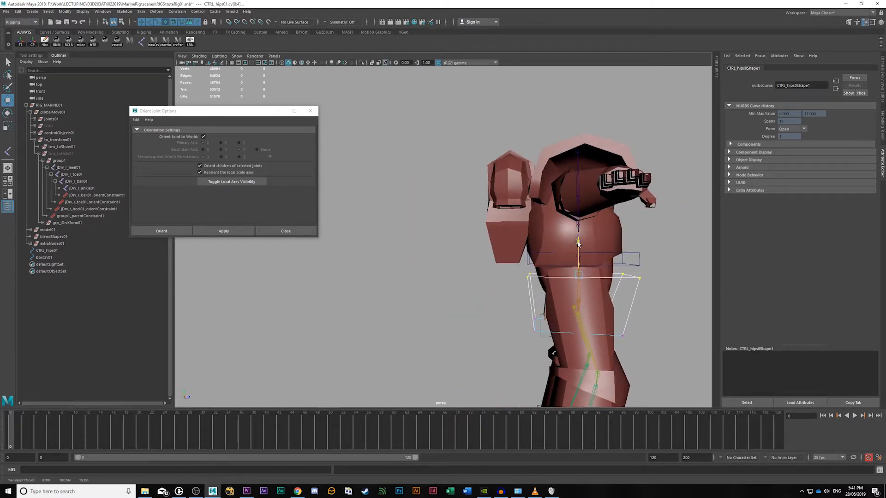
Step: Scale the waist box control slightly taller, keeping it above the hips control
{"action": "left_click", "coordinate": [633, 263]}
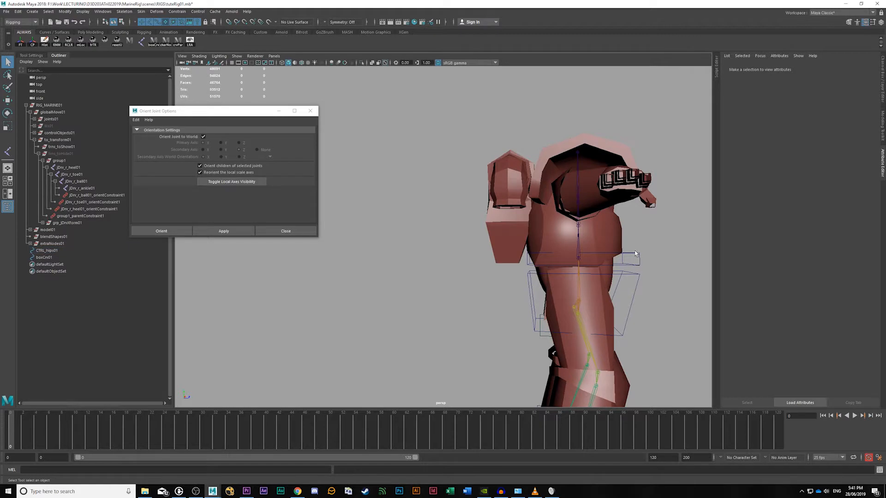
{"action": "key", "text": "r"}
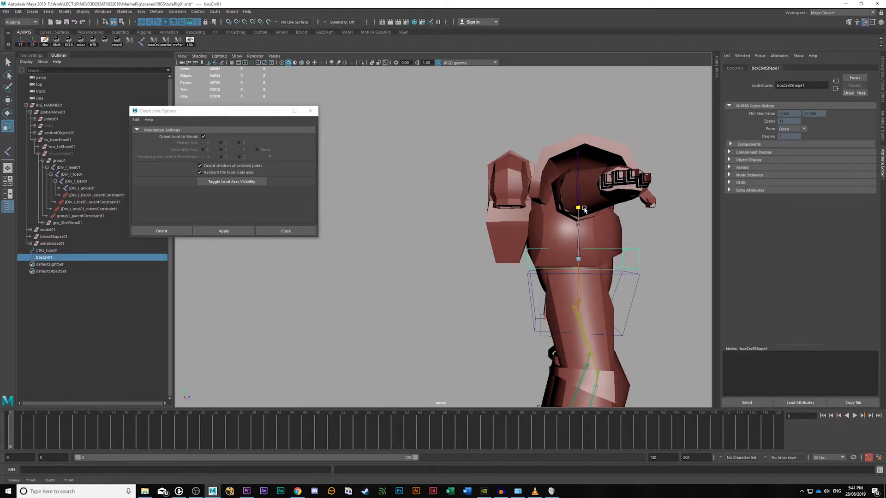
{"action": "left_click_drag", "start_coordinate": [584, 210], "coordinate": [584, 211]}
{"action": "left_click", "coordinate": [674, 275]}
{"action": "mouse_move", "coordinate": [674, 275]}
{"action": "left_mouse_down", "text": "alt"}
{"action": "mouse_move", "coordinate": [519, 264]}
{"action": "mouse_move", "coordinate": [582, 275]}
{"action": "left_mouse_up", "text": "alt"}
{"action": "key", "text": "5"}
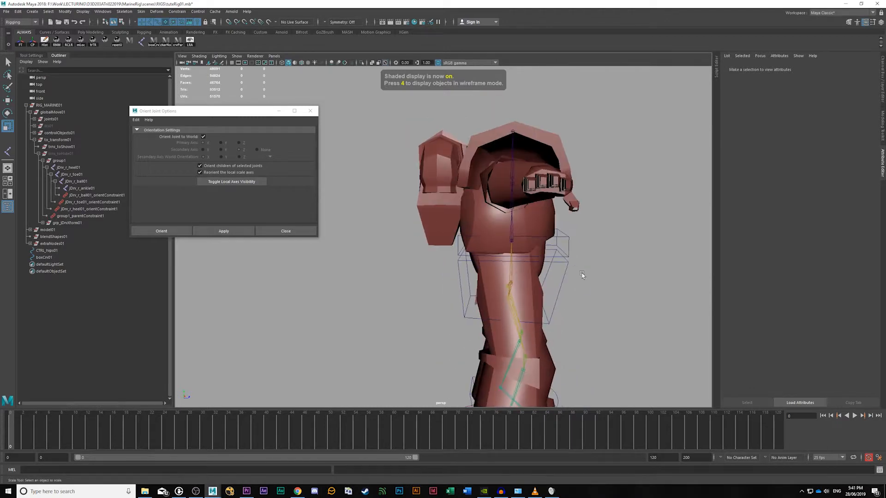
Step: Adjust the upper front vertices of the waist box in component mode and save the scene
{"action": "left_click", "coordinate": [566, 239]}
{"action": "left_click", "coordinate": [560, 267], "text": "shift"}
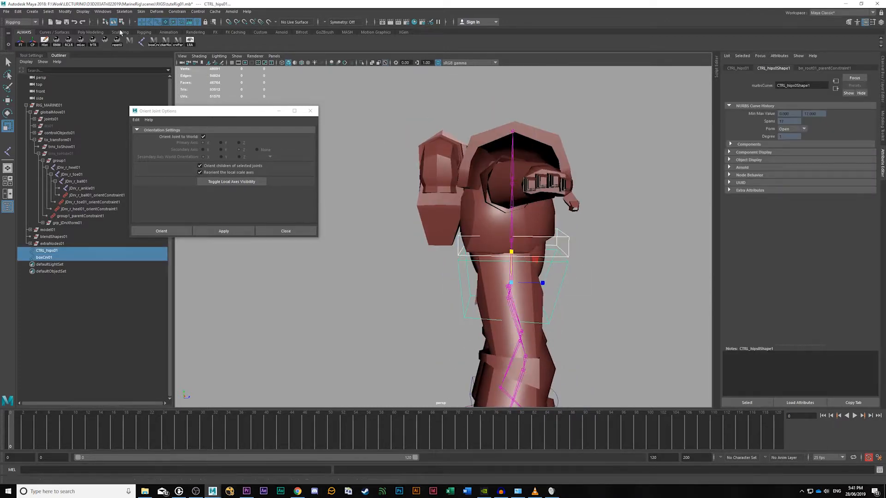
{"action": "left_click", "coordinate": [569, 244]}
{"action": "left_click", "coordinate": [569, 245]}
{"action": "left_click", "coordinate": [564, 273], "text": "shift"}
{"action": "left_click", "coordinate": [122, 23]}
{"action": "left_click_drag", "start_coordinate": [551, 225], "coordinate": [587, 245]}
{"action": "key", "text": "w"}
{"action": "left_click_drag", "start_coordinate": [588, 246], "coordinate": [572, 260], "text": "alt"}
{"action": "key", "text": "q"}
{"action": "key", "text": "F8"}
{"action": "left_click", "coordinate": [608, 255]}
{"action": "key", "text": "ctrl+s"}
Step: Duplicate the waist box control and move the copy up to the chest joint
{"action": "middle_click_drag", "start_coordinate": [472, 275], "coordinate": [572, 215], "text": "alt"}
{"action": "mouse_move", "coordinate": [572, 215]}
{"action": "left_mouse_down", "text": "alt"}
{"action": "mouse_move", "coordinate": [584, 218]}
{"action": "mouse_move", "coordinate": [566, 220]}
{"action": "left_mouse_up", "text": "alt"}
{"action": "right_click_drag", "start_coordinate": [567, 219], "coordinate": [641, 232], "text": "alt"}
{"action": "middle_click_drag", "start_coordinate": [641, 232], "coordinate": [620, 276], "text": "alt"}
{"action": "left_click_drag", "start_coordinate": [619, 275], "coordinate": [621, 253], "text": "alt"}
{"action": "right_click_drag", "start_coordinate": [621, 253], "coordinate": [609, 249], "text": "alt"}
{"action": "mouse_move", "coordinate": [615, 250]}
{"action": "left_mouse_down", "text": "alt"}
{"action": "mouse_move", "coordinate": [634, 245]}
{"action": "mouse_move", "coordinate": [627, 247]}
{"action": "left_mouse_up", "text": "alt"}
{"action": "left_click", "coordinate": [585, 213]}
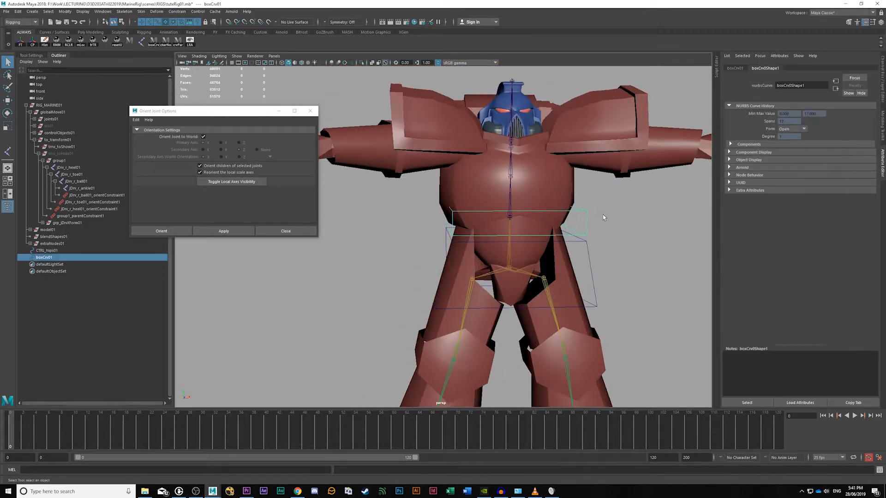
{"action": "middle_click_drag", "start_coordinate": [604, 217], "coordinate": [585, 249], "text": "alt"}
{"action": "key", "text": "ctrl+d"}
{"action": "key", "text": "w"}
{"action": "left_click_drag", "start_coordinate": [510, 232], "coordinate": [530, 222]}
Step: Scale the chest box taller and adjust its control vertices to frame the chest
{"action": "key", "text": "r"}
{"action": "left_click_drag", "start_coordinate": [498, 191], "coordinate": [603, 231]}
{"action": "key", "text": "q"}
{"action": "right_click_drag", "start_coordinate": [600, 217], "coordinate": [579, 210]}
{"action": "left_click_drag", "start_coordinate": [564, 175], "coordinate": [604, 190]}
{"action": "key", "text": "w"}
{"action": "left_click_drag", "start_coordinate": [558, 213], "coordinate": [678, 240], "text": "alt"}
{"action": "left_click_drag", "start_coordinate": [596, 258], "coordinate": [610, 281]}
{"action": "right_click_drag", "start_coordinate": [609, 281], "coordinate": [592, 280], "text": "alt"}
{"action": "key", "text": "q"}
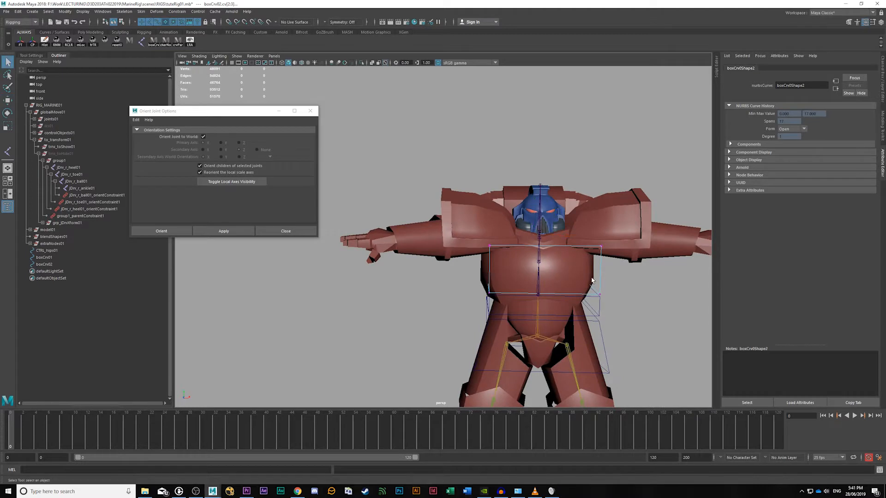
{"action": "left_click", "coordinate": [642, 318]}
Step: Select the chest box, waist box and CTRL_hips01 together and widen them along X
{"action": "right_click_drag", "start_coordinate": [646, 318], "coordinate": [588, 302], "text": "alt"}
{"action": "left_click_drag", "start_coordinate": [588, 302], "coordinate": [566, 294], "text": "alt"}
{"action": "right_click_drag", "start_coordinate": [566, 294], "coordinate": [573, 277], "text": "alt"}
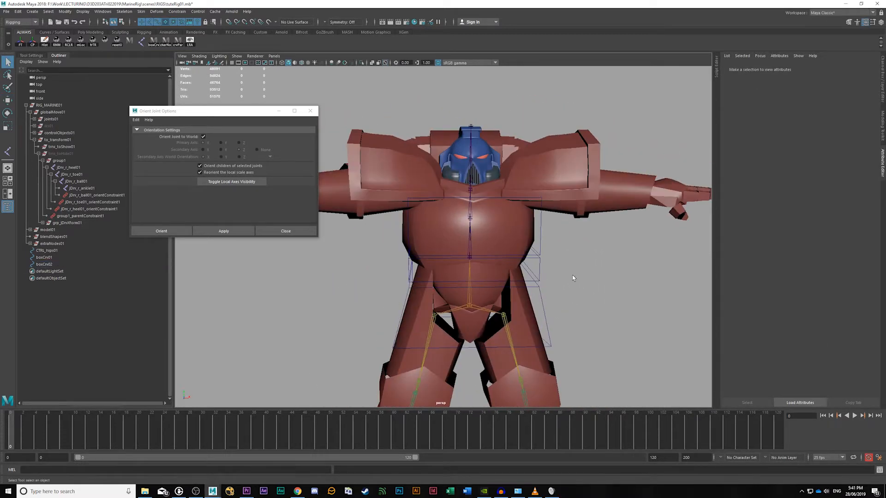
{"action": "left_click_drag", "start_coordinate": [537, 259], "coordinate": [549, 283]}
{"action": "left_click", "coordinate": [536, 300], "text": "shift"}
{"action": "key", "text": "r"}
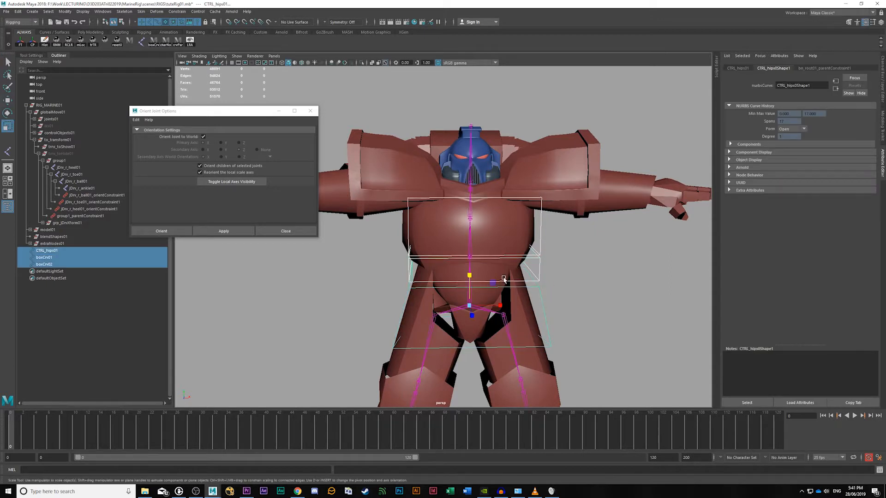
{"action": "left_click_drag", "start_coordinate": [503, 306], "coordinate": [506, 308]}
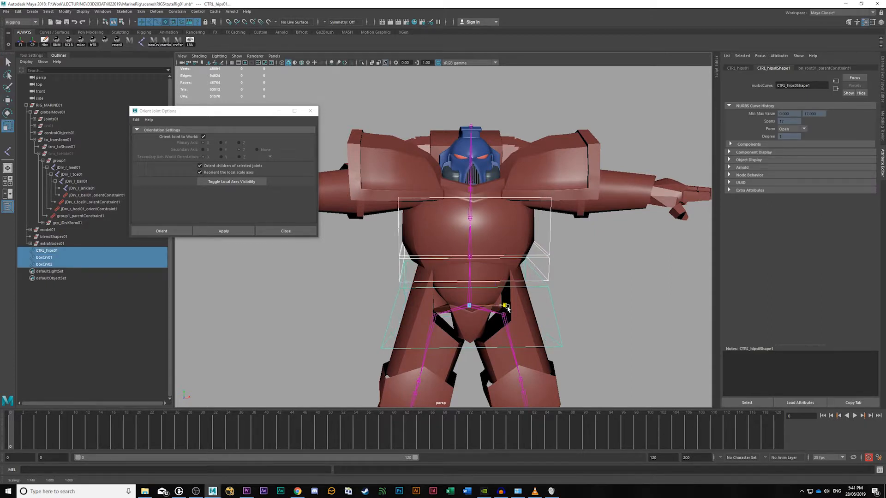
Step: Widen the chest box control along X so it extends beyond the waist box
{"action": "left_click", "coordinate": [554, 245]}
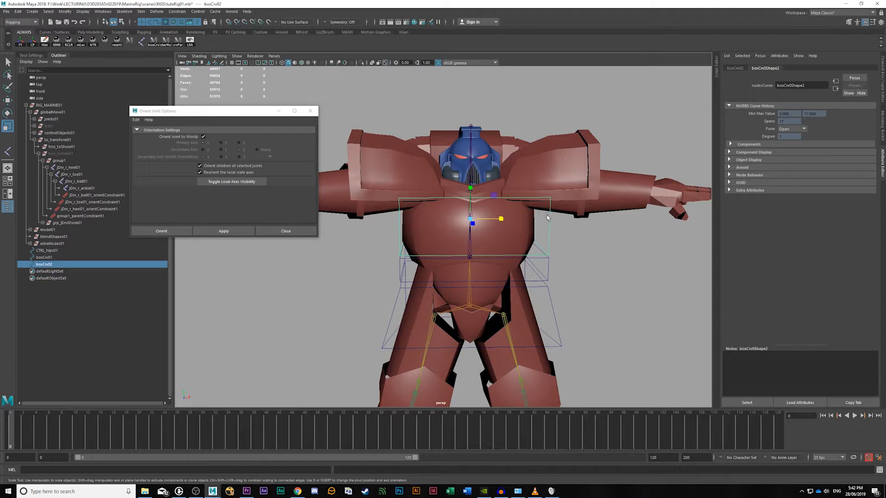
{"action": "left_click_drag", "start_coordinate": [503, 221], "coordinate": [506, 223]}
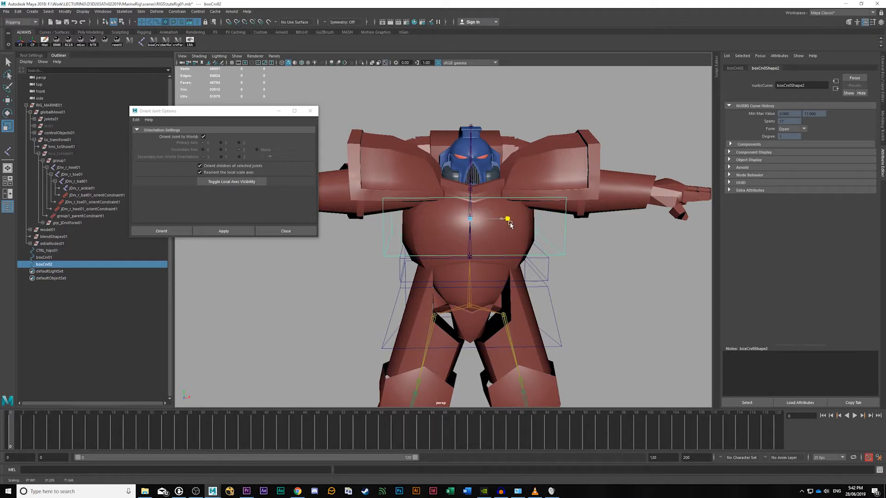
{"action": "left_click", "coordinate": [628, 295]}
{"action": "left_click_drag", "start_coordinate": [629, 296], "coordinate": [598, 233], "text": "alt"}
Step: Fine-tune the chest box control's proportions by slightly reducing its scale, including its height
{"action": "left_click", "coordinate": [551, 210]}
{"action": "left_click_drag", "start_coordinate": [517, 197], "coordinate": [513, 197]}
{"action": "key", "text": "w"}
{"action": "key", "text": "r"}
{"action": "left_click_drag", "start_coordinate": [486, 165], "coordinate": [486, 169]}
{"action": "left_click", "coordinate": [637, 270]}
{"action": "left_click_drag", "start_coordinate": [637, 269], "coordinate": [647, 287], "text": "alt"}
{"action": "right_click_drag", "start_coordinate": [609, 276], "coordinate": [622, 228], "text": "alt"}
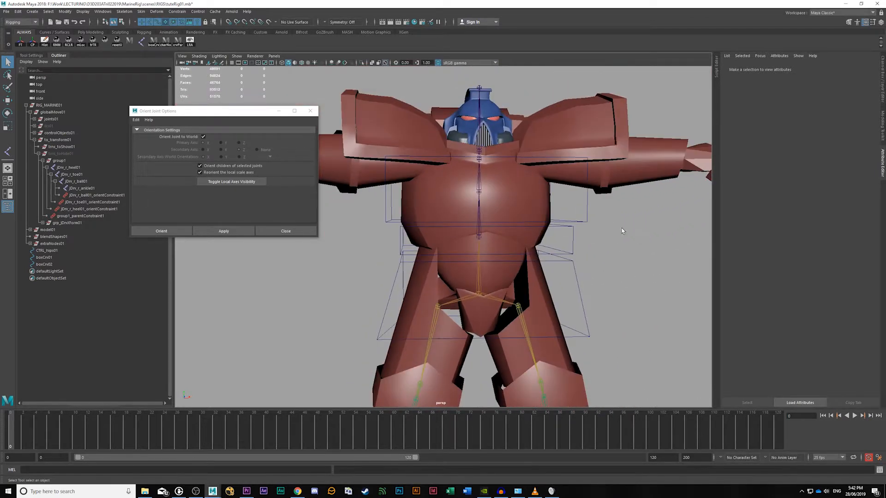
Step: Select the chest, waist and hips box controls together and freeze their transformations
{"action": "left_click_drag", "start_coordinate": [579, 206], "coordinate": [591, 212]}
{"action": "left_click", "coordinate": [574, 249], "text": "shift"}
{"action": "left_click", "coordinate": [582, 289], "text": "shift"}
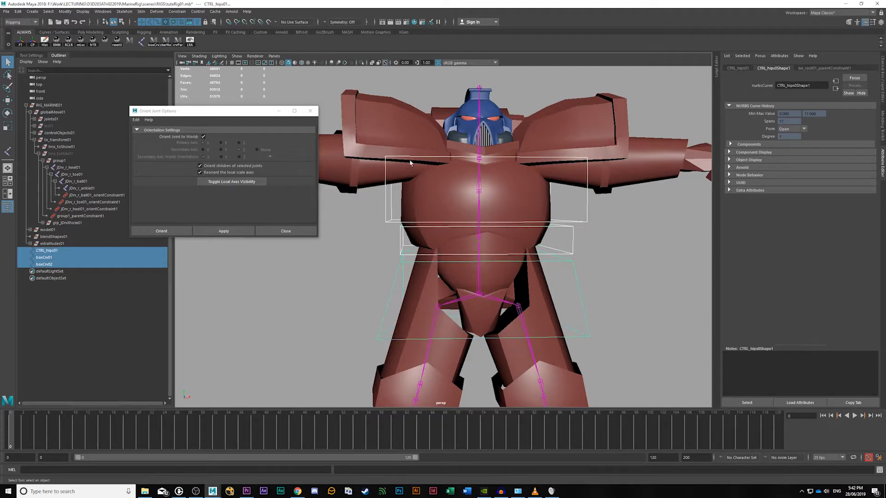
{"action": "left_click", "coordinate": [737, 69]}
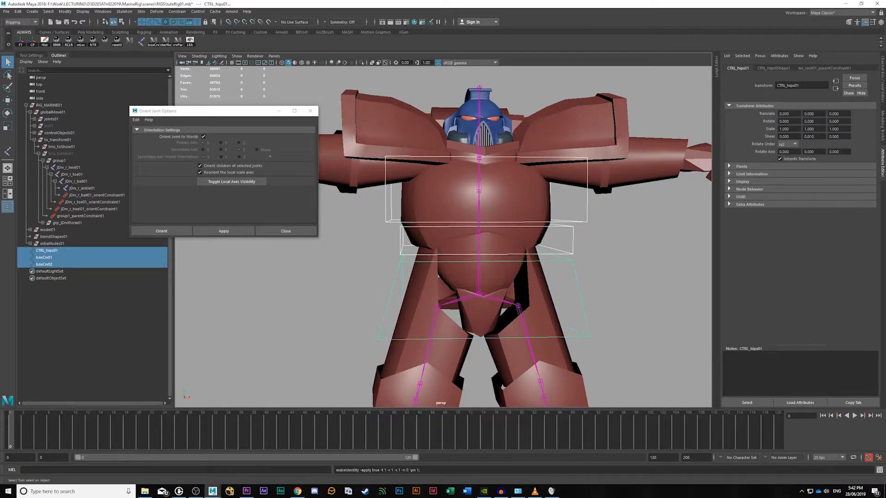
Step: Rename the waist box control CTRL_abs01 and the chest box control CTRL_chest01
{"action": "left_click", "coordinate": [559, 238]}
{"action": "left_click", "coordinate": [576, 277]}
{"action": "left_click", "coordinate": [573, 241]}
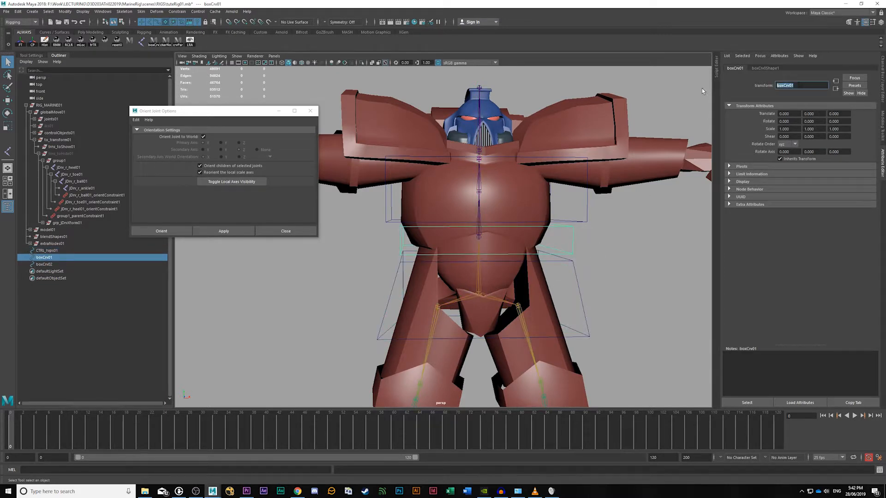
{"action": "type", "text": "CTRL_abs01"}
{"action": "key", "text": "Return"}
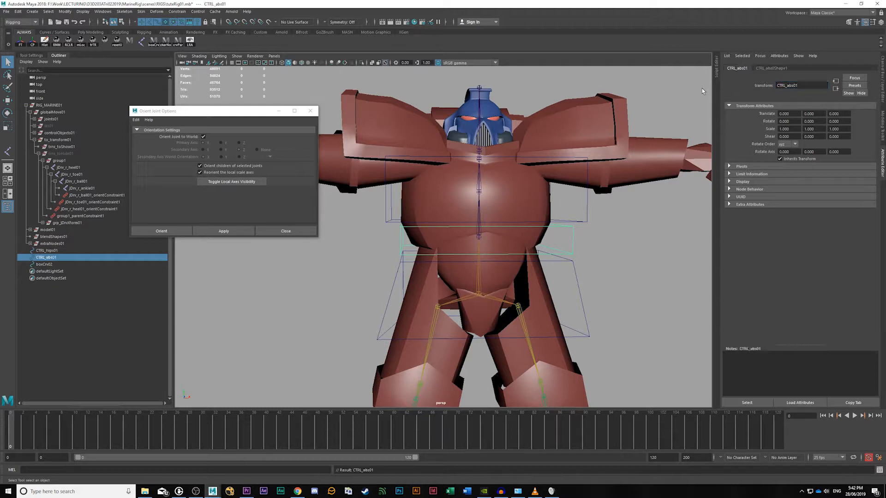
{"action": "left_click", "coordinate": [587, 218]}
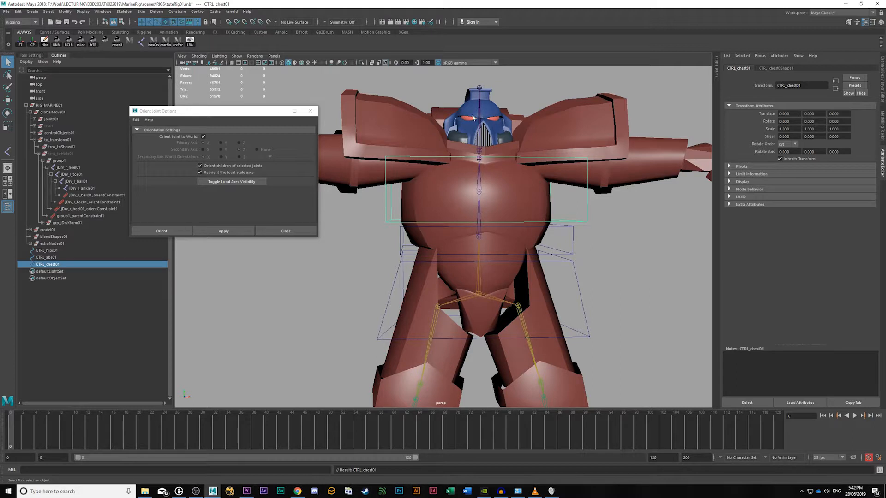
{"action": "left_click", "coordinate": [598, 218]}
Step: Close the Orient Joint Options window
{"action": "left_click_drag", "start_coordinate": [598, 218], "coordinate": [640, 269], "text": "alt"}
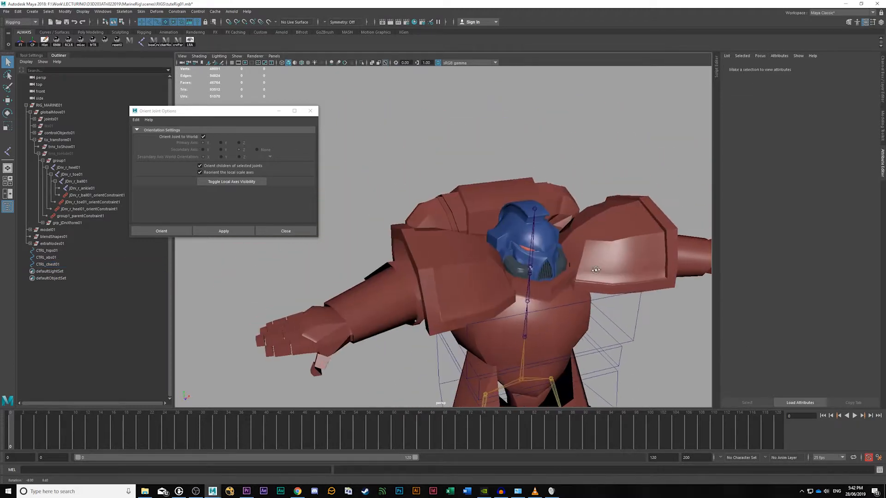
{"action": "left_click", "coordinate": [554, 234]}
{"action": "left_click", "coordinate": [628, 304]}
{"action": "scroll", "coordinate": [628, 308], "scroll_direction": "down", "scroll_amount": 3}
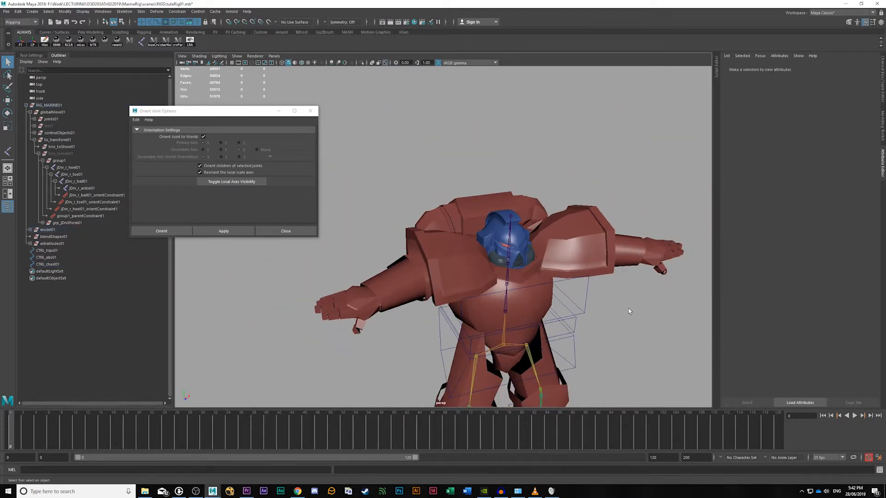
{"action": "left_click_drag", "start_coordinate": [634, 311], "coordinate": [617, 319], "text": "alt"}
{"action": "scroll", "coordinate": [618, 319], "scroll_direction": "up", "scroll_amount": 1}
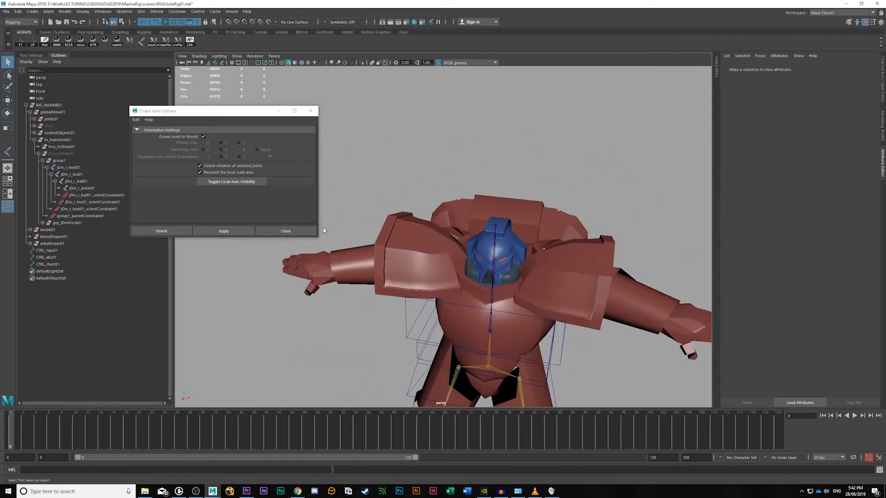
{"action": "left_click", "coordinate": [287, 231]}
Step: Isolate the marine's blue helmet mesh in the viewport
{"action": "left_click_drag", "start_coordinate": [564, 213], "coordinate": [595, 202], "text": "alt"}
{"action": "middle_click_drag", "start_coordinate": [595, 202], "coordinate": [510, 209], "text": "alt"}
{"action": "scroll", "coordinate": [629, 275], "scroll_direction": "up", "scroll_amount": 3}
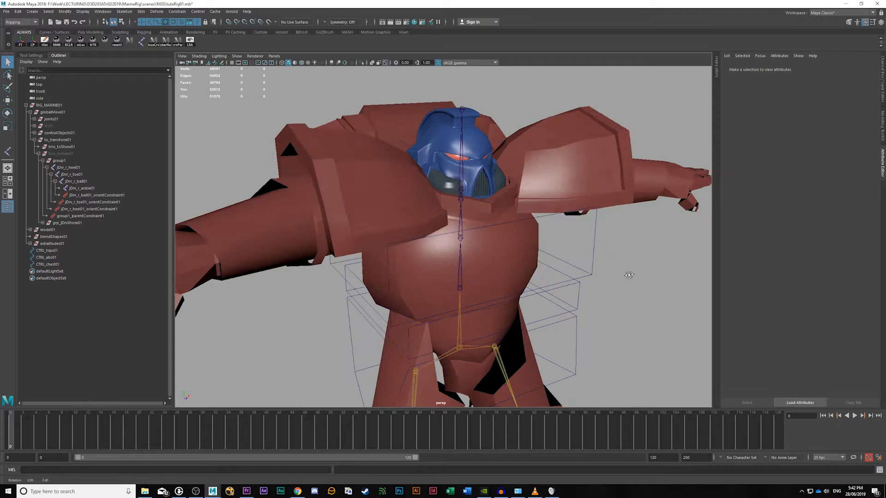
{"action": "left_click_drag", "start_coordinate": [629, 275], "coordinate": [523, 264], "text": "alt"}
{"action": "middle_click_drag", "start_coordinate": [523, 264], "coordinate": [574, 311], "text": "alt"}
{"action": "scroll", "coordinate": [575, 311], "scroll_direction": "up", "scroll_amount": 2}
{"action": "left_click", "coordinate": [486, 211]}
{"action": "mouse_move", "coordinate": [622, 131]}
{"action": "left_mouse_down", "text": "alt"}
{"action": "mouse_move", "coordinate": [630, 117]}
{"action": "mouse_move", "coordinate": [611, 117]}
{"action": "mouse_move", "coordinate": [624, 122]}
{"action": "left_mouse_up", "text": "alt"}
{"action": "left_click", "coordinate": [624, 122]}
{"action": "left_click", "coordinate": [476, 192]}
{"action": "key", "text": "ctrl+1"}
{"action": "left_click", "coordinate": [613, 172]}
{"action": "scroll", "coordinate": [571, 263], "scroll_direction": "up", "scroll_amount": 3}
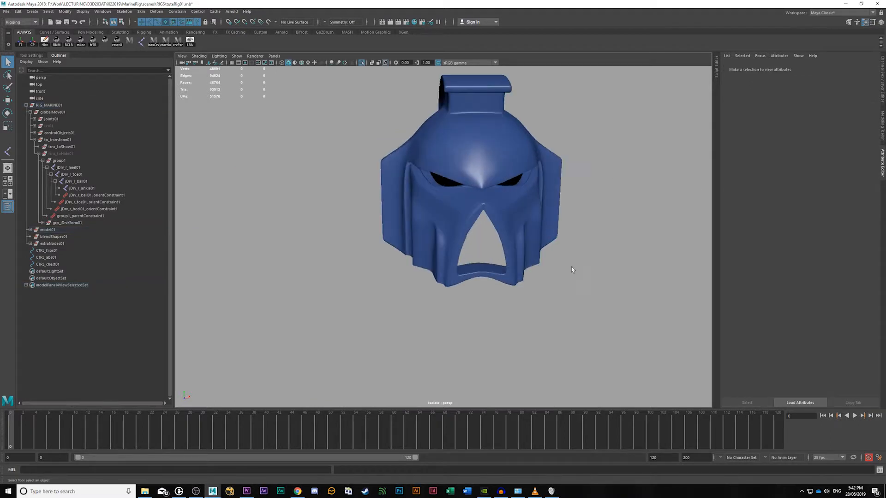
Step: Frame the helmet mesh, switch it to edge component mode and turn off its smooth preview
{"action": "middle_click_drag", "start_coordinate": [571, 267], "coordinate": [566, 316], "text": "alt"}
{"action": "left_click_drag", "start_coordinate": [566, 316], "coordinate": [415, 234], "text": "alt"}
{"action": "left_click", "coordinate": [415, 233]}
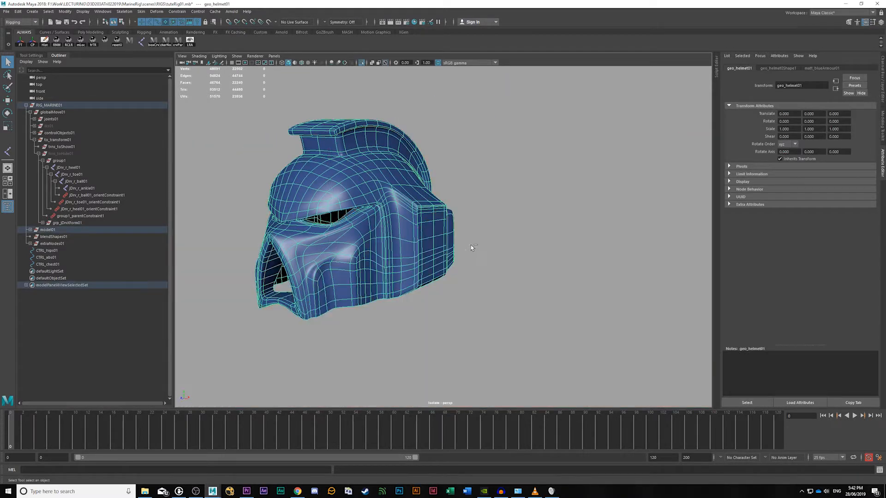
{"action": "left_click", "coordinate": [545, 199]}
{"action": "left_click_drag", "start_coordinate": [545, 200], "coordinate": [611, 208], "text": "alt"}
{"action": "left_click", "coordinate": [512, 238]}
{"action": "key", "text": "f"}
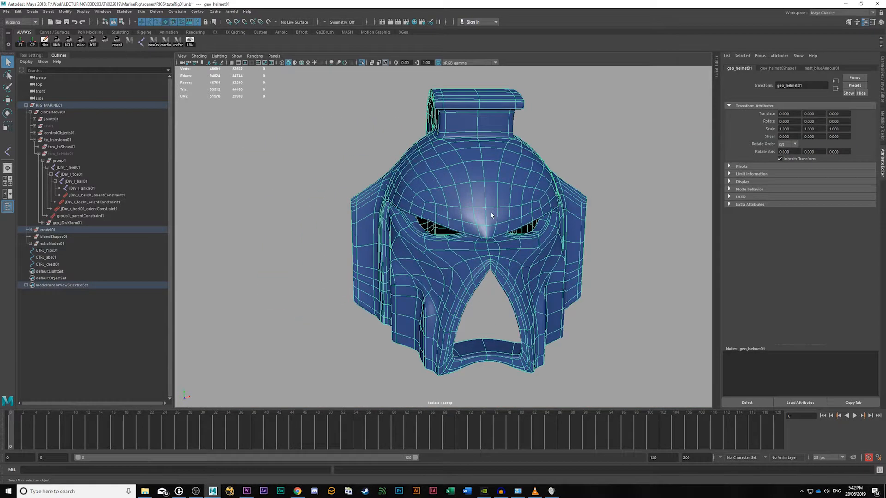
{"action": "right_click_drag", "start_coordinate": [490, 212], "coordinate": [513, 133]}
{"action": "key", "text": "1"}
{"action": "left_click_drag", "start_coordinate": [508, 245], "coordinate": [507, 270], "text": "alt"}
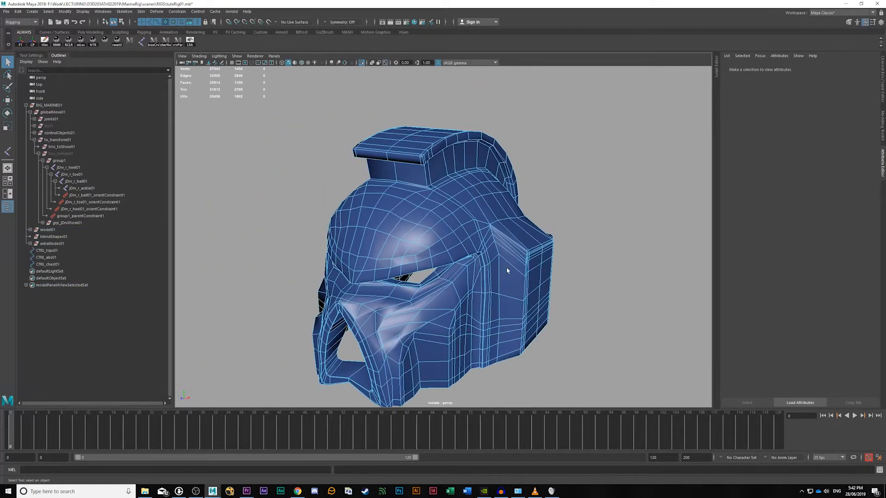
Step: Select the edge loop along the helmet's brow and convert it with Polygon Edges to Curve
{"action": "double_click", "coordinate": [396, 278]}
{"action": "left_click_drag", "start_coordinate": [396, 278], "coordinate": [431, 279], "text": "alt"}
{"action": "scroll", "coordinate": [464, 302], "scroll_direction": "up", "scroll_amount": 5}
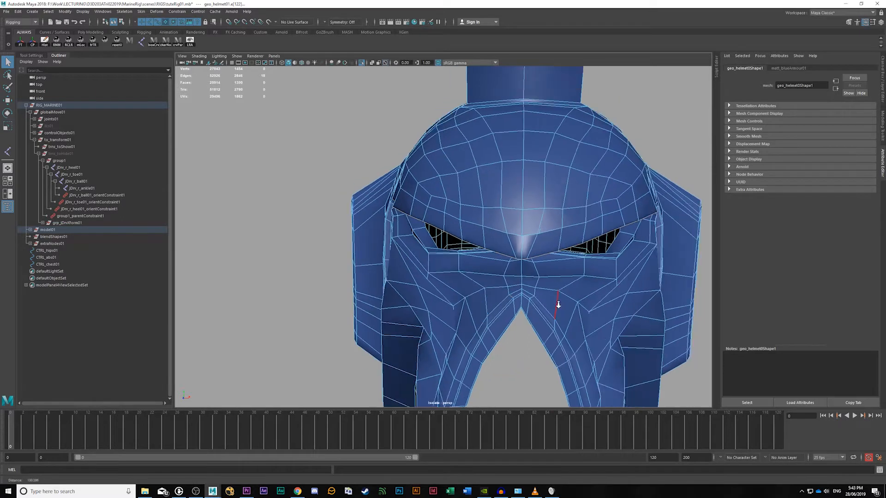
{"action": "scroll", "coordinate": [560, 303], "scroll_direction": "down", "scroll_amount": 6}
{"action": "left_click", "coordinate": [619, 300]}
{"action": "left_click_drag", "start_coordinate": [619, 301], "coordinate": [530, 289], "text": "alt"}
{"action": "double_click", "coordinate": [471, 243]}
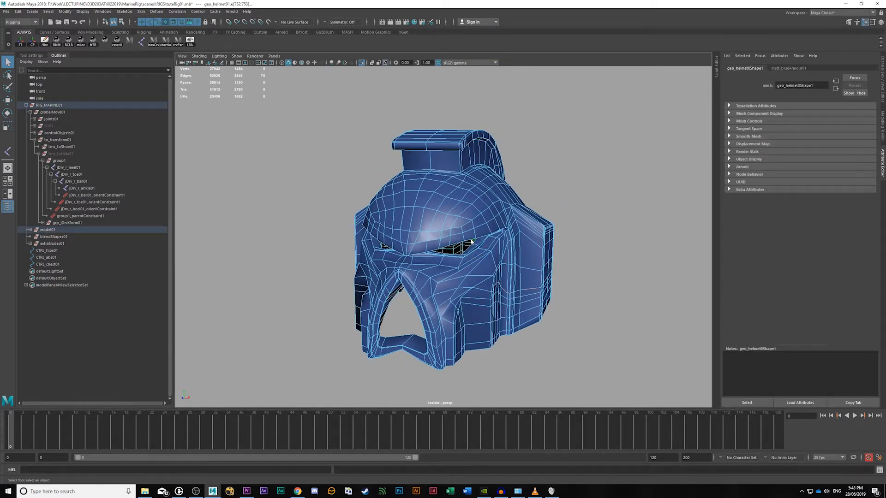
{"action": "double_click", "coordinate": [462, 243]}
{"action": "left_click_drag", "start_coordinate": [525, 259], "coordinate": [566, 262], "text": "alt"}
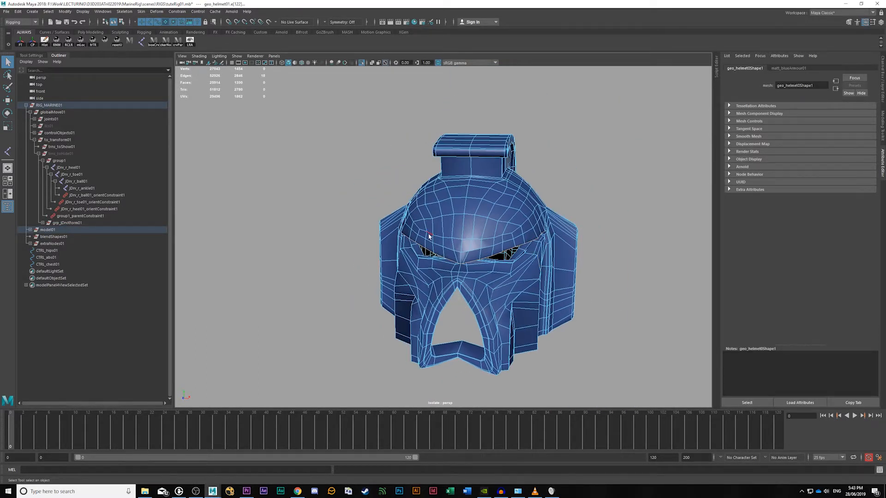
{"action": "left_click", "coordinate": [64, 11]}
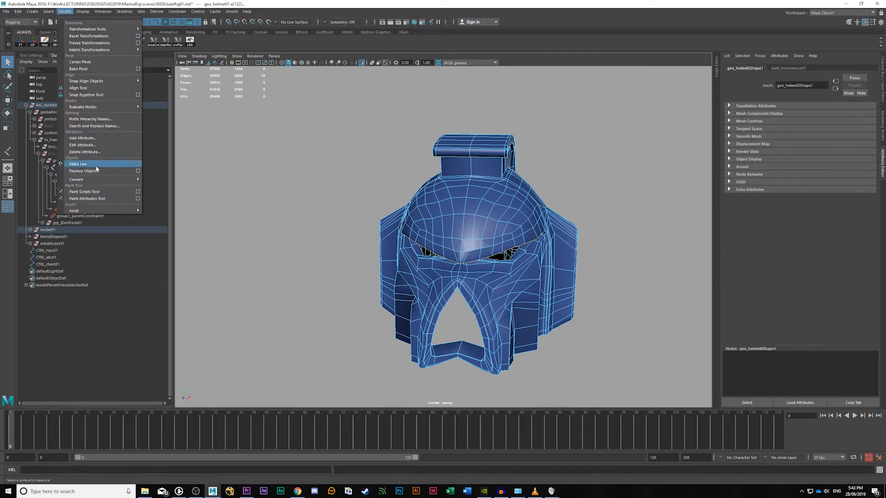
{"action": "mouse_move", "coordinate": [110, 180]}
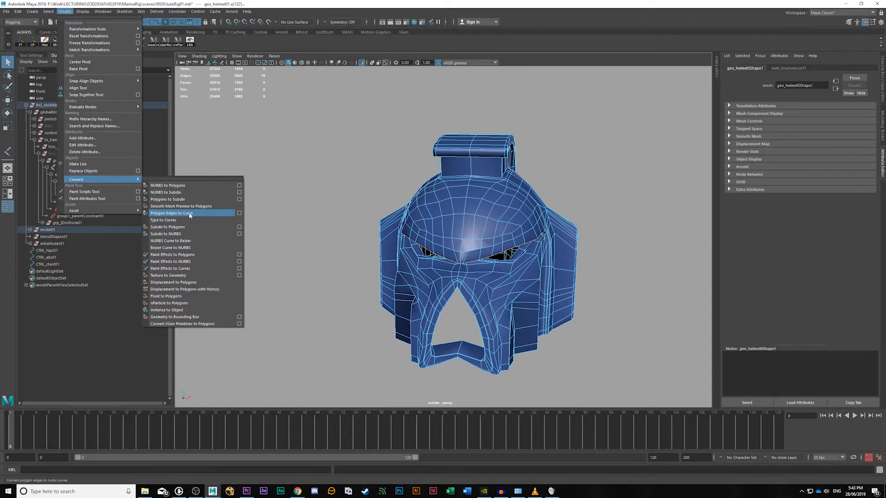
{"action": "left_click", "coordinate": [189, 216]}
{"action": "right_click_drag", "start_coordinate": [543, 318], "coordinate": [640, 323], "text": "alt"}
{"action": "mouse_move", "coordinate": [641, 323]}
{"action": "left_mouse_down", "text": "alt"}
{"action": "mouse_move", "coordinate": [674, 320]}
{"action": "mouse_move", "coordinate": [645, 329]}
{"action": "left_mouse_up", "text": "alt"}
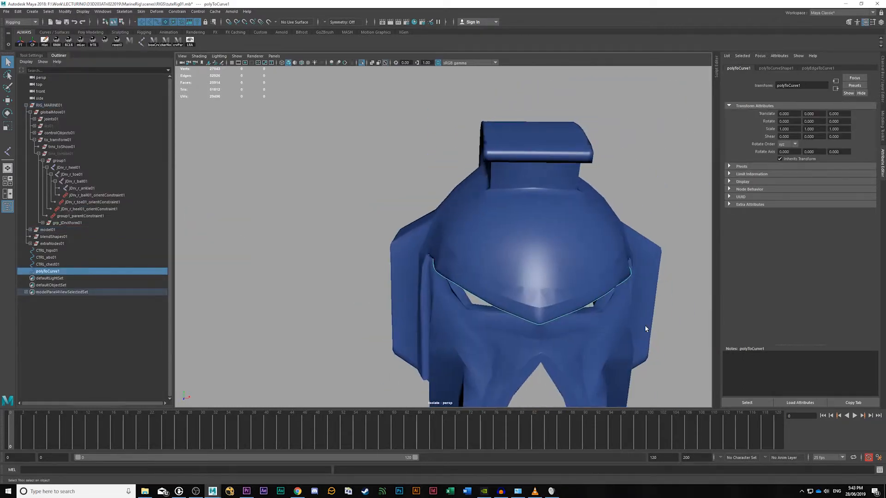
Step: Select the helmet's centreline edge loop running over the crest and convert it to a curve
{"action": "left_click", "coordinate": [680, 256]}
{"action": "left_click_drag", "start_coordinate": [680, 256], "coordinate": [610, 241], "text": "alt"}
{"action": "left_click", "coordinate": [422, 251]}
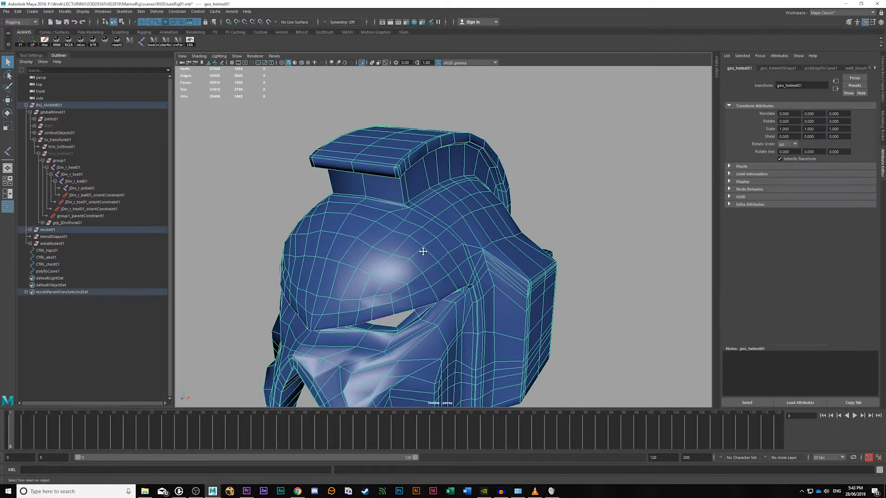
{"action": "middle_click_drag", "start_coordinate": [421, 251], "coordinate": [493, 201], "text": "alt"}
{"action": "left_click_drag", "start_coordinate": [494, 200], "coordinate": [432, 249], "text": "alt"}
{"action": "right_click_drag", "start_coordinate": [426, 263], "coordinate": [420, 248]}
{"action": "left_click_drag", "start_coordinate": [356, 227], "coordinate": [447, 201], "text": "alt"}
{"action": "double_click", "coordinate": [454, 200]}
{"action": "left_click_drag", "start_coordinate": [375, 291], "coordinate": [348, 236], "text": "alt"}
{"action": "key", "text": "g"}
{"action": "right_click_drag", "start_coordinate": [472, 259], "coordinate": [516, 244], "text": "alt"}
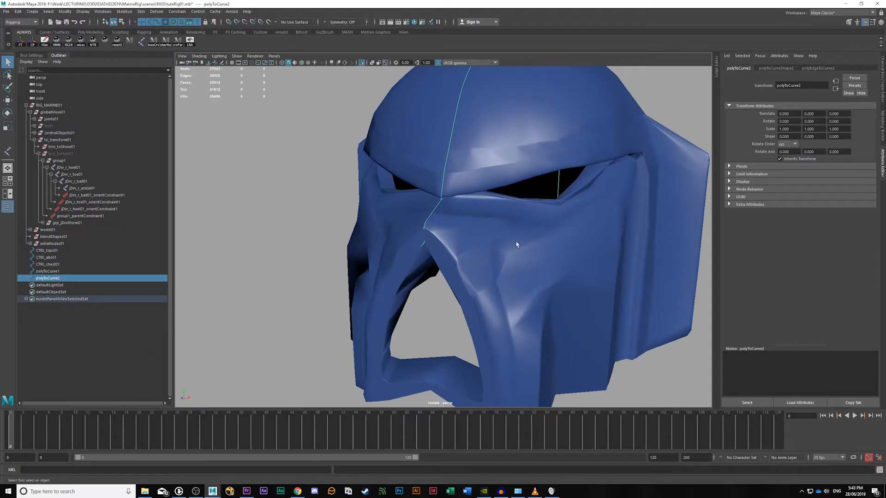
Step: Select the edge loop around the marine's left eye opening and convert it to a curve
{"action": "left_click", "coordinate": [516, 243]}
{"action": "left_click_drag", "start_coordinate": [516, 243], "coordinate": [426, 309], "text": "alt"}
{"action": "right_click_drag", "start_coordinate": [419, 314], "coordinate": [440, 279], "text": "alt"}
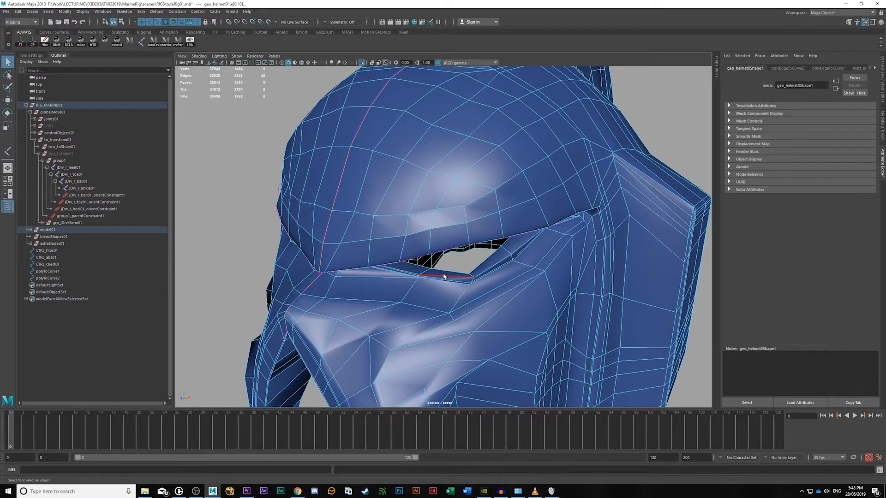
{"action": "double_click", "coordinate": [443, 277]}
{"action": "key", "text": "g"}
{"action": "left_click_drag", "start_coordinate": [428, 298], "coordinate": [586, 264], "text": "alt"}
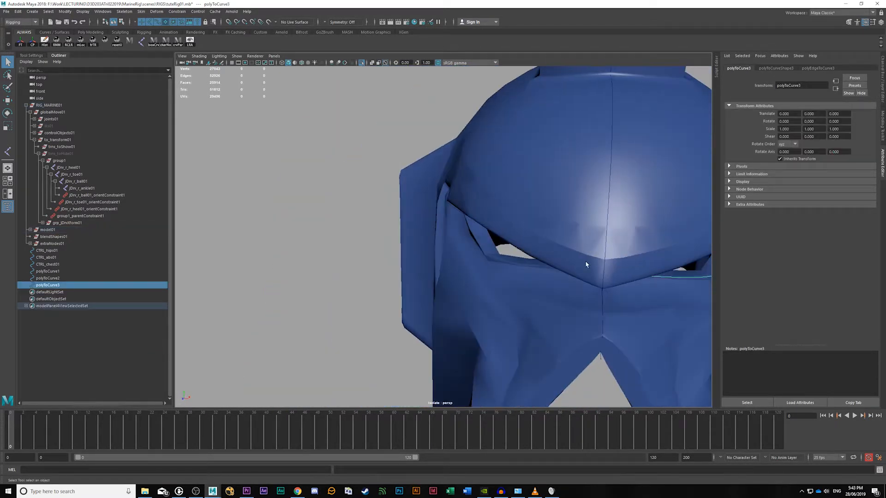
Step: Restore the helmet's smooth preview and convert the edge loop around the marine's right eye opening to a curve
{"action": "left_click", "coordinate": [552, 285]}
{"action": "key", "text": "3"}
{"action": "right_click_drag", "start_coordinate": [522, 263], "coordinate": [520, 239]}
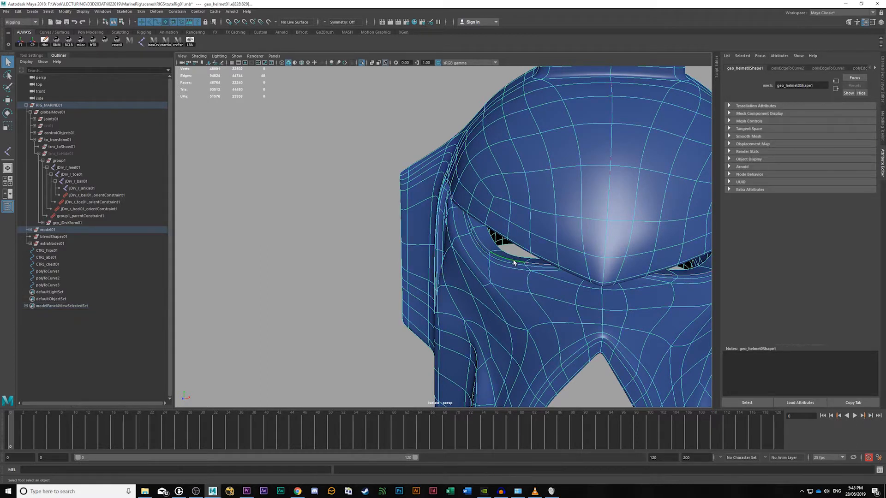
{"action": "key", "text": "g"}
{"action": "left_click", "coordinate": [533, 278]}
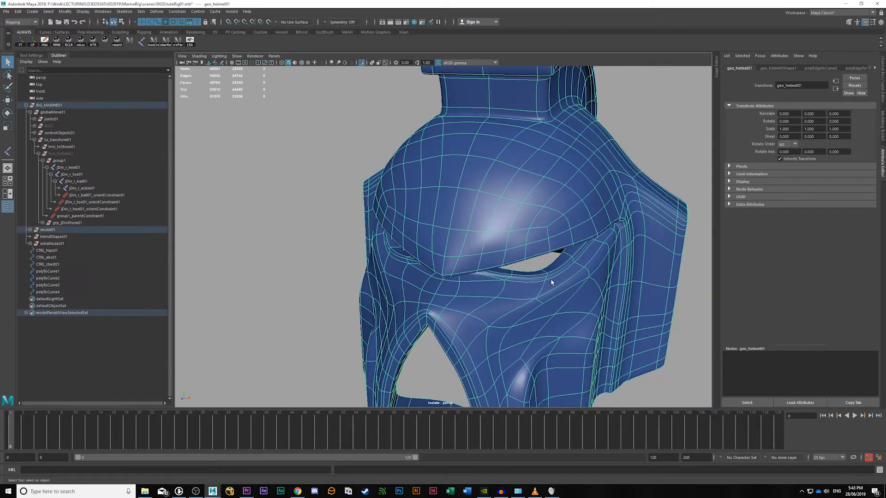
Step: Examine the isolated helmet and the curves extracted from its edges from several angles
{"action": "left_click", "coordinate": [554, 271]}
{"action": "left_click", "coordinate": [439, 208]}
{"action": "left_click", "coordinate": [480, 291]}
{"action": "left_click", "coordinate": [505, 318]}
{"action": "left_click", "coordinate": [685, 187]}
{"action": "key", "text": "f"}
{"action": "left_click_drag", "start_coordinate": [684, 186], "coordinate": [530, 152], "text": "alt"}
{"action": "left_click_drag", "start_coordinate": [396, 230], "coordinate": [466, 233], "text": "alt"}
{"action": "right_click_drag", "start_coordinate": [465, 233], "coordinate": [498, 236], "text": "alt"}
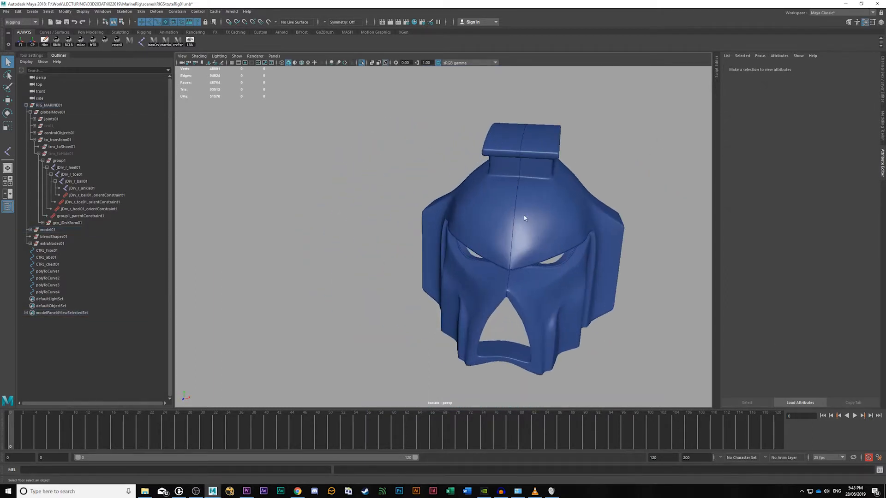
{"action": "left_click_drag", "start_coordinate": [546, 236], "coordinate": [530, 236], "text": "alt"}
Step: Isolate the four extracted helmet curves in place of the helmet and delete the brow curve
{"action": "left_click", "coordinate": [477, 225]}
{"action": "key", "text": "ctrl+1"}
{"action": "key", "text": "ctrl+1"}
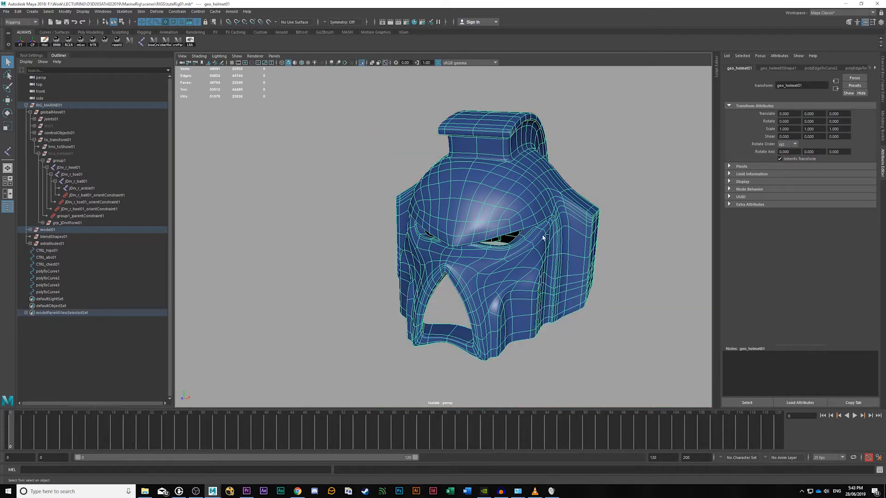
{"action": "key", "text": "ctrl+1"}
{"action": "left_click", "coordinate": [56, 293]}
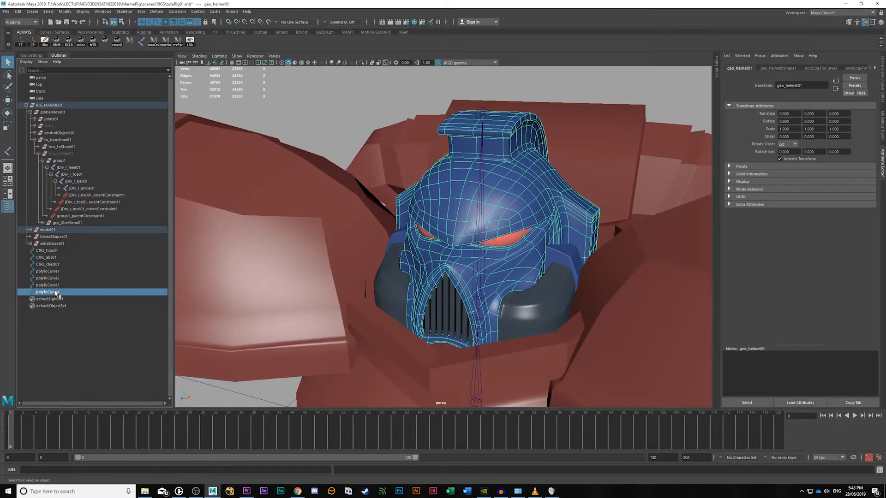
{"action": "left_click", "coordinate": [61, 273], "text": "shift"}
{"action": "key", "text": "ctrl+1"}
{"action": "left_click", "coordinate": [611, 161]}
{"action": "left_click_drag", "start_coordinate": [618, 162], "coordinate": [606, 175], "text": "alt"}
{"action": "left_click", "coordinate": [472, 248]}
{"action": "key", "text": "Delete"}
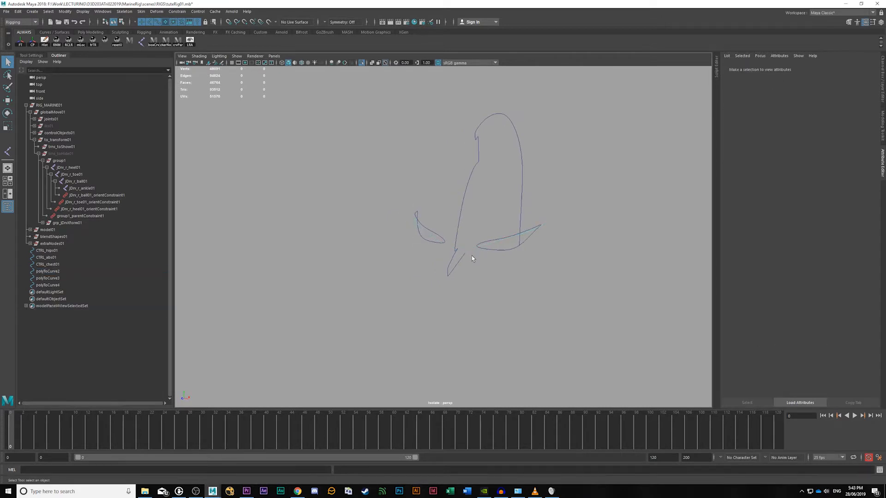
Step: Delete the unwanted control vertices at the lower front of the helmet's centreline curve and show the whole model again
{"action": "left_click_drag", "start_coordinate": [509, 279], "coordinate": [463, 273], "text": "alt"}
{"action": "middle_click_drag", "start_coordinate": [285, 238], "coordinate": [417, 263], "text": "alt"}
{"action": "scroll", "coordinate": [417, 262], "scroll_direction": "up", "scroll_amount": 4}
{"action": "left_click", "coordinate": [421, 245]}
{"action": "right_click_drag", "start_coordinate": [421, 245], "coordinate": [372, 241]}
{"action": "left_click_drag", "start_coordinate": [368, 238], "coordinate": [463, 299]}
{"action": "key", "text": "Delete"}
{"action": "right_click_drag", "start_coordinate": [440, 183], "coordinate": [480, 159]}
{"action": "left_click", "coordinate": [583, 184]}
{"action": "scroll", "coordinate": [577, 185], "scroll_direction": "down", "scroll_amount": 5}
{"action": "left_click_drag", "start_coordinate": [560, 189], "coordinate": [425, 228], "text": "alt"}
{"action": "scroll", "coordinate": [484, 247], "scroll_direction": "up", "scroll_amount": 3}
{"action": "key", "text": "ctrl+1"}
Step: Select further edges on the helmet mesh and convert them with Polygon Edges to Curve
{"action": "left_click", "coordinate": [520, 231]}
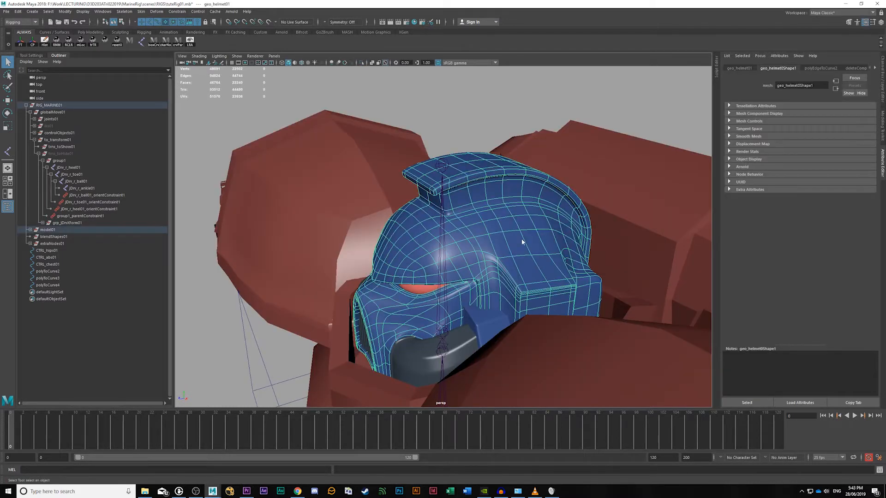
{"action": "scroll", "coordinate": [517, 227], "scroll_direction": "down", "scroll_amount": 5}
{"action": "left_click_drag", "start_coordinate": [517, 227], "coordinate": [554, 259], "text": "alt"}
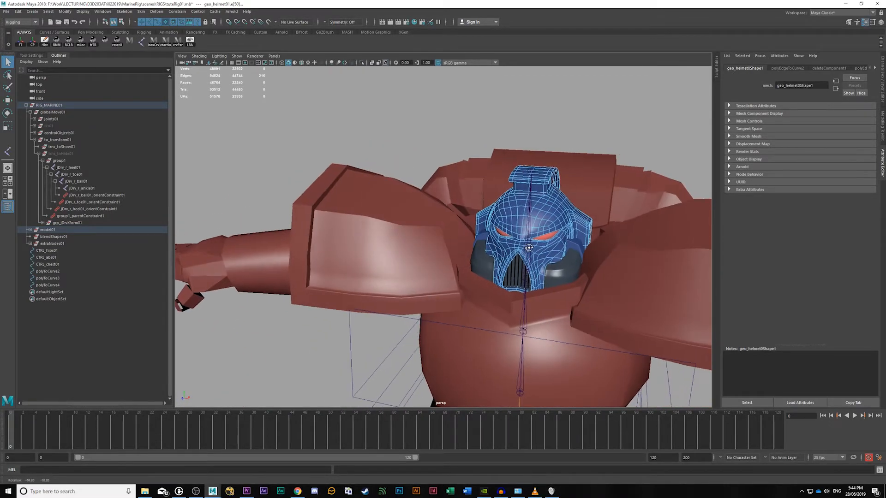
{"action": "scroll", "coordinate": [480, 262], "scroll_direction": "up", "scroll_amount": 4}
{"action": "left_click", "coordinate": [65, 11]}
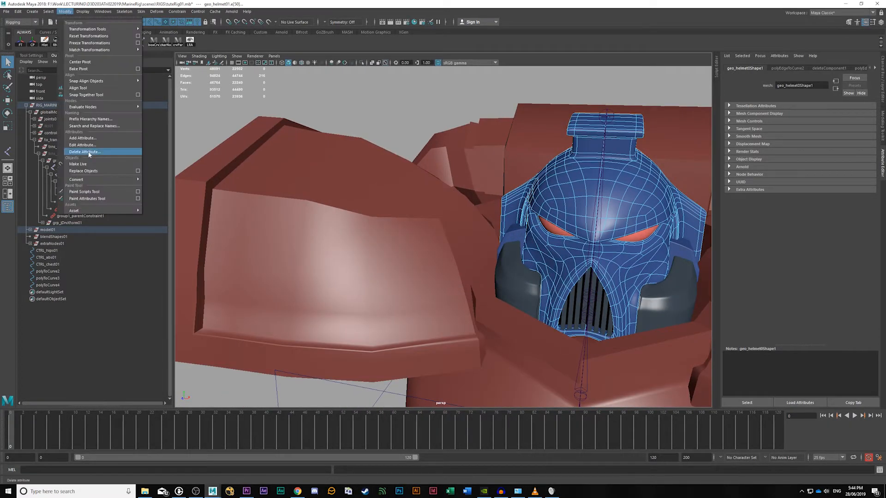
{"action": "mouse_move", "coordinate": [92, 179]}
{"action": "left_click", "coordinate": [184, 214]}
{"action": "left_click_drag", "start_coordinate": [450, 230], "coordinate": [398, 236], "text": "alt"}
Step: Select the edge loop around the helmet's mouth grille opening and convert it to a curve
{"action": "left_click", "coordinate": [563, 195]}
{"action": "scroll", "coordinate": [563, 210], "scroll_direction": "up", "scroll_amount": 2}
{"action": "left_click", "coordinate": [508, 272]}
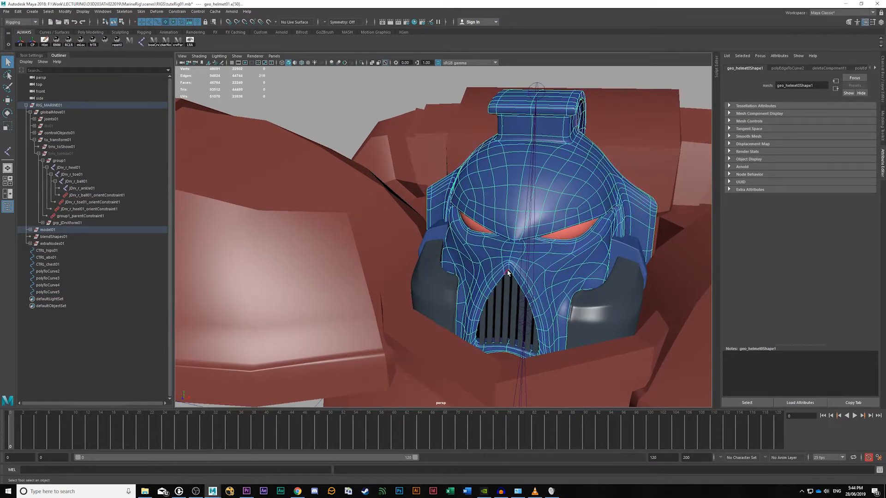
{"action": "key", "text": "g"}
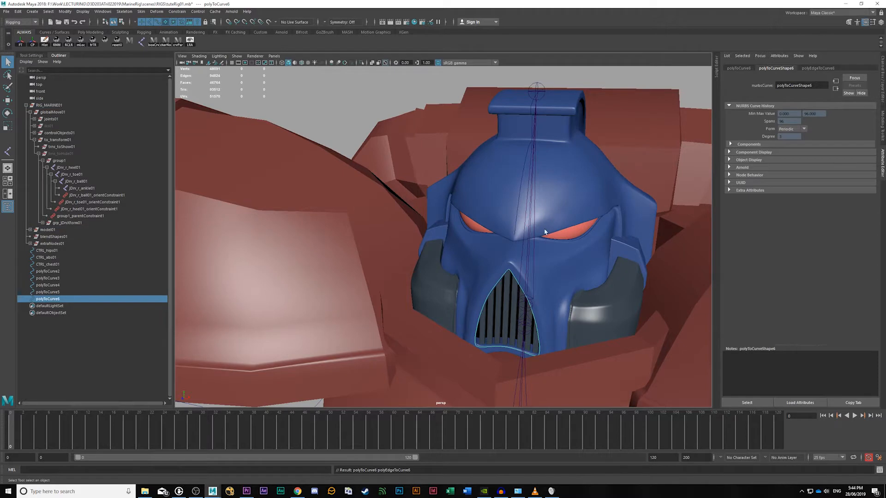
{"action": "scroll", "coordinate": [589, 213], "scroll_direction": "down", "scroll_amount": 4}
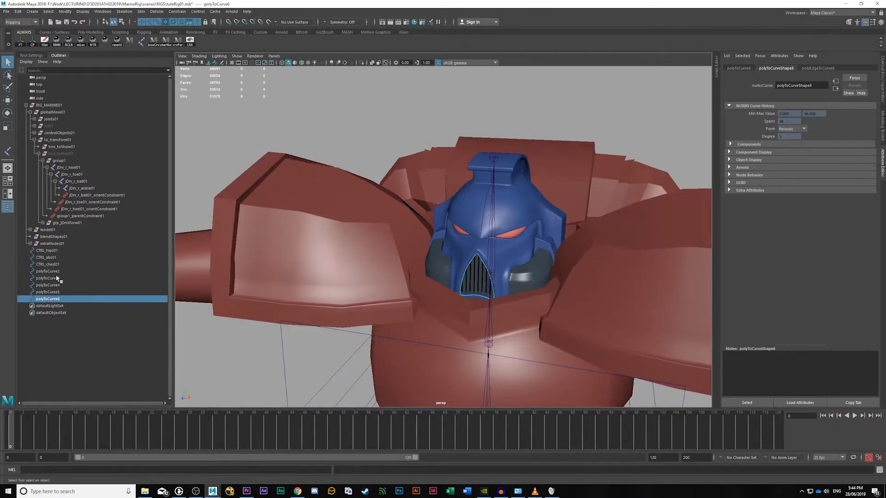
Step: Review the five extracted helmet curves in isolation and isolate the helmet mesh to reach its underside
{"action": "left_click", "coordinate": [55, 272]}
{"action": "left_click", "coordinate": [60, 300], "text": "shift"}
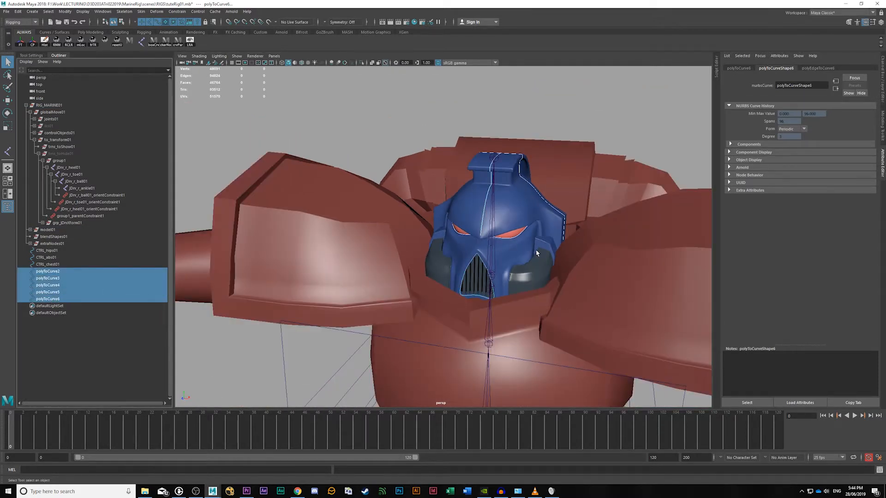
{"action": "key", "text": "ctrl+1"}
{"action": "left_click", "coordinate": [591, 238]}
{"action": "left_click_drag", "start_coordinate": [592, 238], "coordinate": [570, 289], "text": "alt"}
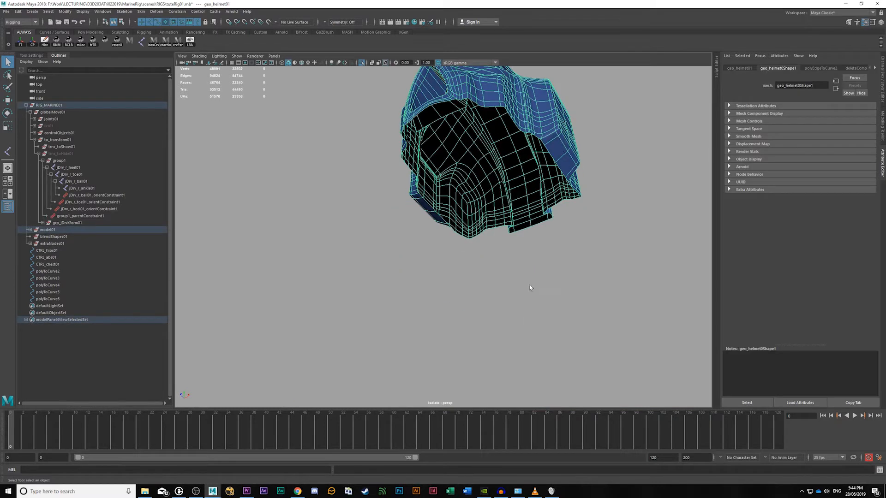
Step: Convert the edge loop around the helmet's bottom rim with Polygon Edges to Curve and show the whole model again
{"action": "right_click_drag", "start_coordinate": [556, 152], "coordinate": [563, 115]}
{"action": "left_click_drag", "start_coordinate": [550, 154], "coordinate": [613, 207], "text": "alt"}
{"action": "left_click", "coordinate": [65, 11]}
{"action": "mouse_move", "coordinate": [101, 179]}
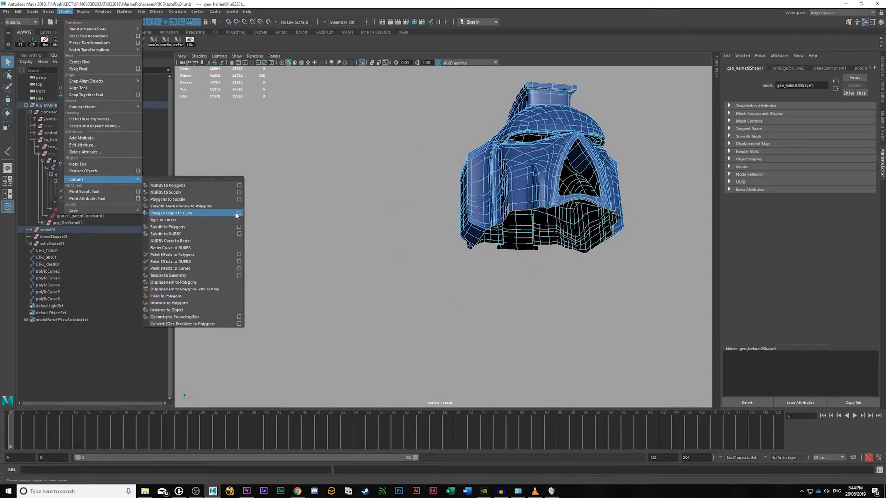
{"action": "left_click", "coordinate": [236, 216]}
{"action": "key", "text": "ctrl+1"}
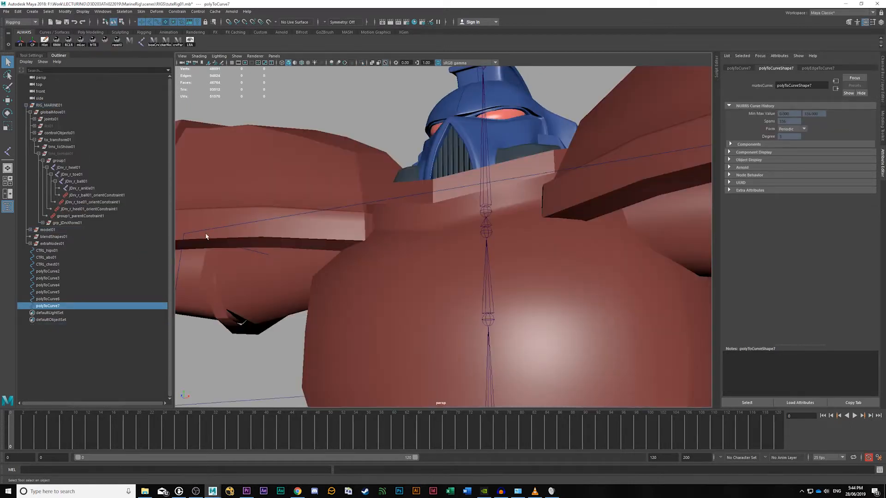
Step: Isolate all six extracted helmet curves, polyToCurve2 to polyToCurve7
{"action": "left_click", "coordinate": [48, 271], "text": "shift"}
{"action": "key", "text": "ctrl+1"}
{"action": "left_click", "coordinate": [646, 149]}
{"action": "left_click_drag", "start_coordinate": [646, 149], "coordinate": [535, 277], "text": "alt"}
{"action": "left_click_drag", "start_coordinate": [514, 128], "coordinate": [277, 302]}
{"action": "left_click", "coordinate": [549, 113]}
{"action": "left_click_drag", "start_coordinate": [550, 96], "coordinate": [247, 332]}
{"action": "left_click", "coordinate": [546, 223]}
Step: Examine the isolated curves around the helmet's bottom rim up close and save the scene
{"action": "left_click_drag", "start_coordinate": [512, 127], "coordinate": [439, 166]}
{"action": "left_click", "coordinate": [508, 123]}
{"action": "left_click_drag", "start_coordinate": [507, 123], "coordinate": [453, 171]}
{"action": "left_click_drag", "start_coordinate": [518, 312], "coordinate": [481, 276]}
{"action": "left_click", "coordinate": [524, 322]}
{"action": "left_click_drag", "start_coordinate": [499, 306], "coordinate": [548, 332], "text": "alt"}
{"action": "left_click", "coordinate": [527, 299]}
{"action": "key", "text": "ctrl+s"}
{"action": "left_click_drag", "start_coordinate": [528, 298], "coordinate": [492, 296], "text": "alt"}
{"action": "left_click", "coordinate": [399, 287]}
{"action": "left_click", "coordinate": [524, 322]}
{"action": "scroll", "coordinate": [492, 296], "scroll_direction": "up", "scroll_amount": 2}
{"action": "left_click", "coordinate": [501, 301]}
Step: Delete the unwanted control vertices on both sides of the bottom rim curve near its front, leaving straight spans
{"action": "right_click_drag", "start_coordinate": [496, 300], "coordinate": [492, 288]}
{"action": "left_click_drag", "start_coordinate": [525, 313], "coordinate": [522, 305]}
{"action": "key", "text": "Delete"}
{"action": "key", "text": "Delete"}
{"action": "left_click_drag", "start_coordinate": [507, 337], "coordinate": [508, 338]}
{"action": "key", "text": "Delete"}
{"action": "left_click_drag", "start_coordinate": [390, 282], "coordinate": [321, 320]}
{"action": "key", "text": "Delete"}
{"action": "left_click_drag", "start_coordinate": [388, 276], "coordinate": [348, 286]}
{"action": "left_click_drag", "start_coordinate": [404, 293], "coordinate": [354, 333]}
{"action": "key", "text": "Delete"}
{"action": "left_click_drag", "start_coordinate": [361, 270], "coordinate": [346, 285]}
{"action": "key", "text": "Delete"}
{"action": "left_click_drag", "start_coordinate": [536, 331], "coordinate": [583, 318], "text": "alt"}
{"action": "right_click_drag", "start_coordinate": [491, 291], "coordinate": [646, 203]}
{"action": "left_click", "coordinate": [655, 198]}
Step: Delete the protruding control vertices at the rear of the bottom rim curve to straighten it, and return to object selection
{"action": "left_click_drag", "start_coordinate": [655, 218], "coordinate": [489, 266], "text": "alt"}
{"action": "left_click", "coordinate": [488, 266]}
{"action": "right_click_drag", "start_coordinate": [478, 271], "coordinate": [479, 233]}
{"action": "left_click_drag", "start_coordinate": [483, 222], "coordinate": [502, 297]}
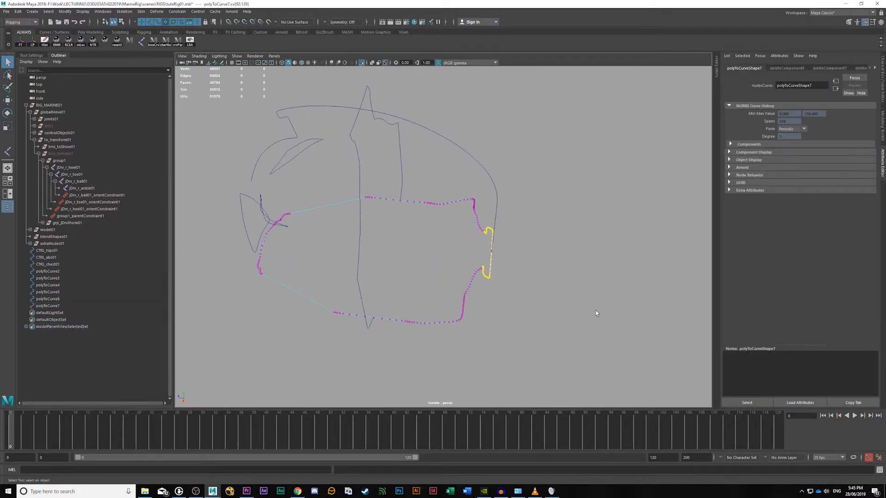
{"action": "key", "text": "Delete"}
{"action": "scroll", "coordinate": [481, 275], "scroll_direction": "up", "scroll_amount": 6}
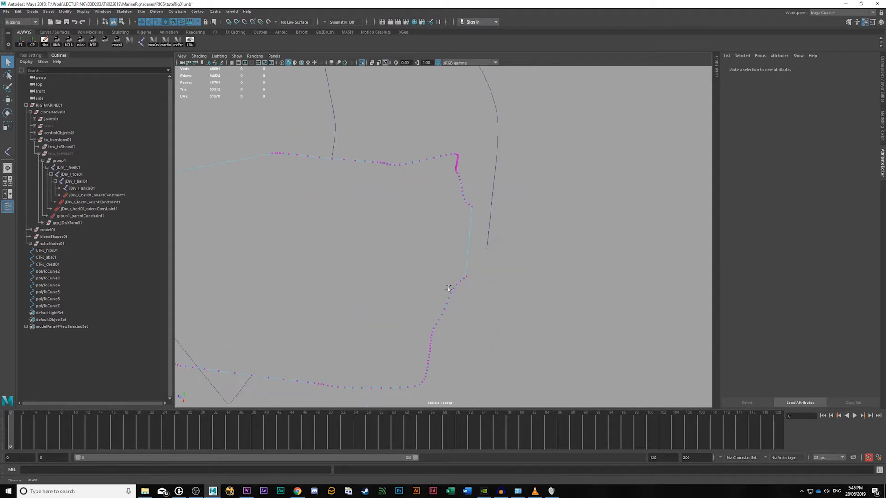
{"action": "left_click_drag", "start_coordinate": [492, 353], "coordinate": [491, 354]}
{"action": "key", "text": "Delete"}
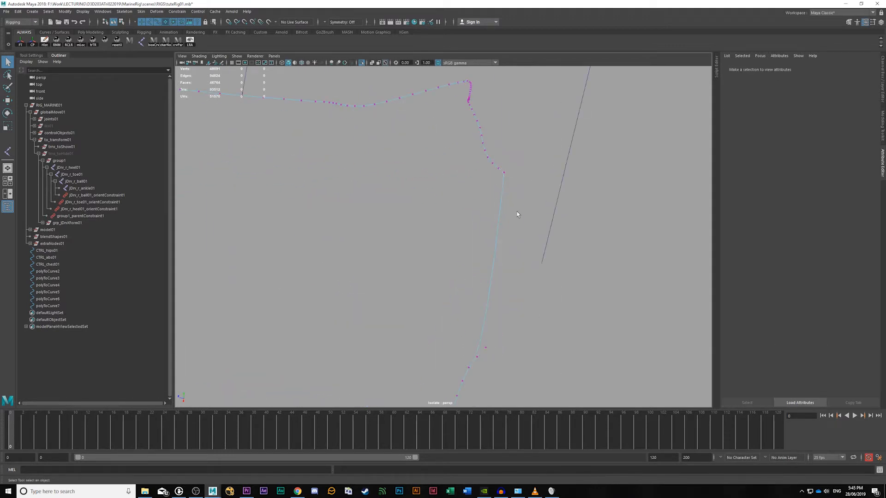
{"action": "left_click_drag", "start_coordinate": [488, 192], "coordinate": [488, 192]}
{"action": "key", "text": "Delete"}
{"action": "right_click_drag", "start_coordinate": [512, 304], "coordinate": [390, 251]}
{"action": "left_click", "coordinate": [593, 273]}
{"action": "left_click_drag", "start_coordinate": [389, 251], "coordinate": [480, 259], "text": "alt"}
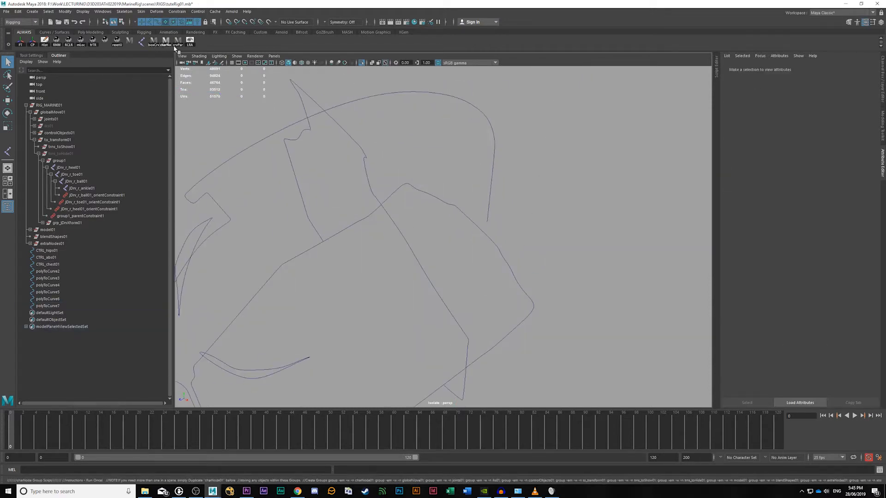
Step: Examine the cleaned-up helmet curves from several angles
{"action": "right_click_drag", "start_coordinate": [619, 283], "coordinate": [484, 248], "text": "alt"}
{"action": "left_click_drag", "start_coordinate": [438, 255], "coordinate": [549, 184], "text": "alt"}
{"action": "left_click_drag", "start_coordinate": [593, 158], "coordinate": [529, 178]}
{"action": "left_click", "coordinate": [629, 158]}
{"action": "left_click_drag", "start_coordinate": [613, 138], "coordinate": [492, 172]}
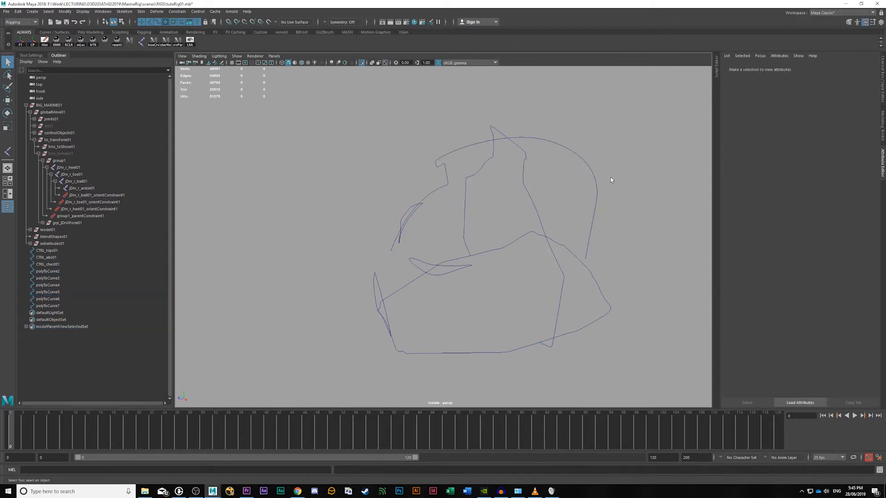
{"action": "left_click", "coordinate": [590, 187]}
{"action": "left_click", "coordinate": [629, 118]}
{"action": "left_click_drag", "start_coordinate": [612, 125], "coordinate": [288, 354]}
{"action": "left_click_drag", "start_coordinate": [328, 240], "coordinate": [400, 169], "text": "alt"}
Step: Delete the history of all six helmet curves and freeze their transformations
{"action": "left_click_drag", "start_coordinate": [409, 119], "coordinate": [523, 276]}
{"action": "left_click", "coordinate": [45, 40]}
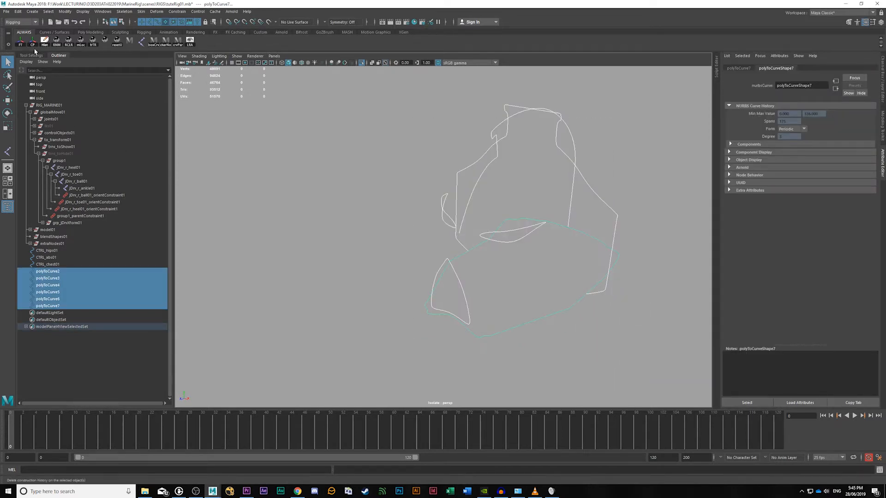
{"action": "left_click", "coordinate": [21, 42]}
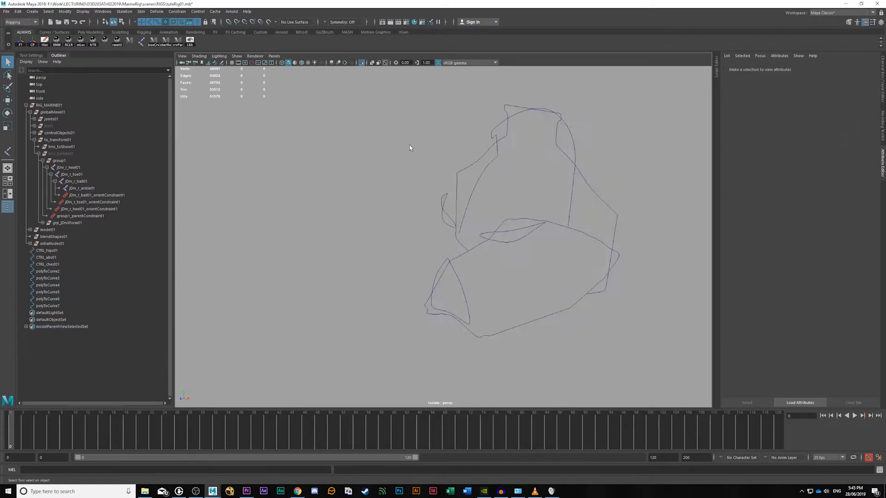
{"action": "left_click", "coordinate": [636, 204]}
{"action": "left_click_drag", "start_coordinate": [637, 204], "coordinate": [606, 211], "text": "alt"}
Step: Batch rename the six helmet curves as ctrl_head01 to ctrl_head06
{"action": "left_click", "coordinate": [61, 265]}
{"action": "left_click", "coordinate": [49, 272]}
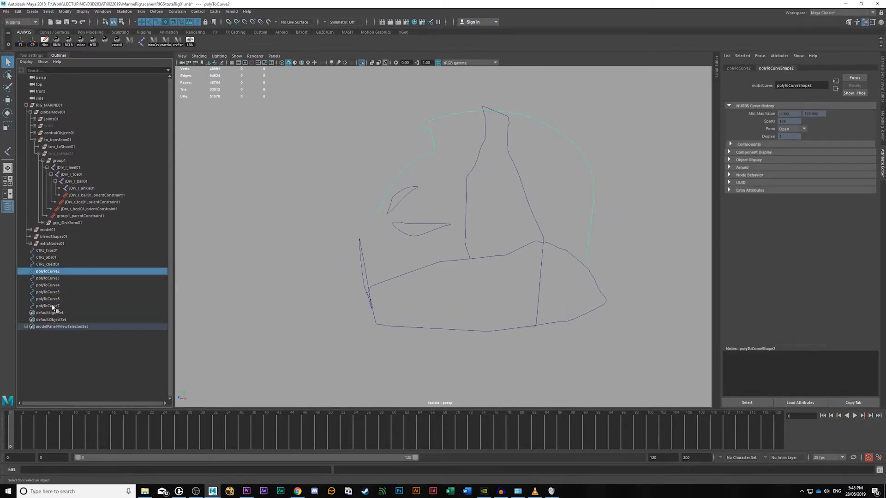
{"action": "left_click", "coordinate": [52, 306], "text": "shift"}
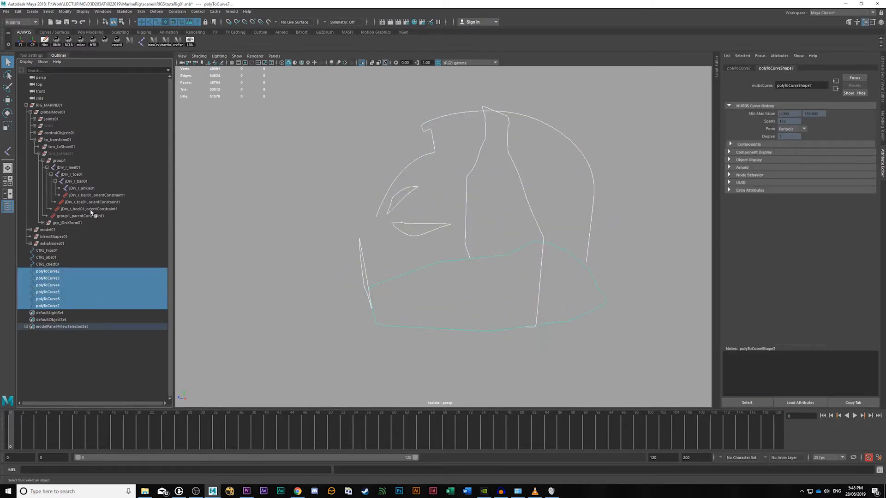
{"action": "left_click", "coordinate": [56, 42]}
{"action": "double_click", "coordinate": [313, 176]}
{"action": "type", "text": "ctrl_h"}
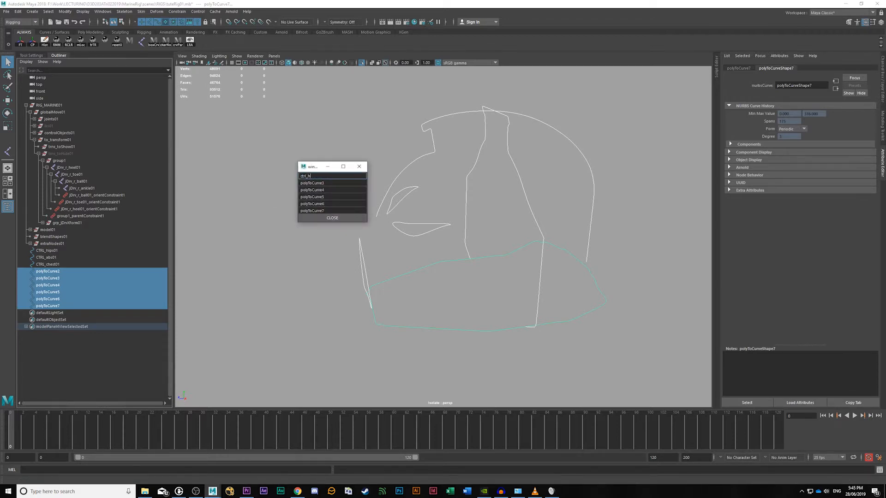
{"action": "key", "text": "Return"}
{"action": "key", "text": "Return"}
{"action": "key", "text": "Return"}
{"action": "key", "text": "Return"}
{"action": "key", "text": "Return"}
{"action": "key", "text": "Return"}
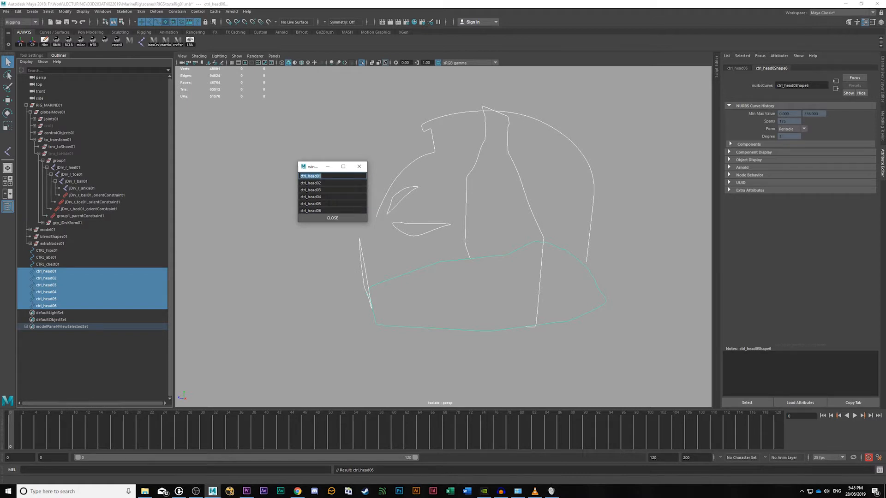
{"action": "left_click_drag", "start_coordinate": [324, 183], "coordinate": [301, 178]}
{"action": "left_click", "coordinate": [323, 197]}
{"action": "left_click", "coordinate": [351, 218]}
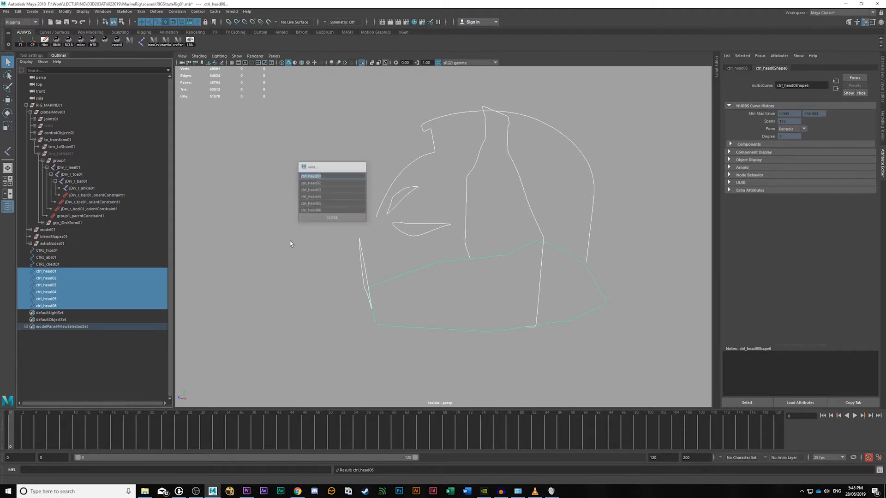
Step: Select individual head curves to check which part of the helmet each one outlines
{"action": "left_click", "coordinate": [57, 272]}
{"action": "mouse_move", "coordinate": [418, 199]}
{"action": "left_mouse_down", "text": "alt"}
{"action": "mouse_move", "coordinate": [533, 159]}
{"action": "mouse_move", "coordinate": [480, 245]}
{"action": "mouse_move", "coordinate": [417, 208]}
{"action": "left_mouse_up", "text": "alt"}
{"action": "left_click", "coordinate": [583, 192]}
{"action": "left_click", "coordinate": [569, 190]}
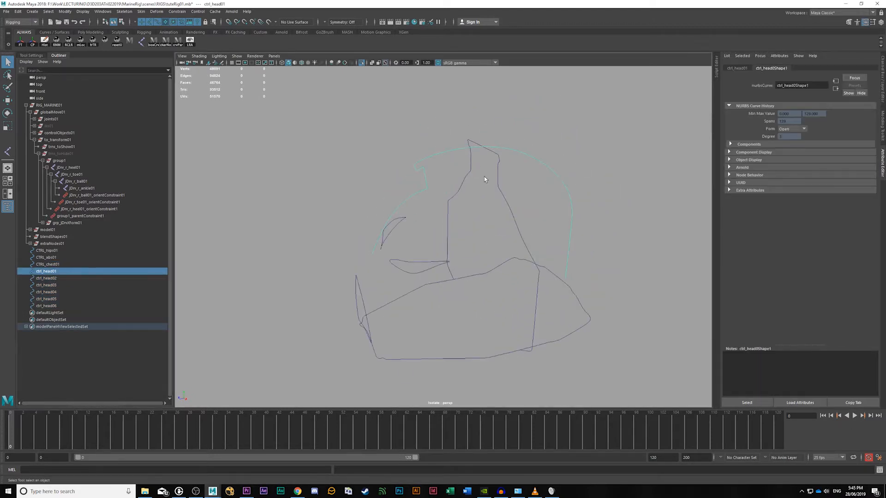
{"action": "left_click", "coordinate": [640, 197]}
{"action": "mouse_move", "coordinate": [640, 197]}
{"action": "left_mouse_down", "text": "alt"}
{"action": "mouse_move", "coordinate": [692, 204]}
{"action": "mouse_move", "coordinate": [653, 200]}
{"action": "left_mouse_up", "text": "alt"}
{"action": "left_click", "coordinate": [528, 204]}
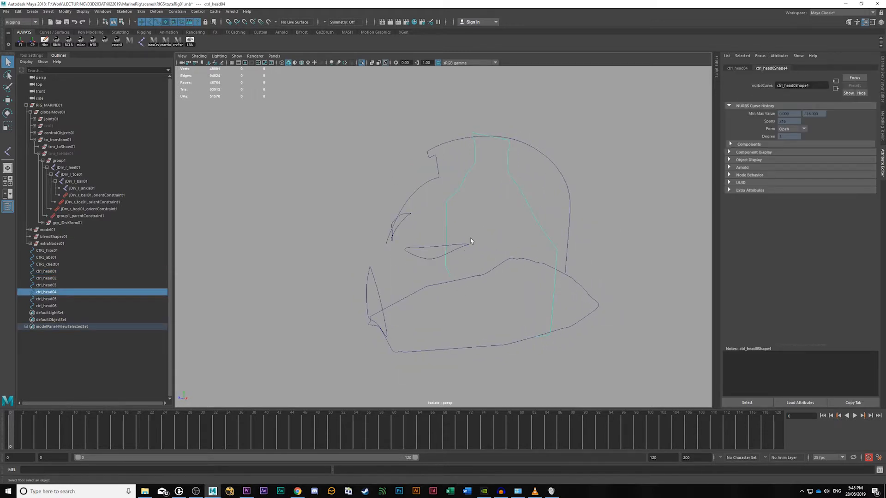
{"action": "left_click", "coordinate": [558, 173]}
Step: Select the helmet's centreline curve and copy its transform name, ctrl_head01
{"action": "left_click", "coordinate": [736, 68]}
{"action": "double_click", "coordinate": [786, 85]}
{"action": "left_click", "coordinate": [567, 124]}
{"action": "left_click_drag", "start_coordinate": [548, 138], "coordinate": [524, 187]}
{"action": "left_click", "coordinate": [557, 134]}
{"action": "left_click", "coordinate": [567, 168]}
{"action": "left_click_drag", "start_coordinate": [802, 85], "coordinate": [719, 80]}
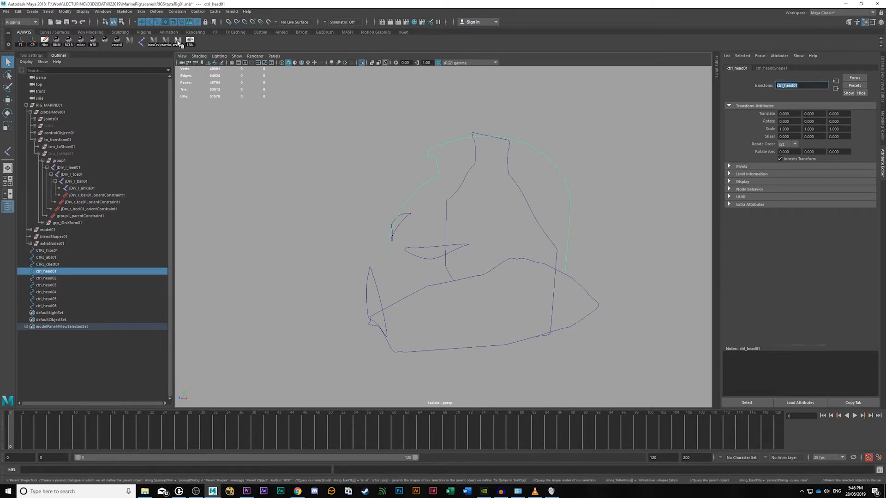
Step: Parent the shape of the ctrl_head04 side curve under ctrl_head01 with the parent shape script
{"action": "left_click", "coordinate": [516, 175]}
{"action": "left_click_drag", "start_coordinate": [516, 174], "coordinate": [513, 231], "text": "alt"}
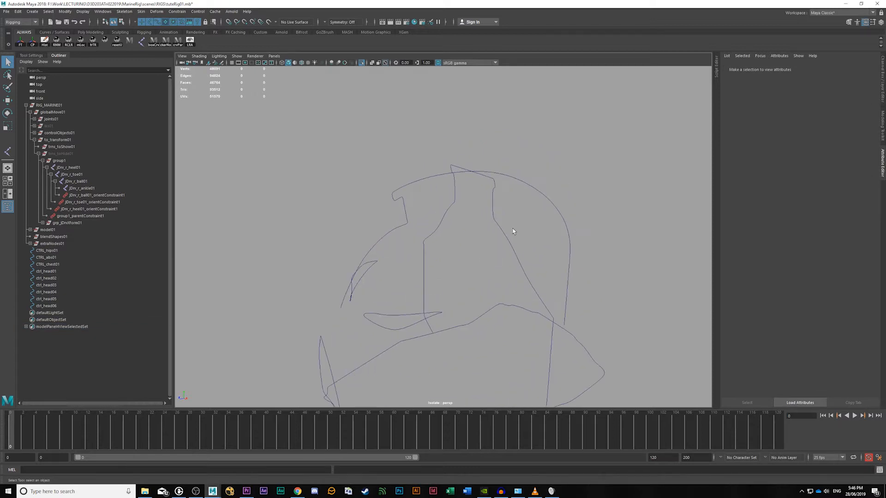
{"action": "left_click", "coordinate": [500, 240]}
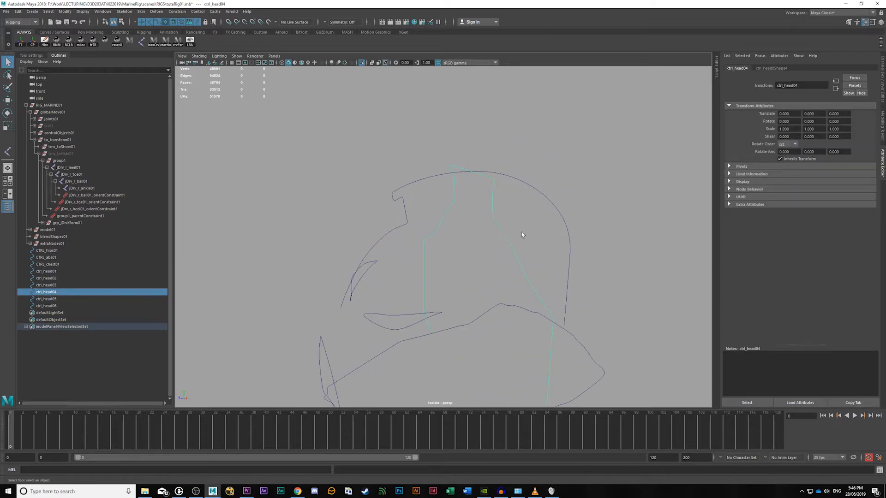
{"action": "left_click", "coordinate": [178, 40]}
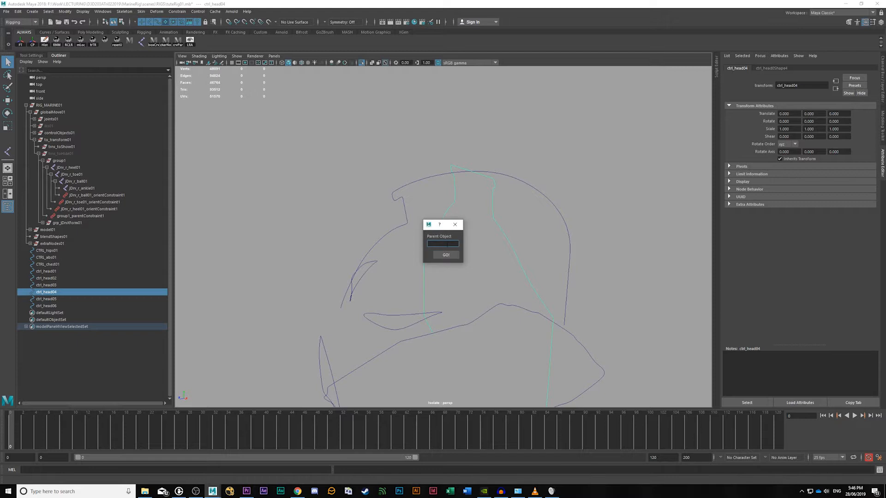
{"action": "left_click", "coordinate": [450, 257]}
{"action": "middle_click_drag", "start_coordinate": [486, 287], "coordinate": [487, 251], "text": "alt"}
Step: Show the whole model again and select ctrl_head01 to check its combined curves
{"action": "key", "text": "ctrl+1"}
{"action": "left_click_drag", "start_coordinate": [332, 194], "coordinate": [343, 221], "text": "alt"}
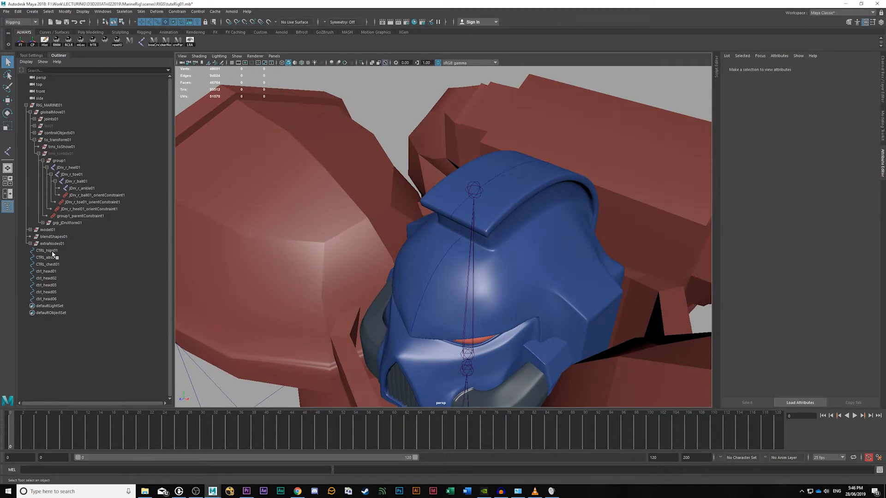
{"action": "left_click", "coordinate": [49, 272]}
{"action": "mouse_move", "coordinate": [508, 270]}
{"action": "left_mouse_down", "text": "alt"}
{"action": "mouse_move", "coordinate": [498, 260]}
{"action": "mouse_move", "coordinate": [531, 259]}
{"action": "mouse_move", "coordinate": [514, 259]}
{"action": "left_mouse_up", "text": "alt"}
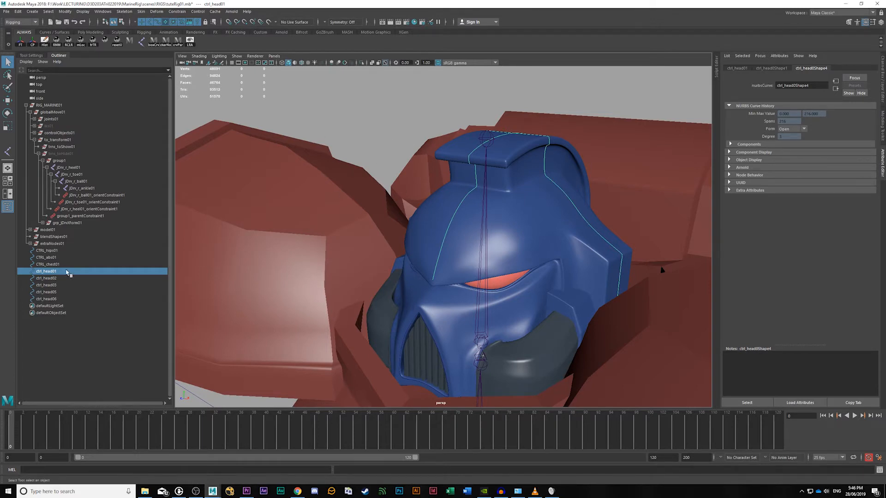
Step: Parent the shapes of the eye curves ctrl_head02 and ctrl_head03 under ctrl_head01 and check the combined control
{"action": "left_click", "coordinate": [51, 278]}
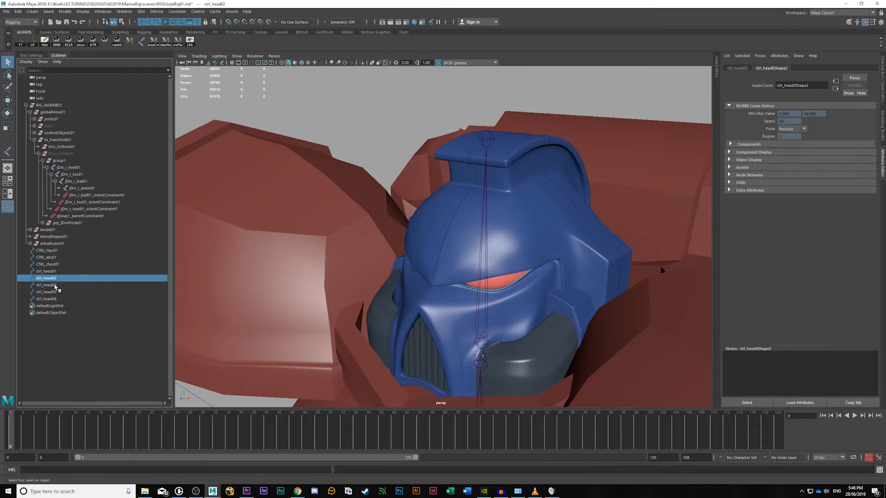
{"action": "left_click", "coordinate": [178, 40]}
{"action": "left_click", "coordinate": [433, 257]}
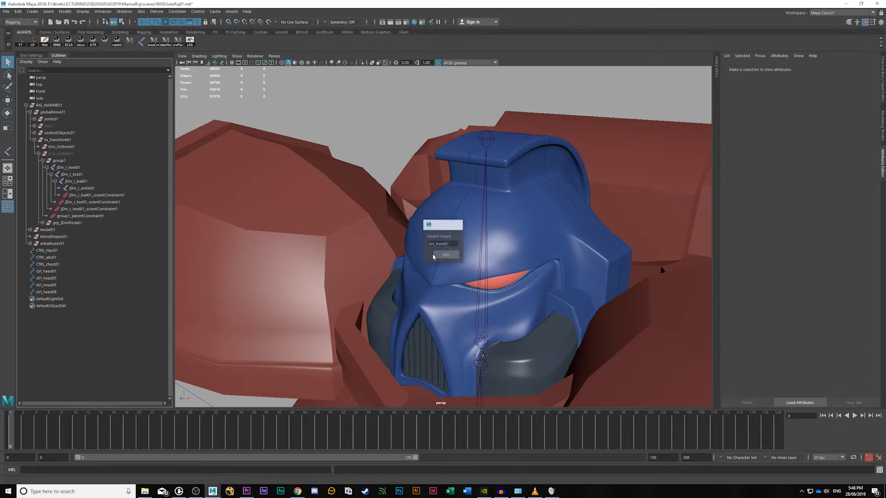
{"action": "left_click", "coordinate": [50, 278]}
{"action": "left_click", "coordinate": [178, 40]}
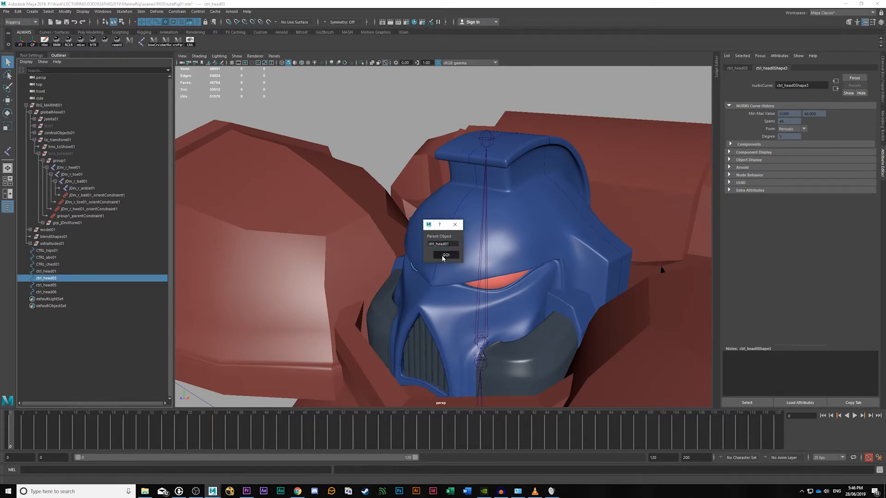
{"action": "left_click", "coordinate": [446, 254]}
{"action": "left_click", "coordinate": [48, 271]}
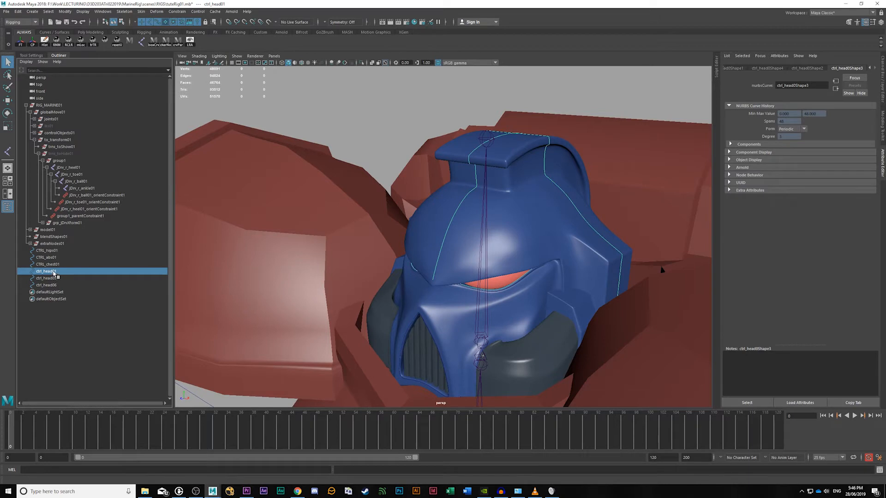
Step: Parent the shapes of the grille curve ctrl_head05 and the rim curve ctrl_head06 under ctrl_head01
{"action": "left_click", "coordinate": [48, 278]}
{"action": "left_click", "coordinate": [178, 41]}
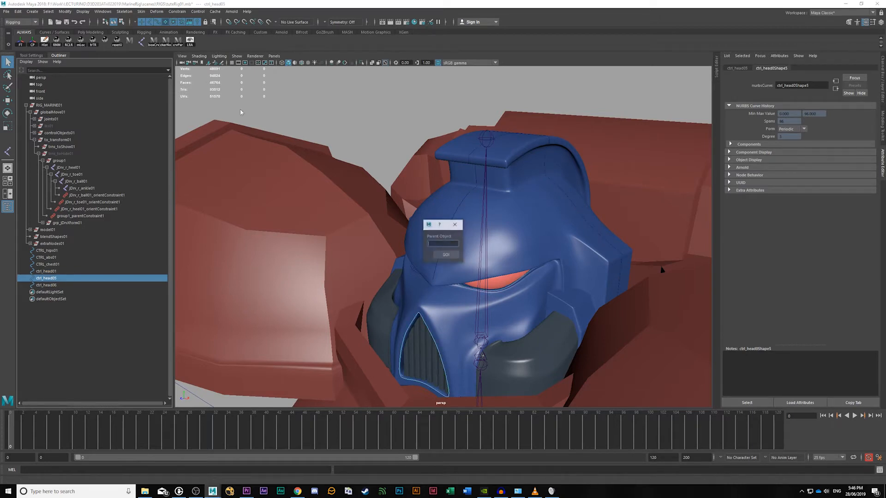
{"action": "left_click", "coordinate": [446, 254]}
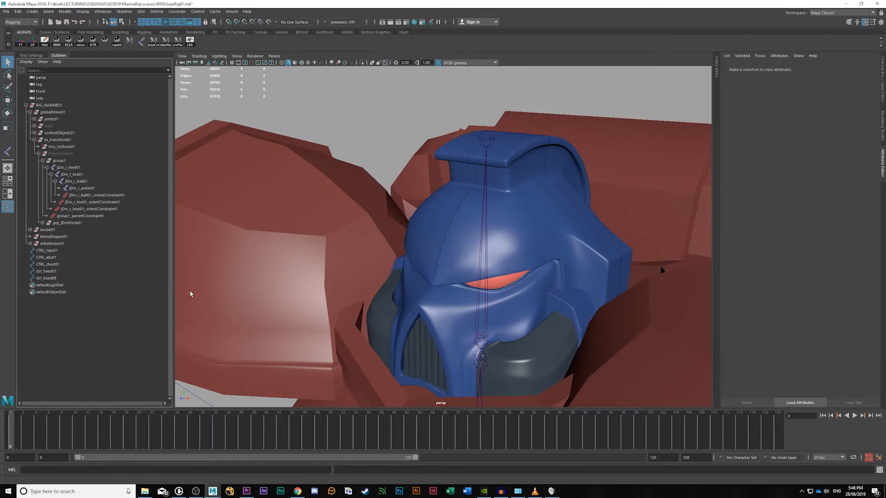
{"action": "left_click", "coordinate": [54, 278]}
{"action": "left_click", "coordinate": [178, 40]}
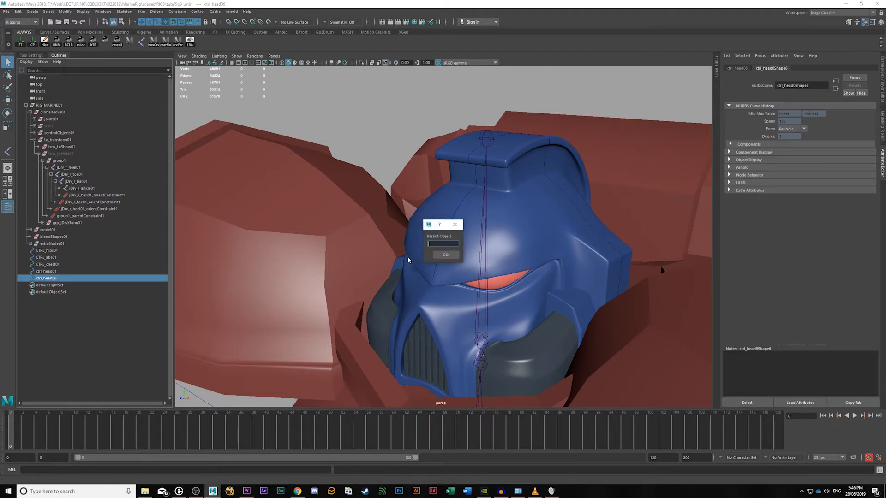
{"action": "left_click", "coordinate": [446, 255]}
Step: Scale the combined ctrl_head01 control up uniformly so its curves stand outside the helmet
{"action": "left_click", "coordinate": [46, 272]}
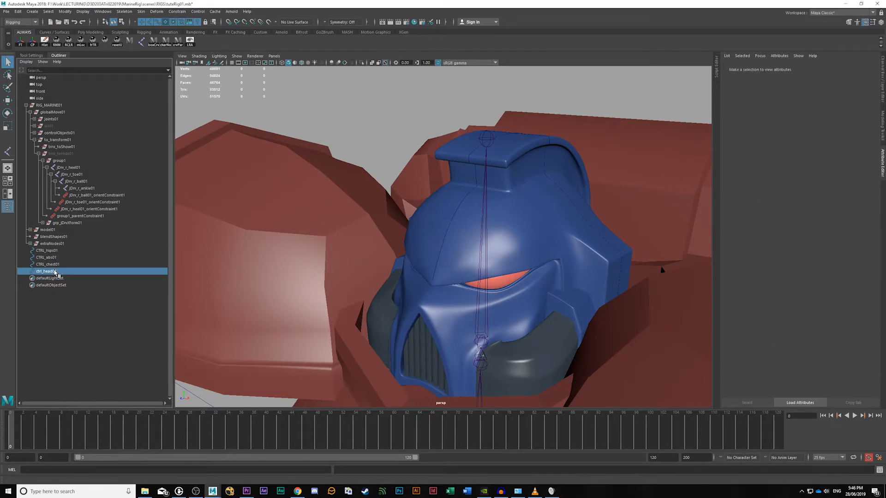
{"action": "key", "text": "r"}
{"action": "left_click_drag", "start_coordinate": [511, 230], "coordinate": [554, 233]}
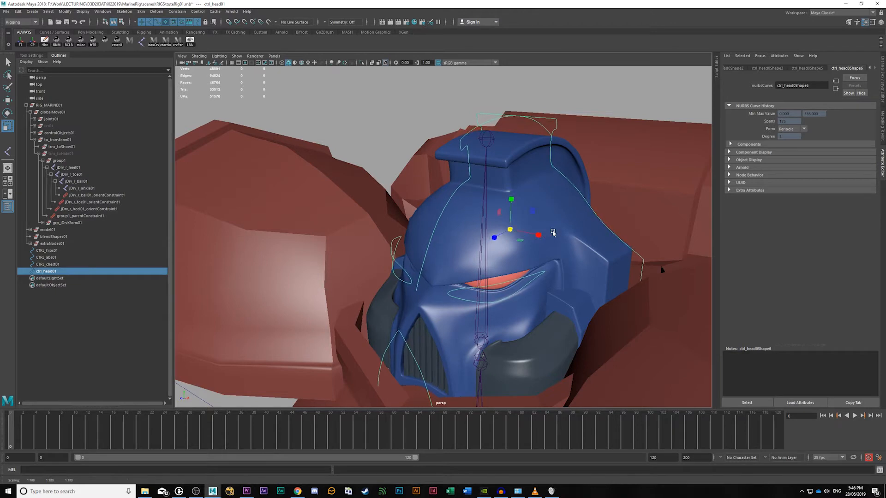
{"action": "right_click_drag", "start_coordinate": [553, 233], "coordinate": [503, 232], "text": "alt"}
{"action": "left_click_drag", "start_coordinate": [502, 232], "coordinate": [547, 220], "text": "alt"}
{"action": "left_click", "coordinate": [633, 153]}
{"action": "left_click_drag", "start_coordinate": [634, 153], "coordinate": [552, 123], "text": "alt"}
Step: Adjust the position of the enlarged ctrl_head01 control around the helmet and check its fit on the model
{"action": "left_click", "coordinate": [516, 228]}
{"action": "key", "text": "w"}
{"action": "left_click", "coordinate": [552, 124]}
{"action": "mouse_move", "coordinate": [551, 169]}
{"action": "left_mouse_down", "text": "alt"}
{"action": "mouse_move", "coordinate": [488, 148]}
{"action": "mouse_move", "coordinate": [411, 182]}
{"action": "mouse_move", "coordinate": [535, 143]}
{"action": "mouse_move", "coordinate": [505, 142]}
{"action": "mouse_move", "coordinate": [479, 166]}
{"action": "mouse_move", "coordinate": [520, 187]}
{"action": "mouse_move", "coordinate": [560, 182]}
{"action": "left_mouse_up", "text": "alt"}
{"action": "left_click_drag", "start_coordinate": [539, 138], "coordinate": [525, 145]}
{"action": "left_click_drag", "start_coordinate": [525, 145], "coordinate": [508, 221], "text": "alt"}
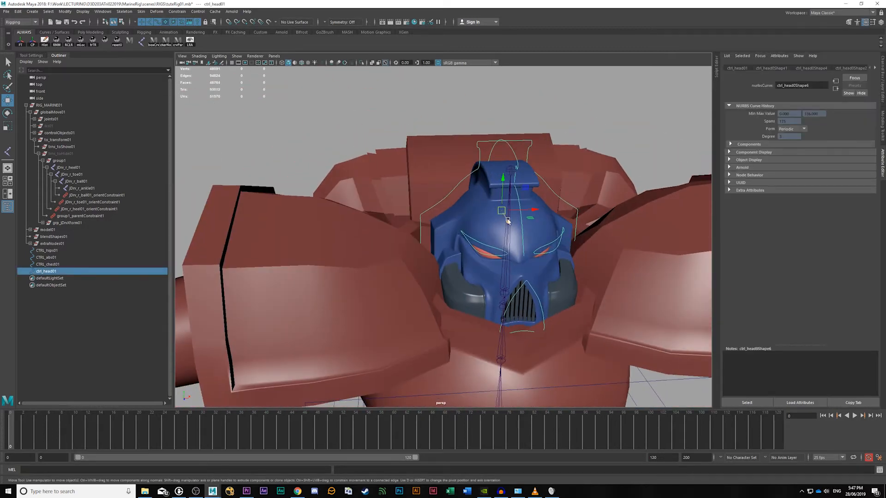
{"action": "scroll", "coordinate": [572, 169], "scroll_direction": "down", "scroll_amount": 5}
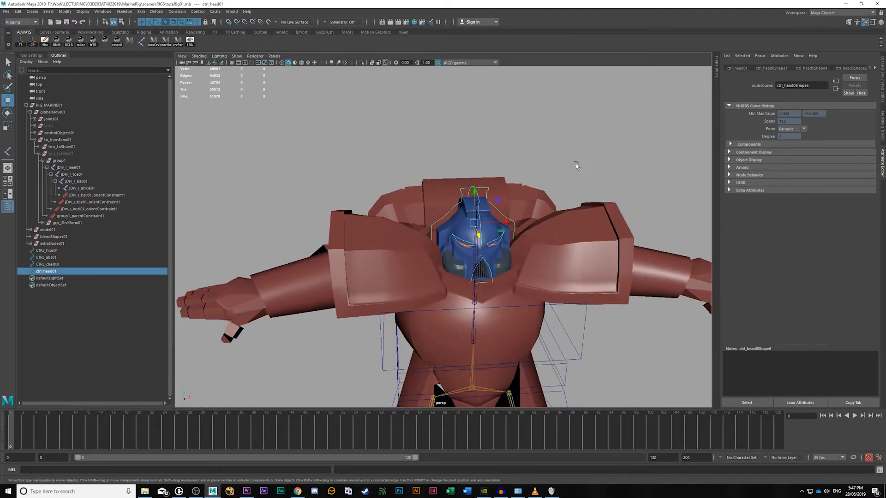
Step: Rename the combined head control ctrl_head01 to CTRL_head01
{"action": "left_click", "coordinate": [576, 166]}
{"action": "middle_click_drag", "start_coordinate": [556, 217], "coordinate": [543, 207], "text": "alt"}
{"action": "left_click", "coordinate": [462, 181]}
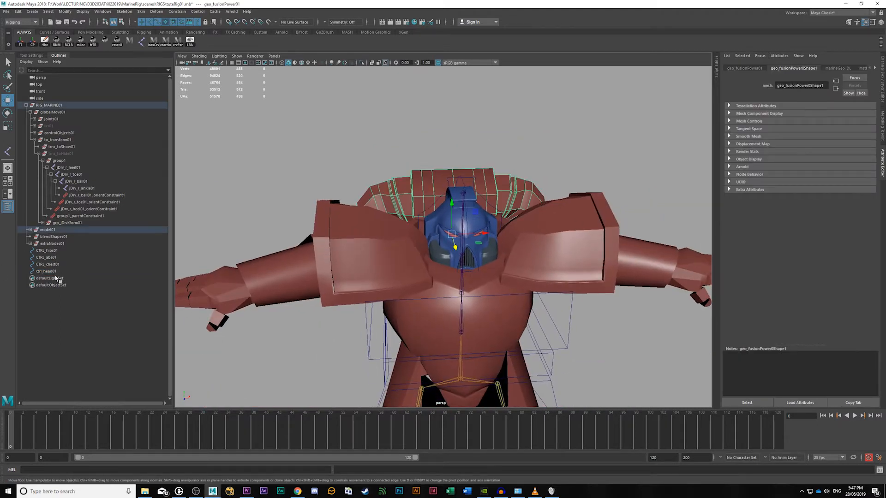
{"action": "left_click", "coordinate": [69, 273]}
{"action": "double_click", "coordinate": [48, 272]}
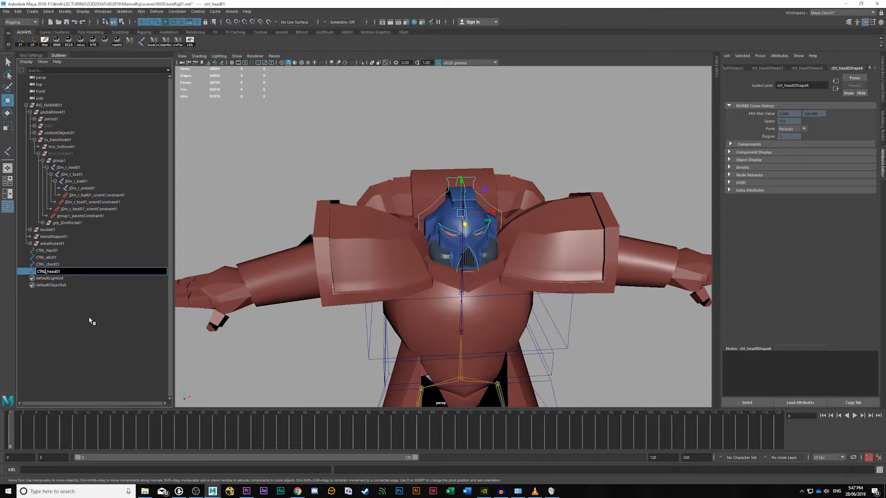
{"action": "type", "text": "CTRL"}
{"action": "key", "text": "Return"}
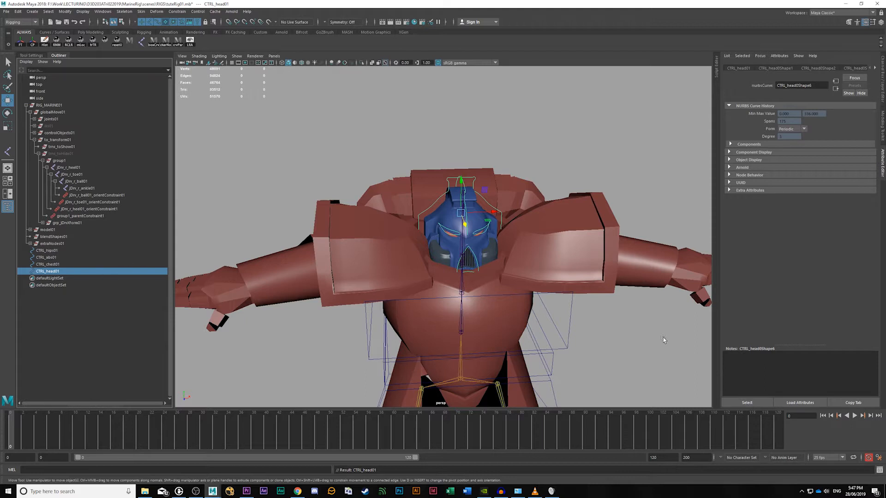
Step: Try rotating the spine joint joint1 to check how it bends, and undo the rotation
{"action": "left_click", "coordinate": [576, 345]}
{"action": "left_click_drag", "start_coordinate": [581, 351], "coordinate": [501, 289], "text": "alt"}
{"action": "left_click", "coordinate": [567, 302]}
{"action": "key", "text": "q"}
{"action": "left_click", "coordinate": [459, 295]}
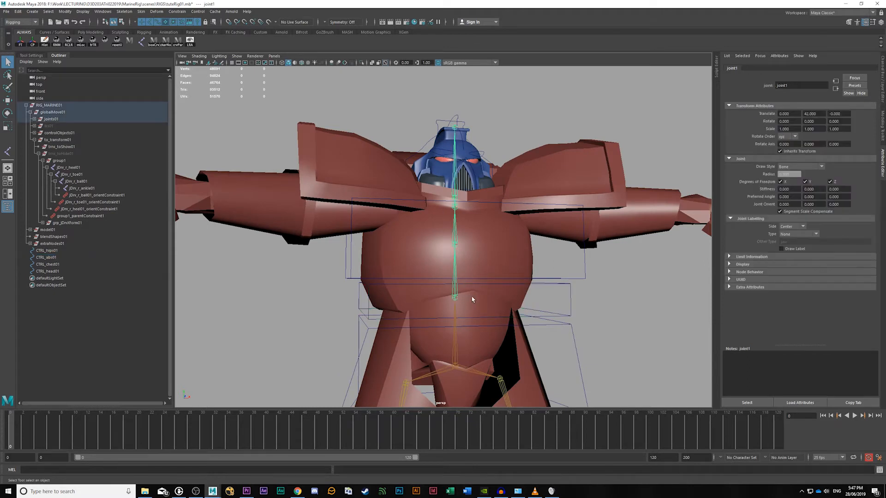
{"action": "key", "text": "e"}
{"action": "left_click_drag", "start_coordinate": [462, 276], "coordinate": [461, 295]}
{"action": "key", "text": "ctrl+z"}
{"action": "left_click_drag", "start_coordinate": [557, 321], "coordinate": [574, 315], "text": "alt"}
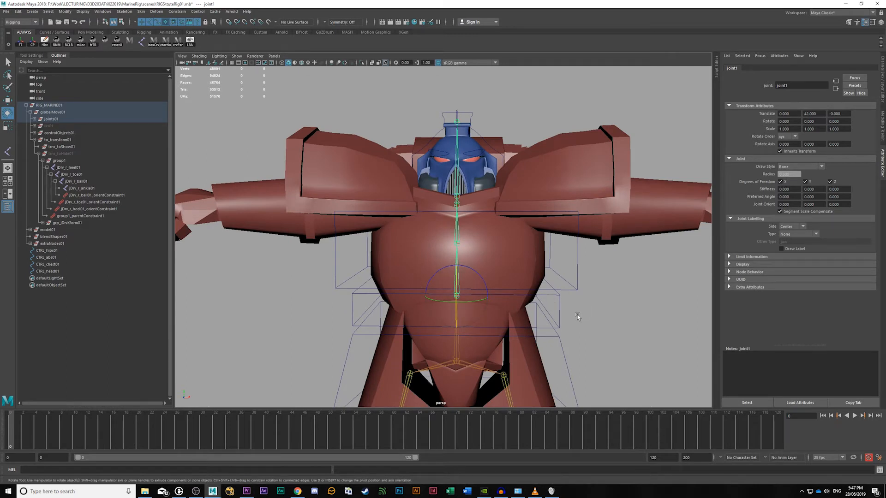
{"action": "left_click", "coordinate": [552, 304]}
{"action": "key", "text": "q"}
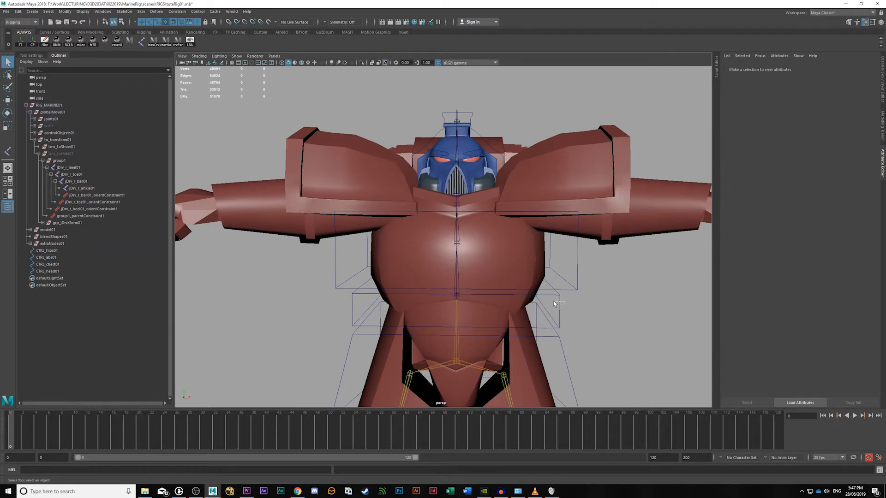
Step: Orient-constrain the spine joint joint1 to the abs control CTRL_abs01
{"action": "left_click", "coordinate": [554, 303]}
{"action": "left_click", "coordinate": [737, 68]}
{"action": "left_click", "coordinate": [454, 279]}
{"action": "left_click", "coordinate": [593, 313]}
{"action": "left_click", "coordinate": [559, 304]}
{"action": "left_click", "coordinate": [458, 280]}
{"action": "left_click", "coordinate": [177, 11]}
{"action": "left_click", "coordinate": [194, 40]}
Step: Parent-constrain the chest joint joint2 to the control CTRL_chest01
{"action": "left_click", "coordinate": [577, 278]}
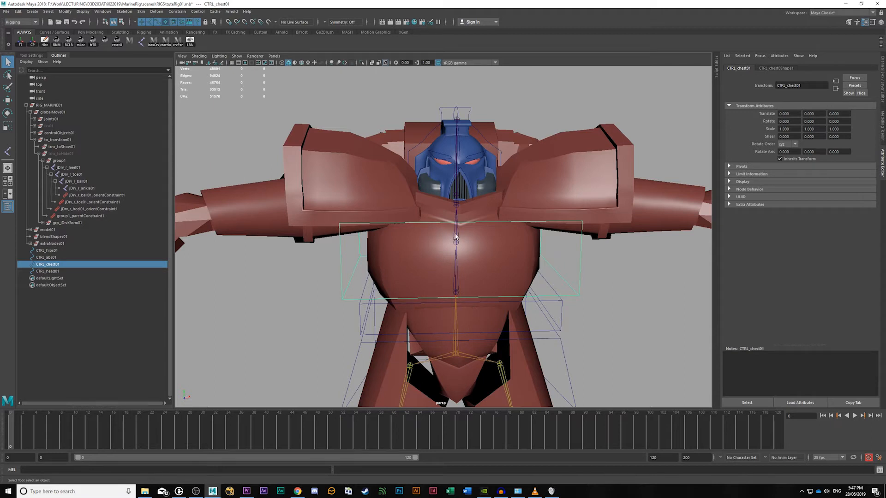
{"action": "left_click", "coordinate": [456, 232], "text": "shift"}
{"action": "left_click", "coordinate": [586, 277]}
{"action": "left_click", "coordinate": [580, 269]}
{"action": "left_click", "coordinate": [604, 288]}
{"action": "left_click", "coordinate": [579, 276]}
{"action": "left_click", "coordinate": [631, 282]}
{"action": "left_click", "coordinate": [580, 268]}
{"action": "left_click", "coordinate": [455, 236], "text": "shift"}
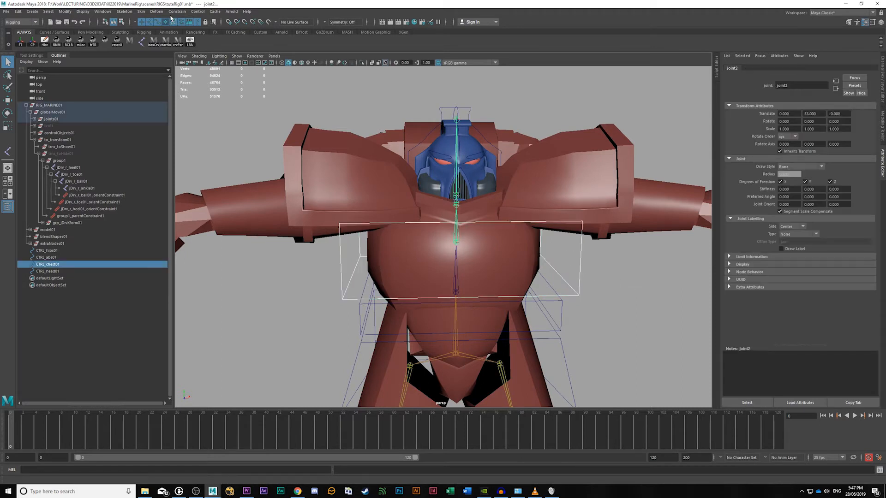
{"action": "left_click", "coordinate": [176, 12]}
{"action": "left_click", "coordinate": [185, 29]}
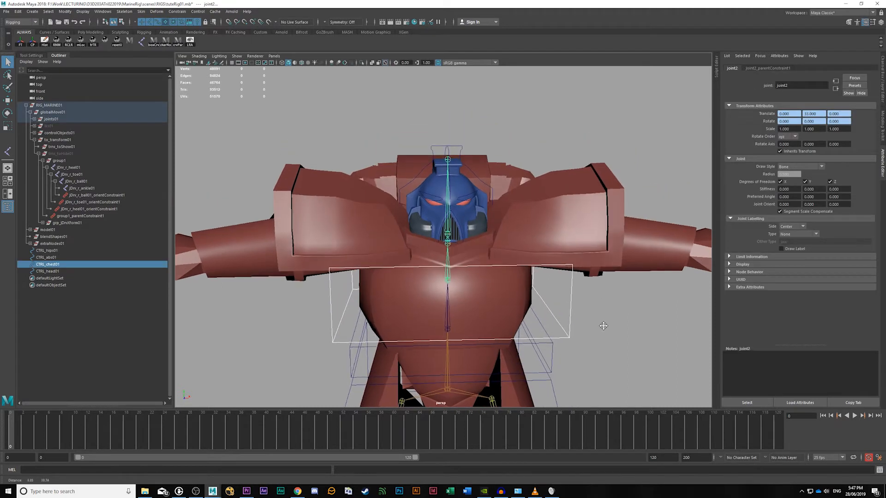
Step: Test the chest constraint by moving and rotating the chest control, and undo the changes
{"action": "left_click", "coordinate": [574, 314]}
{"action": "left_click", "coordinate": [524, 304]}
{"action": "key", "text": "w"}
{"action": "left_click_drag", "start_coordinate": [447, 283], "coordinate": [565, 300]}
{"action": "key", "text": "ctrl+z"}
{"action": "key", "text": "e"}
{"action": "key", "text": "ctrl+z"}
{"action": "left_click", "coordinate": [586, 304]}
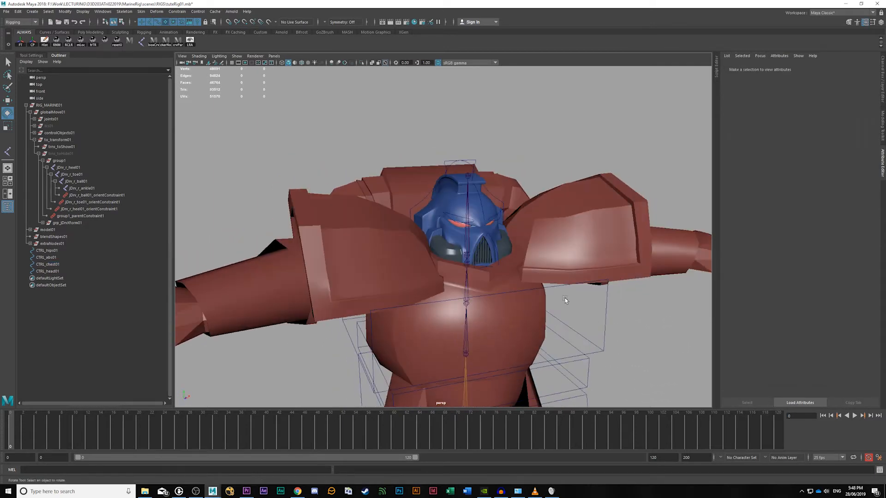
{"action": "left_click", "coordinate": [500, 202]}
{"action": "left_click_drag", "start_coordinate": [500, 203], "coordinate": [456, 235], "text": "alt"}
{"action": "right_click_drag", "start_coordinate": [457, 235], "coordinate": [496, 265], "text": "alt"}
{"action": "left_click_drag", "start_coordinate": [496, 265], "coordinate": [513, 260], "text": "alt"}
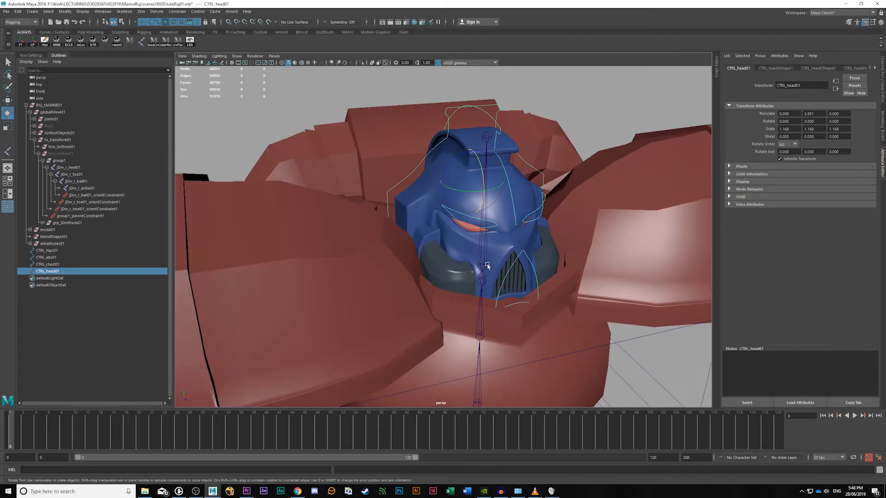
{"action": "left_click", "coordinate": [485, 258], "text": "shift"}
{"action": "left_click_drag", "start_coordinate": [500, 200], "coordinate": [518, 221], "text": "alt"}
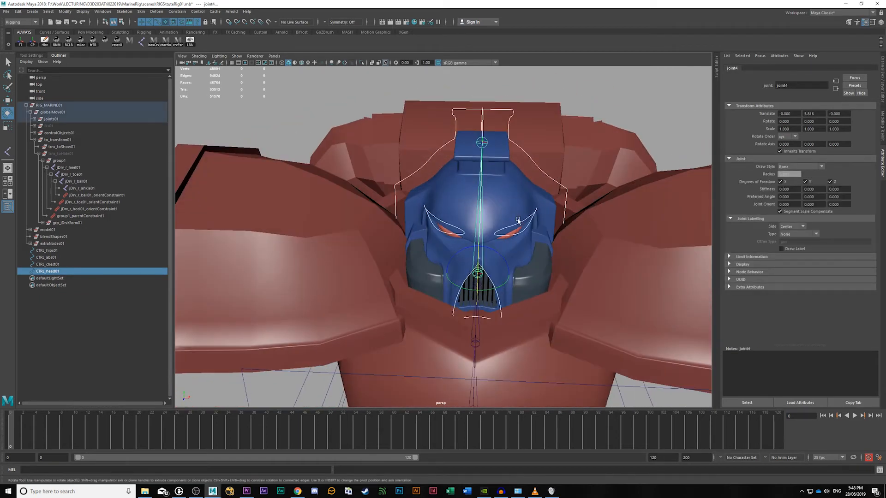
{"action": "left_click", "coordinate": [613, 88]}
Step: Snap the pivot of CTRL_head01 onto the joint at the base of the head
{"action": "left_click", "coordinate": [559, 187]}
{"action": "key", "text": "w"}
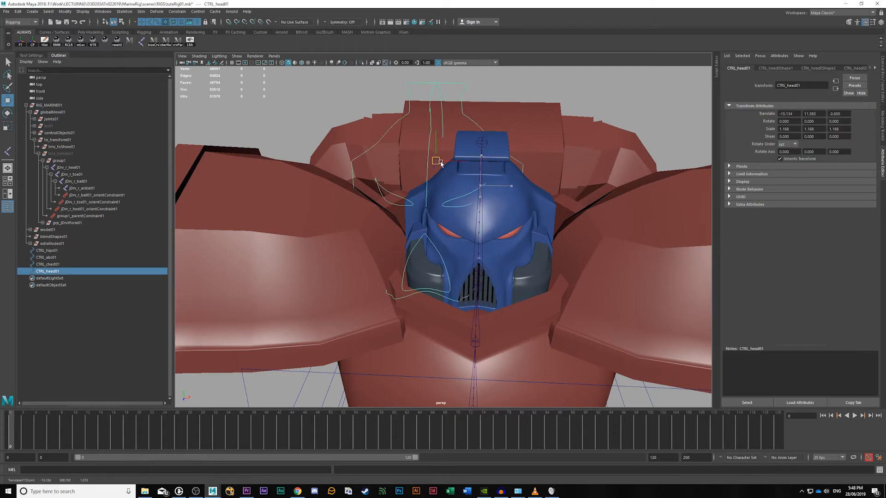
{"action": "left_click_drag", "start_coordinate": [566, 233], "coordinate": [442, 281], "text": "alt"}
{"action": "key", "text": "d"}
{"action": "key", "text": "v"}
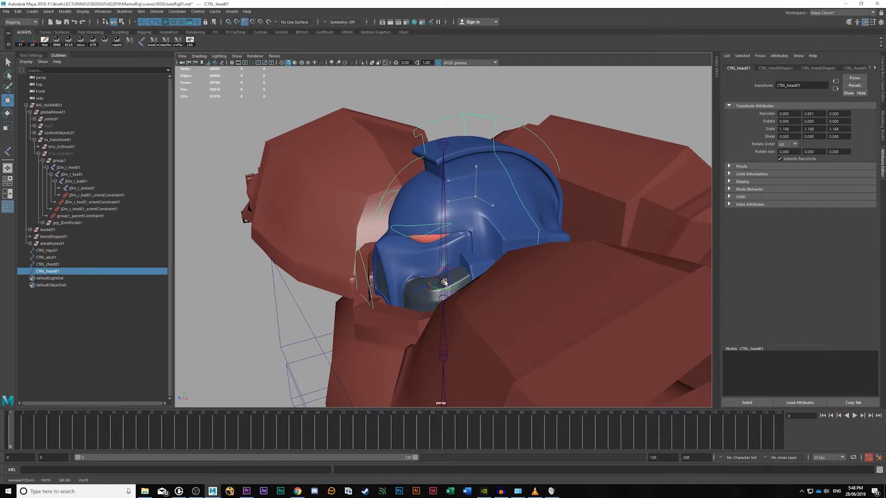
{"action": "right_click_drag", "start_coordinate": [433, 295], "coordinate": [511, 338], "text": "alt"}
{"action": "left_click_drag", "start_coordinate": [510, 338], "coordinate": [553, 343], "text": "alt"}
{"action": "key", "text": "d"}
{"action": "key", "text": "v"}
{"action": "middle_click_drag", "start_coordinate": [483, 317], "coordinate": [476, 307]}
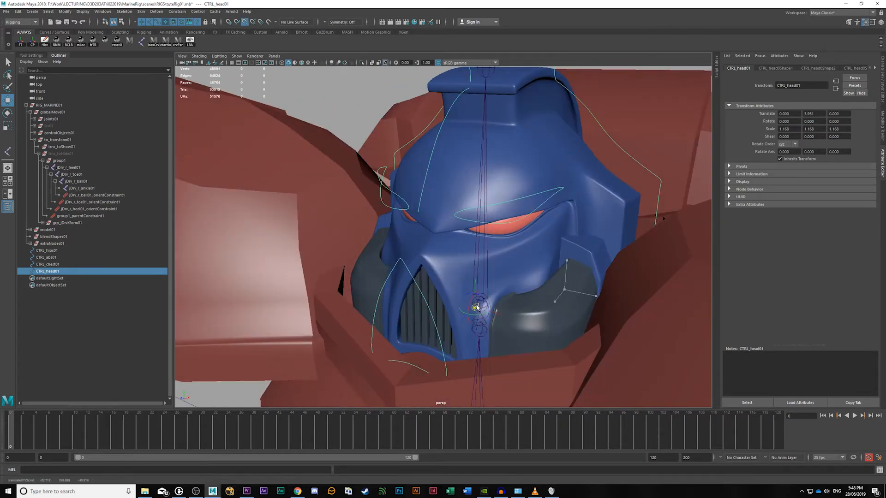
{"action": "left_click_drag", "start_coordinate": [481, 308], "coordinate": [514, 286], "text": "alt"}
{"action": "right_click_drag", "start_coordinate": [514, 286], "coordinate": [396, 242], "text": "alt"}
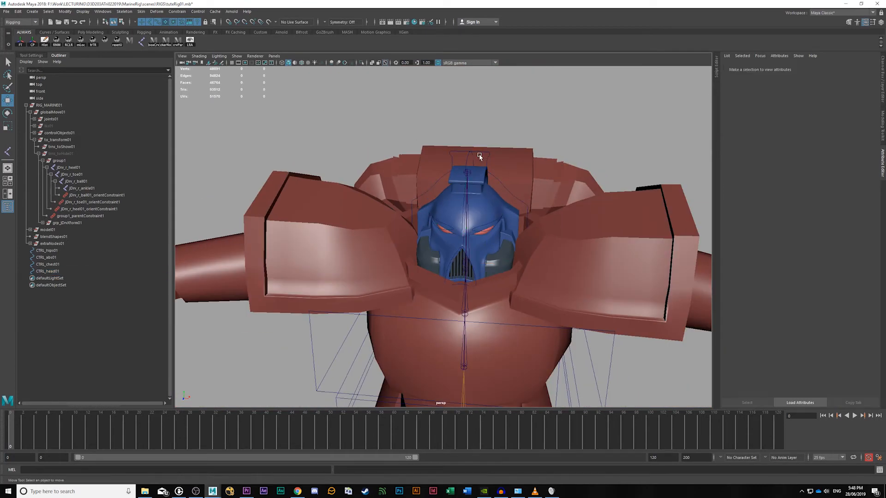
Step: Freeze the transformations of CTRL_head01 and save the scene
{"action": "left_click", "coordinate": [20, 41]}
{"action": "left_click", "coordinate": [512, 75]}
{"action": "key", "text": "ctrl+s"}
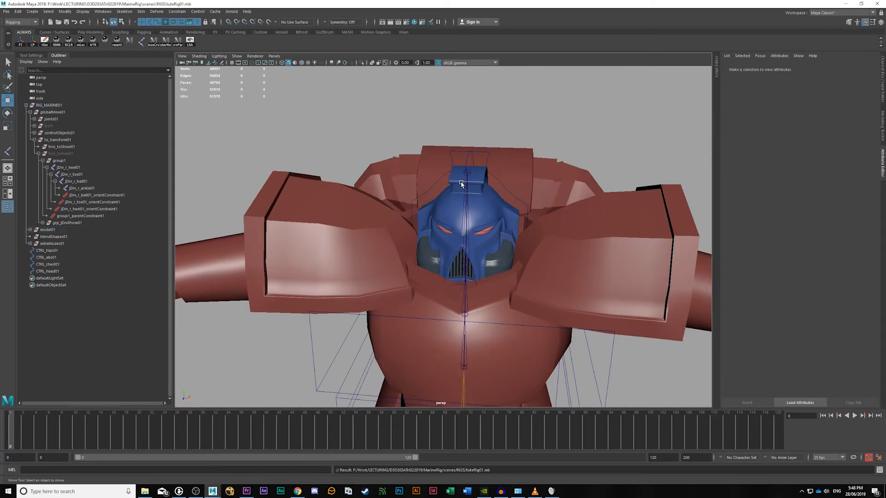
Step: Parent-constrain the head joint joint4 to CTRL_head01
{"action": "left_click", "coordinate": [489, 158]}
{"action": "left_click_drag", "start_coordinate": [489, 158], "coordinate": [518, 233], "text": "alt"}
{"action": "key", "text": "q"}
{"action": "left_click", "coordinate": [473, 234]}
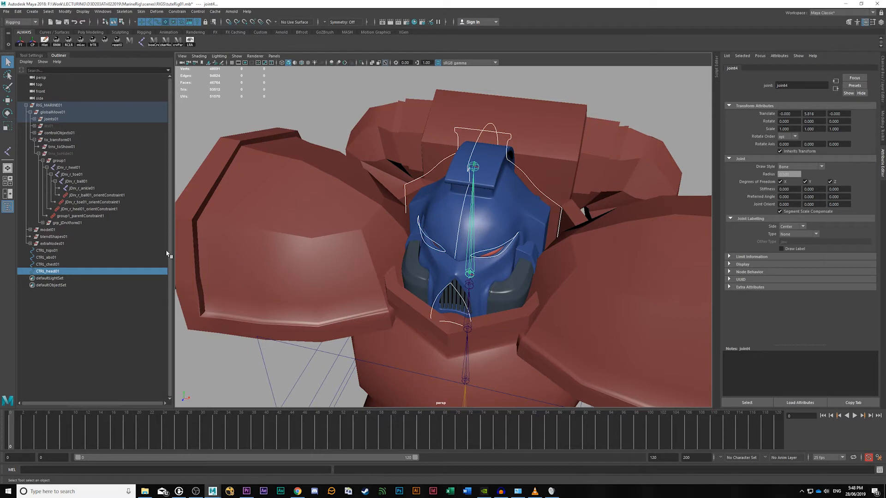
{"action": "key", "text": "f"}
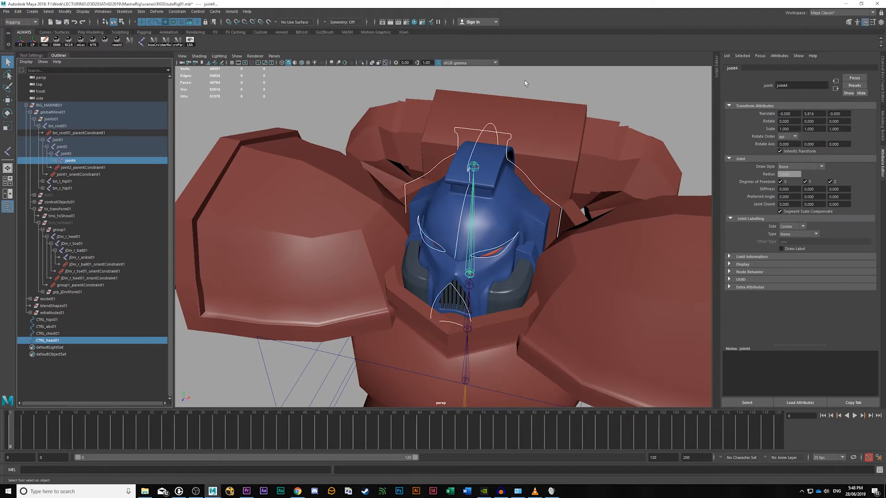
{"action": "left_click", "coordinate": [486, 131]}
{"action": "left_click", "coordinate": [471, 234], "text": "shift"}
{"action": "left_click", "coordinate": [177, 12]}
{"action": "left_click", "coordinate": [201, 35]}
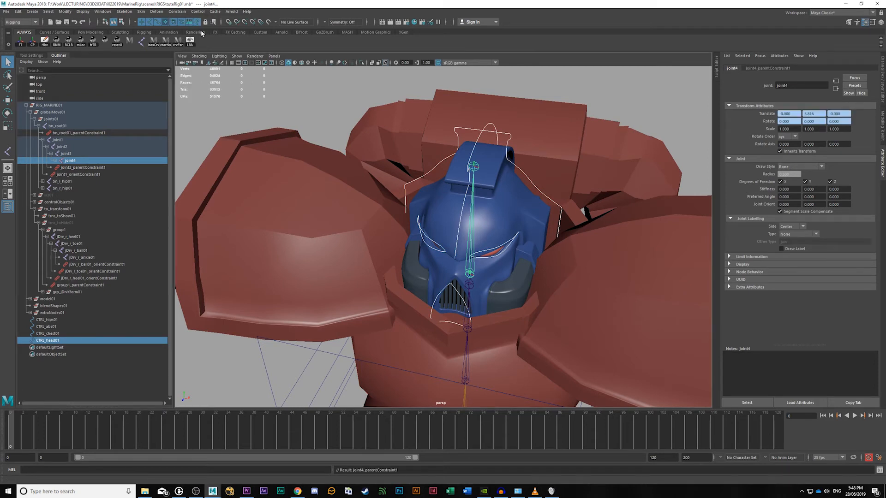
{"action": "left_click", "coordinate": [617, 99]}
{"action": "right_click_drag", "start_coordinate": [617, 99], "coordinate": [519, 95], "text": "alt"}
{"action": "left_click_drag", "start_coordinate": [519, 96], "coordinate": [530, 254], "text": "alt"}
{"action": "right_click_drag", "start_coordinate": [530, 254], "coordinate": [583, 289], "text": "alt"}
{"action": "mouse_move", "coordinate": [559, 292]}
{"action": "left_mouse_down", "text": "alt"}
{"action": "mouse_move", "coordinate": [622, 284]}
{"action": "mouse_move", "coordinate": [535, 283]}
{"action": "mouse_move", "coordinate": [577, 284]}
{"action": "mouse_move", "coordinate": [568, 283]}
{"action": "left_mouse_up", "text": "alt"}
{"action": "left_click", "coordinate": [526, 277]}
{"action": "left_click", "coordinate": [575, 272]}
{"action": "left_click_drag", "start_coordinate": [552, 247], "coordinate": [497, 241]}
{"action": "left_click", "coordinate": [604, 284]}
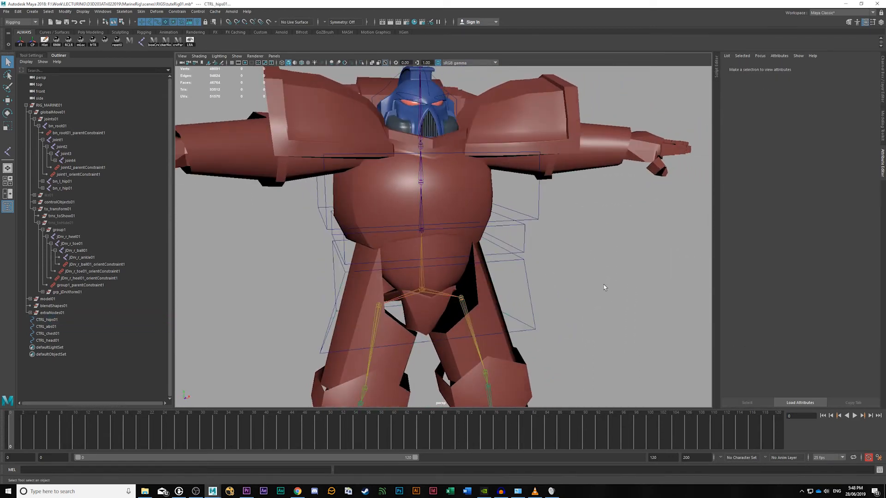
Step: Build the torso control hierarchy by parenting the head control under the chest, the chest under the abs, and the abs under the hips
{"action": "middle_click_drag", "start_coordinate": [582, 274], "coordinate": [610, 320], "text": "alt"}
{"action": "left_click_drag", "start_coordinate": [464, 107], "coordinate": [465, 117]}
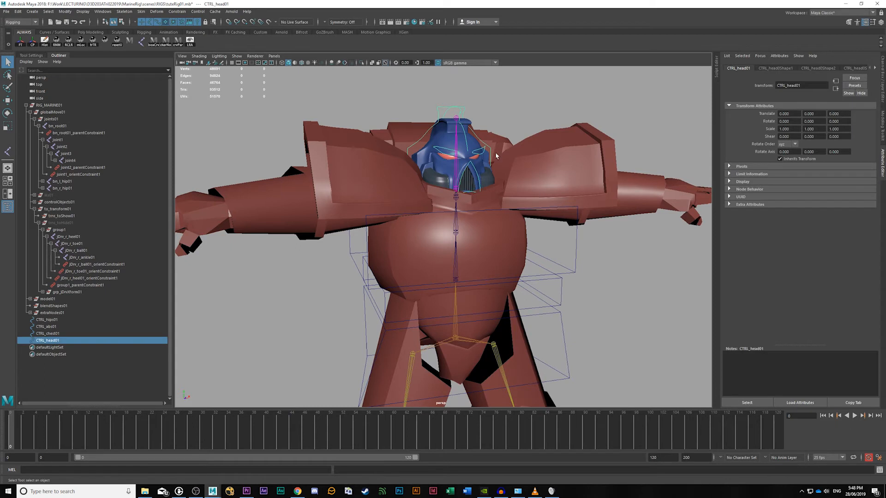
{"action": "left_click", "coordinate": [574, 245], "text": "shift"}
{"action": "key", "text": "p"}
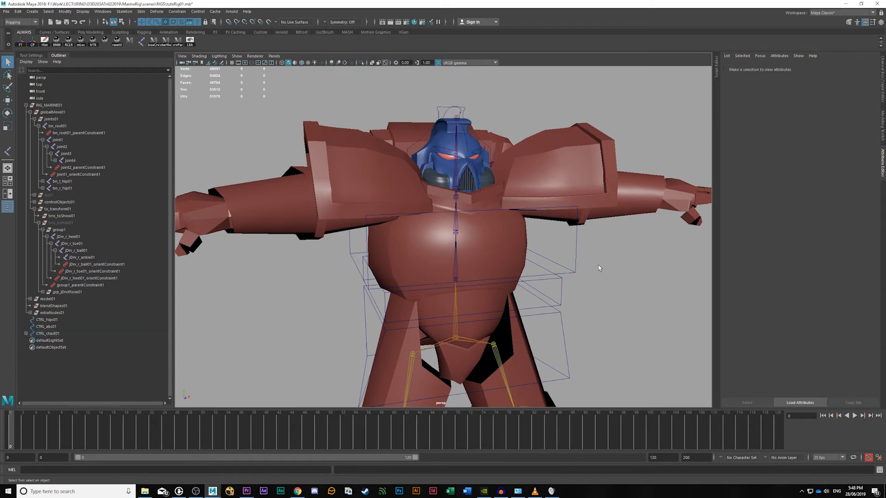
{"action": "left_click", "coordinate": [554, 293], "text": "shift"}
{"action": "key", "text": "p"}
{"action": "left_click", "coordinate": [561, 322], "text": "shift"}
{"action": "key", "text": "p"}
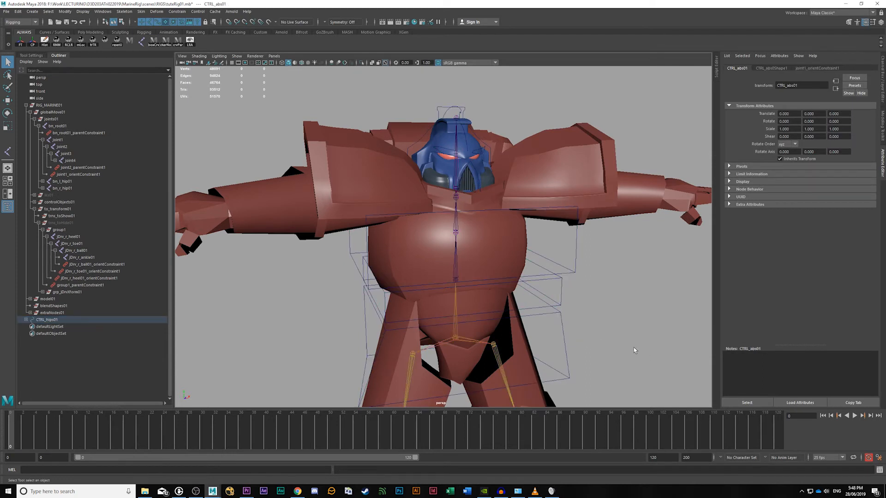
Step: Test the new control hierarchy by rotating the lower torso controls, and undo the rotations
{"action": "key", "text": "e"}
{"action": "mouse_move", "coordinate": [457, 314]}
{"action": "left_mouse_down"}
{"action": "mouse_move", "coordinate": [460, 323]}
{"action": "mouse_move", "coordinate": [460, 315]}
{"action": "left_mouse_up"}
{"action": "key", "text": "ctrl+z"}
{"action": "left_click_drag", "start_coordinate": [597, 284], "coordinate": [568, 259]}
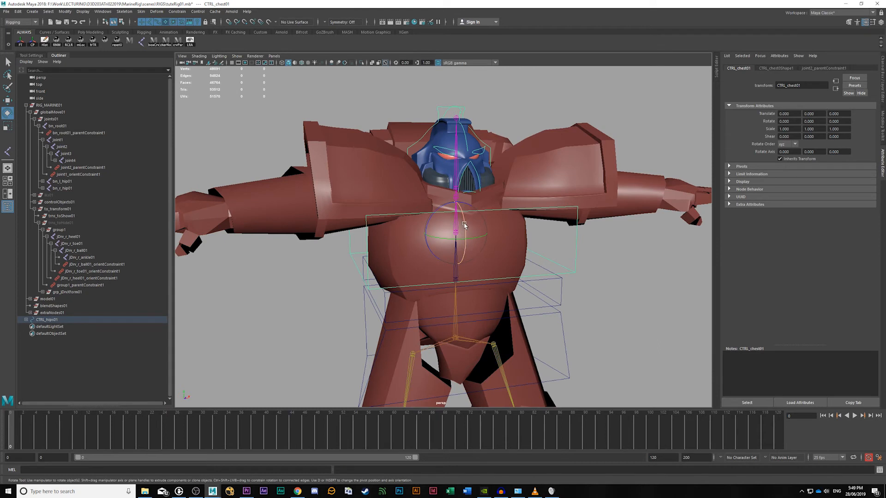
{"action": "key", "text": "w"}
{"action": "left_click", "coordinate": [560, 291]}
{"action": "key", "text": "e"}
{"action": "left_click_drag", "start_coordinate": [457, 291], "coordinate": [486, 265]}
{"action": "key", "text": "ctrl+z"}
Step: Try bending the torso with the abs and chest controls from several angles, and undo the rotations
{"action": "left_click", "coordinate": [616, 314]}
{"action": "scroll", "coordinate": [571, 297], "scroll_direction": "down", "scroll_amount": 3}
{"action": "left_click", "coordinate": [535, 275]}
{"action": "left_click", "coordinate": [502, 264]}
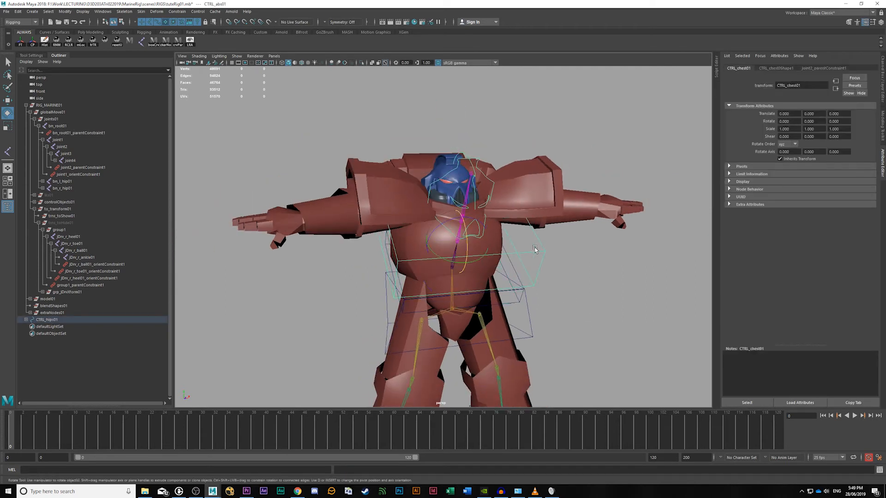
{"action": "left_click_drag", "start_coordinate": [533, 247], "coordinate": [604, 254], "text": "alt"}
{"action": "left_click_drag", "start_coordinate": [477, 242], "coordinate": [640, 335]}
{"action": "key", "text": "ctrl+z"}
{"action": "key", "text": "ctrl+z"}
{"action": "key", "text": "ctrl+z"}
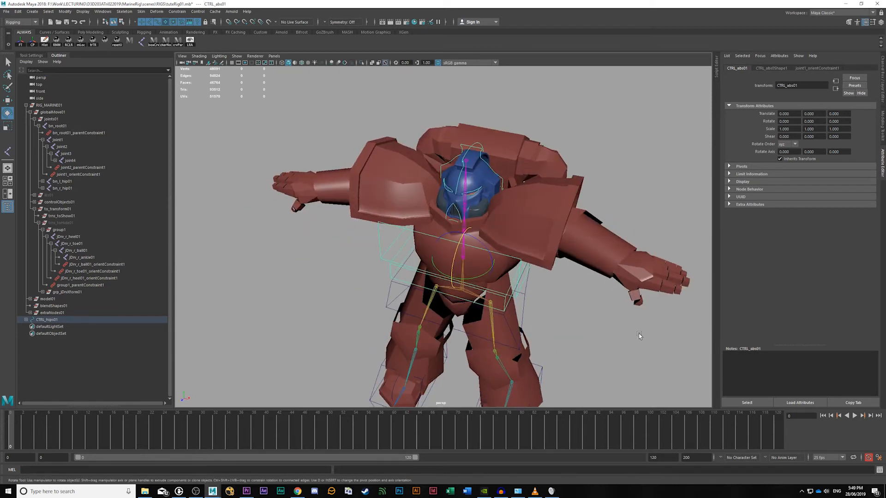
{"action": "left_click", "coordinate": [640, 334]}
{"action": "right_click_drag", "start_coordinate": [640, 335], "coordinate": [532, 293], "text": "alt"}
{"action": "left_click_drag", "start_coordinate": [532, 293], "coordinate": [376, 302], "text": "alt"}
{"action": "right_click_drag", "start_coordinate": [376, 302], "coordinate": [476, 282], "text": "alt"}
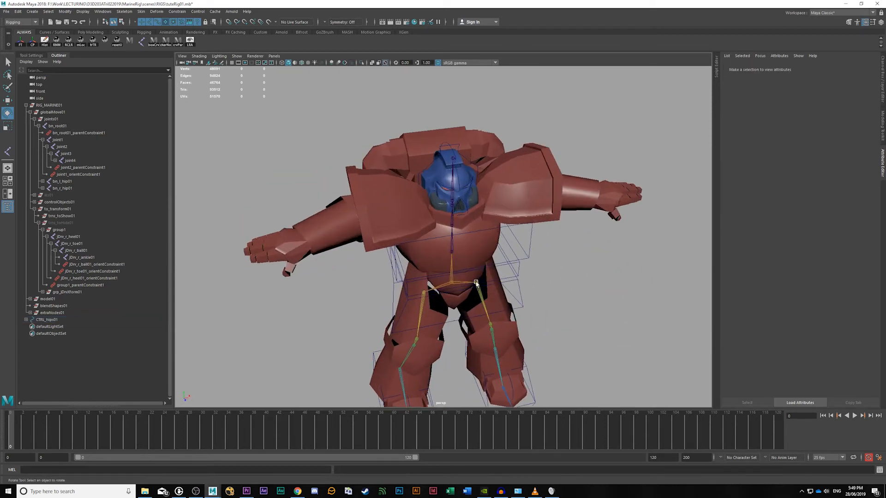
Step: Move CTRL_hips01 into the controlObjects01 group, collapse the RIG_MARINE01 hierarchy and save the scene
{"action": "left_click", "coordinate": [54, 319]}
{"action": "middle_click_drag", "start_coordinate": [51, 317], "coordinate": [59, 202]}
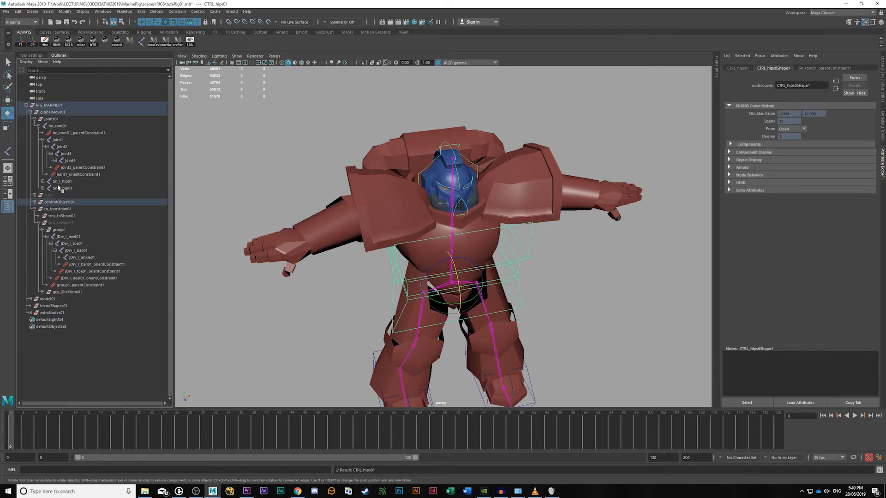
{"action": "left_click", "coordinate": [26, 105]}
{"action": "left_click", "coordinate": [47, 105]}
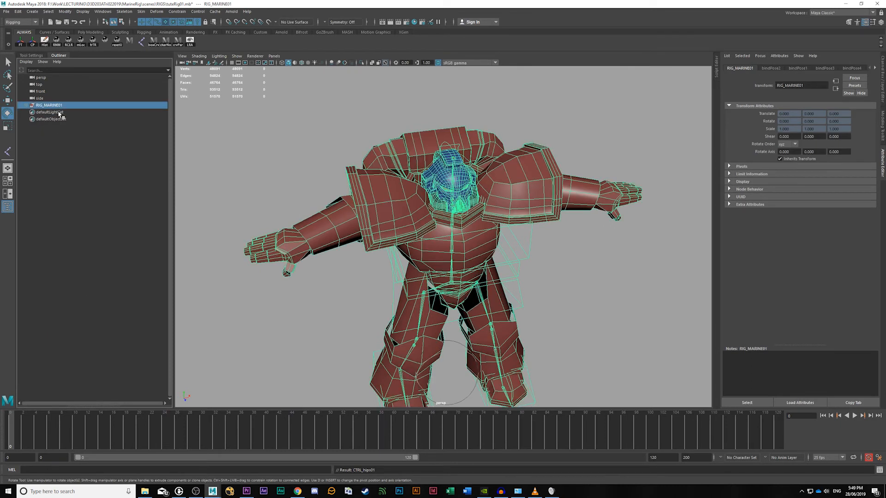
{"action": "left_click", "coordinate": [620, 375]}
{"action": "right_click_drag", "start_coordinate": [646, 346], "coordinate": [537, 290], "text": "alt"}
{"action": "left_click_drag", "start_coordinate": [537, 290], "coordinate": [459, 302], "text": "alt"}
{"action": "key", "text": "ctrl+s"}
{"action": "right_click_drag", "start_coordinate": [459, 301], "coordinate": [498, 305], "text": "alt"}
{"action": "left_click_drag", "start_coordinate": [497, 305], "coordinate": [531, 302], "text": "alt"}
{"action": "right_click_drag", "start_coordinate": [531, 302], "coordinate": [491, 295], "text": "alt"}
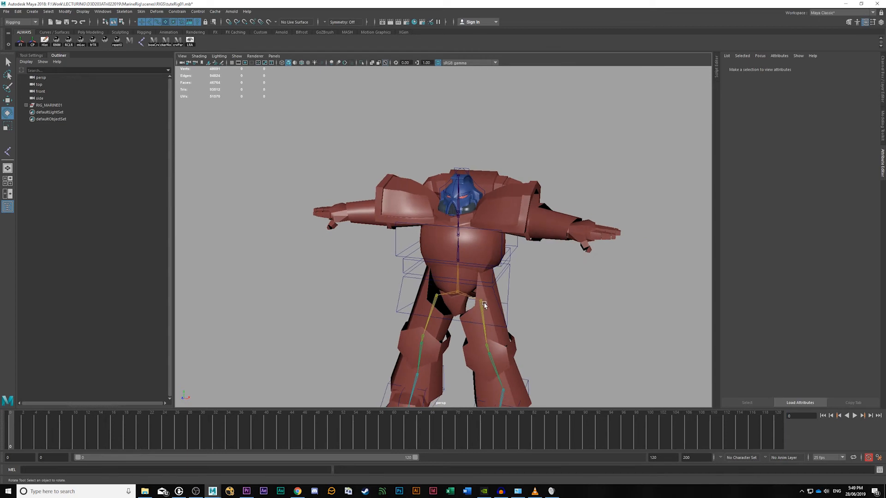
{"action": "middle_click_drag", "start_coordinate": [484, 305], "coordinate": [486, 323], "text": "alt"}
{"action": "right_click_drag", "start_coordinate": [485, 322], "coordinate": [502, 295], "text": "alt"}
{"action": "left_click", "coordinate": [504, 284]}
{"action": "left_click_drag", "start_coordinate": [503, 284], "coordinate": [548, 291], "text": "alt"}
{"action": "middle_click_drag", "start_coordinate": [577, 351], "coordinate": [573, 300], "text": "alt"}
{"action": "right_click_drag", "start_coordinate": [568, 301], "coordinate": [600, 308], "text": "alt"}
{"action": "left_click", "coordinate": [489, 305]}
{"action": "mouse_move", "coordinate": [658, 308]}
{"action": "left_mouse_down", "text": "alt"}
{"action": "mouse_move", "coordinate": [615, 297]}
{"action": "mouse_move", "coordinate": [633, 291]}
{"action": "mouse_move", "coordinate": [648, 300]}
{"action": "left_mouse_up", "text": "alt"}
{"action": "left_click", "coordinate": [649, 300]}
{"action": "left_click", "coordinate": [511, 277]}
{"action": "right_click_drag", "start_coordinate": [511, 277], "coordinate": [567, 339], "text": "alt"}
{"action": "middle_click_drag", "start_coordinate": [568, 339], "coordinate": [535, 295], "text": "alt"}
{"action": "left_click", "coordinate": [638, 310]}
{"action": "left_click", "coordinate": [504, 267]}
{"action": "key", "text": "q"}
{"action": "left_click_drag", "start_coordinate": [410, 253], "coordinate": [446, 267], "text": "alt"}
{"action": "key", "text": "w"}
{"action": "right_click_drag", "start_coordinate": [447, 267], "coordinate": [538, 283], "text": "alt"}
{"action": "left_click_drag", "start_coordinate": [457, 279], "coordinate": [417, 276], "text": "alt"}
{"action": "left_click", "coordinate": [460, 285], "text": "shift"}
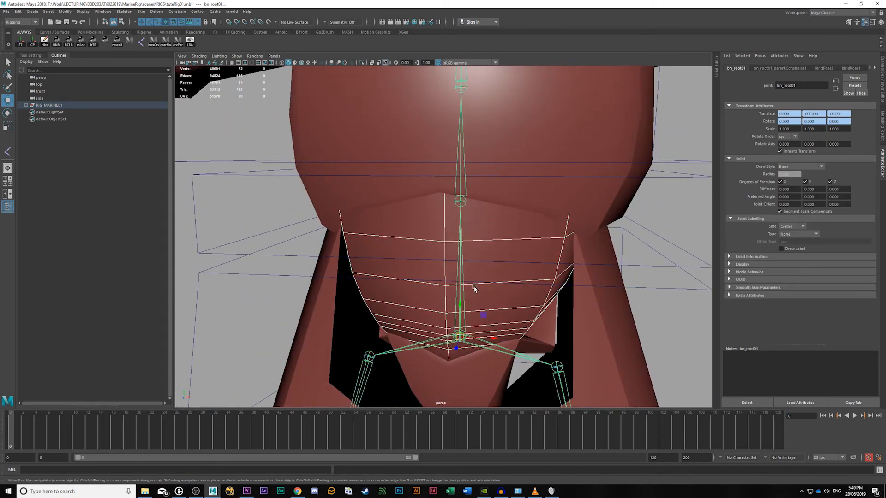
{"action": "left_click", "coordinate": [486, 271]}
Step: Bind the abs mesh geo_abs01 to the root joint bn_root01 with Bind Skin
{"action": "left_click", "coordinate": [461, 275]}
{"action": "right_click_drag", "start_coordinate": [492, 256], "coordinate": [418, 228], "text": "alt"}
{"action": "left_click_drag", "start_coordinate": [417, 228], "coordinate": [437, 265], "text": "alt"}
{"action": "left_click", "coordinate": [466, 263]}
{"action": "key", "text": "q"}
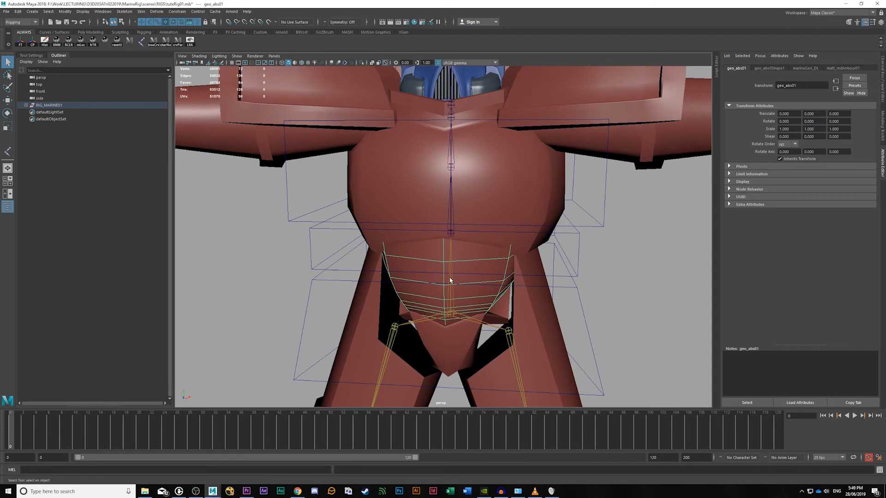
{"action": "left_click", "coordinate": [449, 275]}
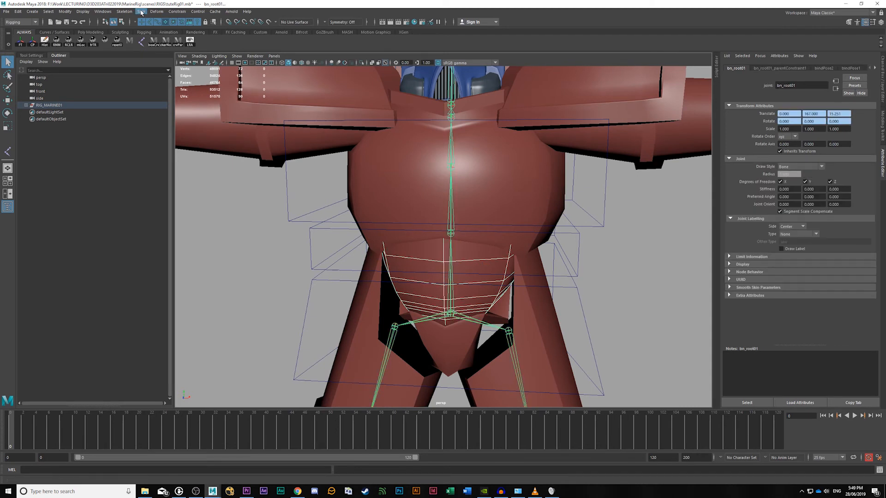
{"action": "left_click", "coordinate": [141, 13]}
{"action": "left_click", "coordinate": [172, 30]}
Step: Bind the chest mesh to the chest joint joint2 with Bind Skin
{"action": "left_click_drag", "start_coordinate": [461, 242], "coordinate": [453, 263], "text": "alt"}
{"action": "left_click", "coordinate": [495, 206]}
{"action": "left_click_drag", "start_coordinate": [471, 208], "coordinate": [468, 235], "text": "alt"}
{"action": "left_click", "coordinate": [428, 184], "text": "shift"}
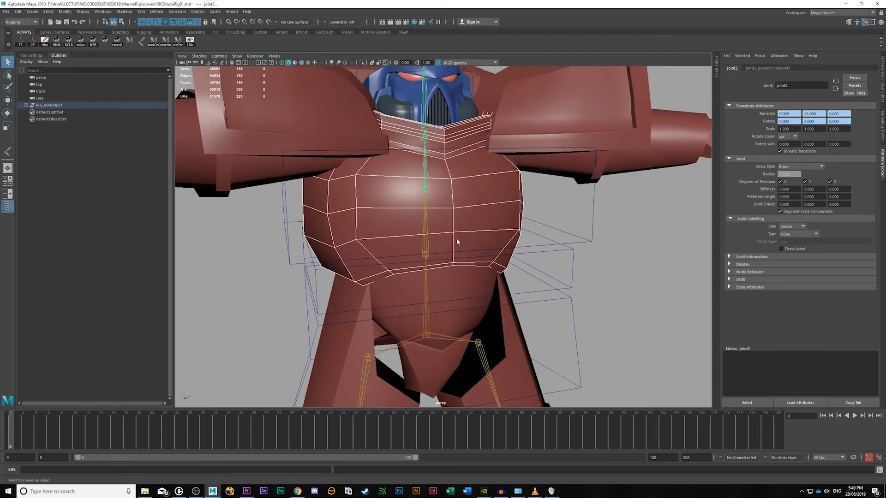
{"action": "key", "text": "g"}
Step: Bind all helmet meshes, geo_helmet01 through geo_l_eye01, to the head joint joint4 with Bind Skin
{"action": "middle_click_drag", "start_coordinate": [478, 225], "coordinate": [478, 311], "text": "alt"}
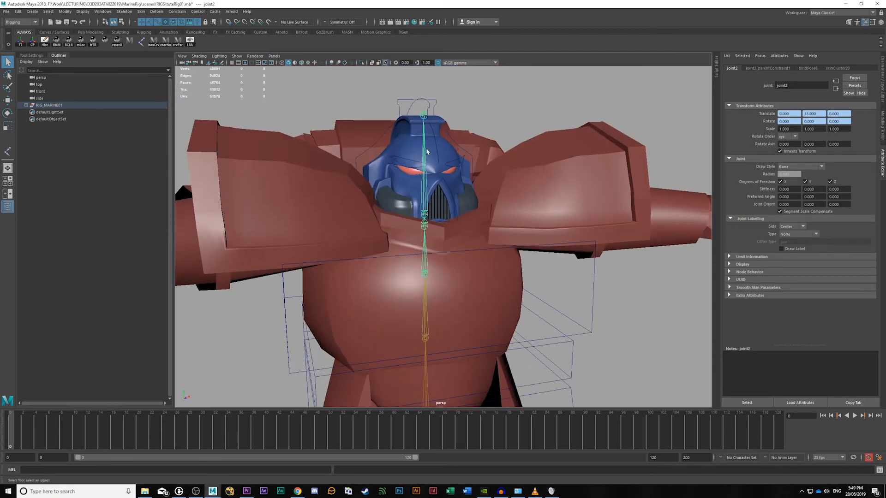
{"action": "left_click", "coordinate": [427, 150]}
{"action": "left_click_drag", "start_coordinate": [425, 156], "coordinate": [390, 209], "text": "alt"}
{"action": "scroll", "coordinate": [389, 208], "scroll_direction": "up", "scroll_amount": 3}
{"action": "key", "text": "f"}
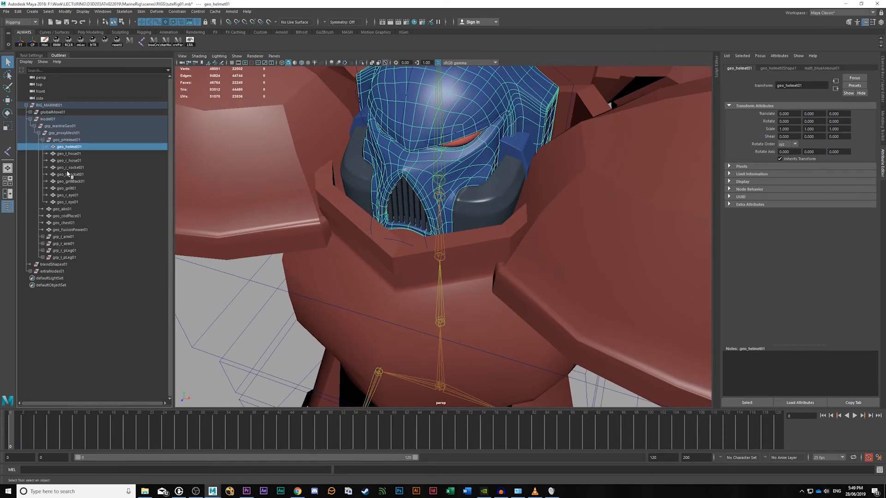
{"action": "left_click", "coordinate": [68, 202], "text": "shift"}
{"action": "middle_click_drag", "start_coordinate": [454, 114], "coordinate": [466, 184], "text": "alt"}
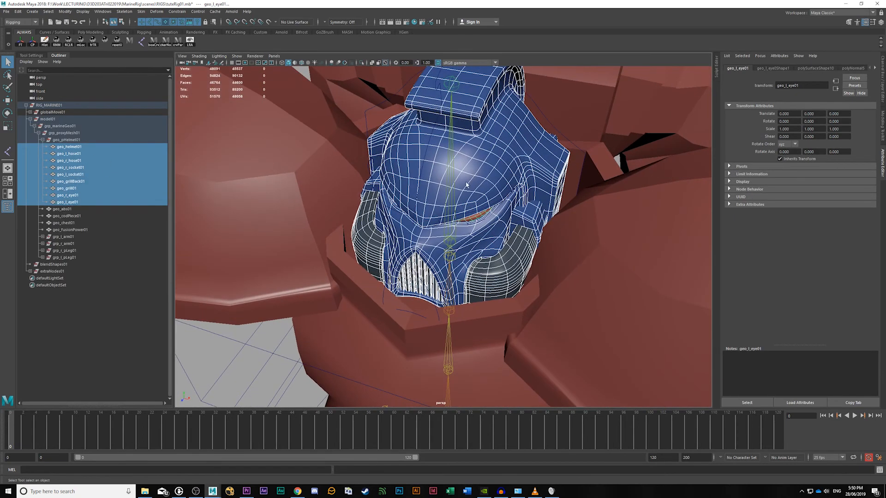
{"action": "left_click", "coordinate": [451, 172]}
{"action": "key", "text": "g"}
Step: Bind the power pack mesh geo_fusionPower01 to the chest joint joint2 with Bind Skin
{"action": "right_click_drag", "start_coordinate": [477, 230], "coordinate": [370, 209], "text": "alt"}
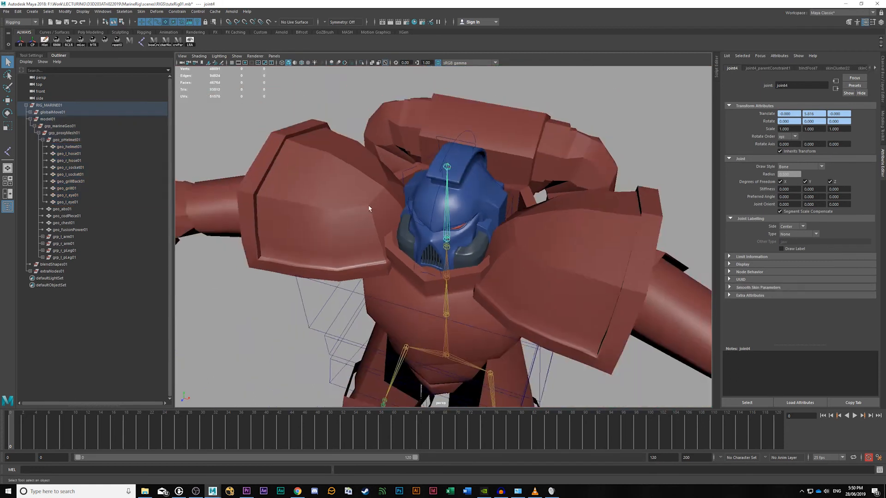
{"action": "left_click_drag", "start_coordinate": [369, 209], "coordinate": [441, 192], "text": "alt"}
{"action": "right_click_drag", "start_coordinate": [613, 300], "coordinate": [545, 297], "text": "alt"}
{"action": "left_click", "coordinate": [591, 356]}
{"action": "middle_click_drag", "start_coordinate": [565, 353], "coordinate": [552, 297], "text": "alt"}
{"action": "left_click_drag", "start_coordinate": [402, 234], "coordinate": [500, 286], "text": "alt"}
{"action": "left_click", "coordinate": [309, 206]}
{"action": "left_click_drag", "start_coordinate": [310, 206], "coordinate": [221, 224], "text": "alt"}
{"action": "left_click_drag", "start_coordinate": [406, 241], "coordinate": [446, 250], "text": "alt"}
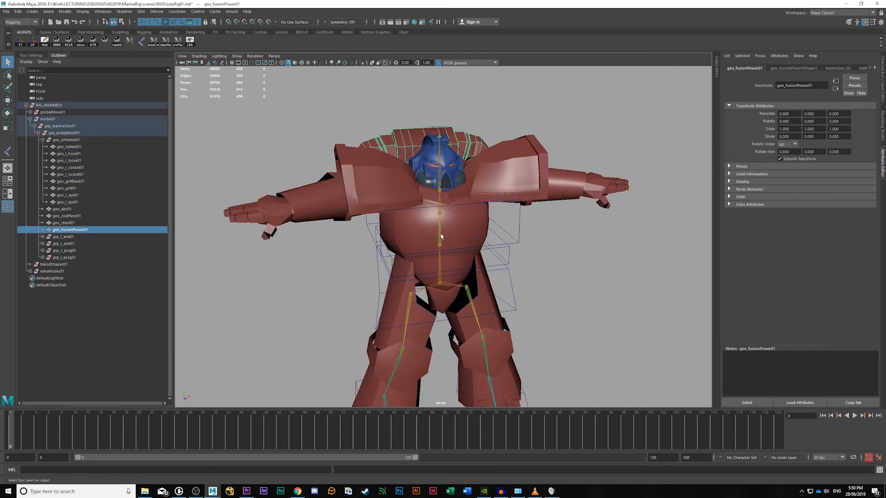
{"action": "right_click_drag", "start_coordinate": [442, 250], "coordinate": [554, 290], "text": "alt"}
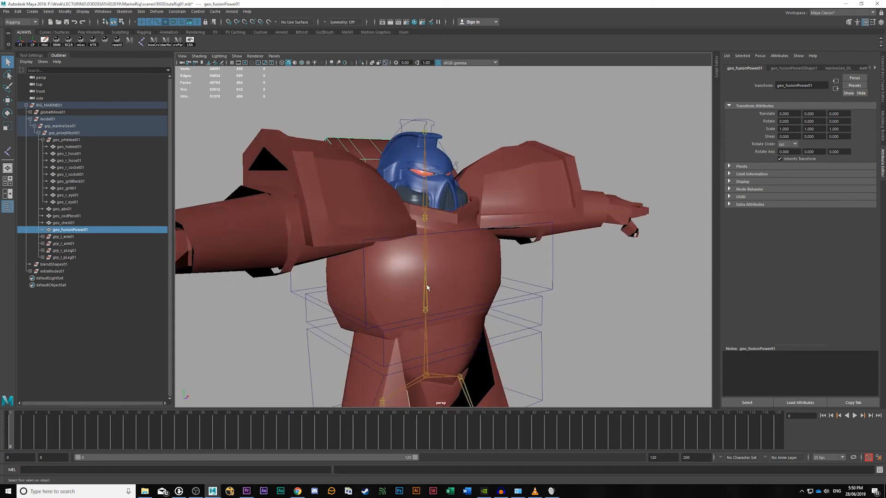
{"action": "left_click", "coordinate": [428, 258]}
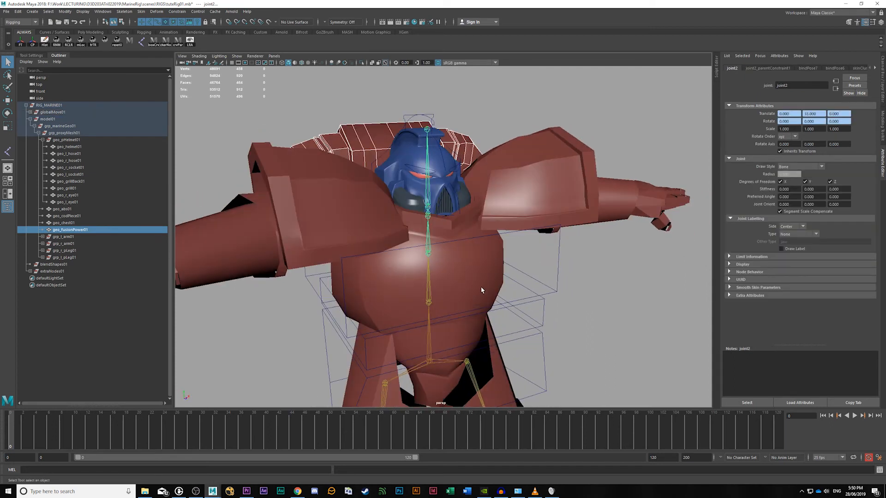
{"action": "left_click", "coordinate": [501, 294]}
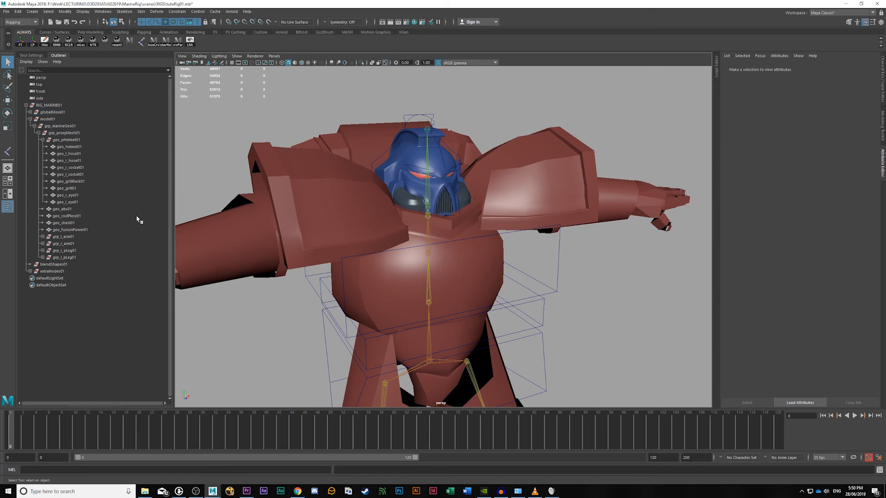
Step: Expand the spine joint hierarchy under bn_root01 and load joint1 through joint5 into the multi-object rename script
{"action": "left_click", "coordinate": [429, 282]}
{"action": "key", "text": "f"}
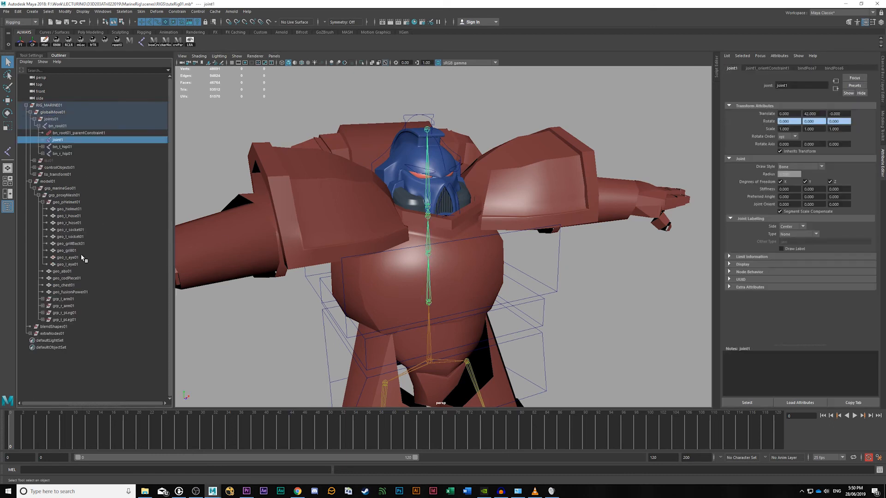
{"action": "left_click", "coordinate": [42, 141], "text": "shift"}
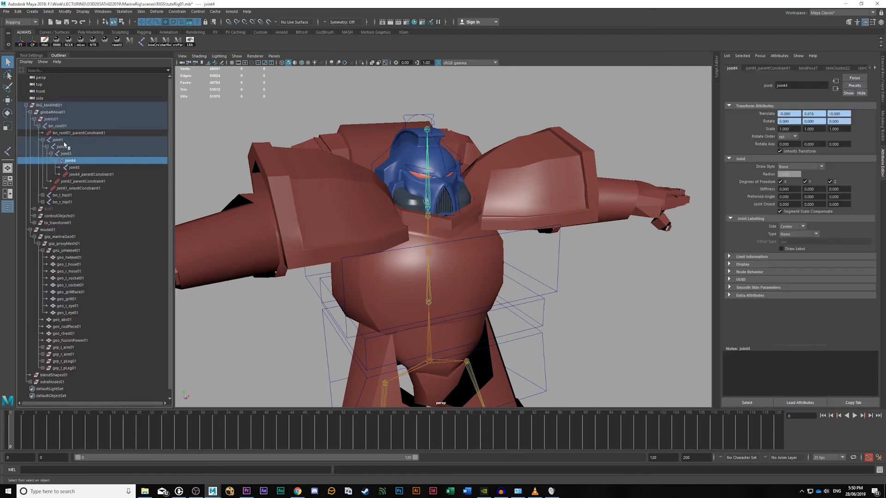
{"action": "double_click", "coordinate": [58, 139]}
{"action": "left_click", "coordinate": [63, 148]}
{"action": "left_click_drag", "start_coordinate": [61, 141], "coordinate": [68, 161]}
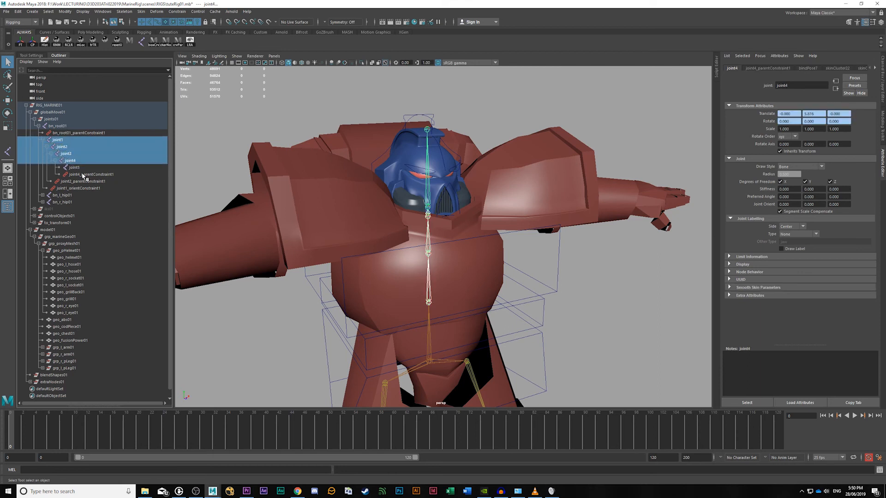
{"action": "left_click", "coordinate": [78, 168], "text": "shift"}
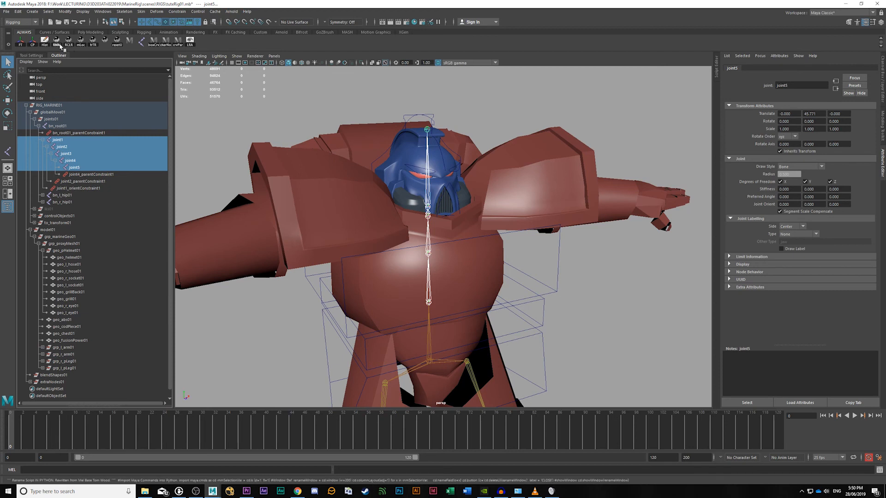
{"action": "left_click", "coordinate": [60, 44]}
{"action": "left_click_drag", "start_coordinate": [320, 178], "coordinate": [225, 174]}
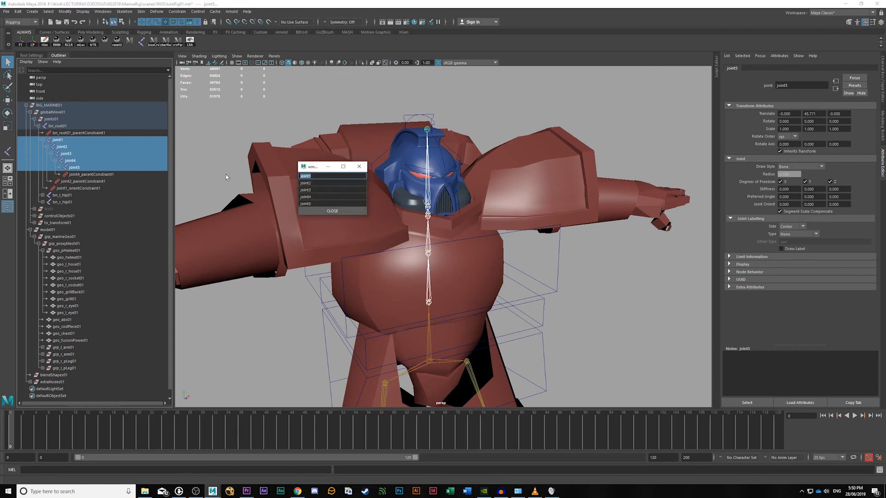
Step: Rename joint1 as bn_abs01 and joint2 as bn_chest01
{"action": "type", "text": "bn_abs01"}
{"action": "key", "text": "Return"}
{"action": "key", "text": "ctrl+c"}
{"action": "key", "text": "Tab"}
{"action": "key", "text": "ctrl+v"}
{"action": "key", "text": "Right"}
{"action": "key", "text": "shift+Left"}
{"action": "key", "text": "shift+Left"}
{"action": "type", "text": "chest"}
{"action": "key", "text": "Return"}
Step: Rename joint3 as bn_neck01
{"action": "key", "text": "Tab"}
{"action": "key", "text": "ctrl+v"}
{"action": "key", "text": "Right"}
{"action": "key", "text": "shift+Left"}
{"action": "key", "text": "shift+Left"}
{"action": "type", "text": "nec"}
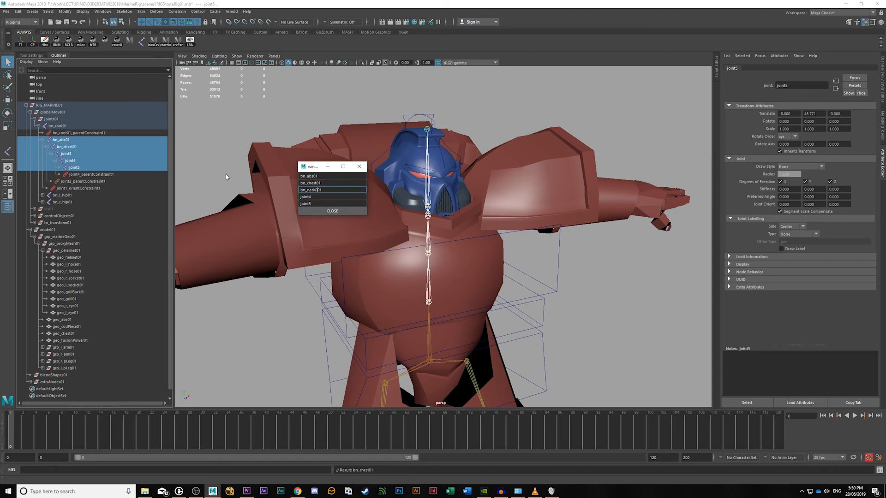
{"action": "type", "text": "k"}
{"action": "key", "text": "Return"}
Step: Rename joint4 as bn_head01 and the end joint joint5 as bn_headEnd01
{"action": "key", "text": "Tab"}
{"action": "type", "text": "bn_head01"}
{"action": "key", "text": "Return"}
{"action": "key", "text": "Tab"}
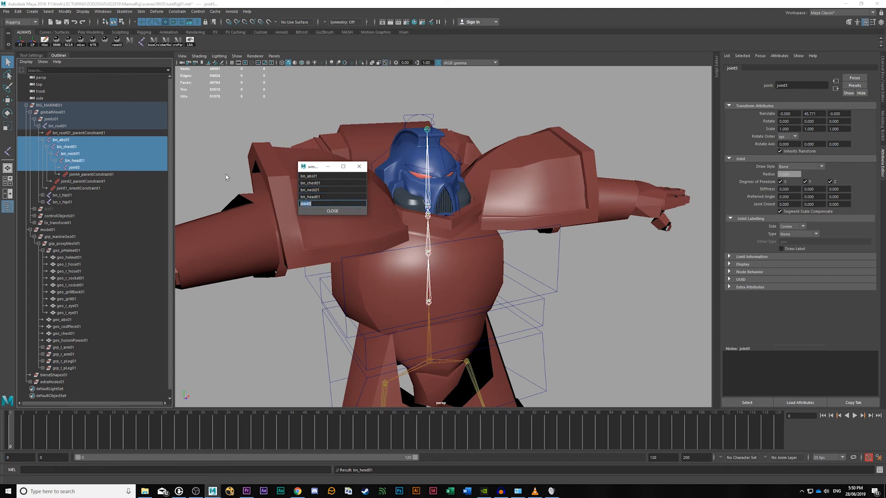
{"action": "type", "text": "bn_headEnd01"}
{"action": "key", "text": "Return"}
{"action": "key", "text": "Tab"}
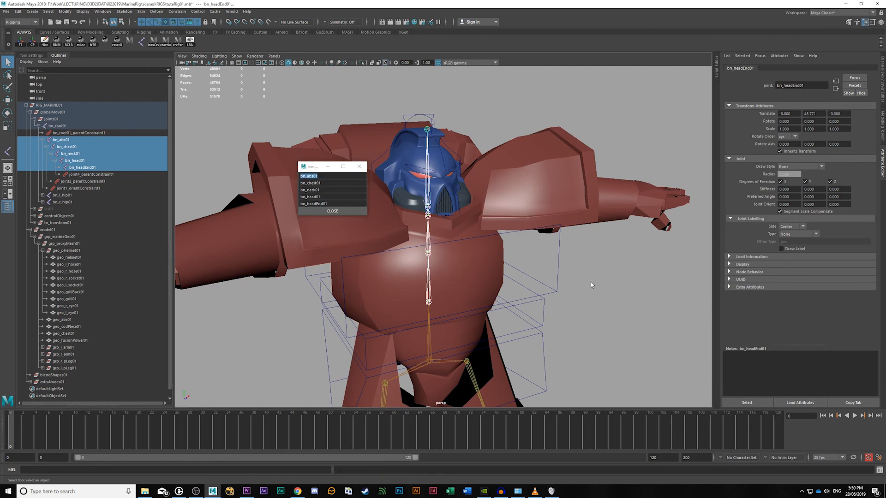
Step: Test the bound meshes by moving and rotating CTRL_hips01, undo both transforms, and save the scene
{"action": "left_click", "coordinate": [428, 131]}
{"action": "left_click", "coordinate": [426, 189]}
{"action": "left_click", "coordinate": [615, 322]}
{"action": "right_click_drag", "start_coordinate": [614, 322], "coordinate": [512, 325], "text": "alt"}
{"action": "left_click", "coordinate": [510, 325]}
{"action": "key", "text": "w"}
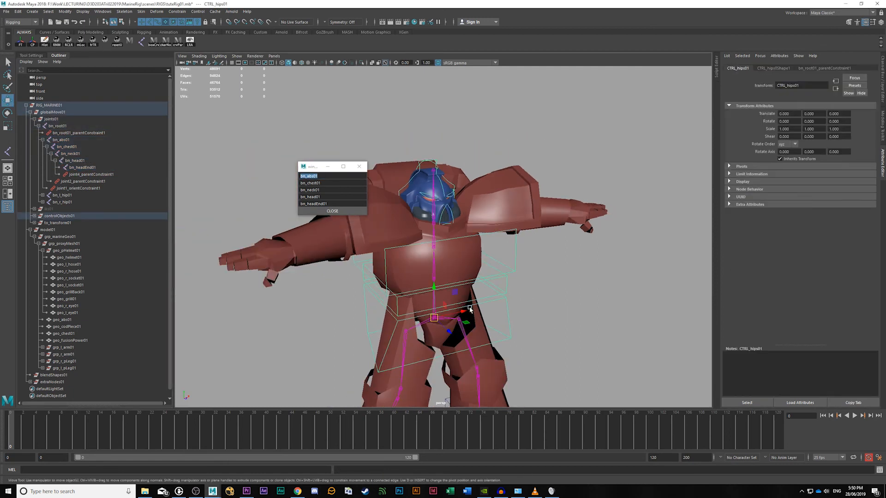
{"action": "left_click_drag", "start_coordinate": [470, 309], "coordinate": [513, 398]}
{"action": "key", "text": "ctrl+z"}
{"action": "key", "text": "e"}
{"action": "left_click_drag", "start_coordinate": [441, 290], "coordinate": [450, 306]}
{"action": "key", "text": "ctrl+z"}
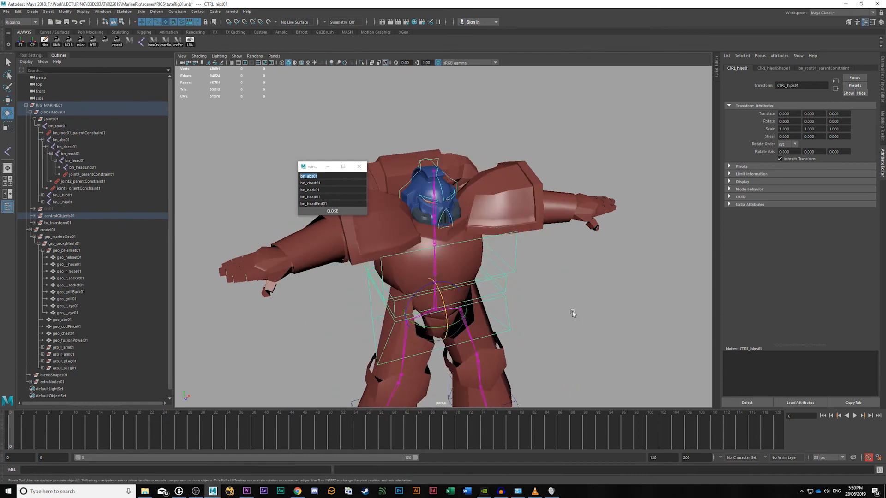
{"action": "left_click", "coordinate": [572, 314]}
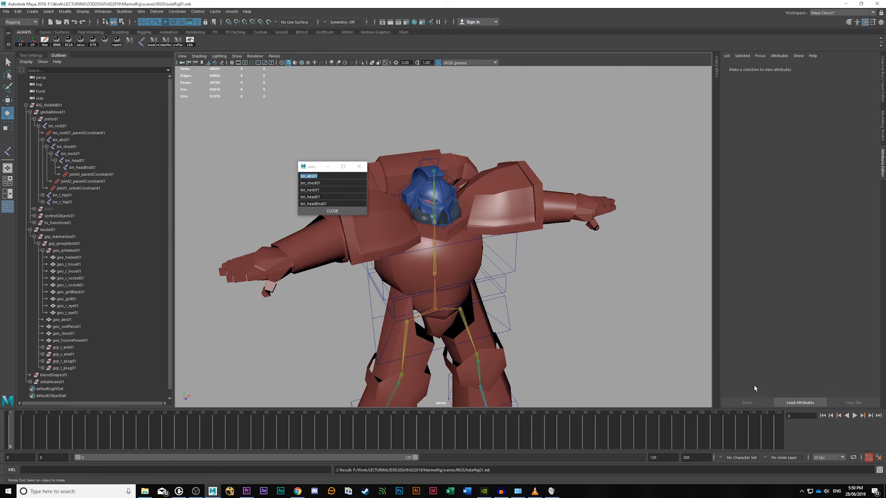